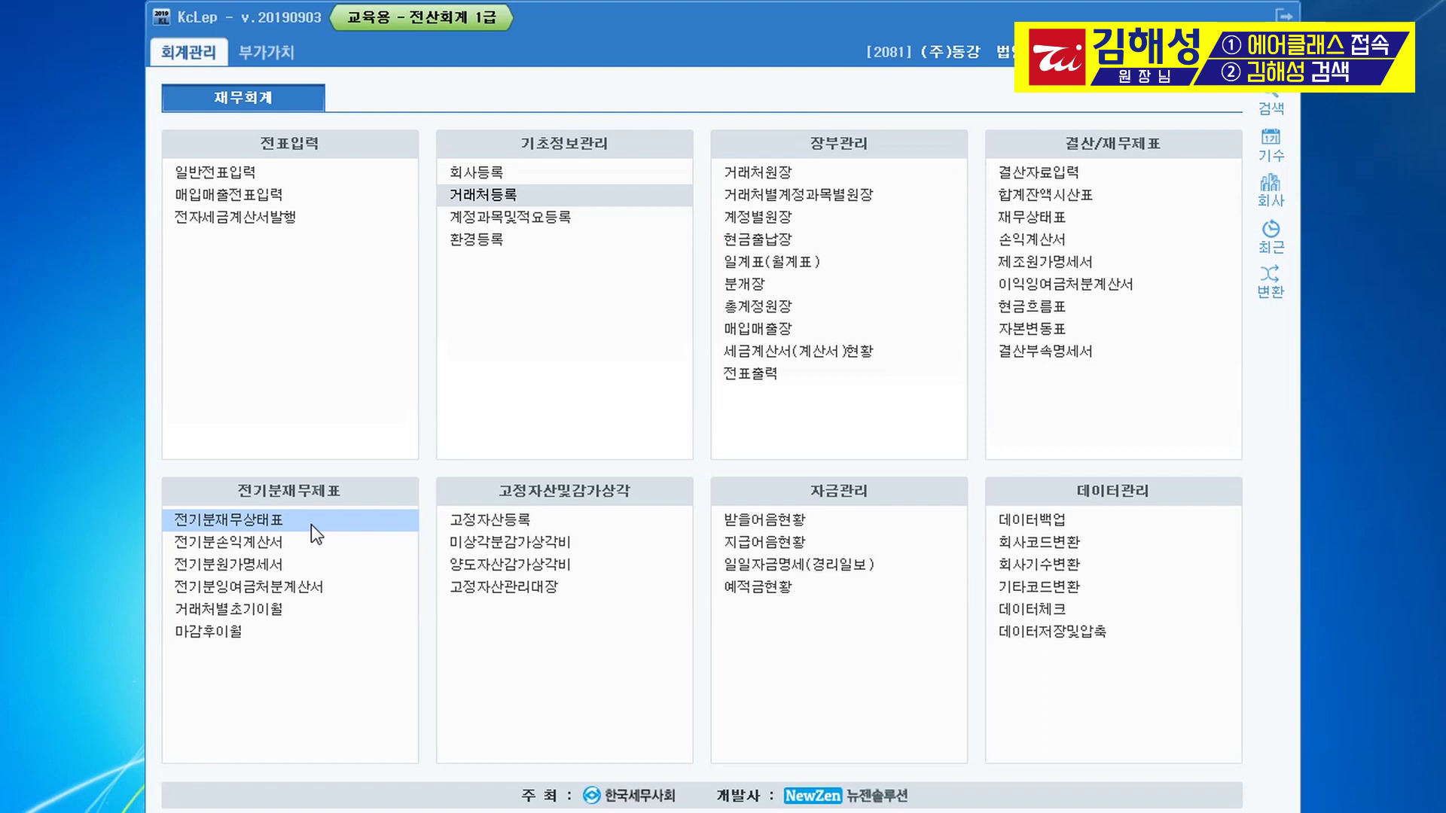
# - Open the prior-year cost statement (전기분원가명세서) and add account 0511 복리후생비 with an amount of 3,000,000
pyautogui.click(304, 565)
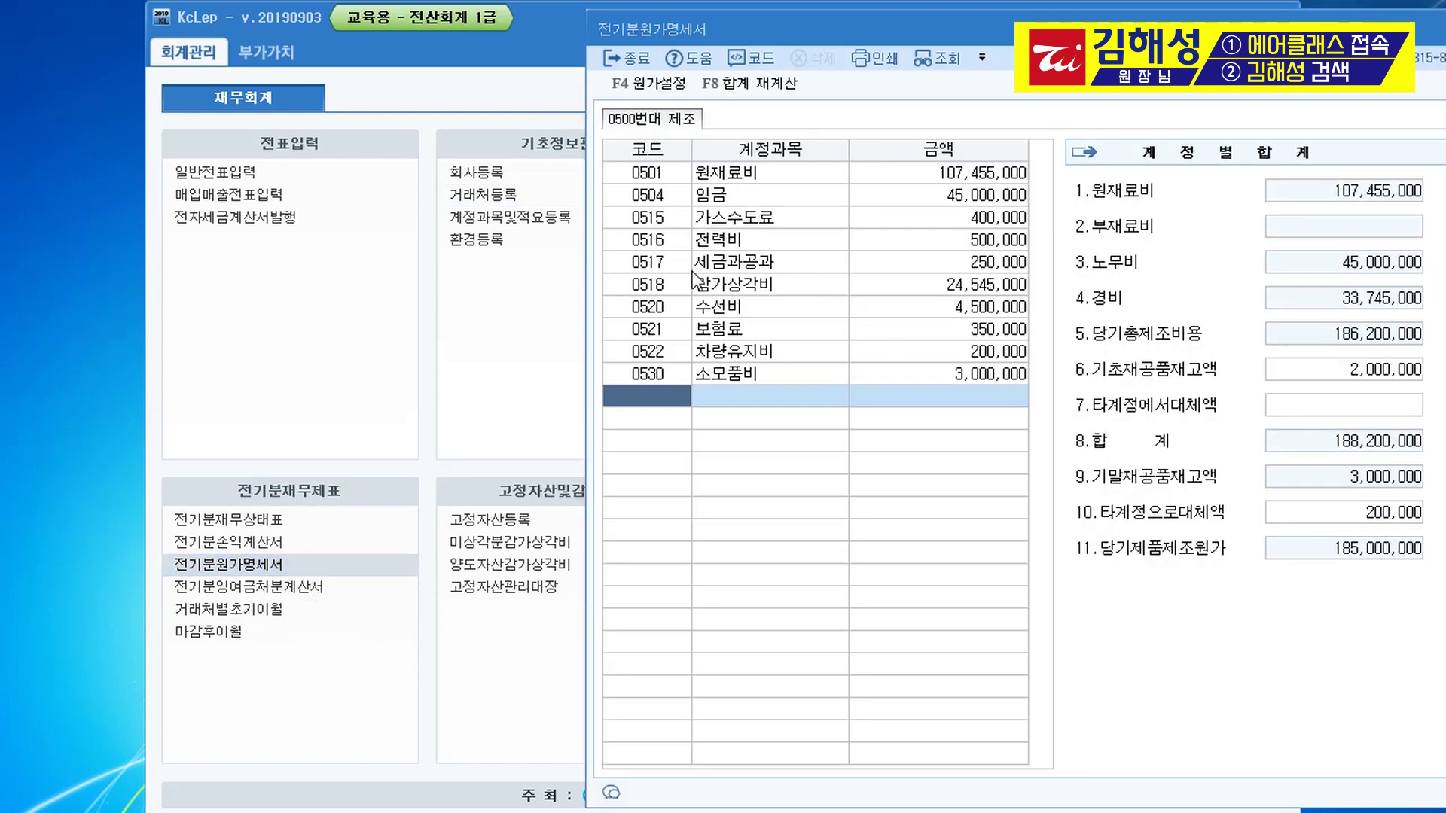
pyautogui.moveTo(863, 28); pyautogui.dragTo(474, 2)
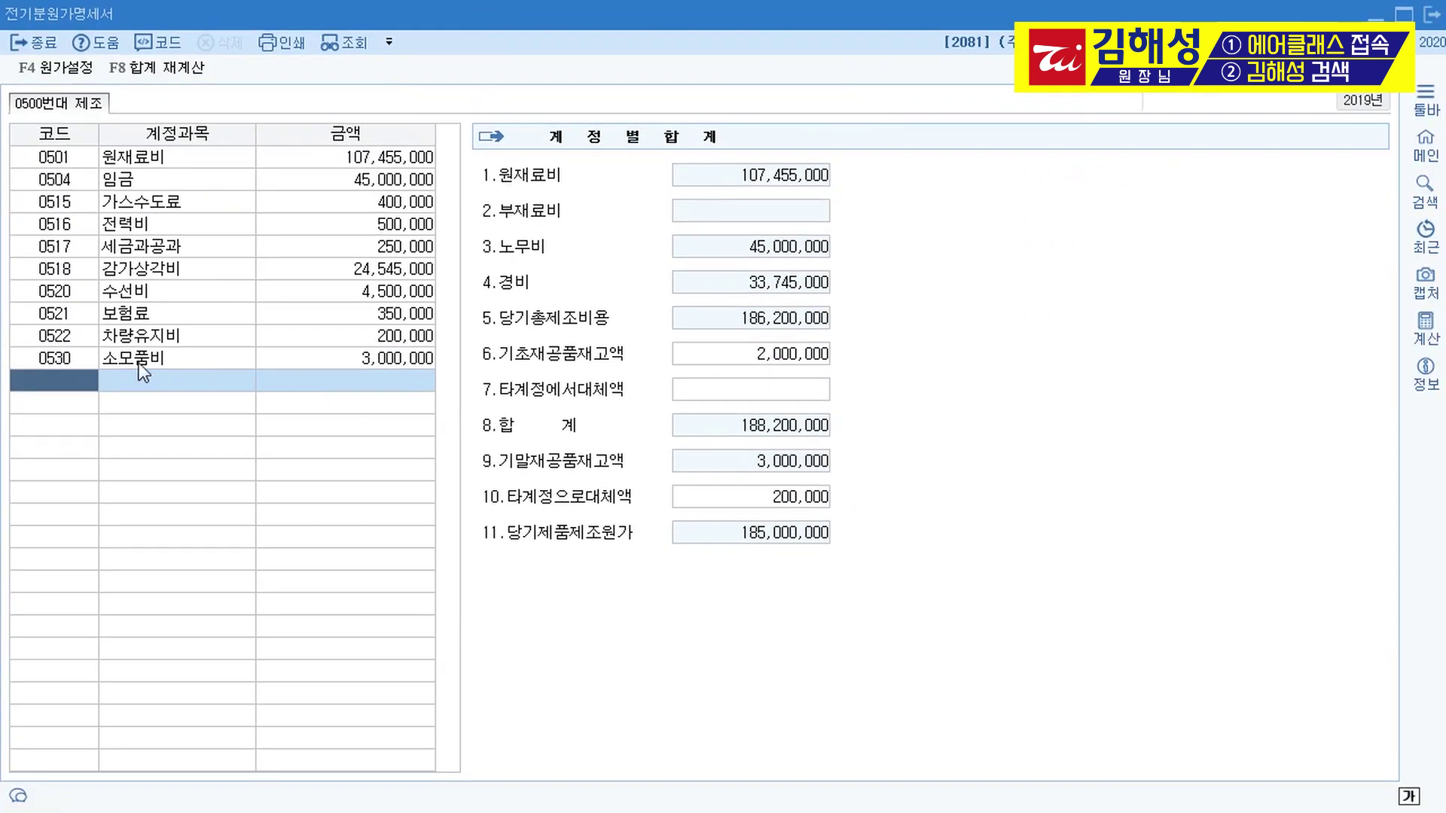
pyautogui.write('0511')
pyautogui.press('Return')
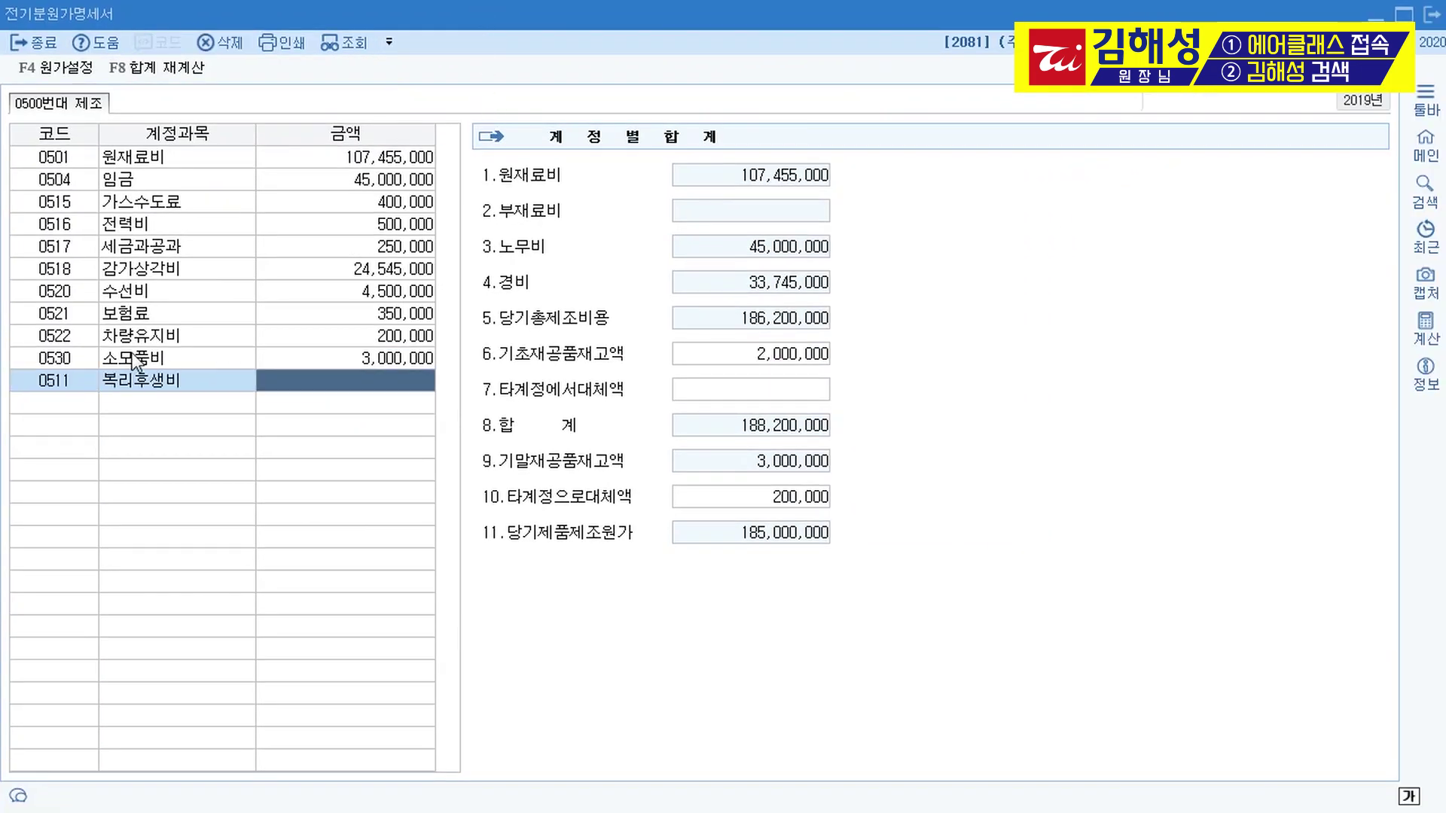
pyautogui.write('3000000')
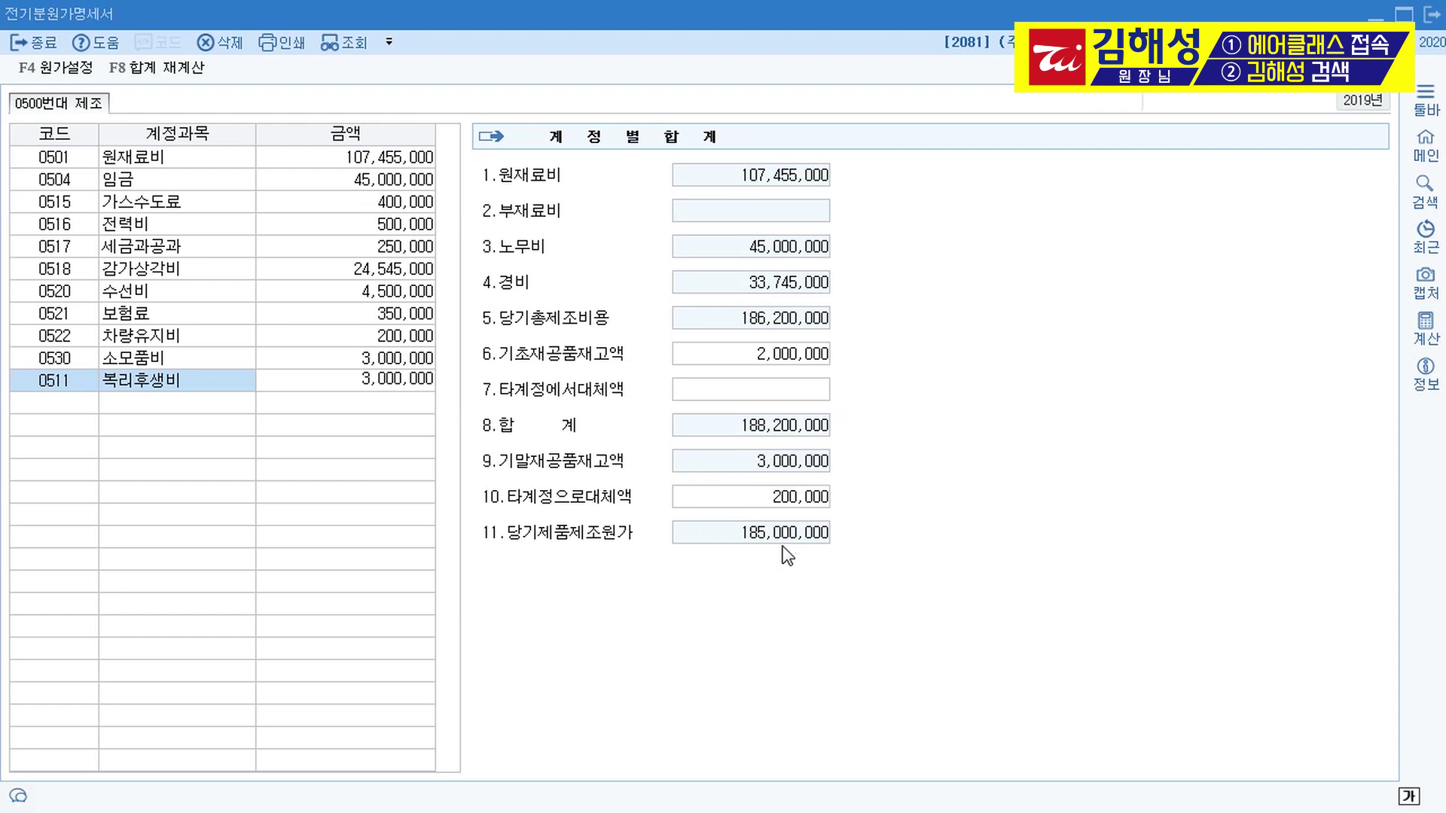
pyautogui.press('Return')
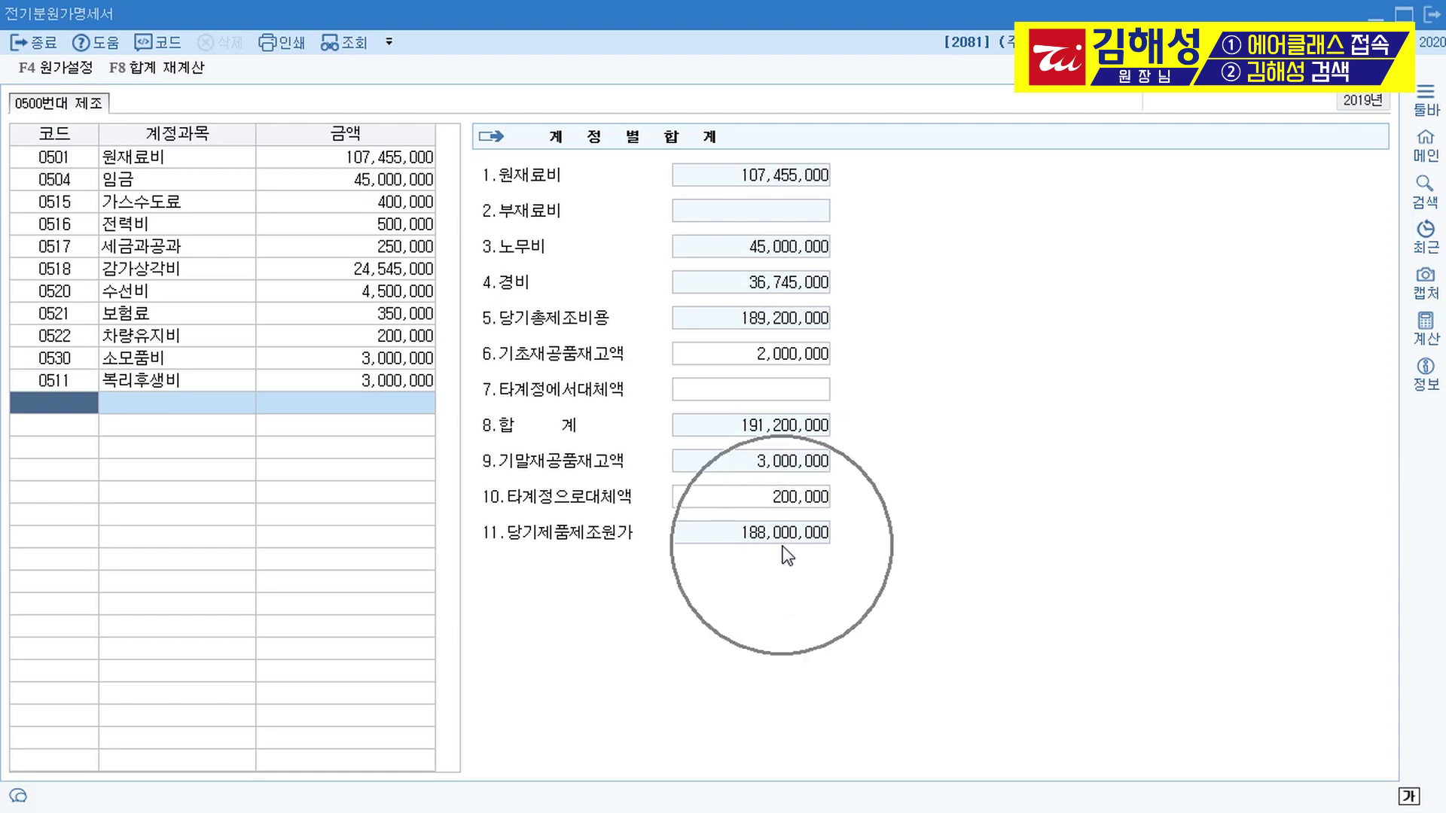
# - Find and open the prior-year income statement (전기분손익계산서), and arrange it beside the cost statement
pyautogui.doubleClick(973, 6)
pyautogui.moveTo(966, 31)
pyautogui.mouseDown()
pyautogui.moveTo(747, 39)
pyautogui.moveTo(965, 6)
pyautogui.moveTo(975, 22)
pyautogui.mouseUp()
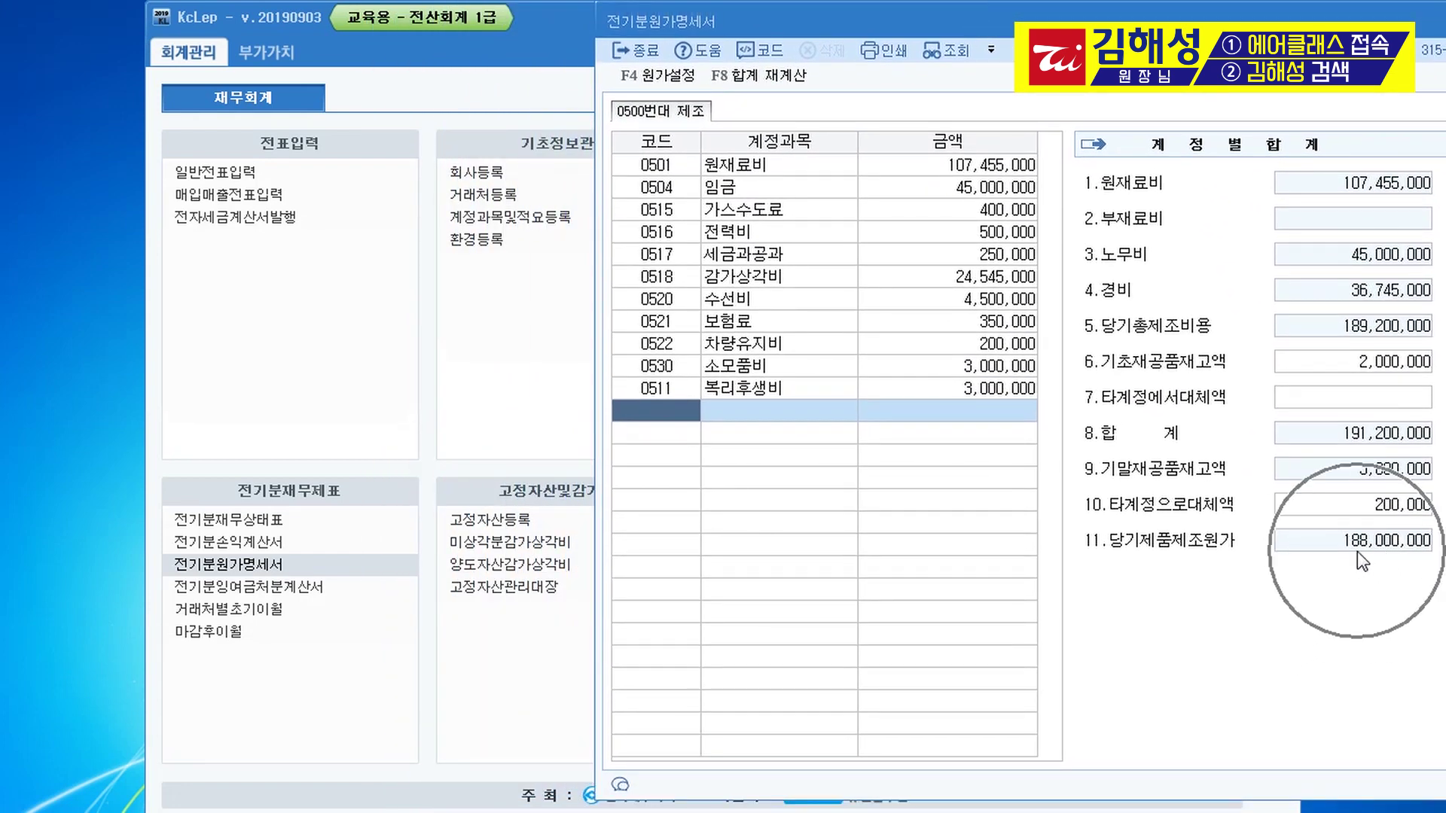
pyautogui.hotkey('ctrl', 'f')
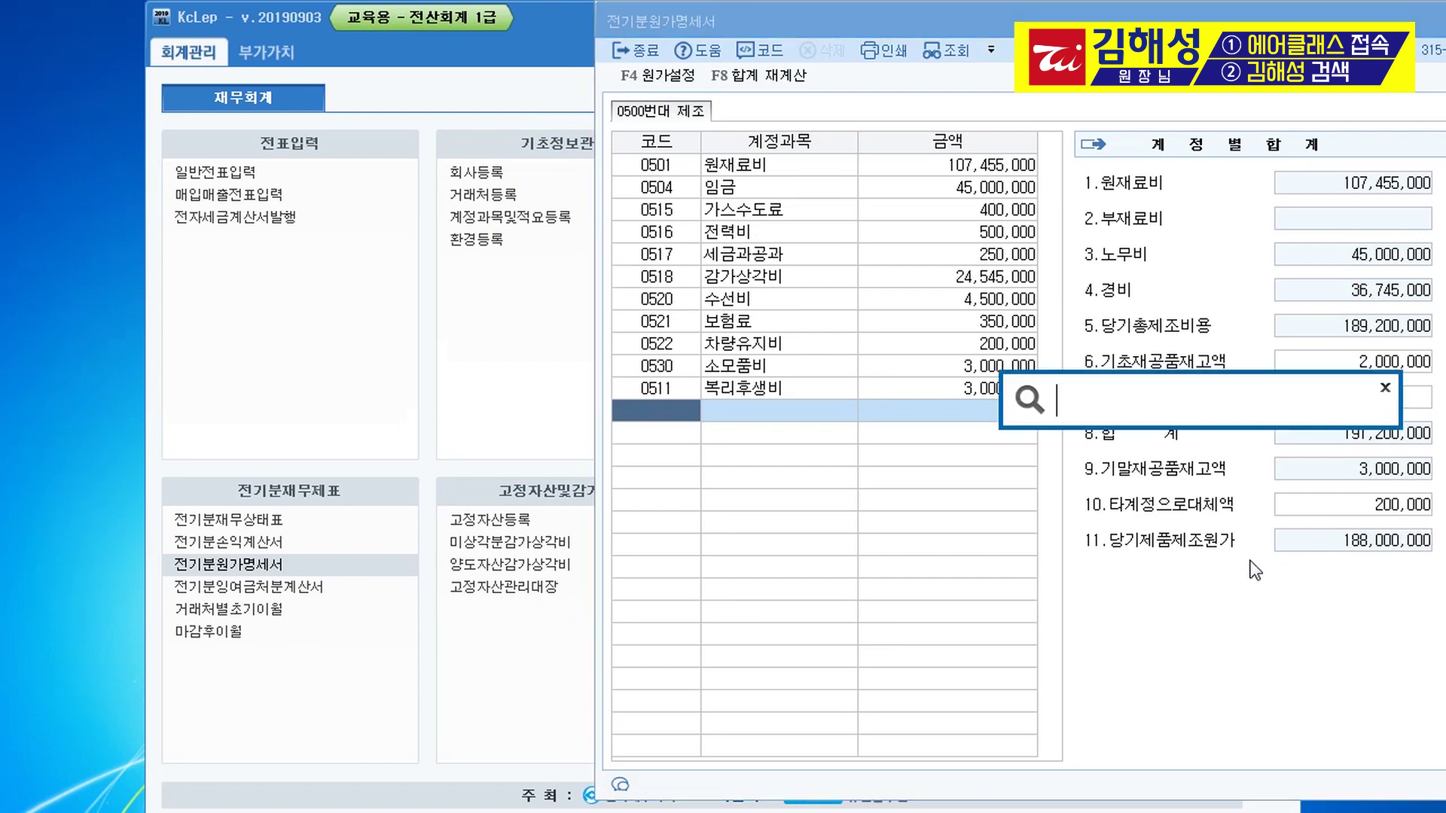
pyautogui.write('ㅈㄱㅂ')
pyautogui.press('Return')
pyautogui.press('Return')
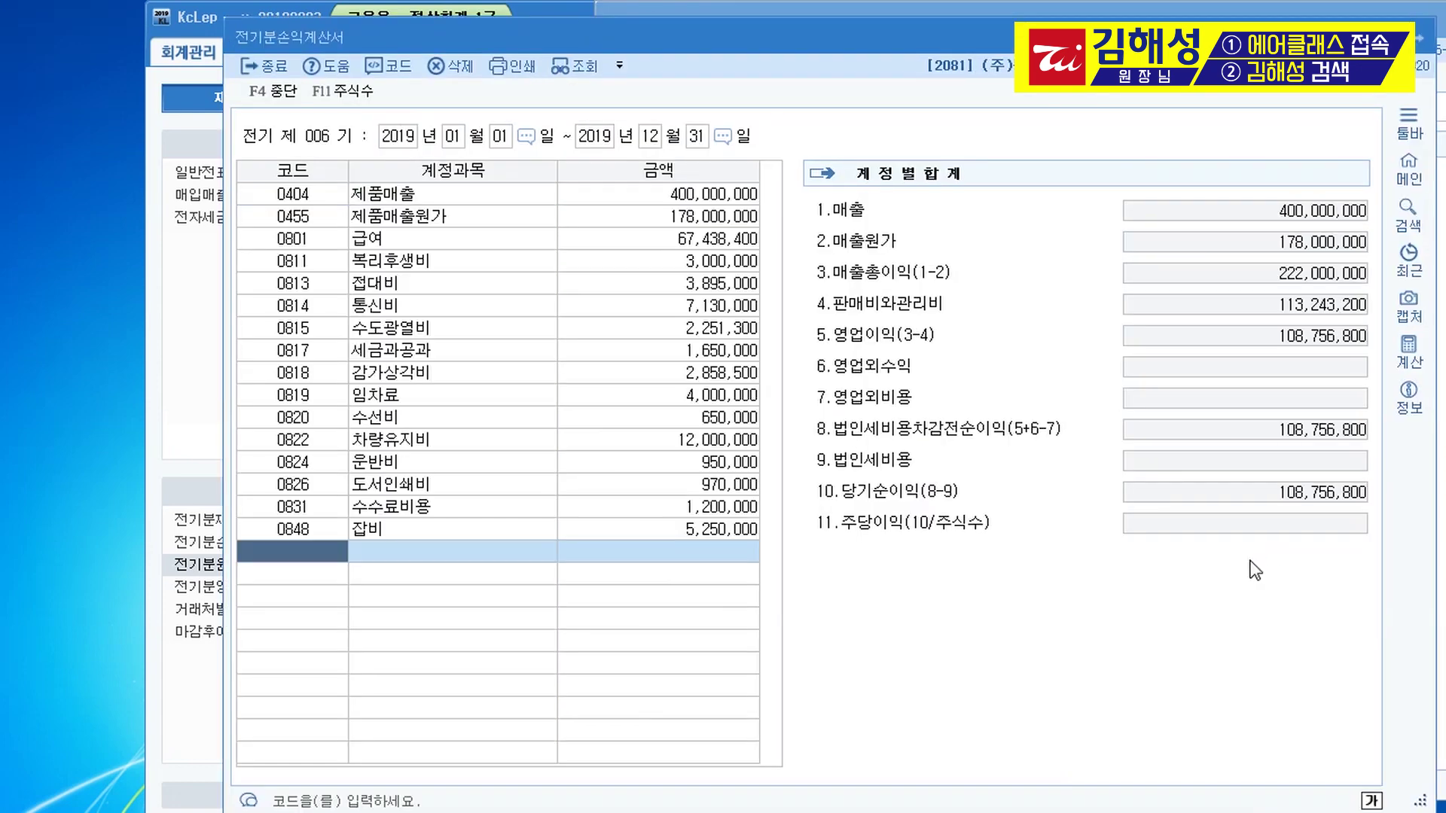
pyautogui.moveTo(1108, 49); pyautogui.dragTo(898, 11)
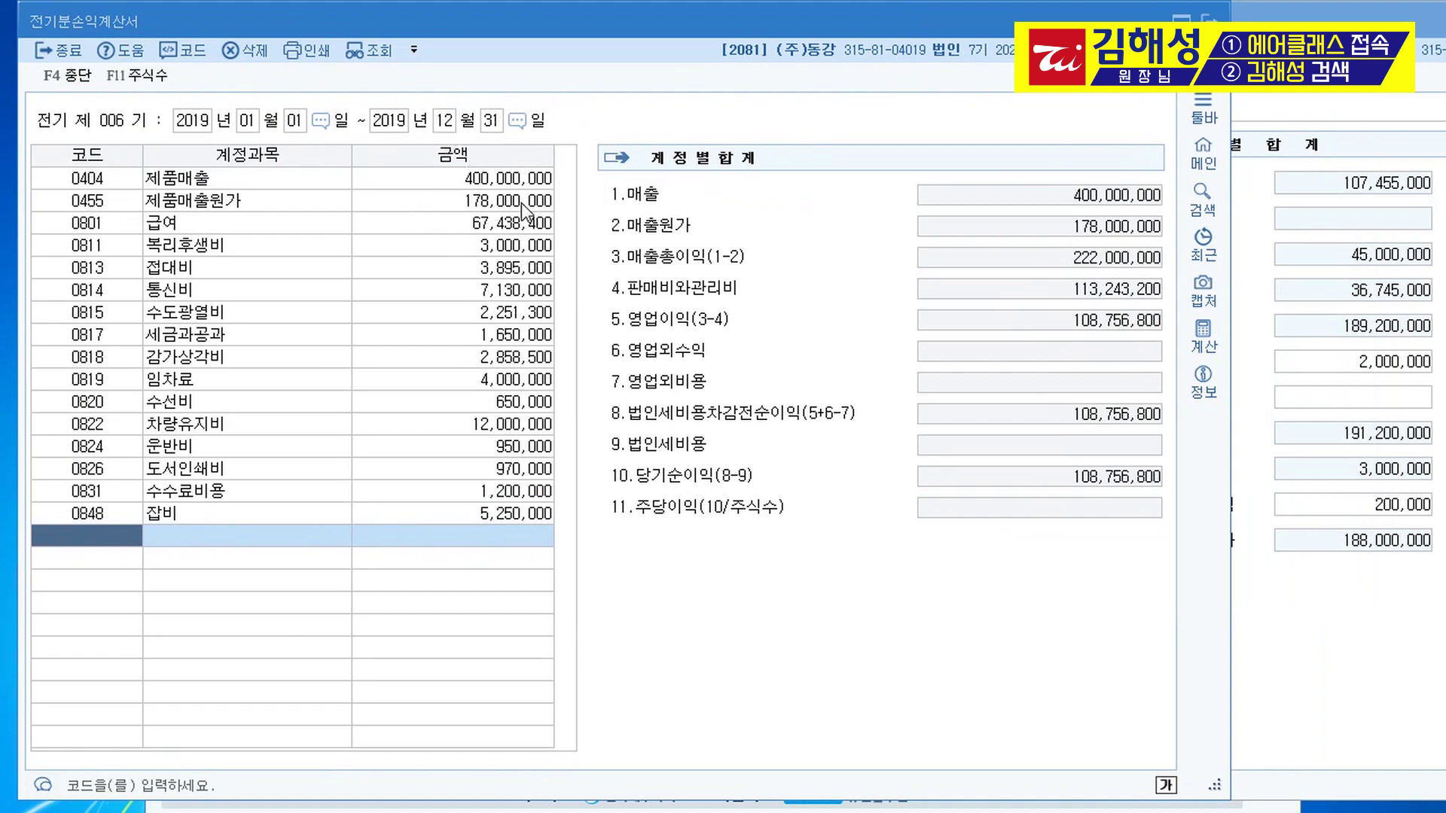
# - In the 제품매출원가 breakdown of the income statement, set 당기제품제조원가 to 188,000,000
pyautogui.click(521, 202)
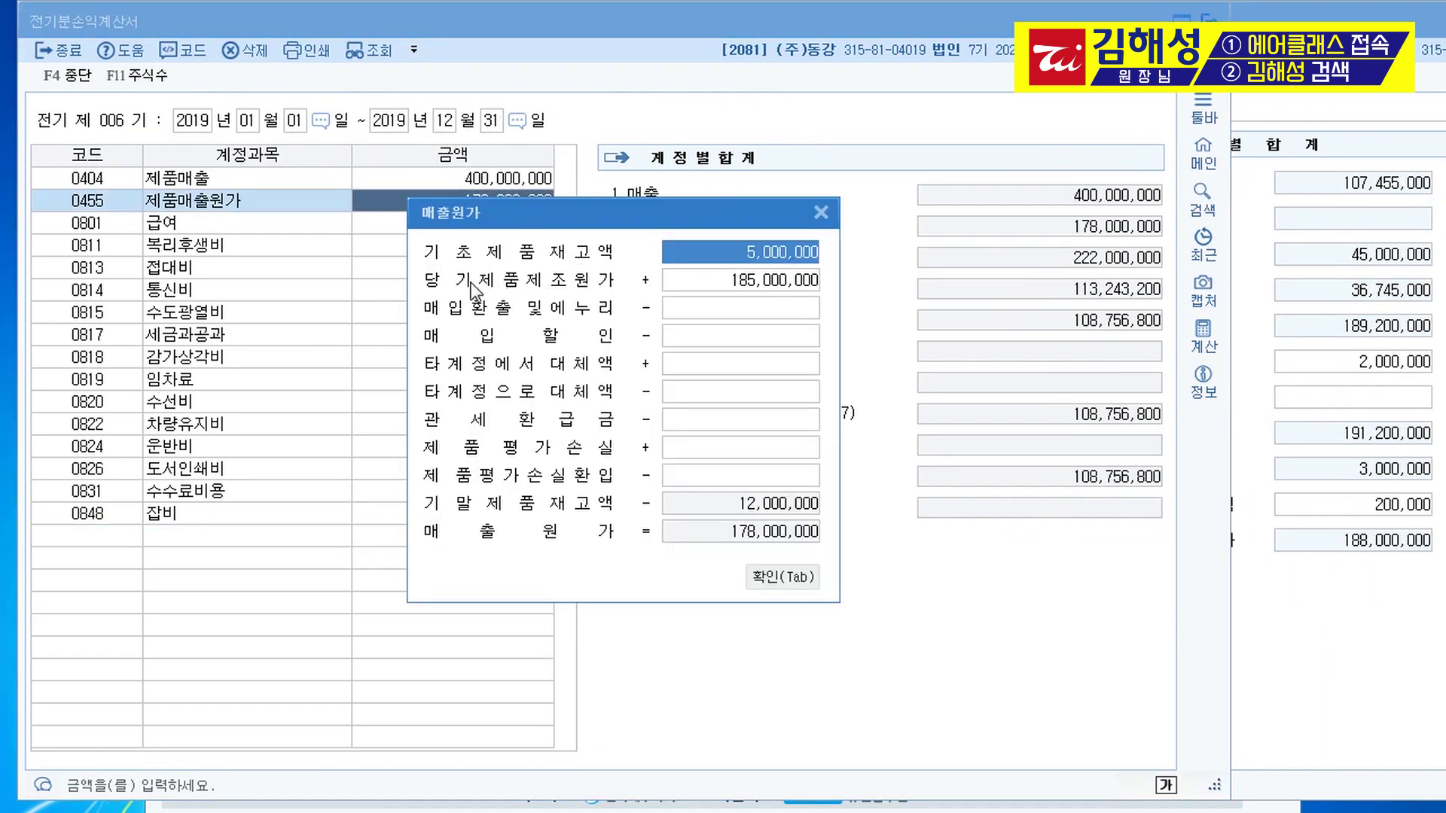
pyautogui.click(767, 280)
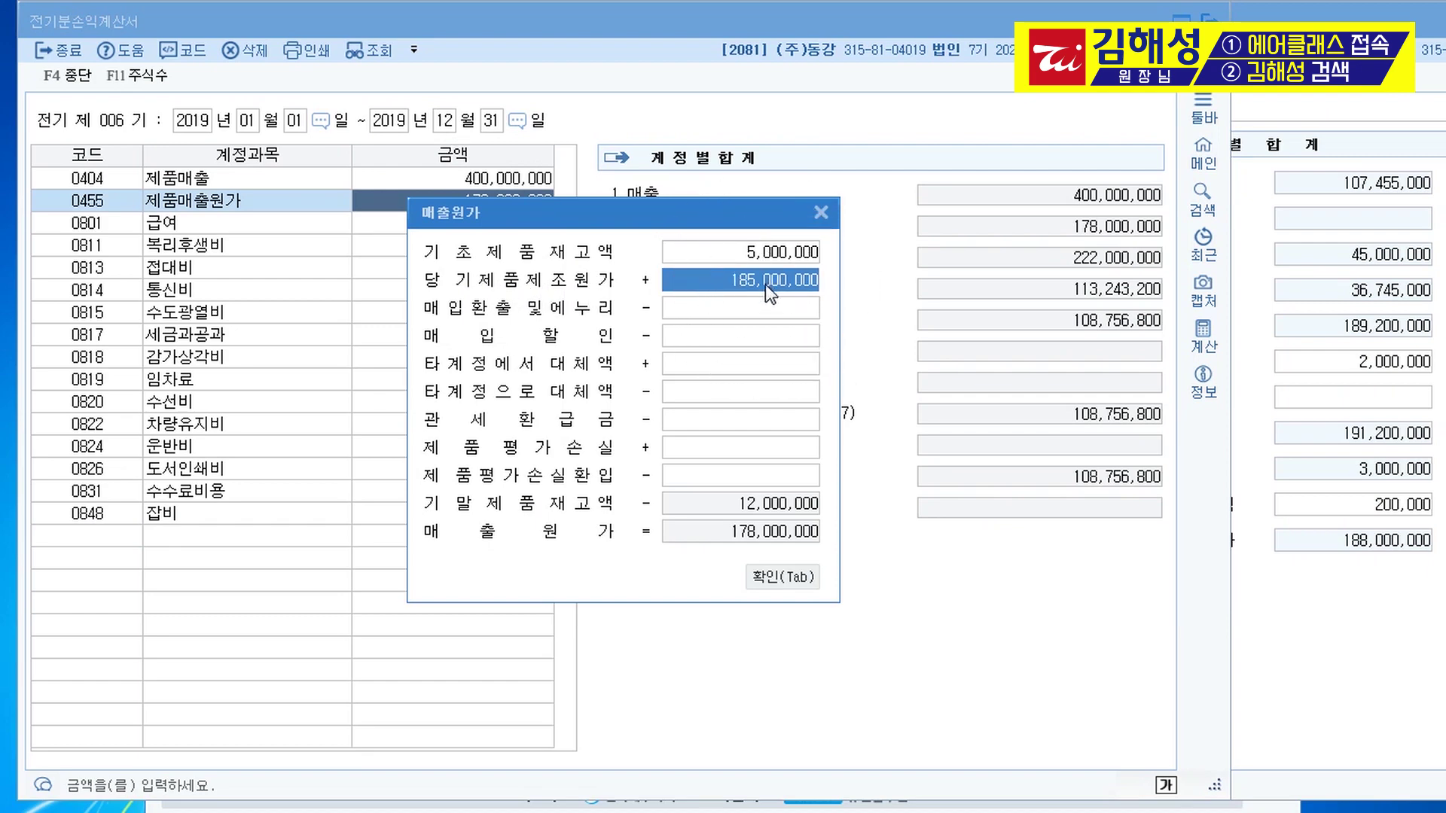
pyautogui.write('188')
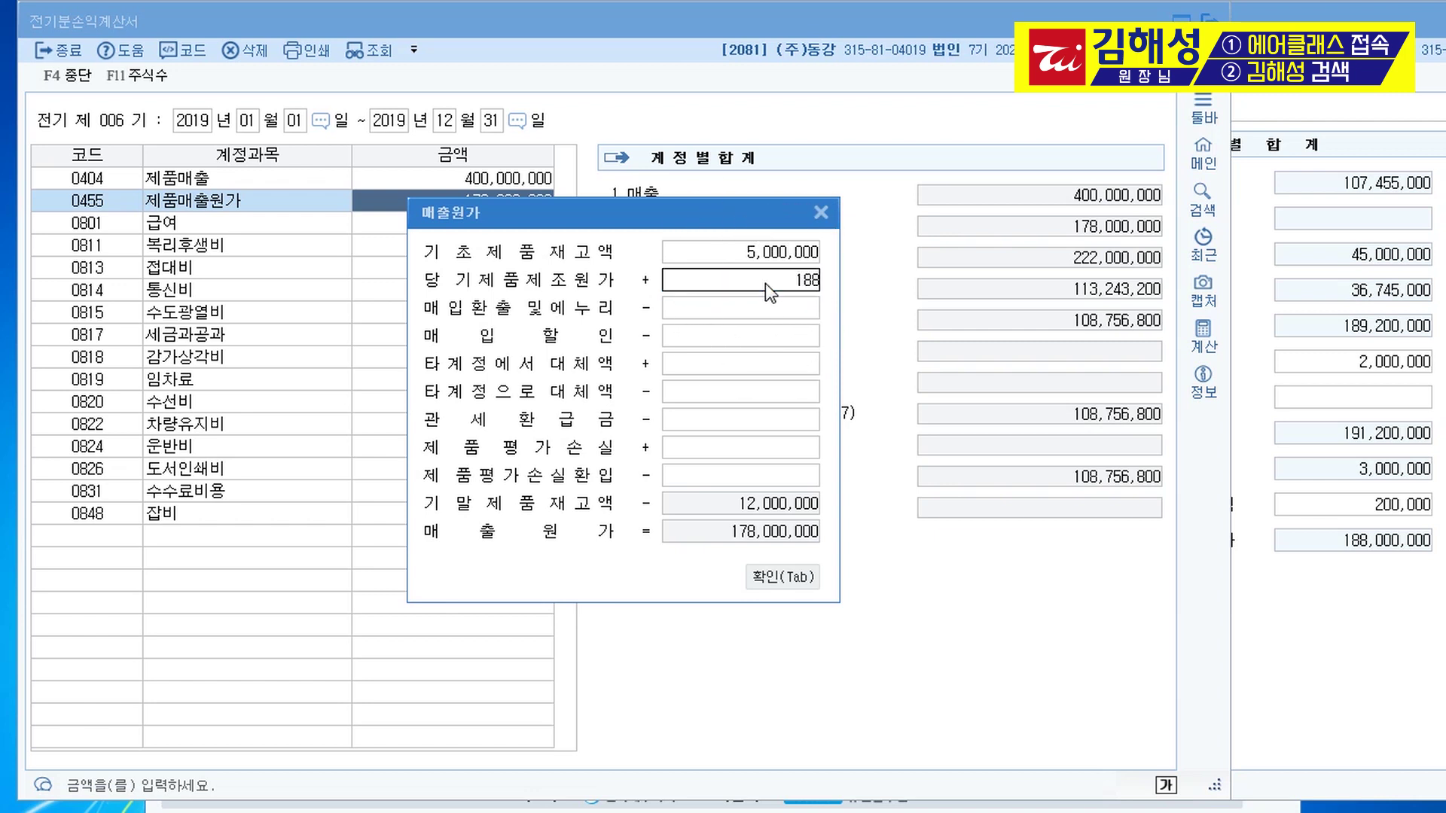
pyautogui.write(',000,000')
pyautogui.press('Return')
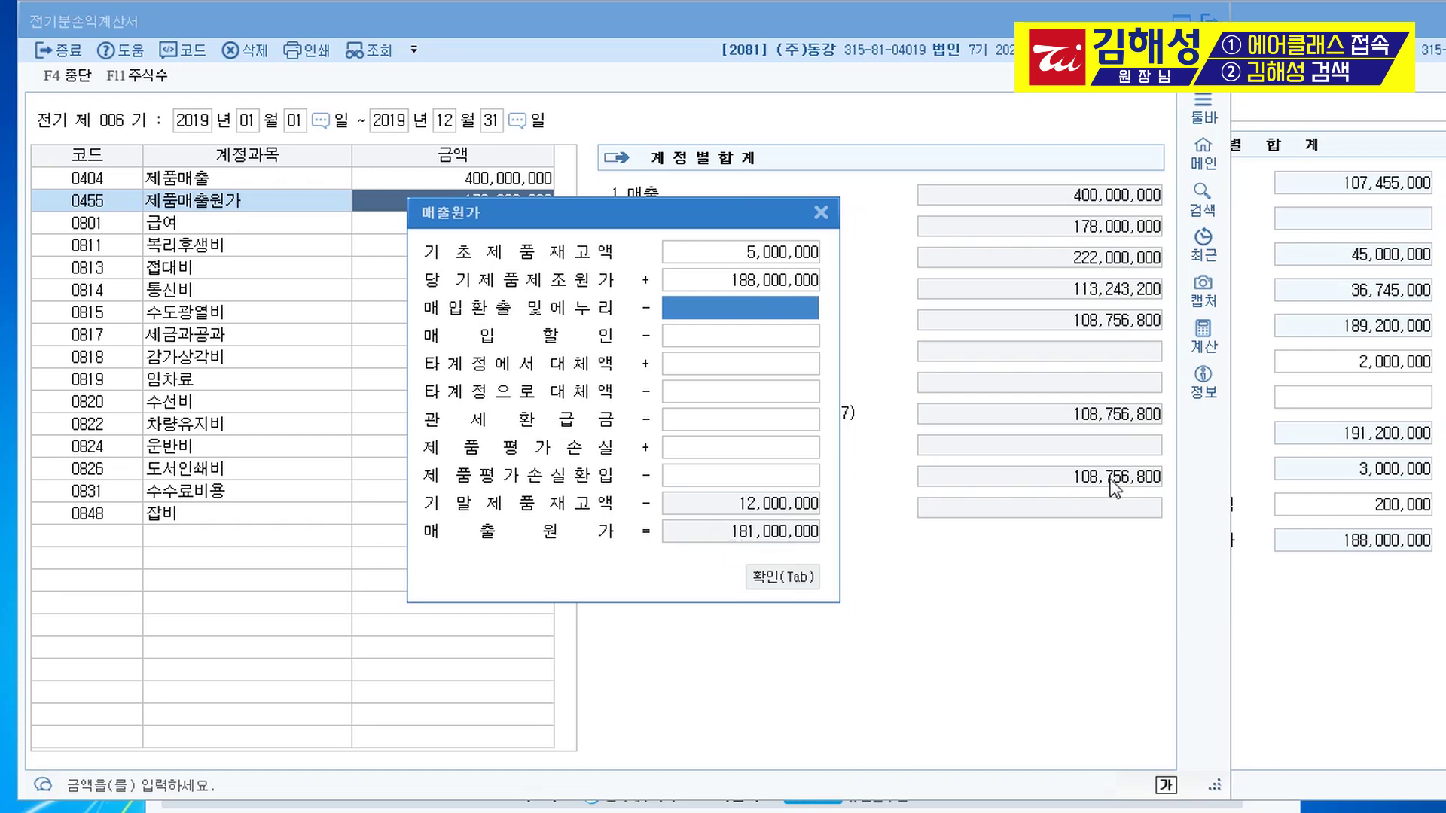
pyautogui.click(785, 577)
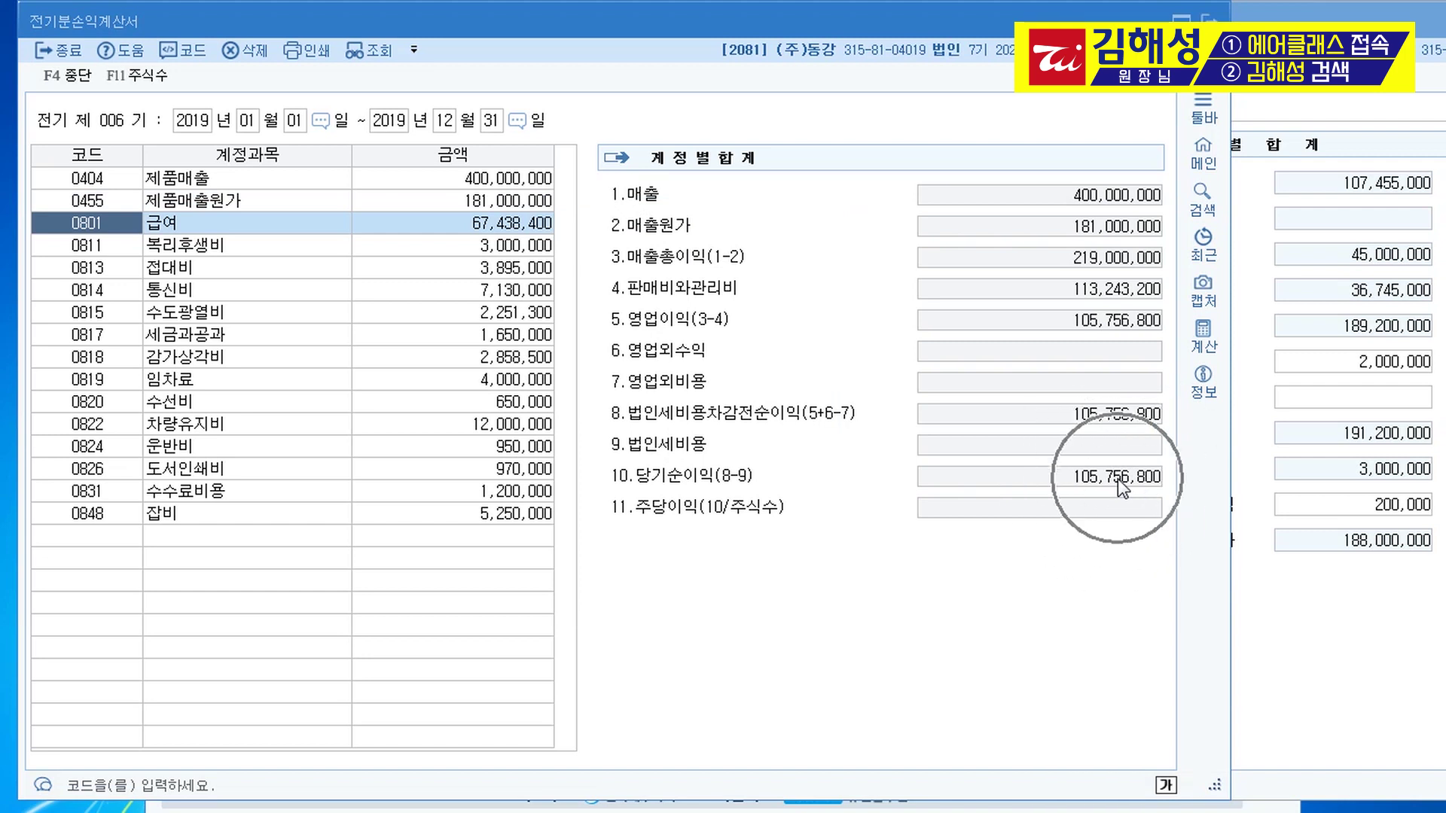
# - Delete the 0811 복리후생비 line from the prior-year income statement
pyautogui.click(305, 250)
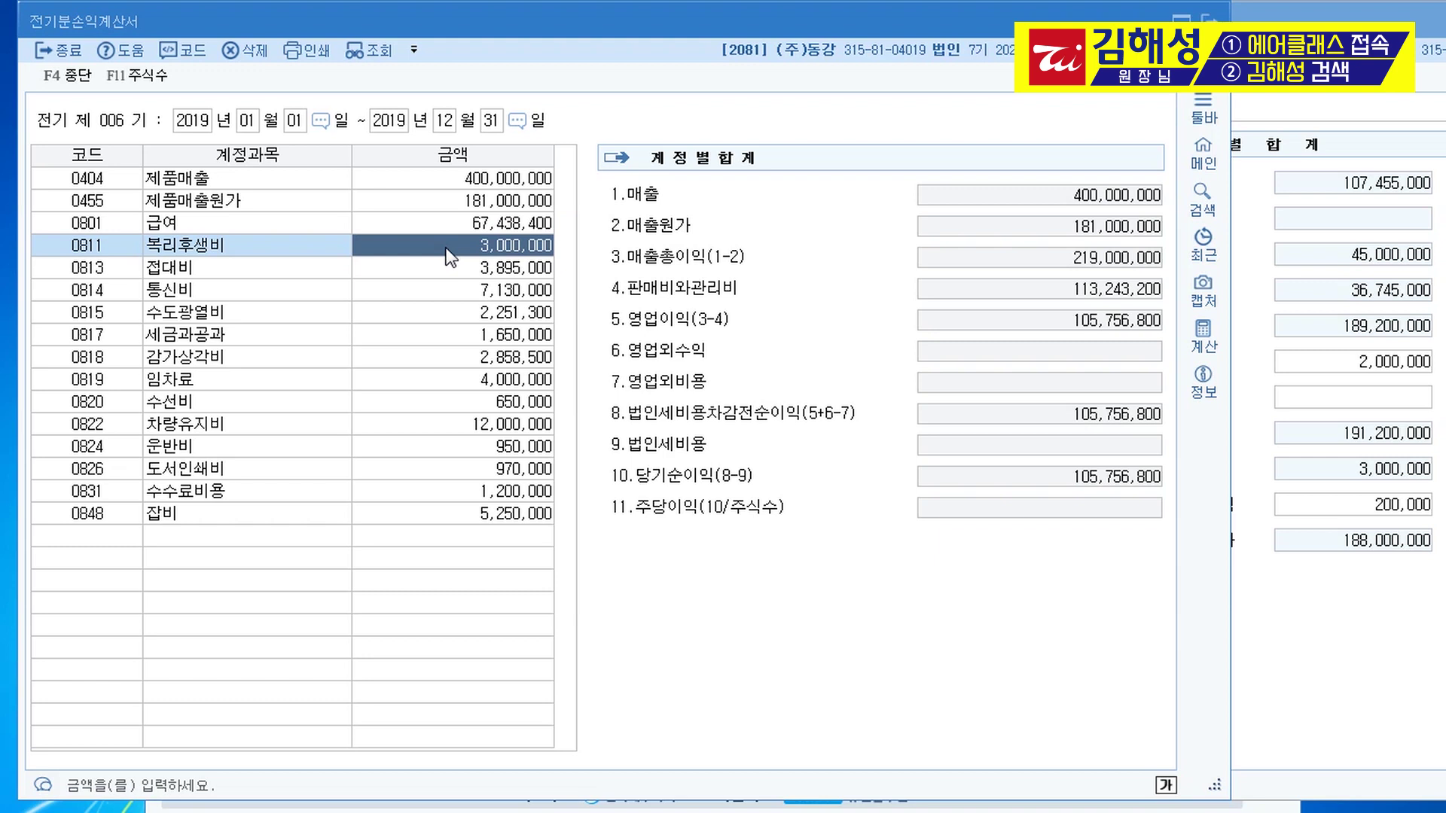
pyautogui.press('F5')
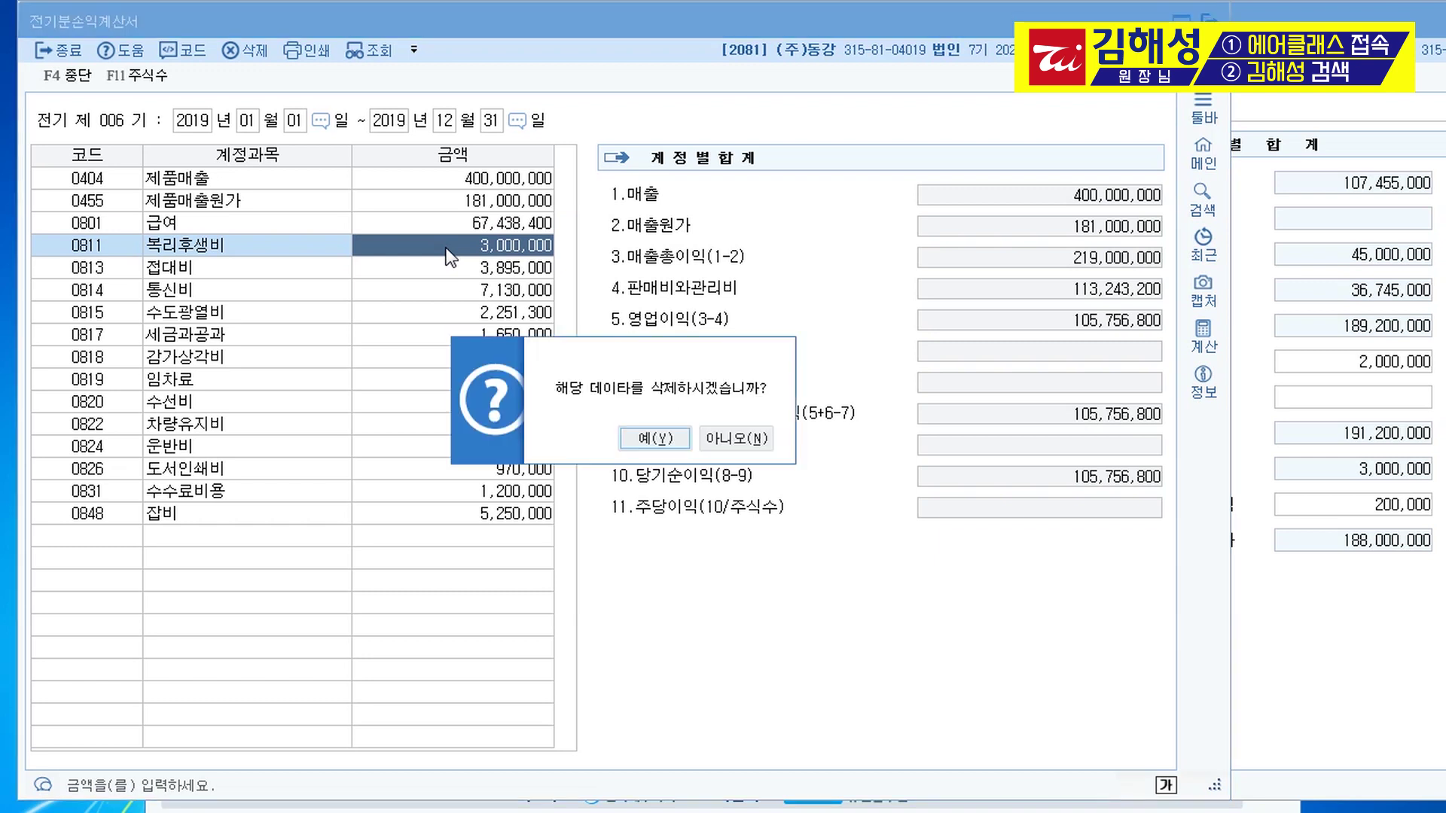
pyautogui.click(664, 443)
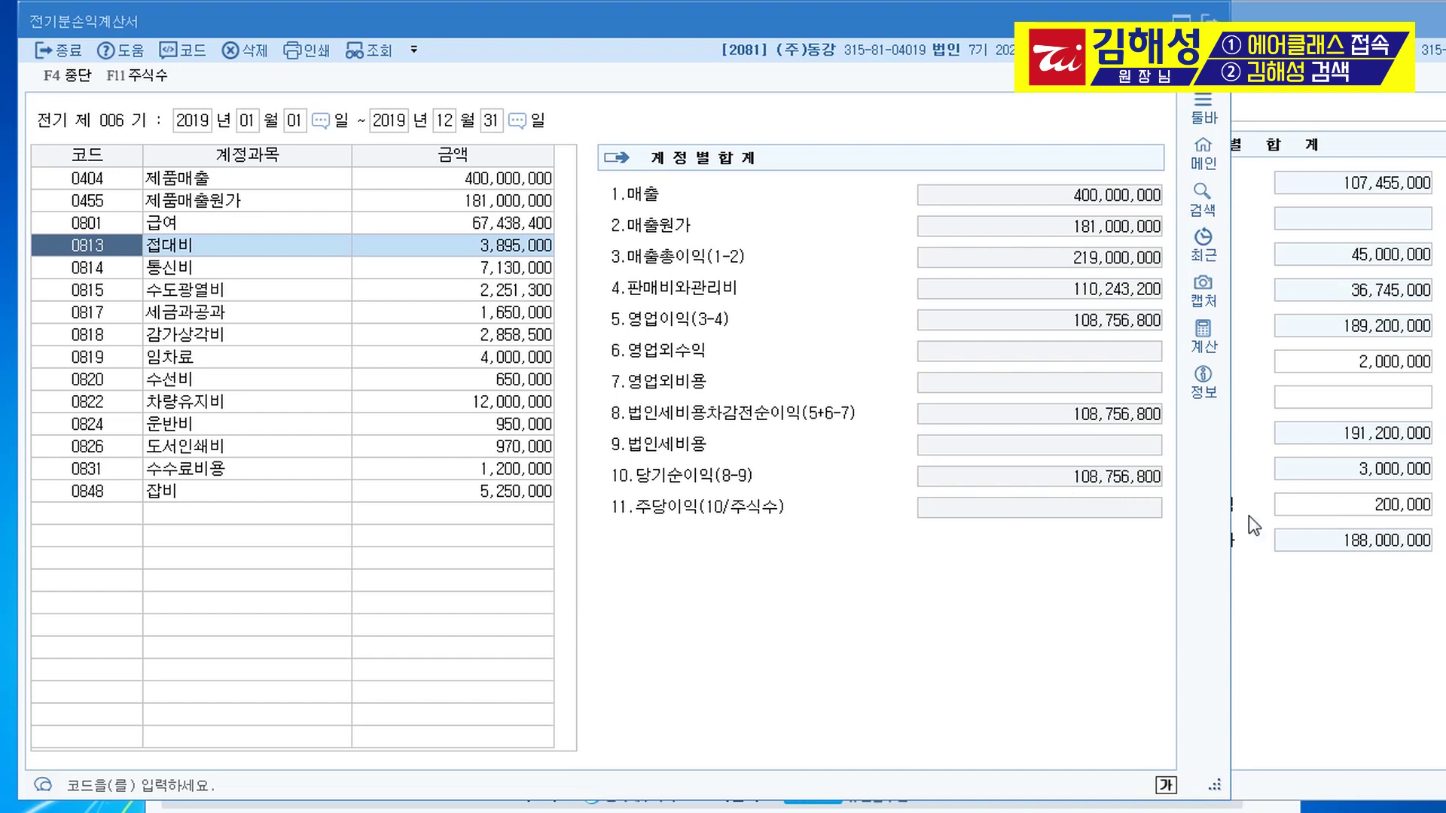
# - Compare 당기제품제조원가 in the cost statement with the amount in the income statement's 제품매출원가 breakdown
pyautogui.click(1307, 580)
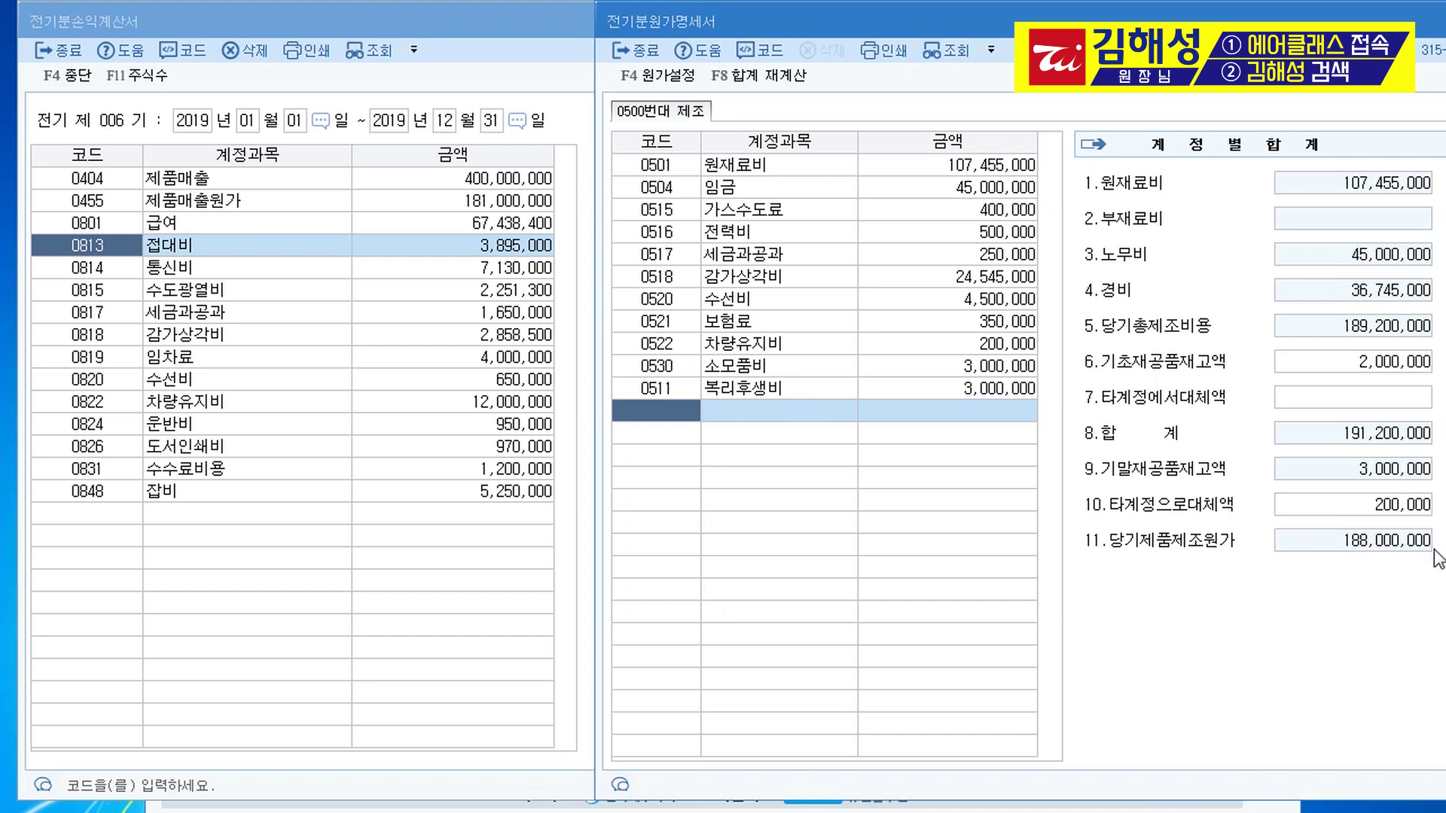
pyautogui.click(494, 200)
pyautogui.click(767, 287)
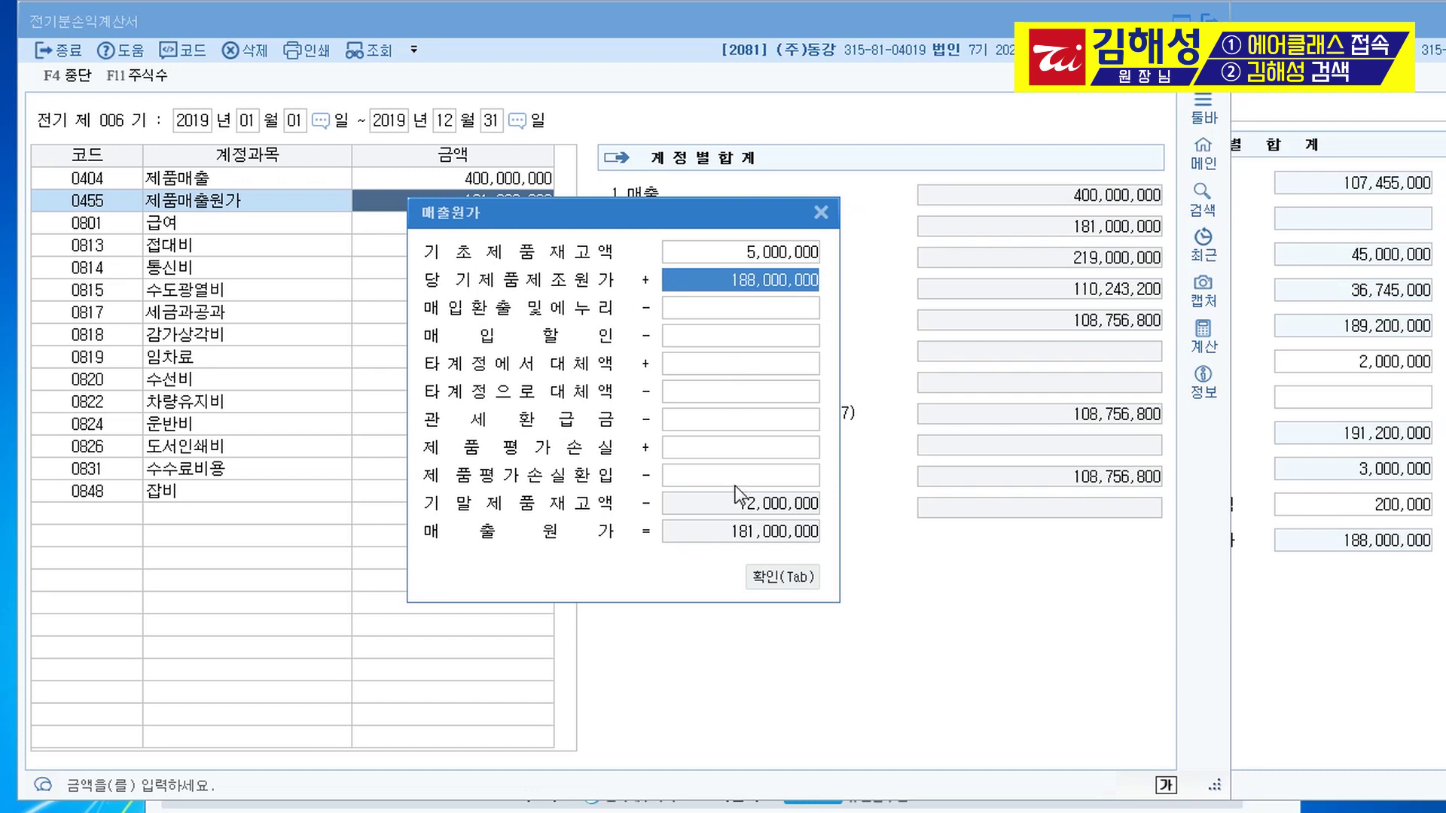
pyautogui.click(783, 581)
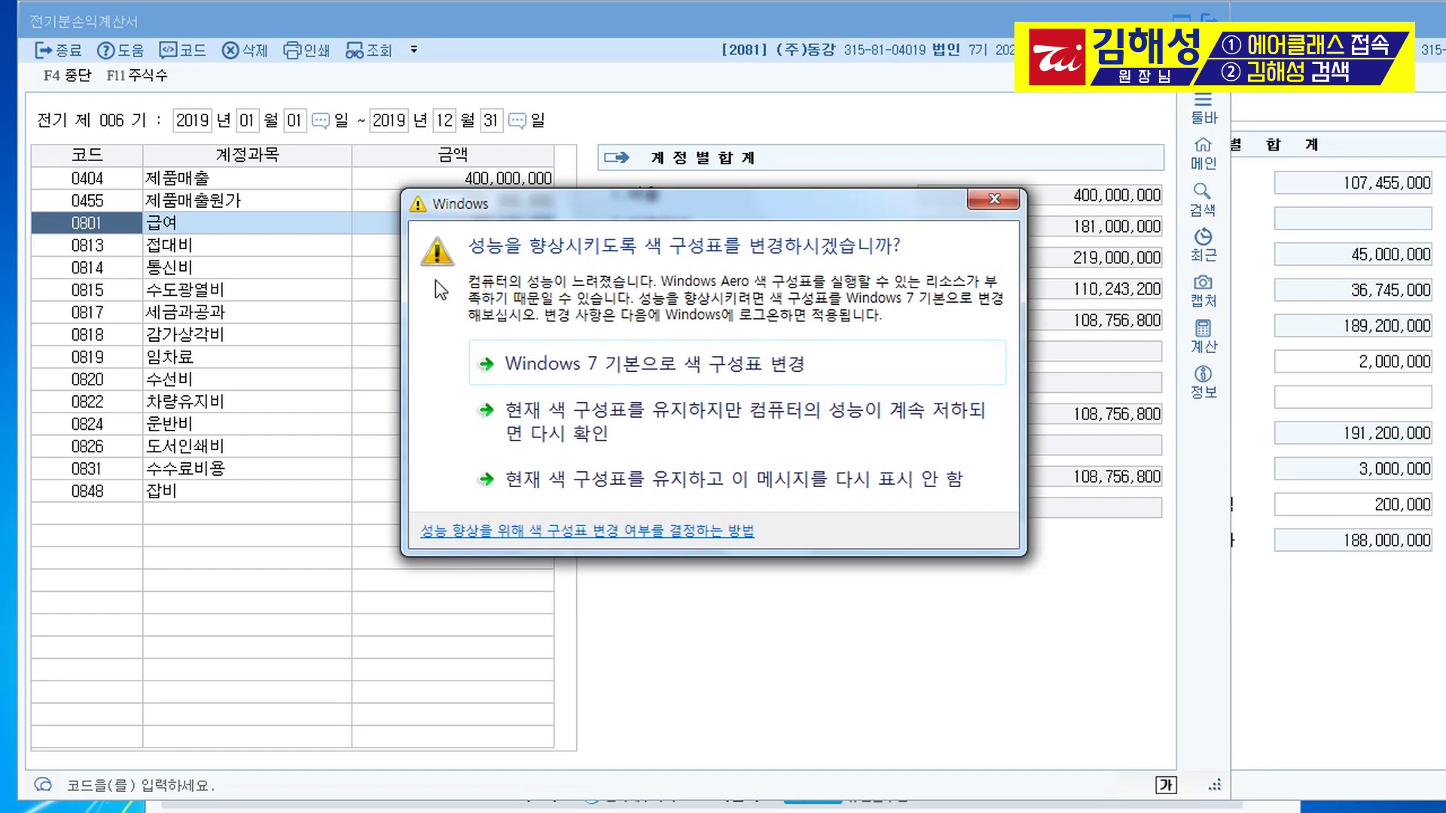
# - Keep the current Windows color scheme without further reminders and close the prior-year statements
pyautogui.click(726, 486)
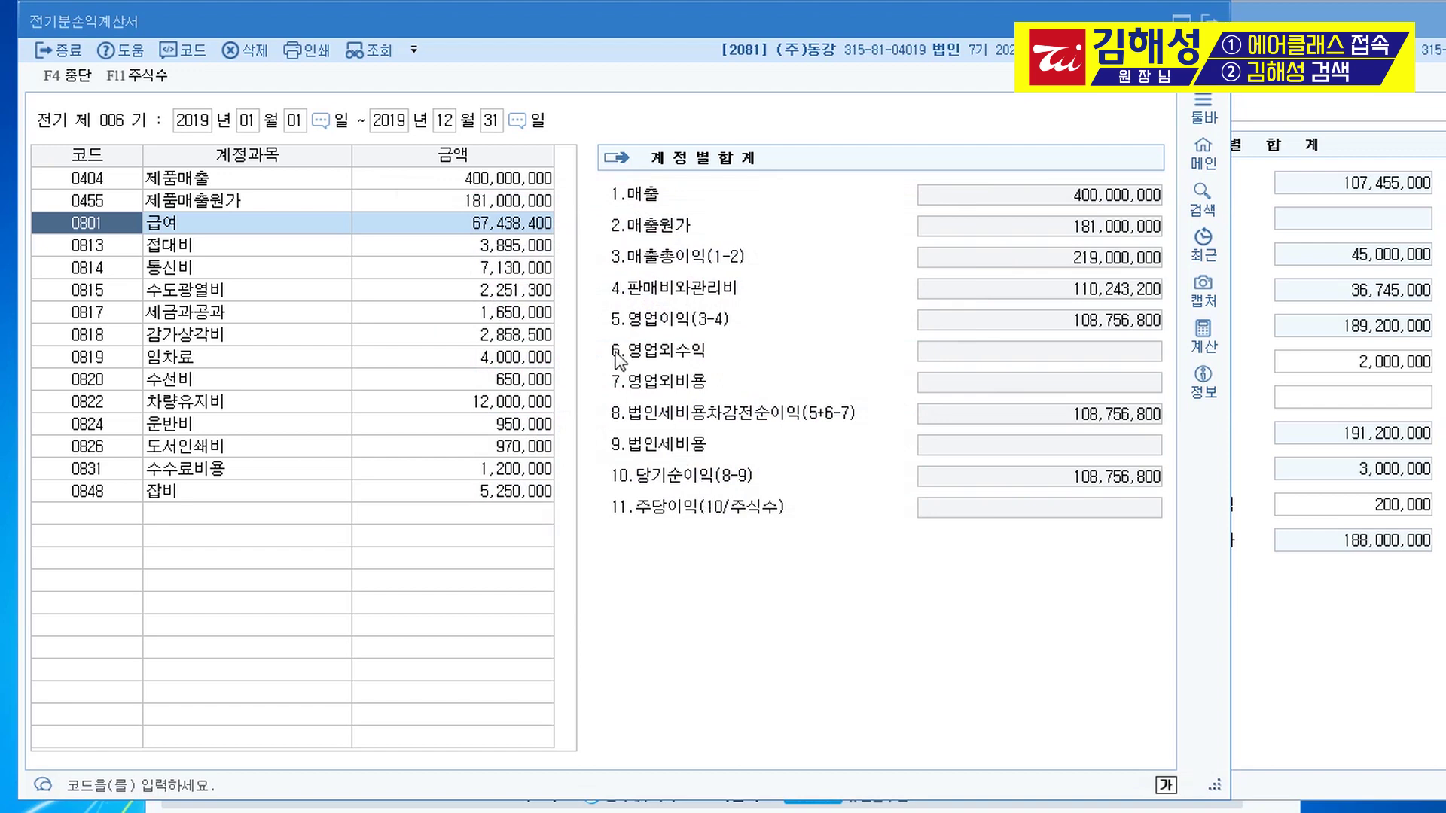
pyautogui.press('Escape')
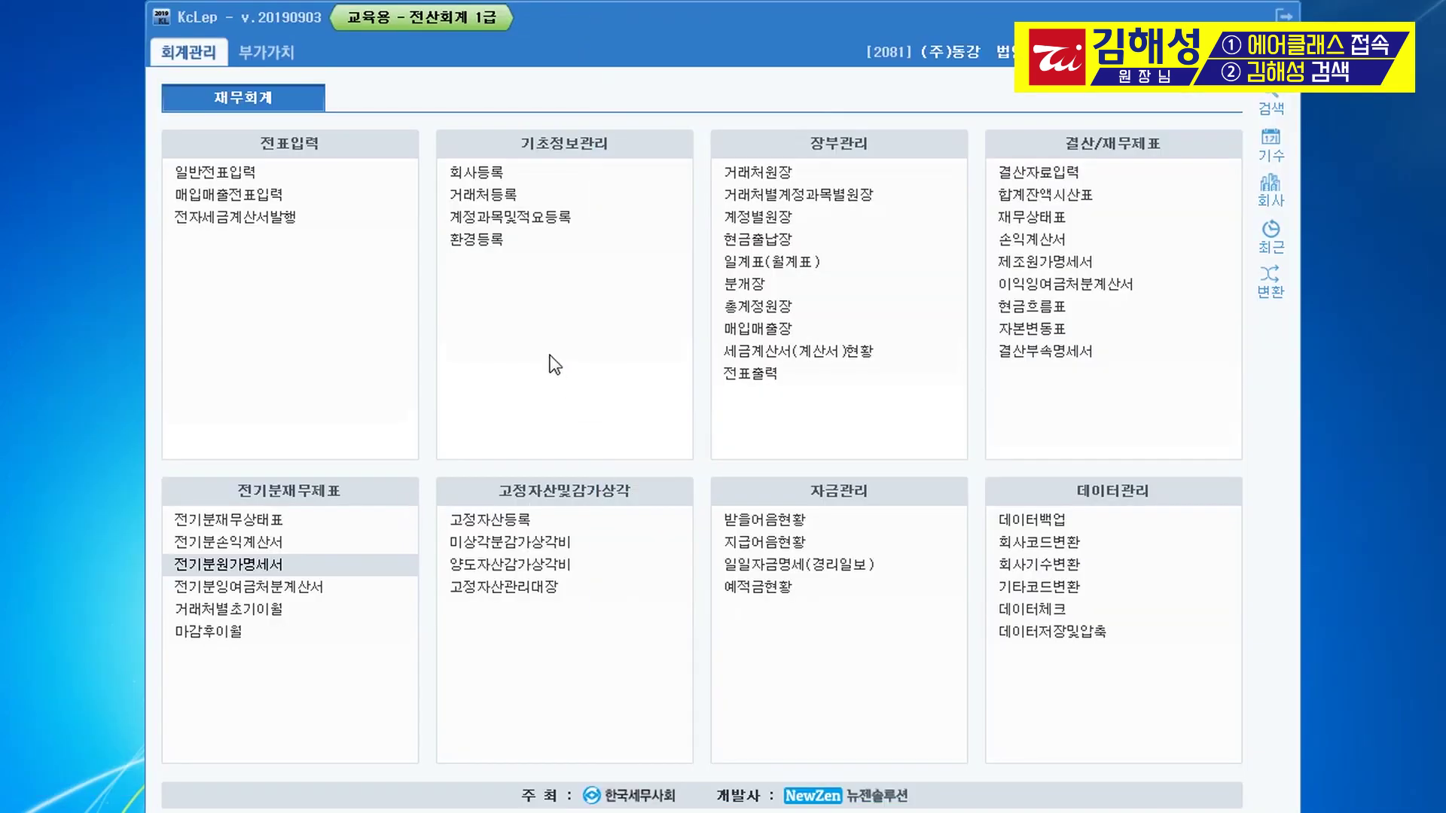
# - Open general voucher entry (일반전표입력) and set the date to August 30
pyautogui.click(241, 174)
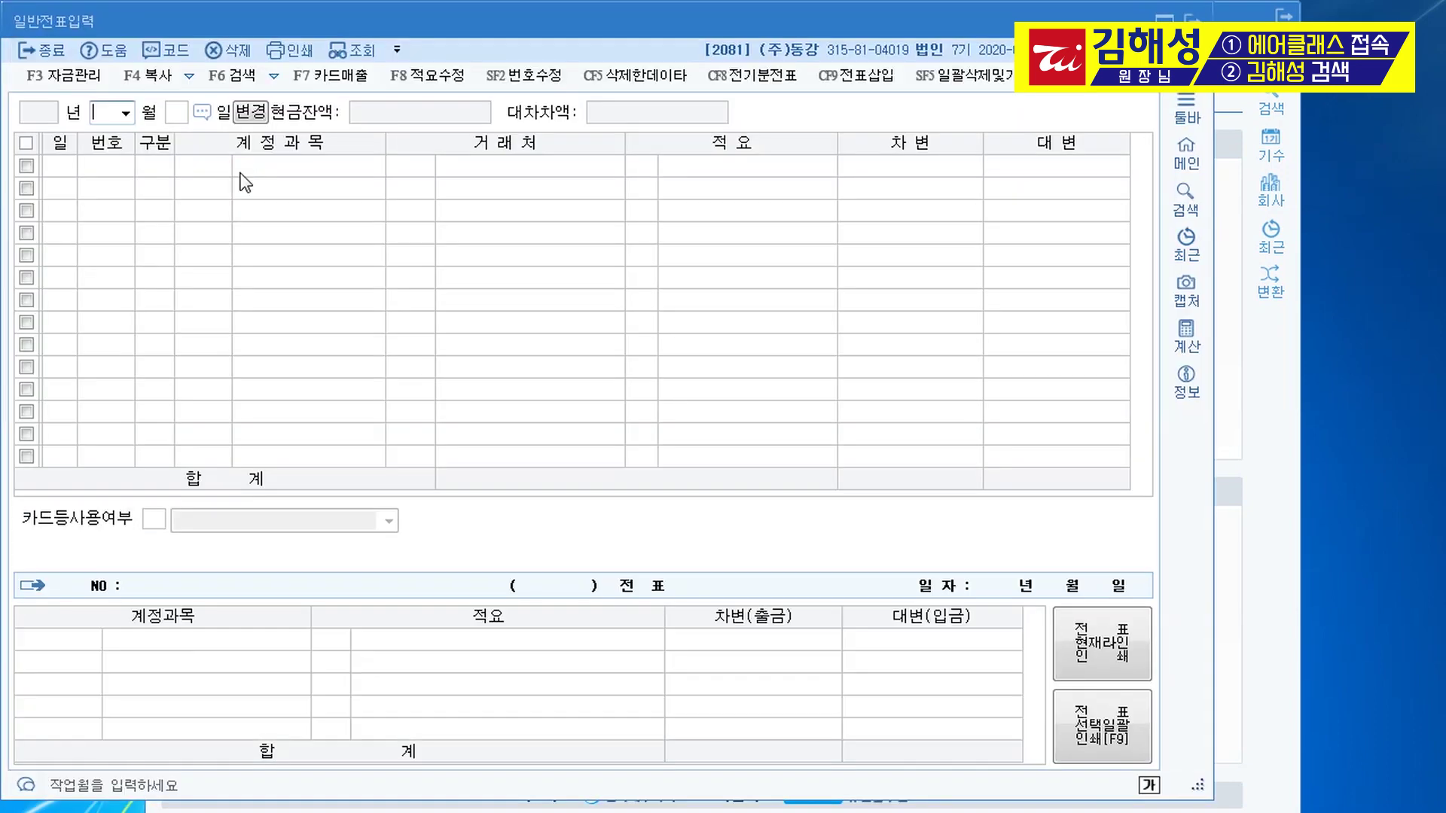
pyautogui.write('08')
pyautogui.press('Return')
pyautogui.write('30')
pyautogui.press('Return')
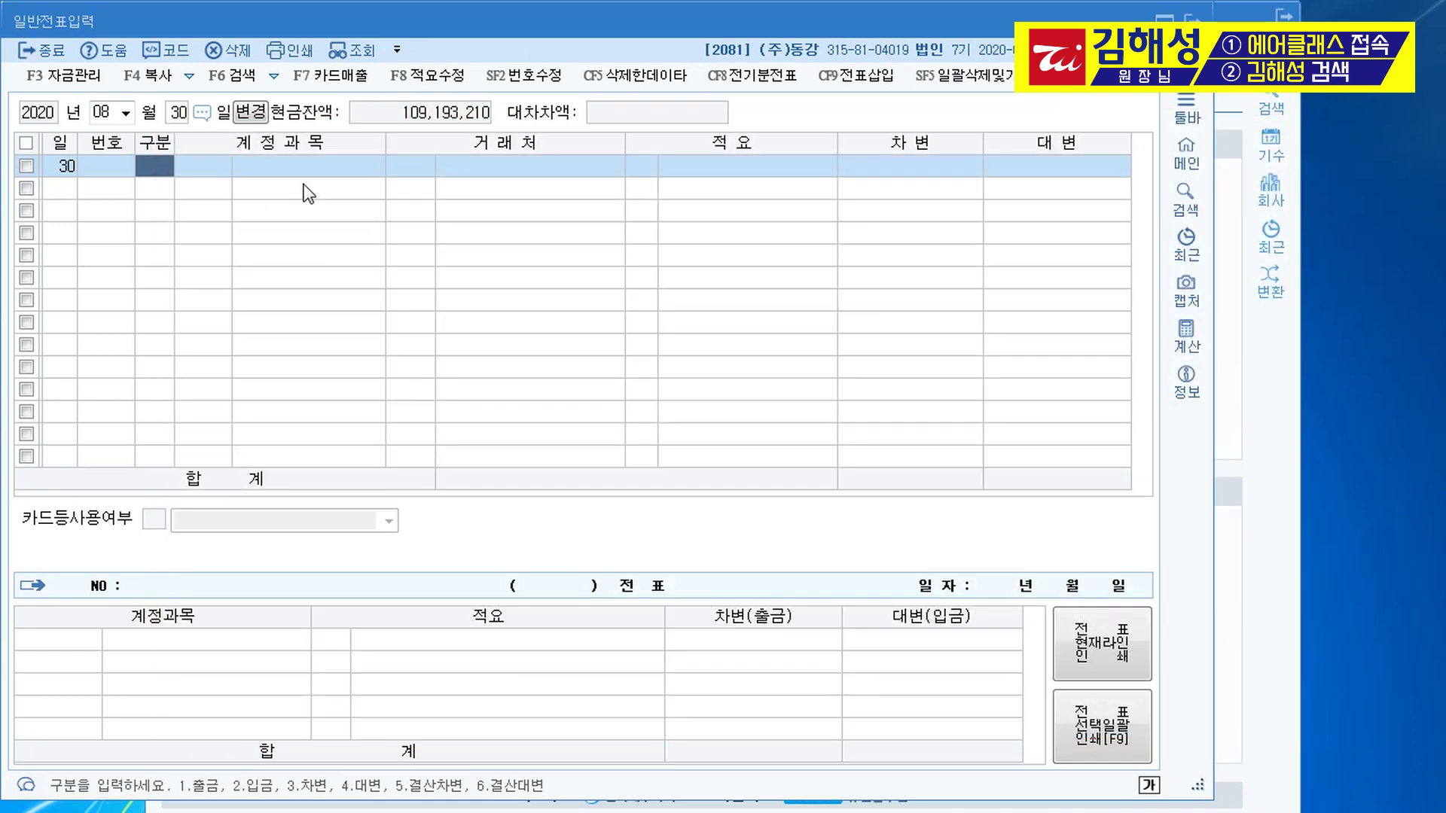
# - Enter a credit line (대변) for account 0101 현금 with an amount of 100,000
pyautogui.write('4')
pyautogui.press('Return')
pyautogui.write('101')
pyautogui.press('Return')
pyautogui.press('Return')
pyautogui.press('Return')
pyautogui.write('1000000')
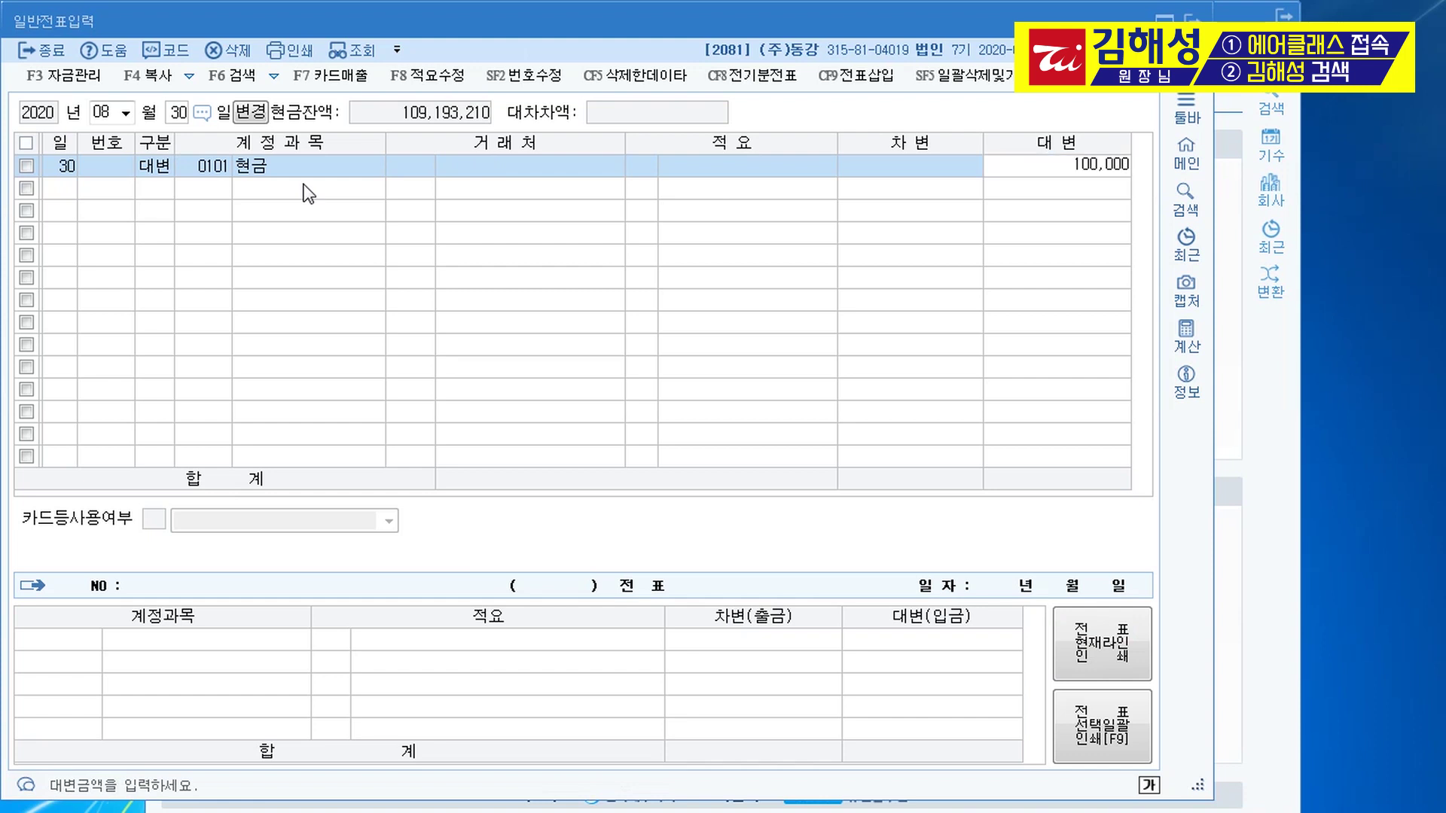
pyautogui.press('Return')
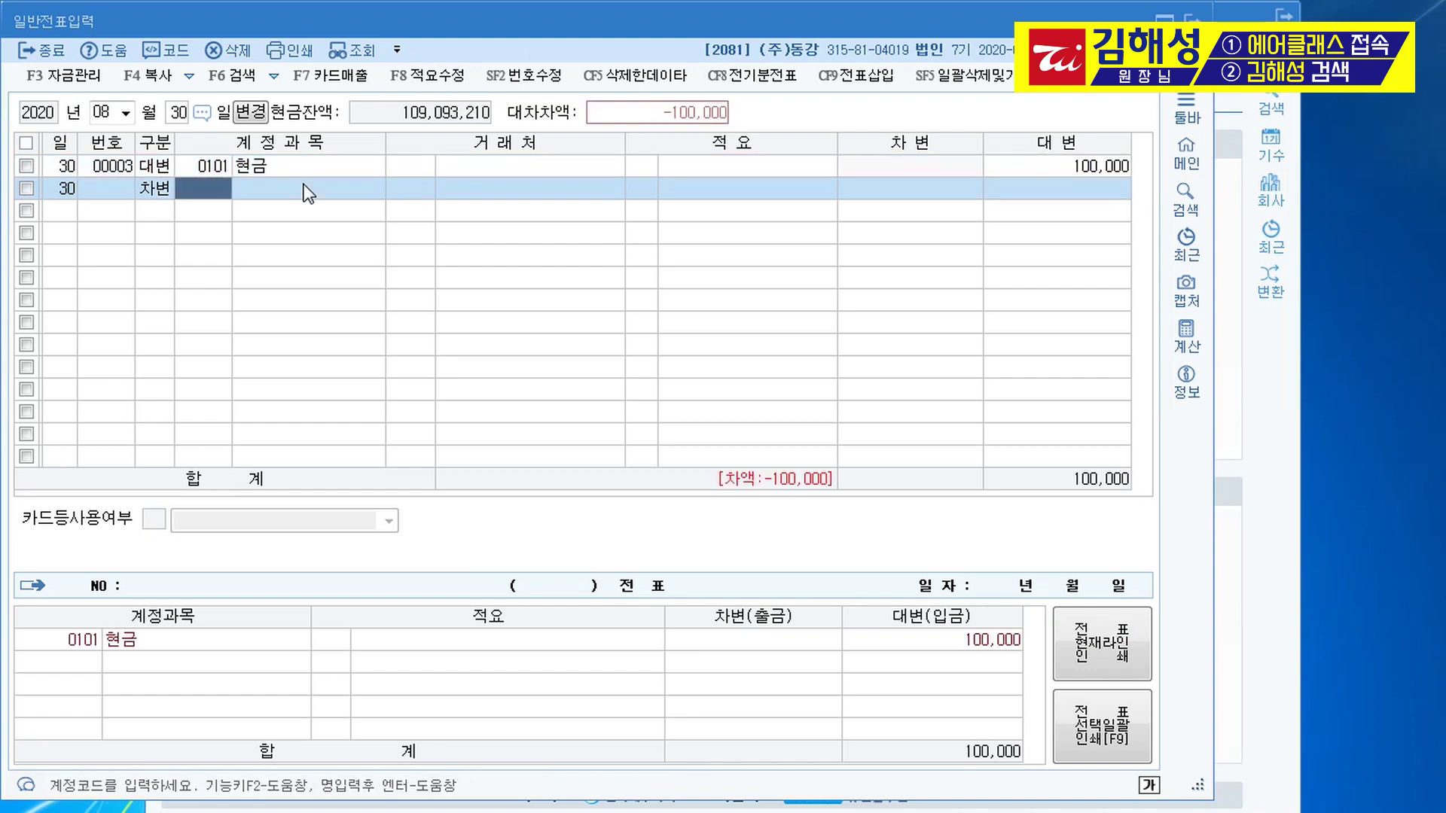
# - Look up 잡급 and enter a debit line for the 판매관리비 account 0805 with an amount of 100,000
pyautogui.write('잡급')
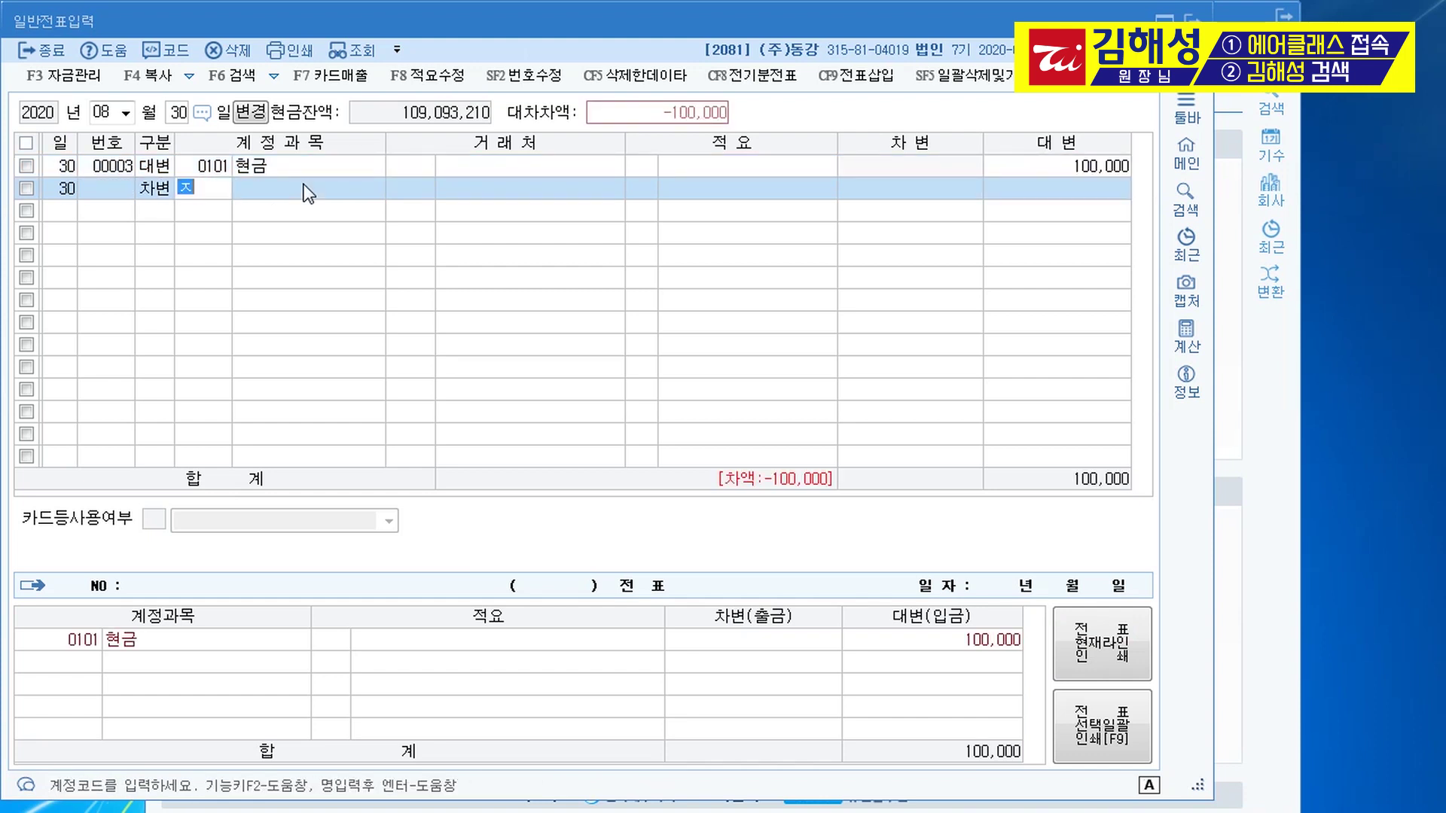
pyautogui.press('Return')
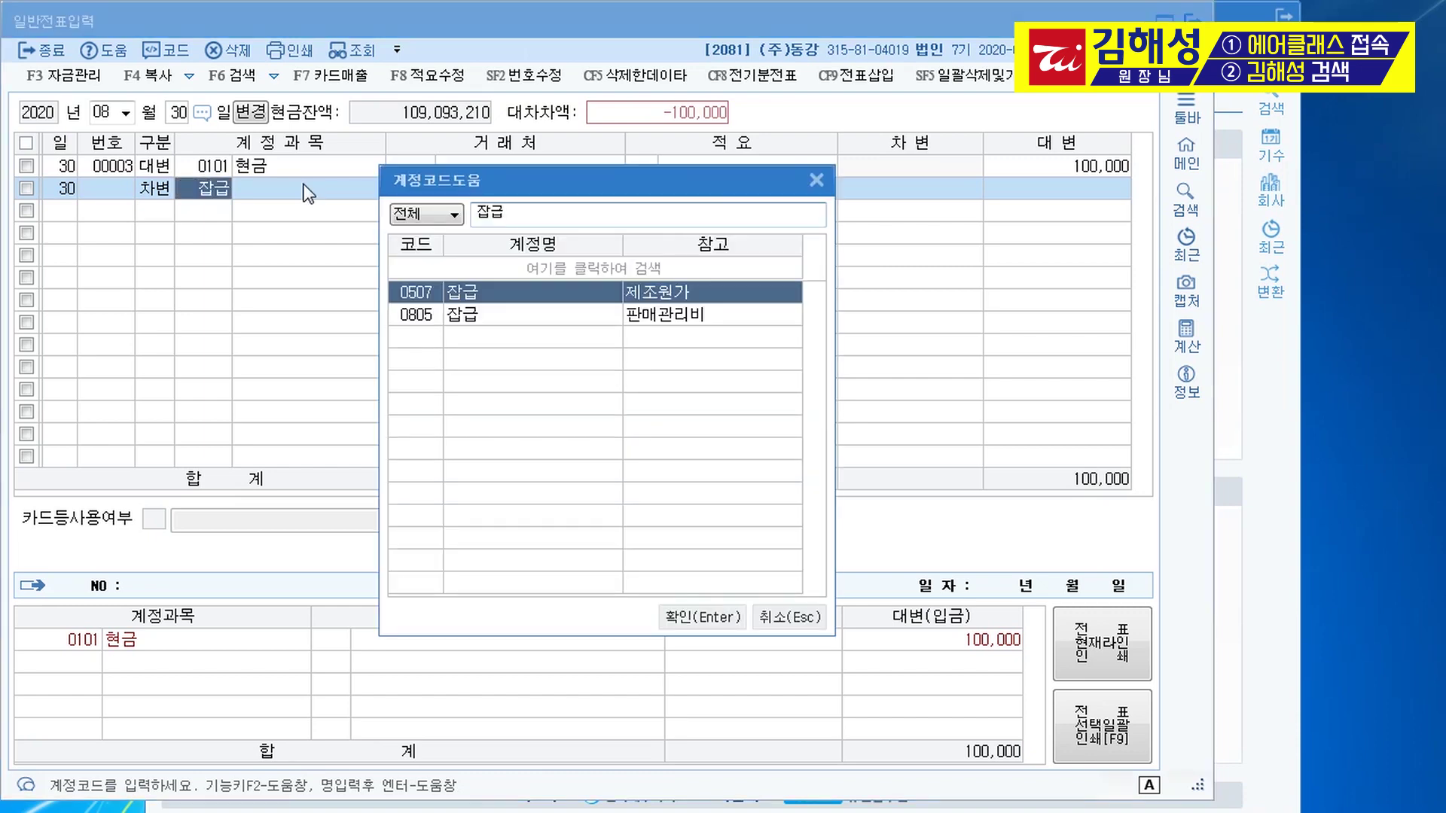
pyautogui.press('Down')
pyautogui.press('Return')
pyautogui.press('Return')
pyautogui.press('Return')
pyautogui.press('Return')
pyautogui.press('Return')
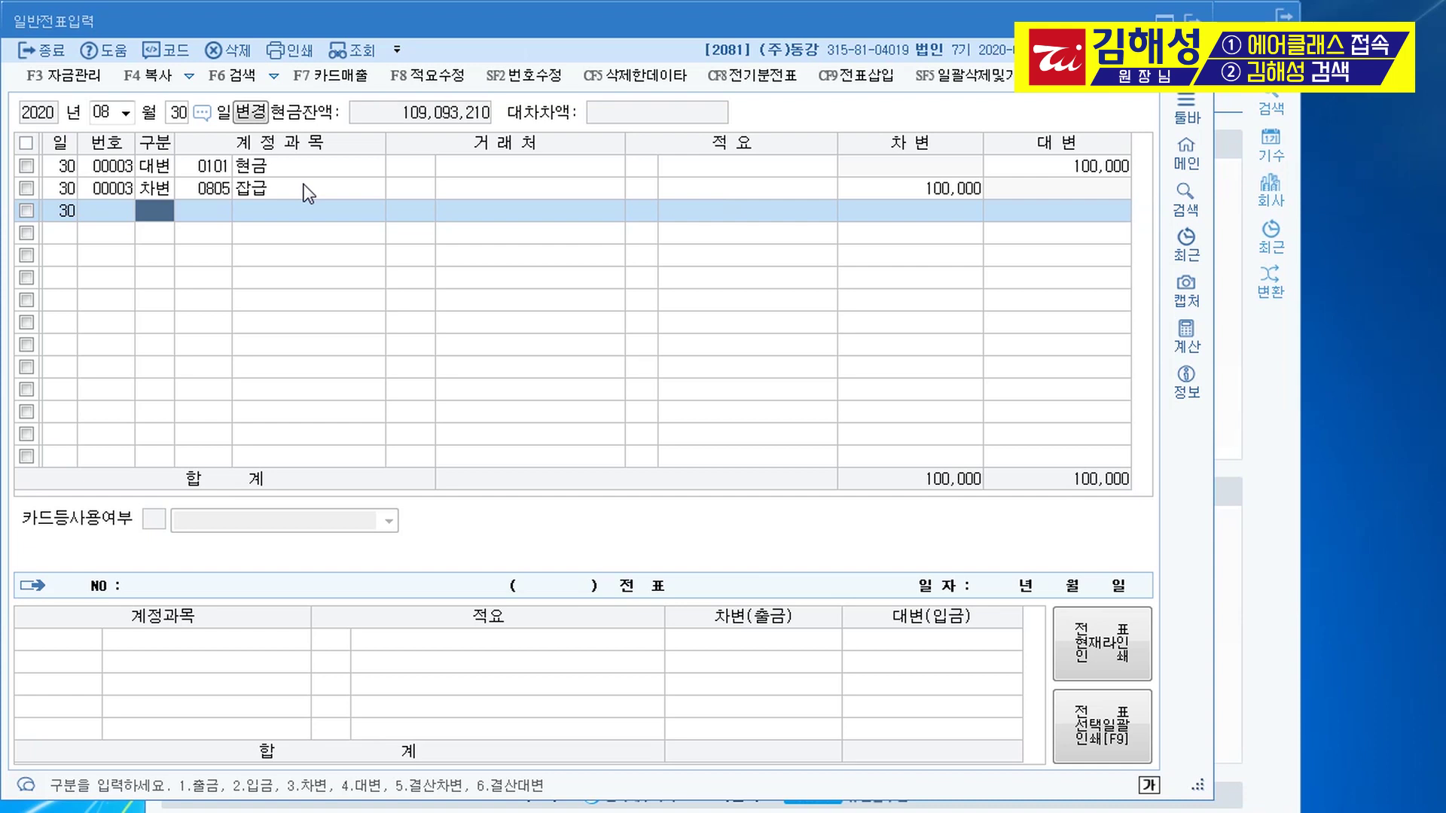
# - Change the voucher entry date to September 30
pyautogui.press('Escape')
pyautogui.press('Escape')
pyautogui.write('0930')
pyautogui.press('Return')
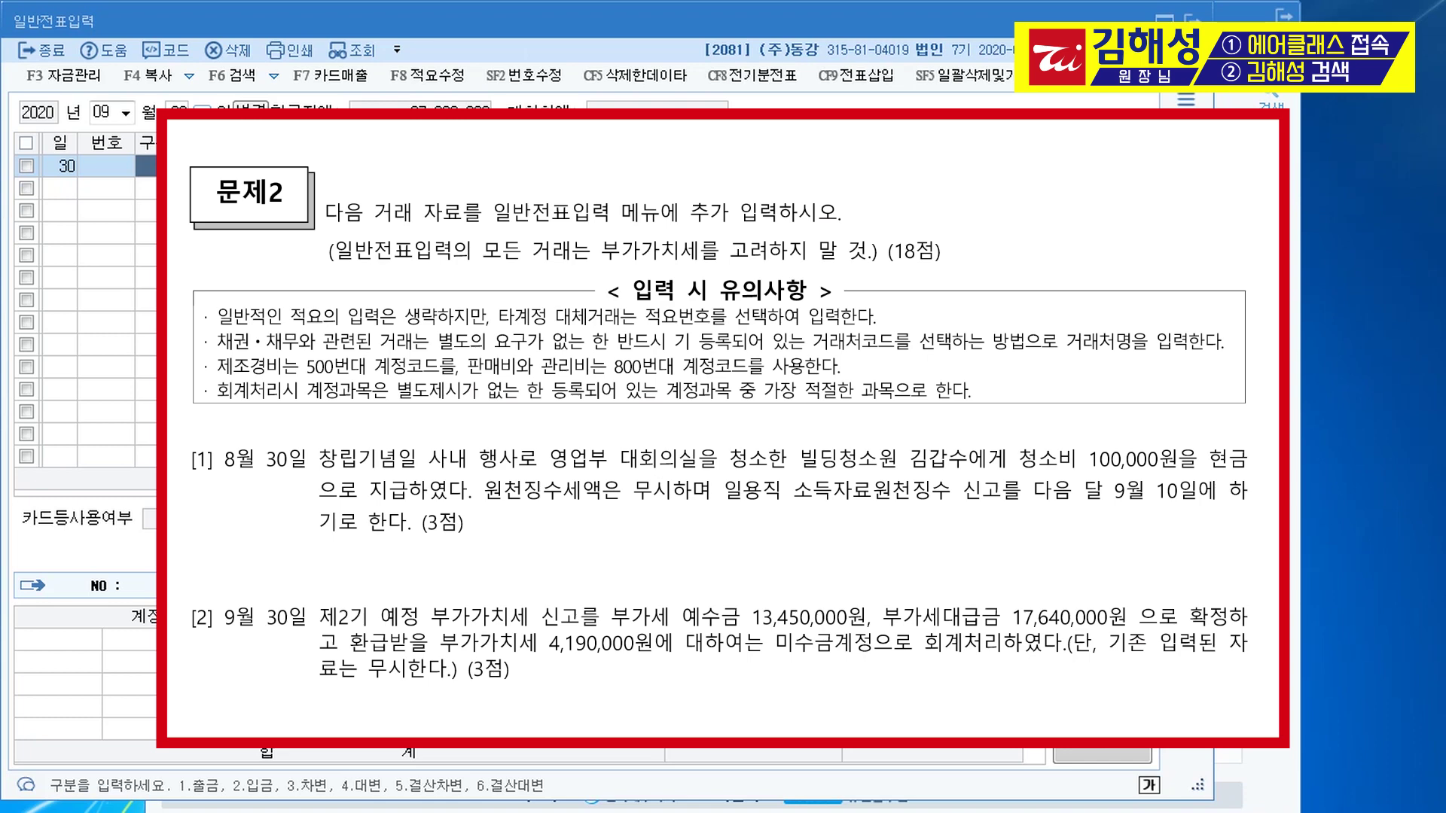
# - Enter a debit line (차변) for account 0255 부가세예수금 with an amount of 13,450,000
pyautogui.write('3')
pyautogui.press('Return')
pyautogui.write('255')
pyautogui.press('Return')
pyautogui.press('Return')
pyautogui.press('Return')
pyautogui.write('13450000')
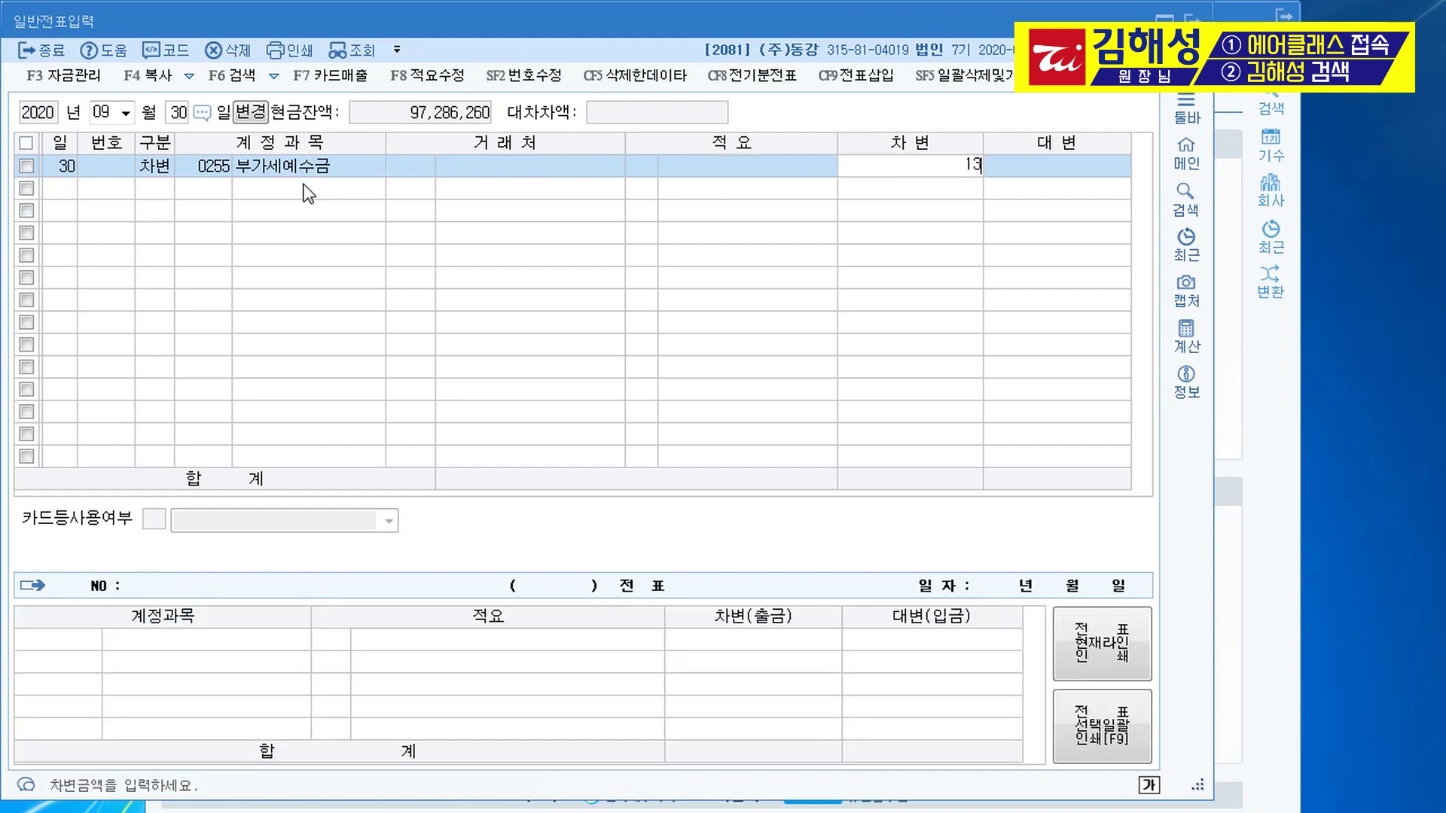
pyautogui.press('Return')
pyautogui.write('450,000')
pyautogui.press('Return')
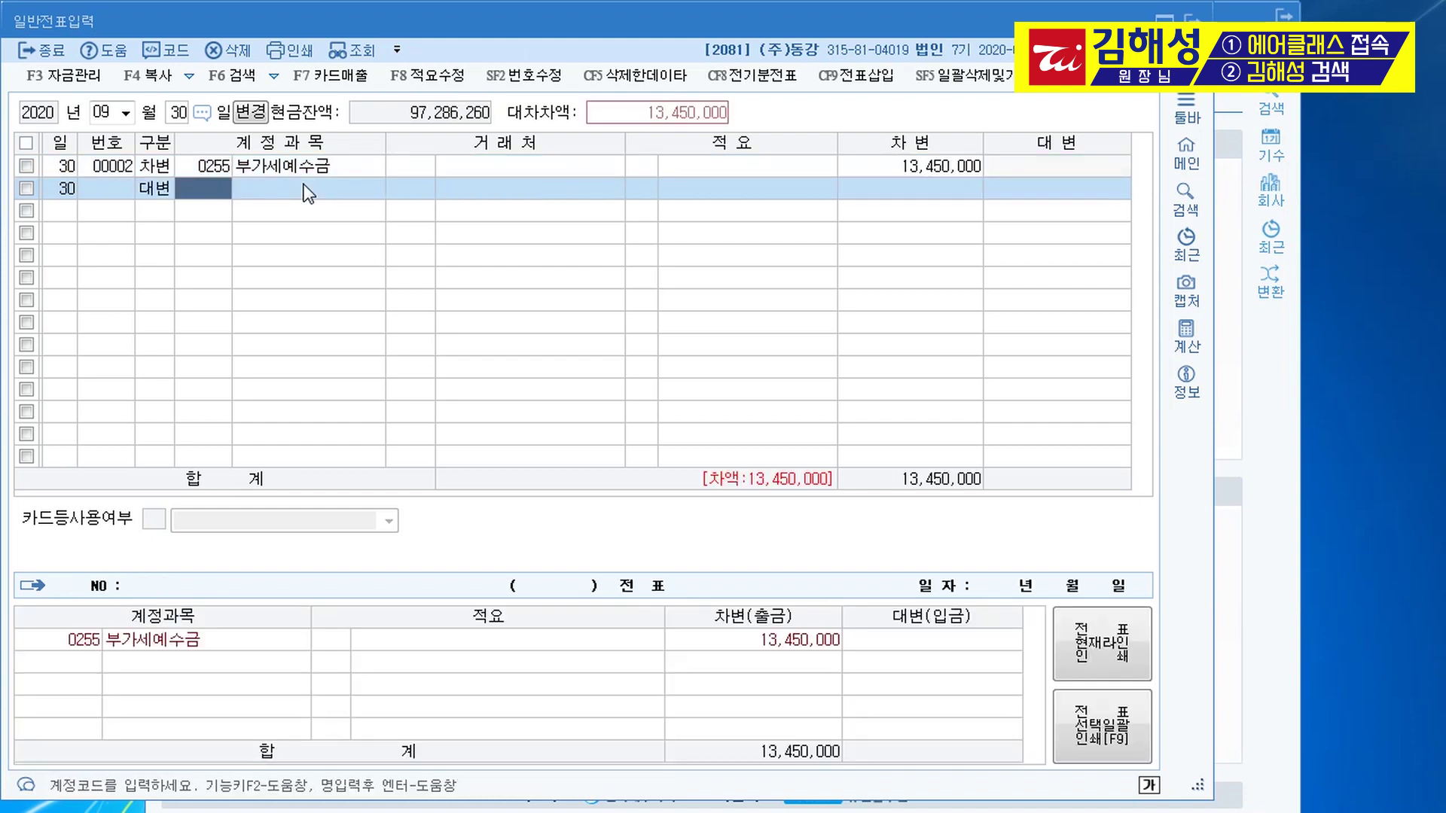
# - Enter a credit line for account 0135 부가세대급금 with an amount of 17,640,000
pyautogui.write('135')
pyautogui.press('Return')
pyautogui.press('Return')
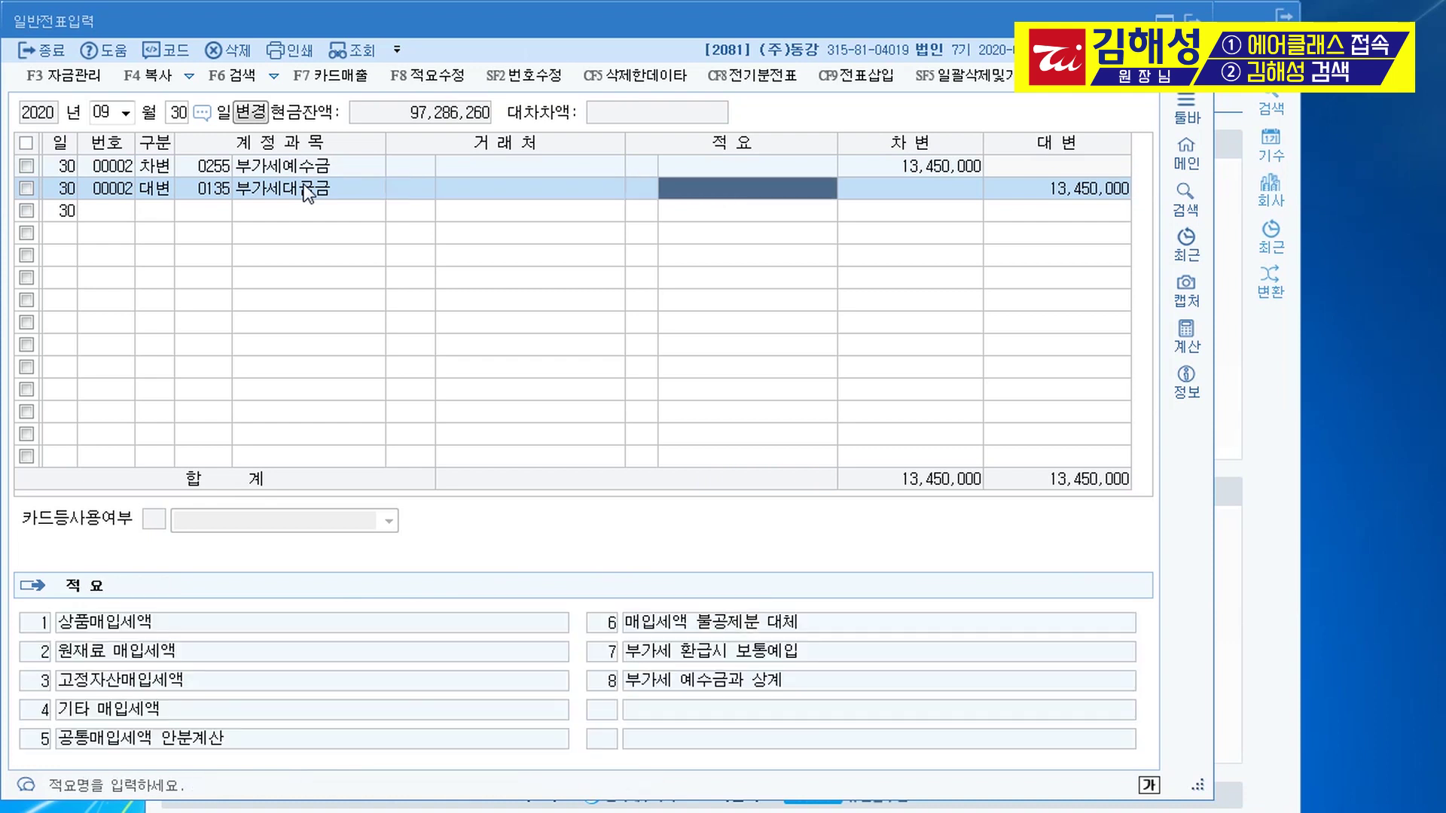
pyautogui.press('Return')
pyautogui.write('17640000')
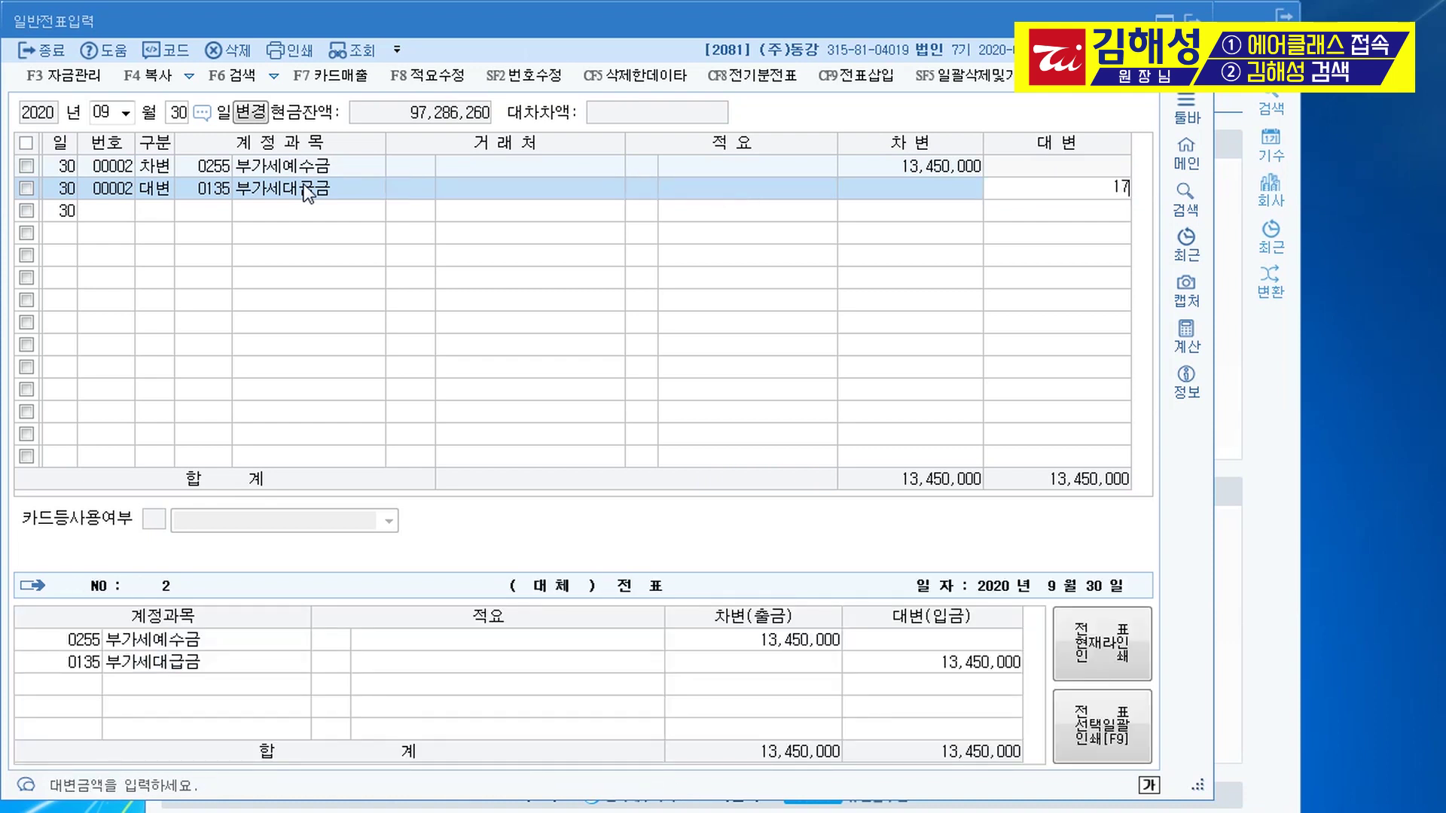
pyautogui.press('Return')
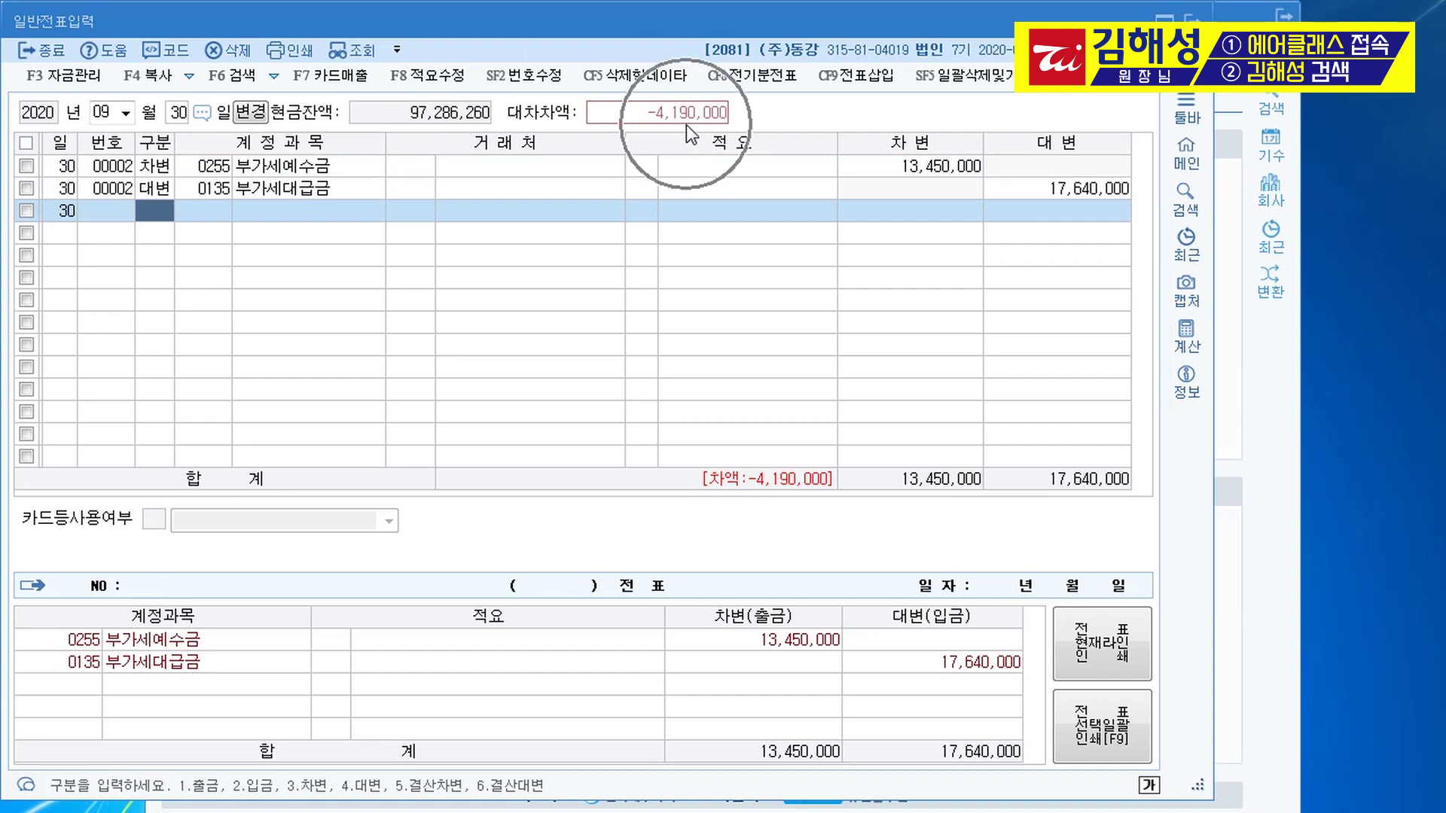
# - Enter a debit line (차변) for account 0120 미수금 with an amount of 4,190,000 in the September 30 voucher
pyautogui.write('3')
pyautogui.press('Return')
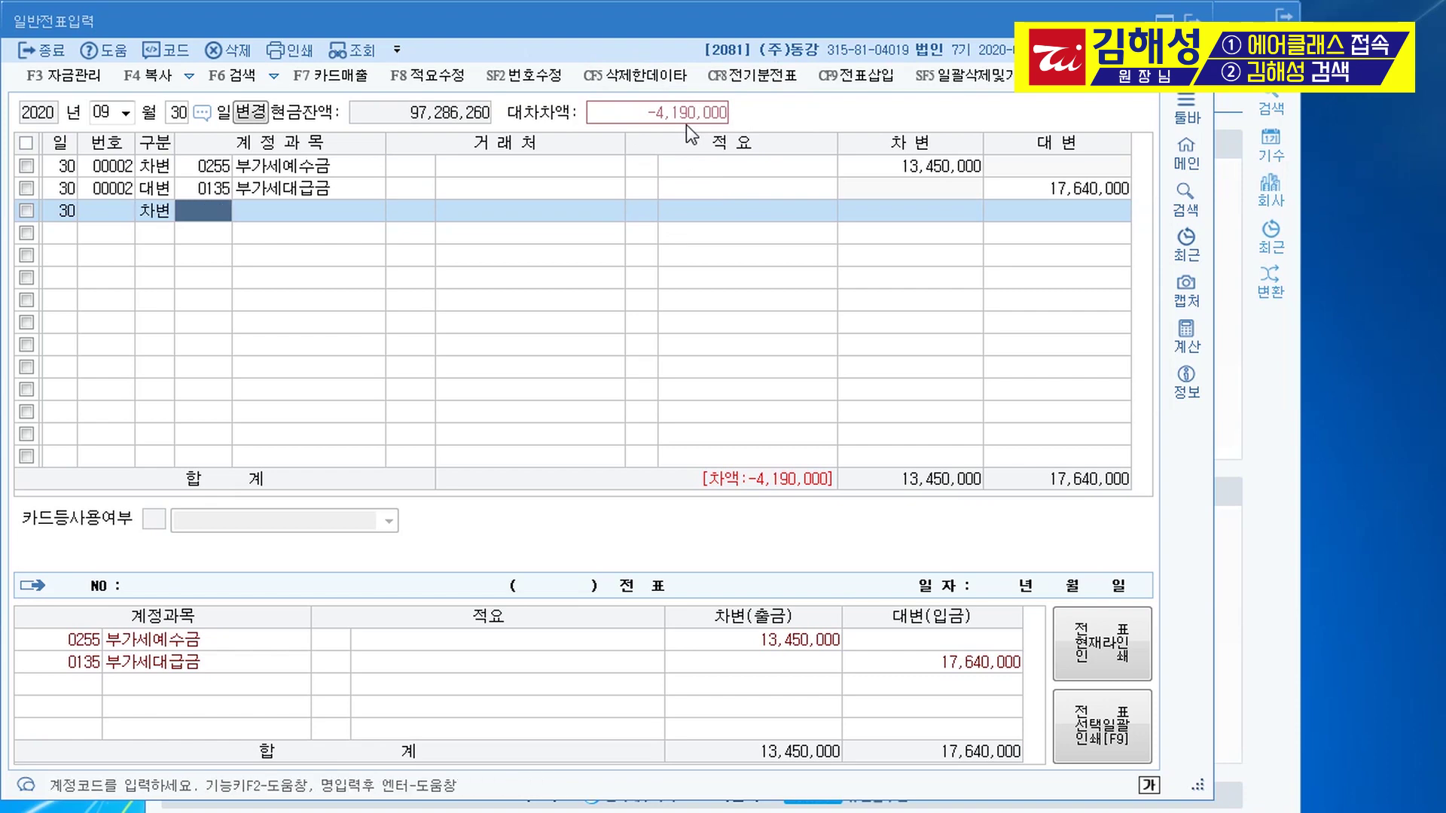
pyautogui.write('120')
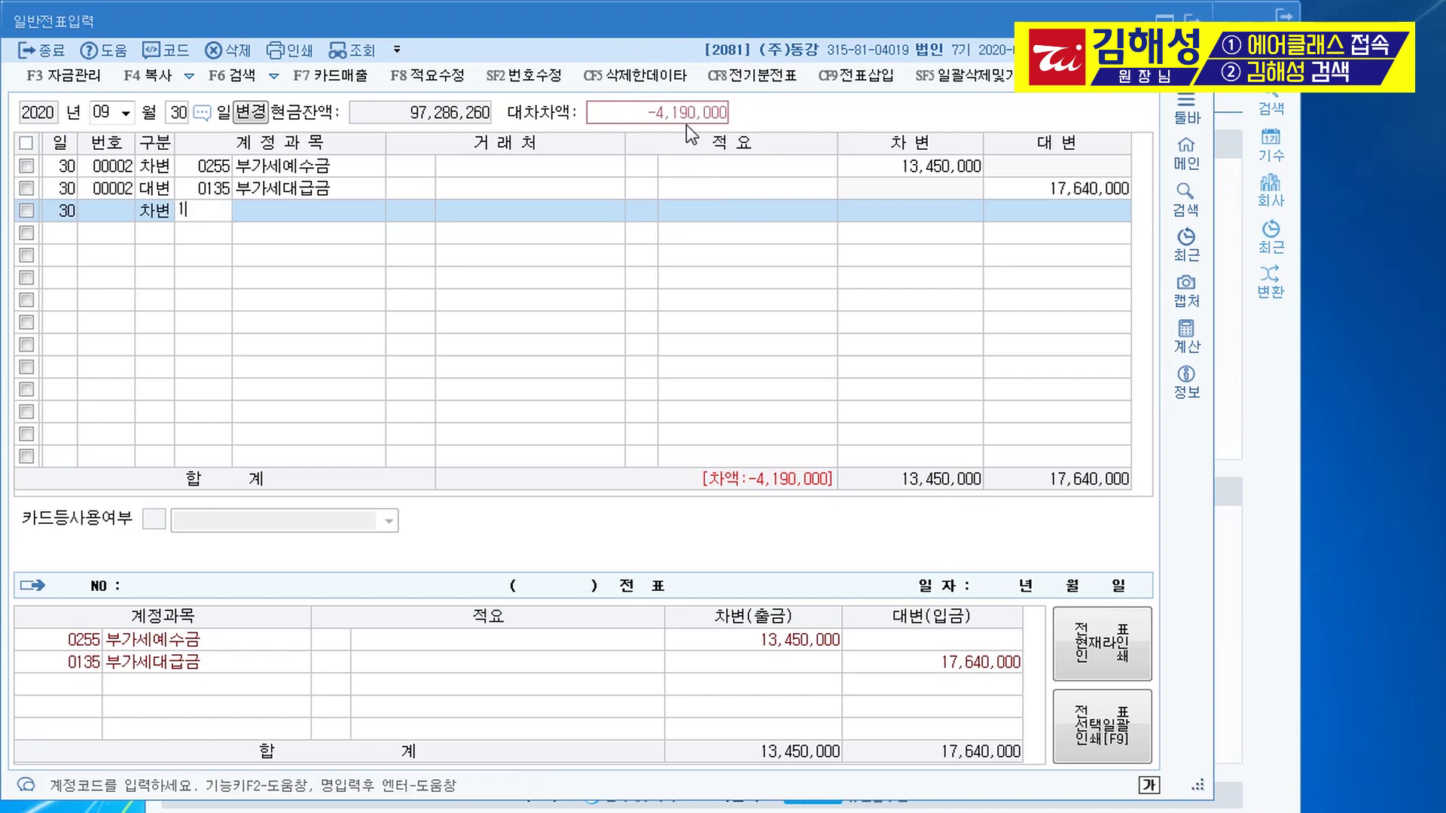
pyautogui.press('Return')
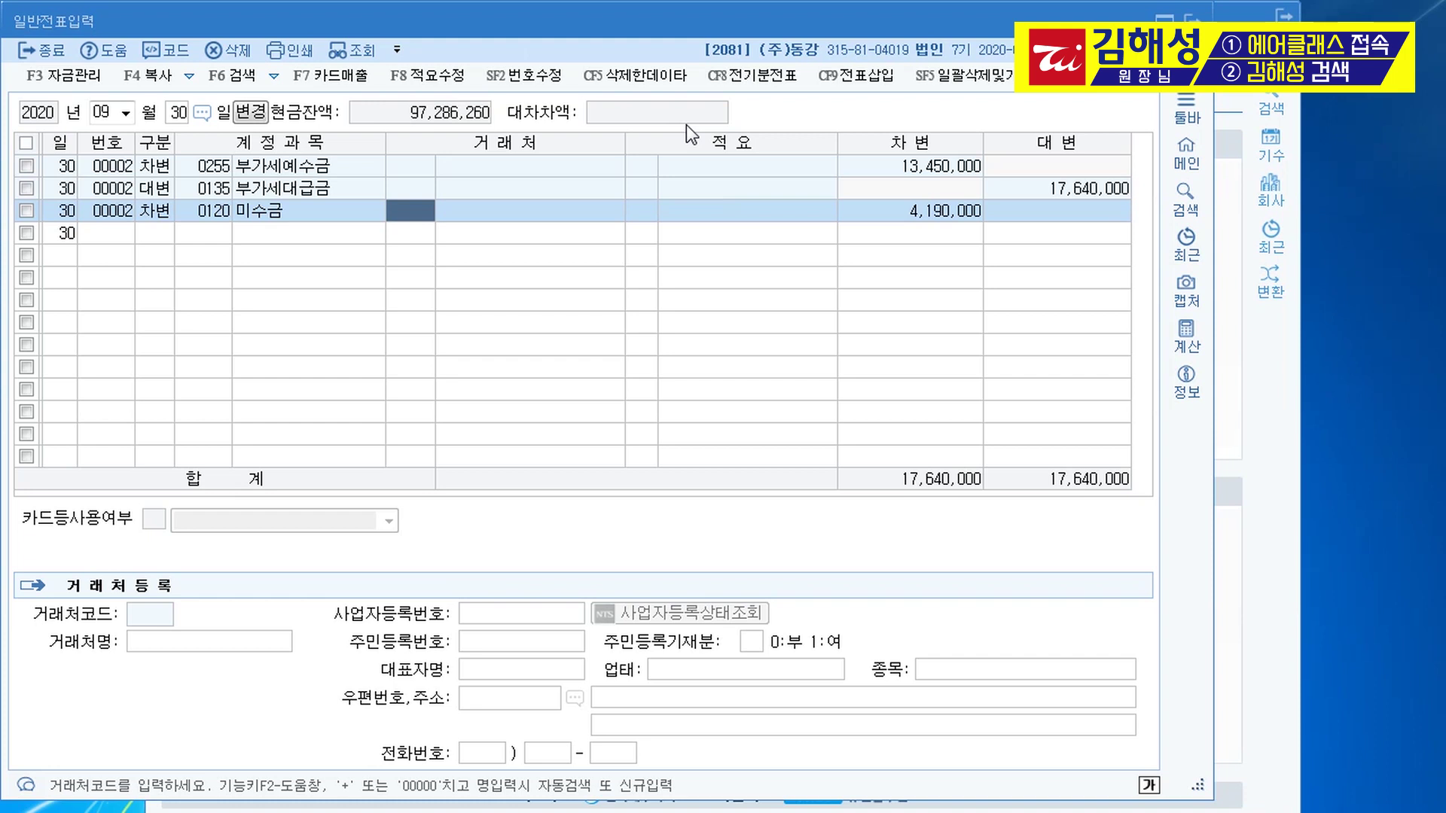
pyautogui.press('Escape')
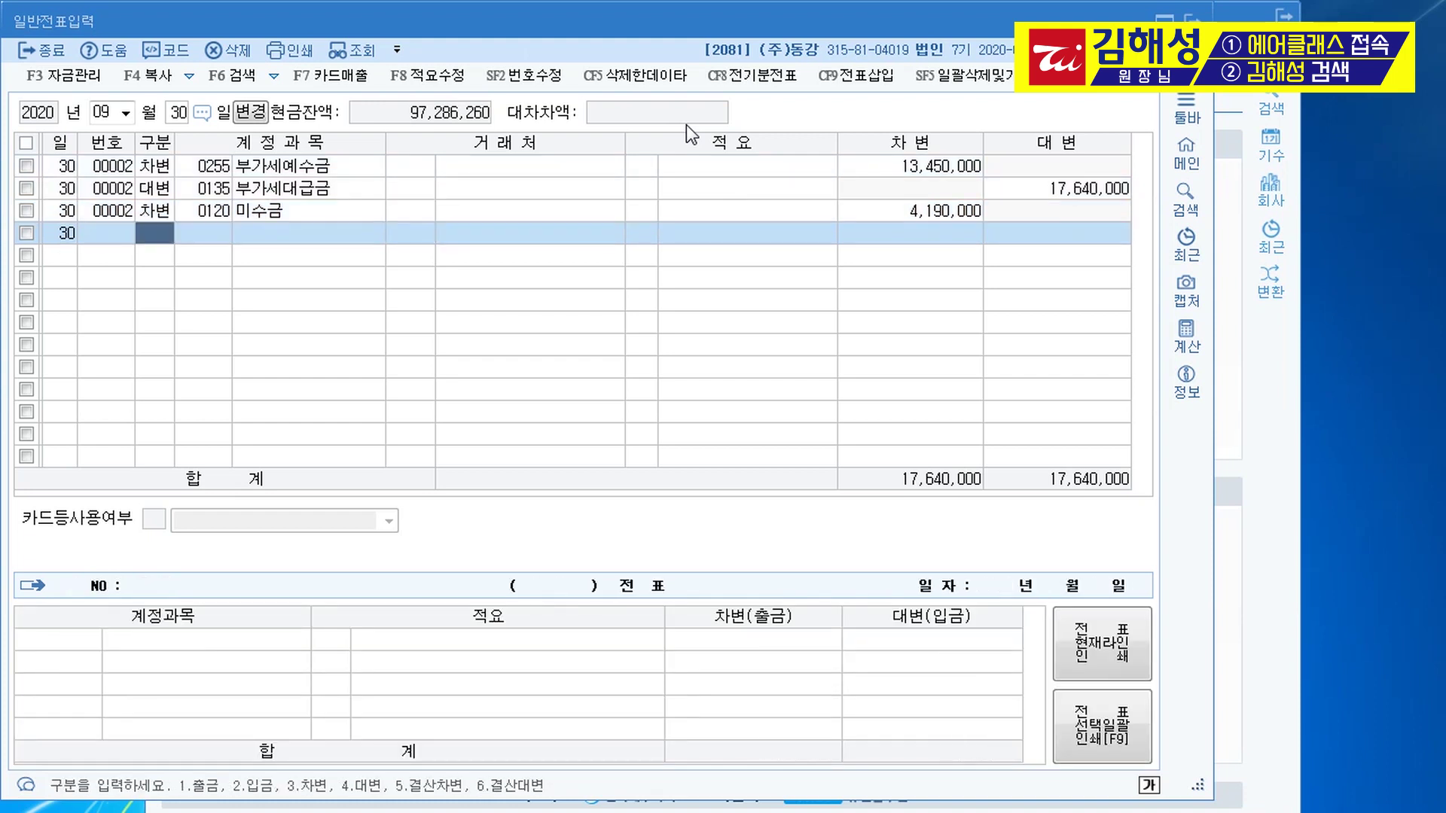
# - Change the voucher entry date to November 15
pyautogui.hotkey('shift', 'Tab')
pyautogui.write('1115')
pyautogui.press('Return')
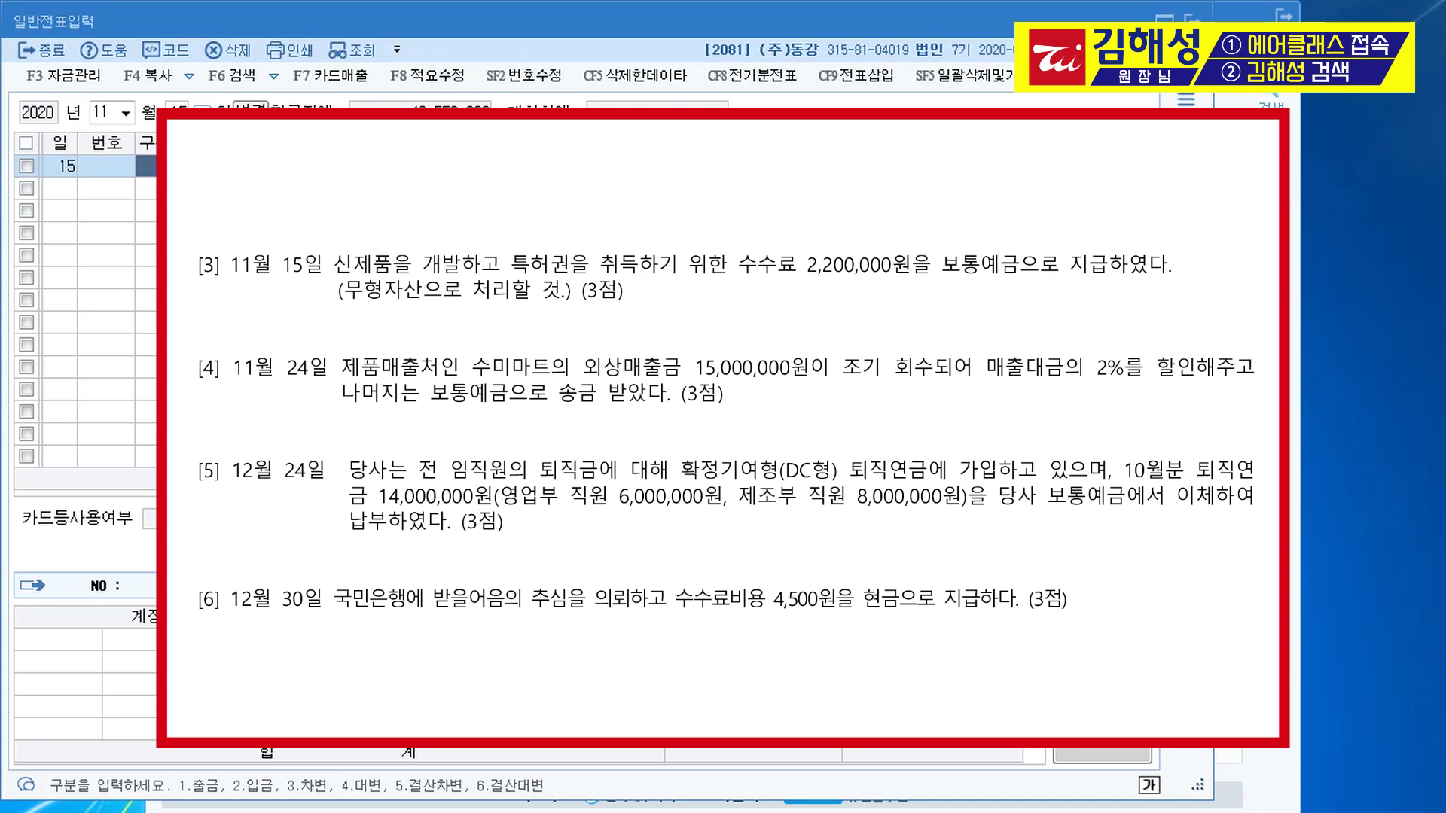
# - Enter a credit line (대변) for account 0103 보통예금 with an amount of 2,200,000
pyautogui.write('4')
pyautogui.press('Return')
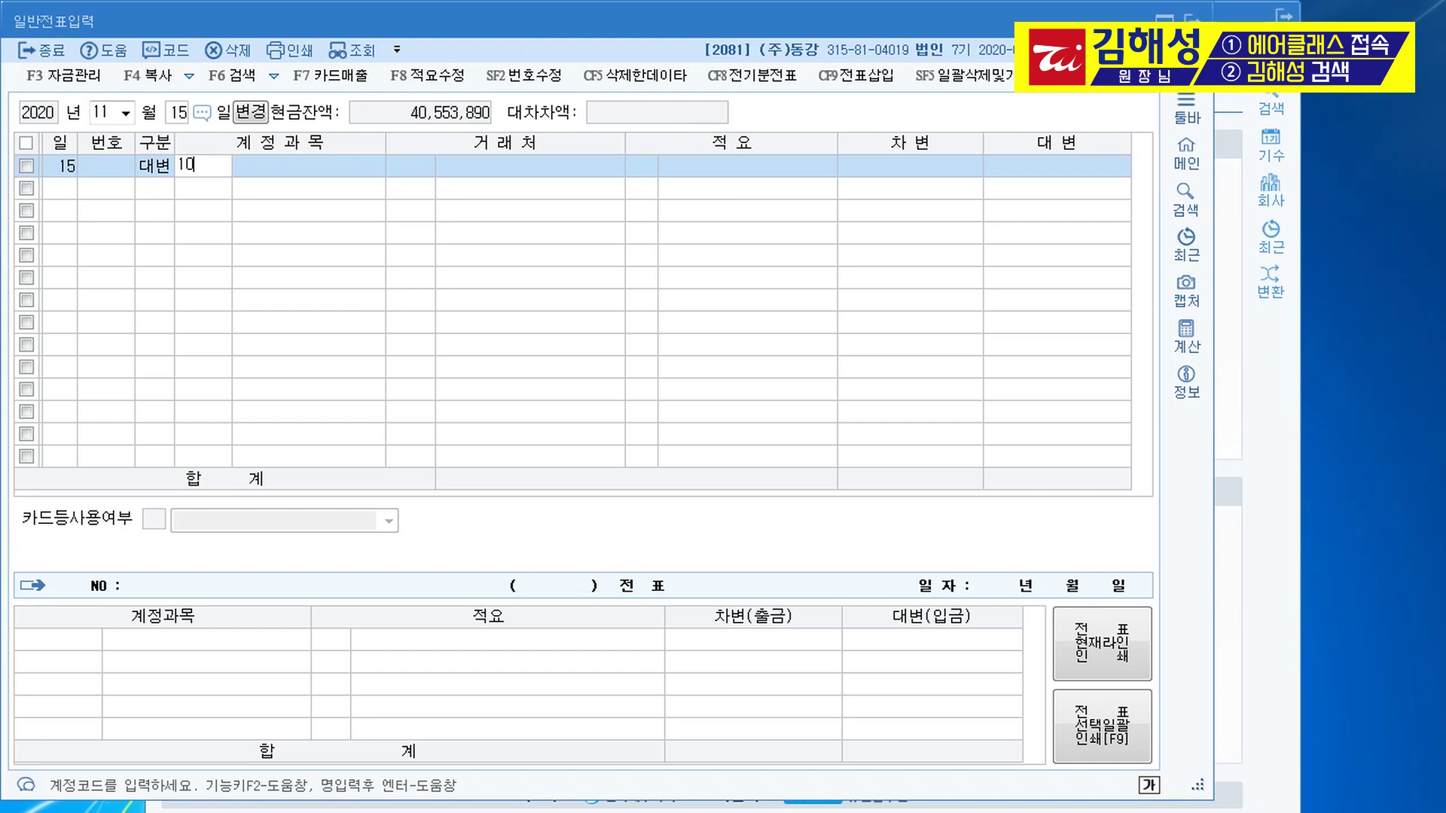
pyautogui.write('103')
pyautogui.press('Return')
pyautogui.press('Return')
pyautogui.press('Return')
pyautogui.write('2200')
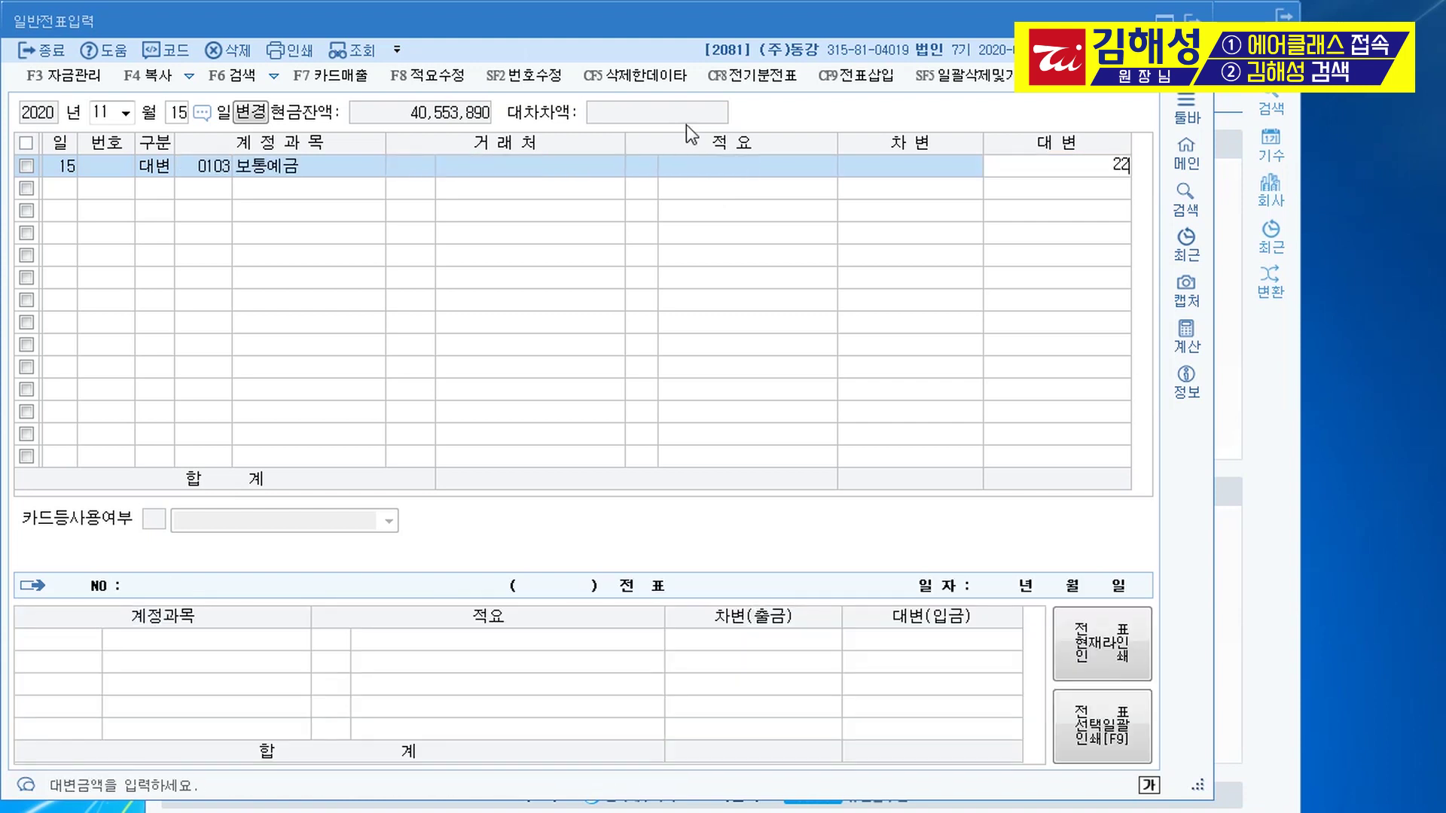
pyautogui.press('+')
pyautogui.press('Return')
# - Look up 특허 and enter a debit line for account 0219 특허권 with an amount of 2,200,000
pyautogui.write('3')
pyautogui.press('Return')
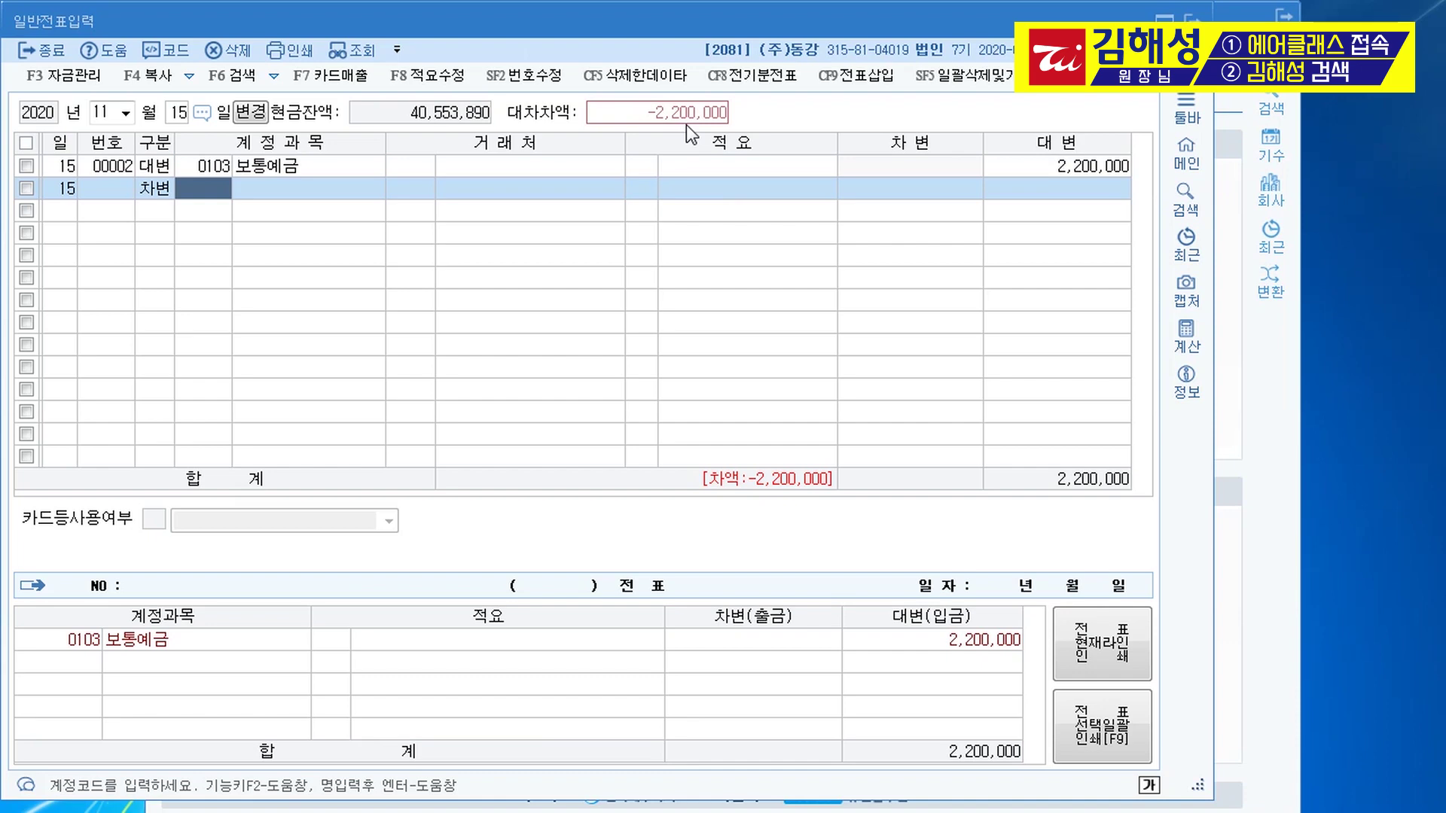
pyautogui.write('특허')
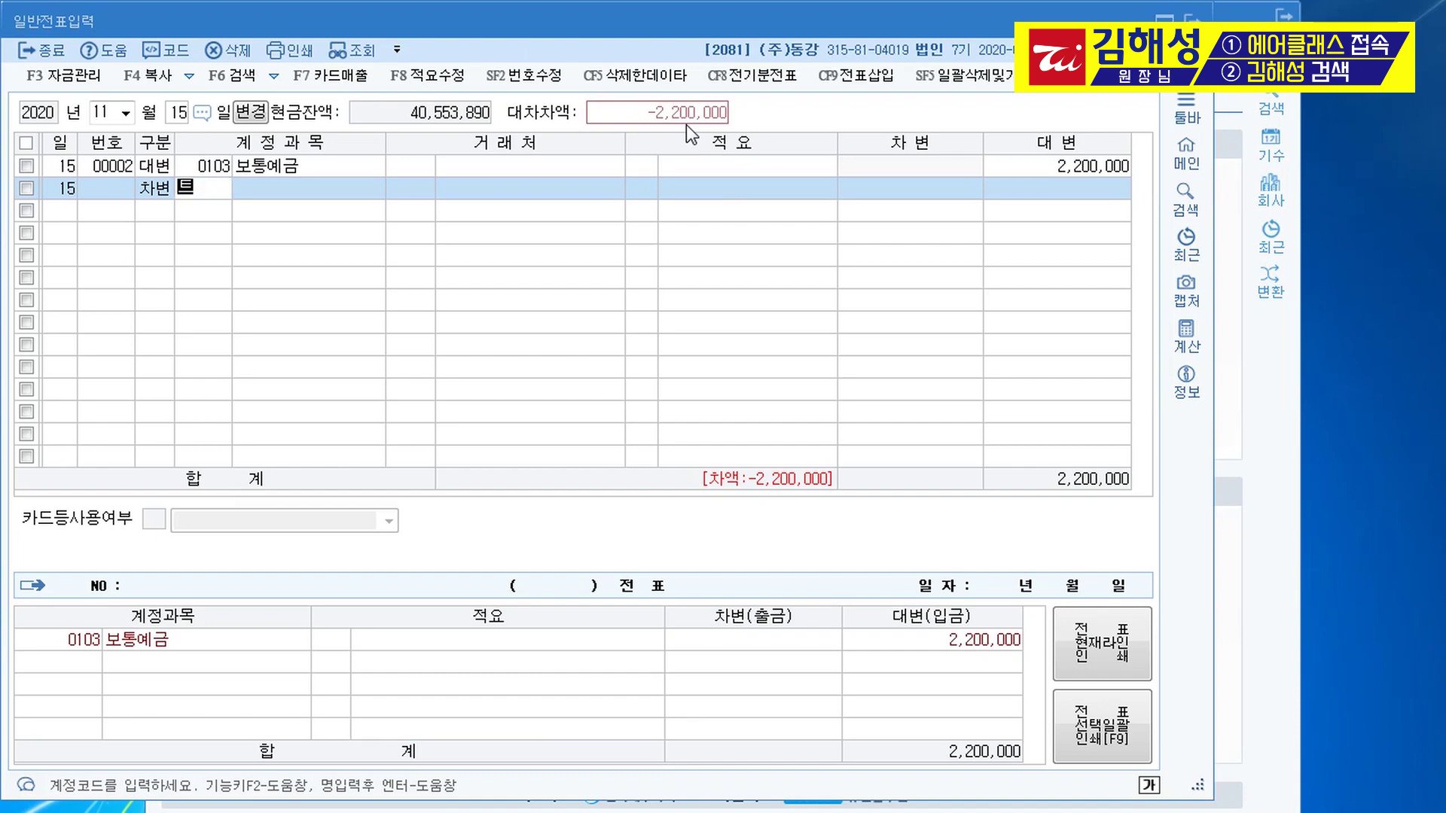
pyautogui.press('Return')
pyautogui.press('Return')
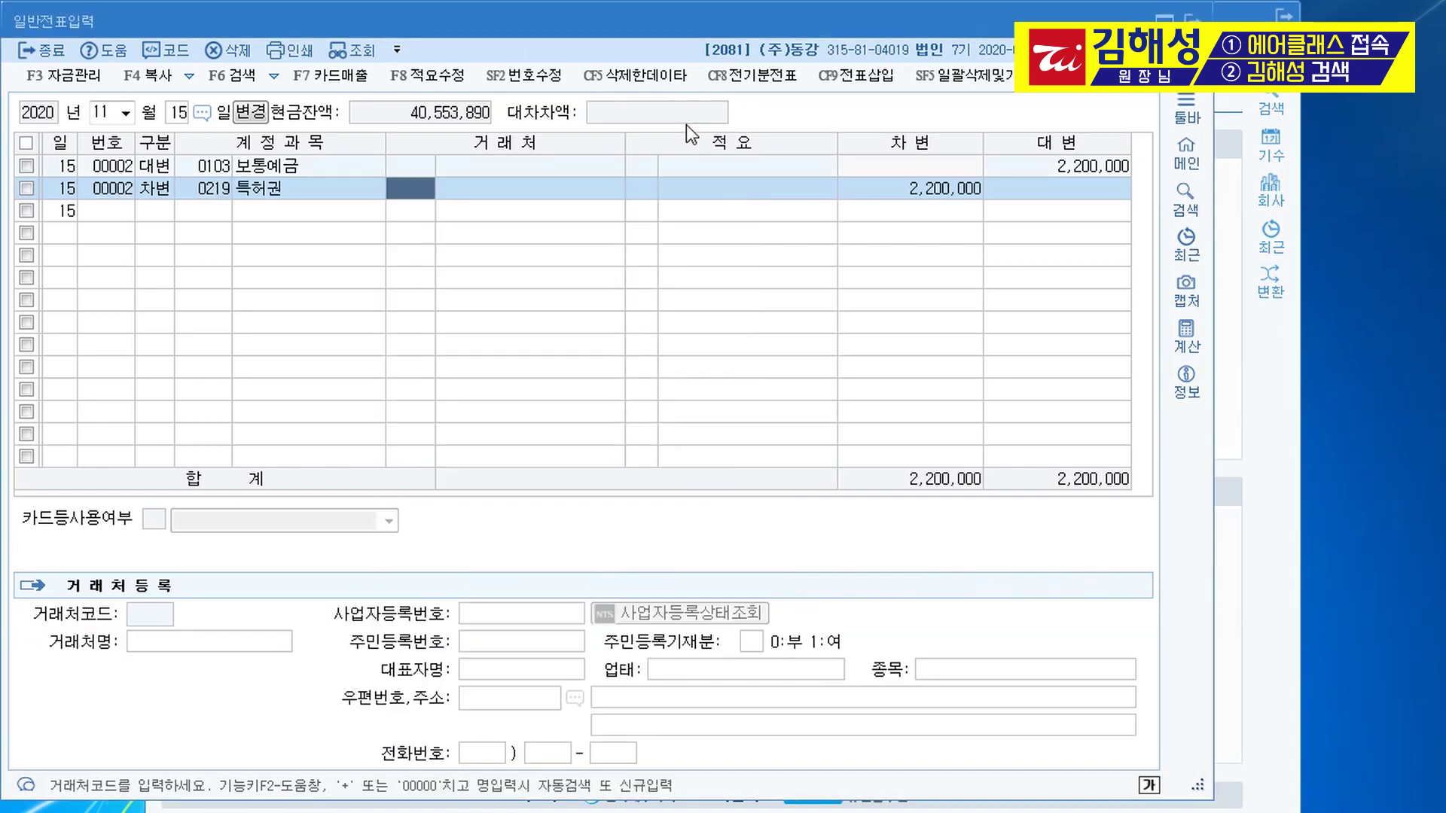
pyautogui.press('Return')
pyautogui.press('Return')
pyautogui.press('Return')
pyautogui.press('Return')
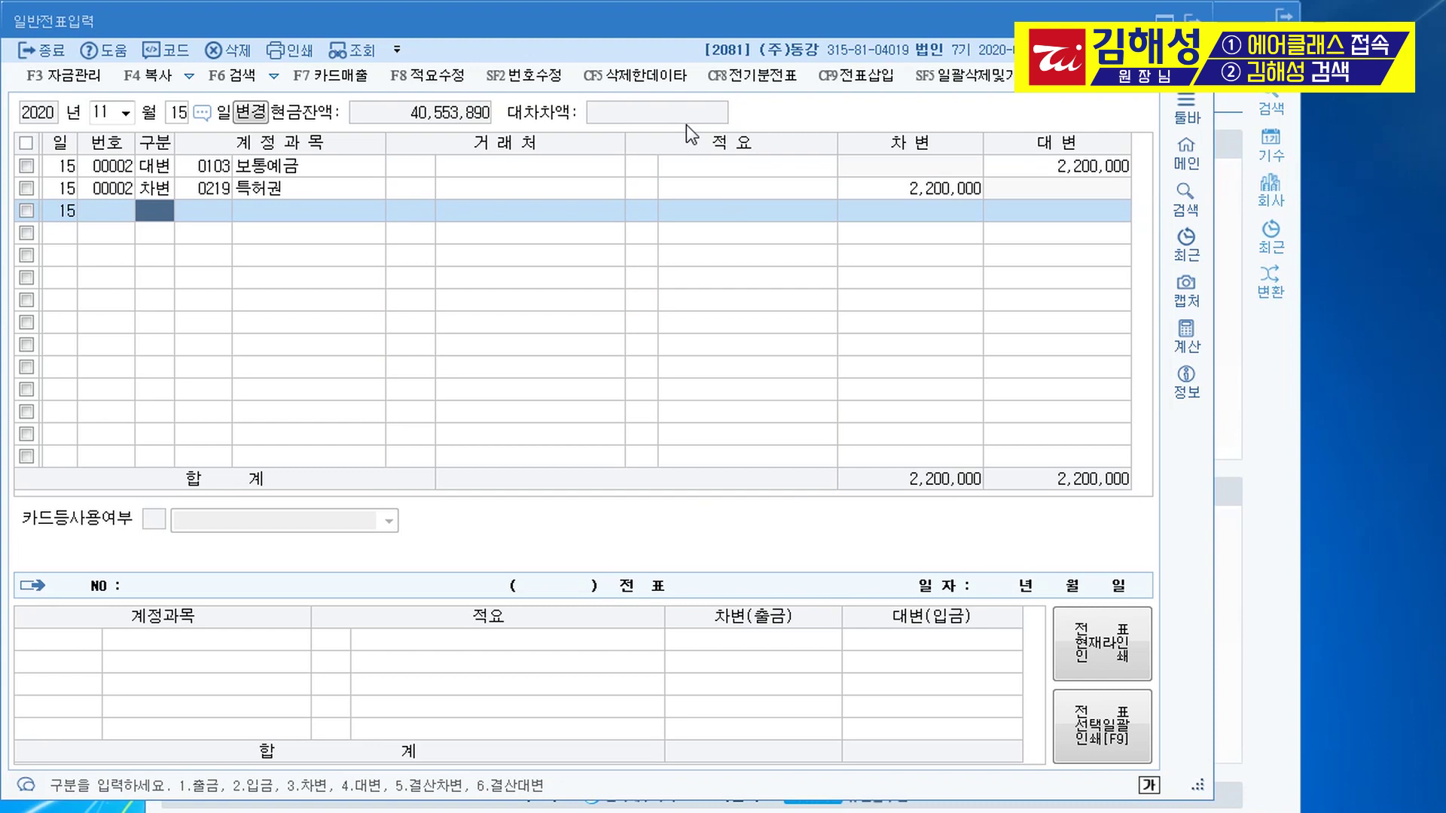
# - Change the voucher entry date to November 24
pyautogui.hotkey('shift', 'Tab')
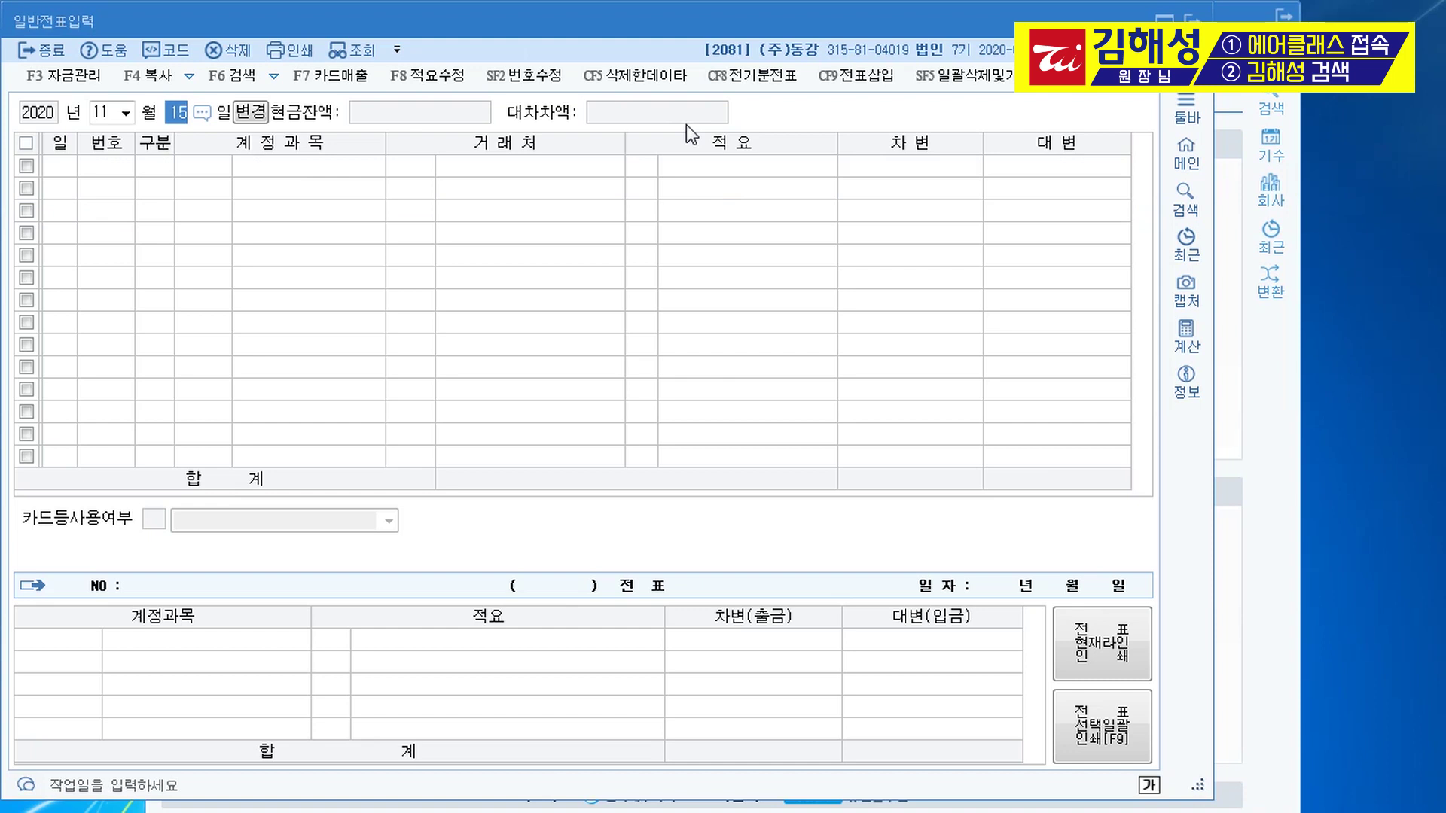
pyautogui.write('24')
pyautogui.press('Return')
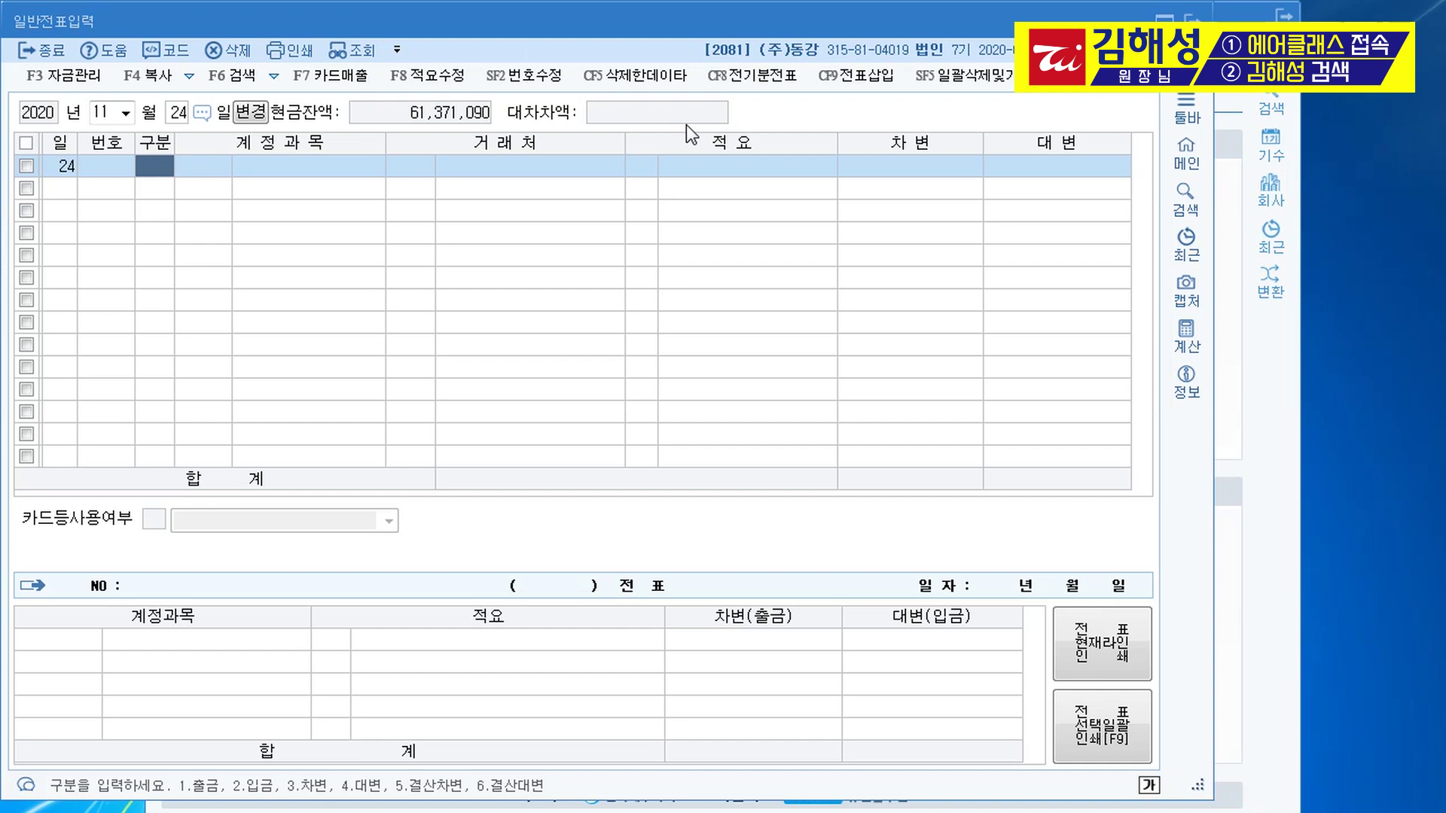
# - Enter a credit line for account 0108 외상매출금 with customer 수미마트 and an amount of 15,000,000
pyautogui.write('4')
pyautogui.press('Return')
pyautogui.write('108')
pyautogui.press('Return')
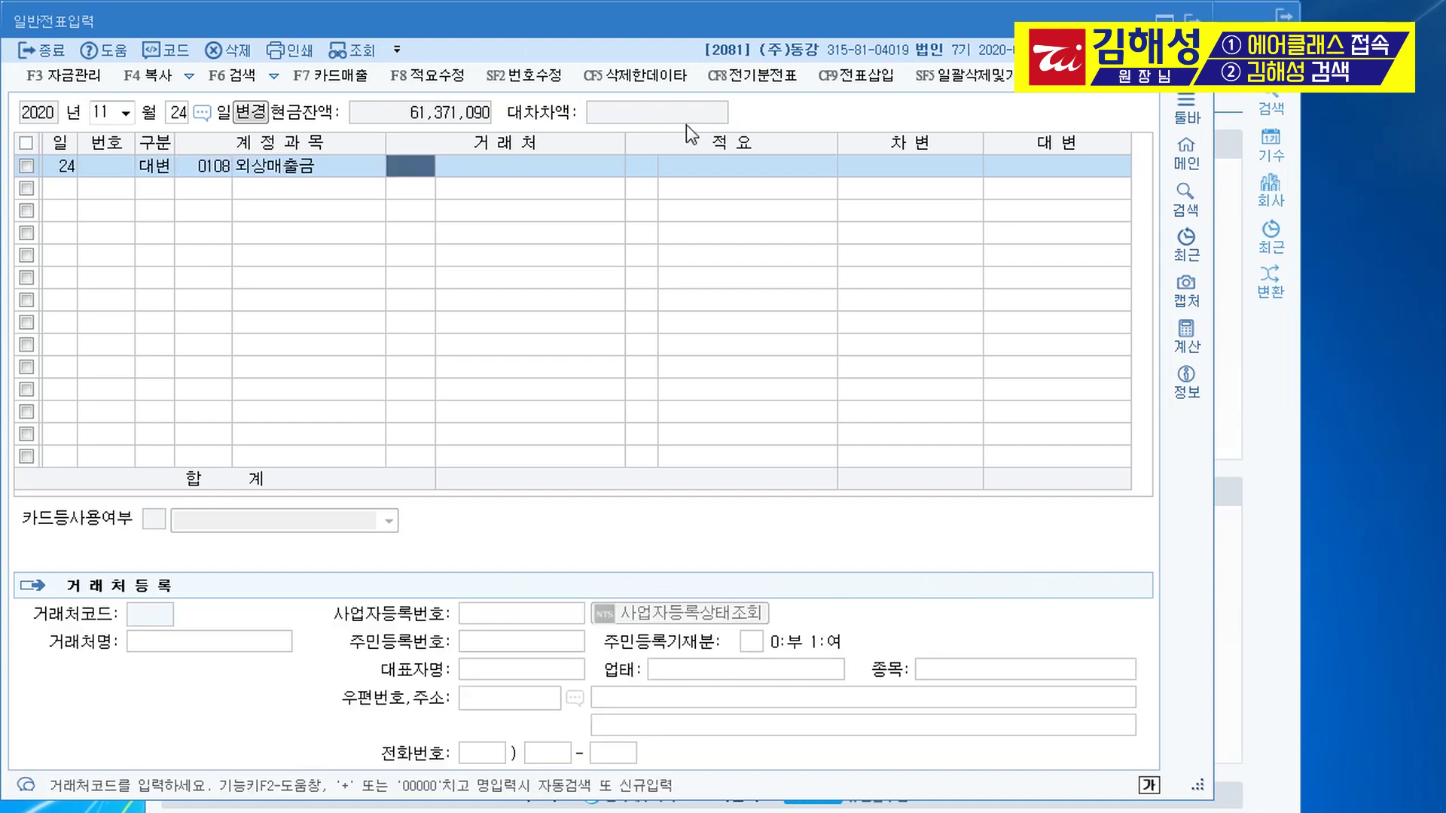
pyautogui.write('수미')
pyautogui.press('Return')
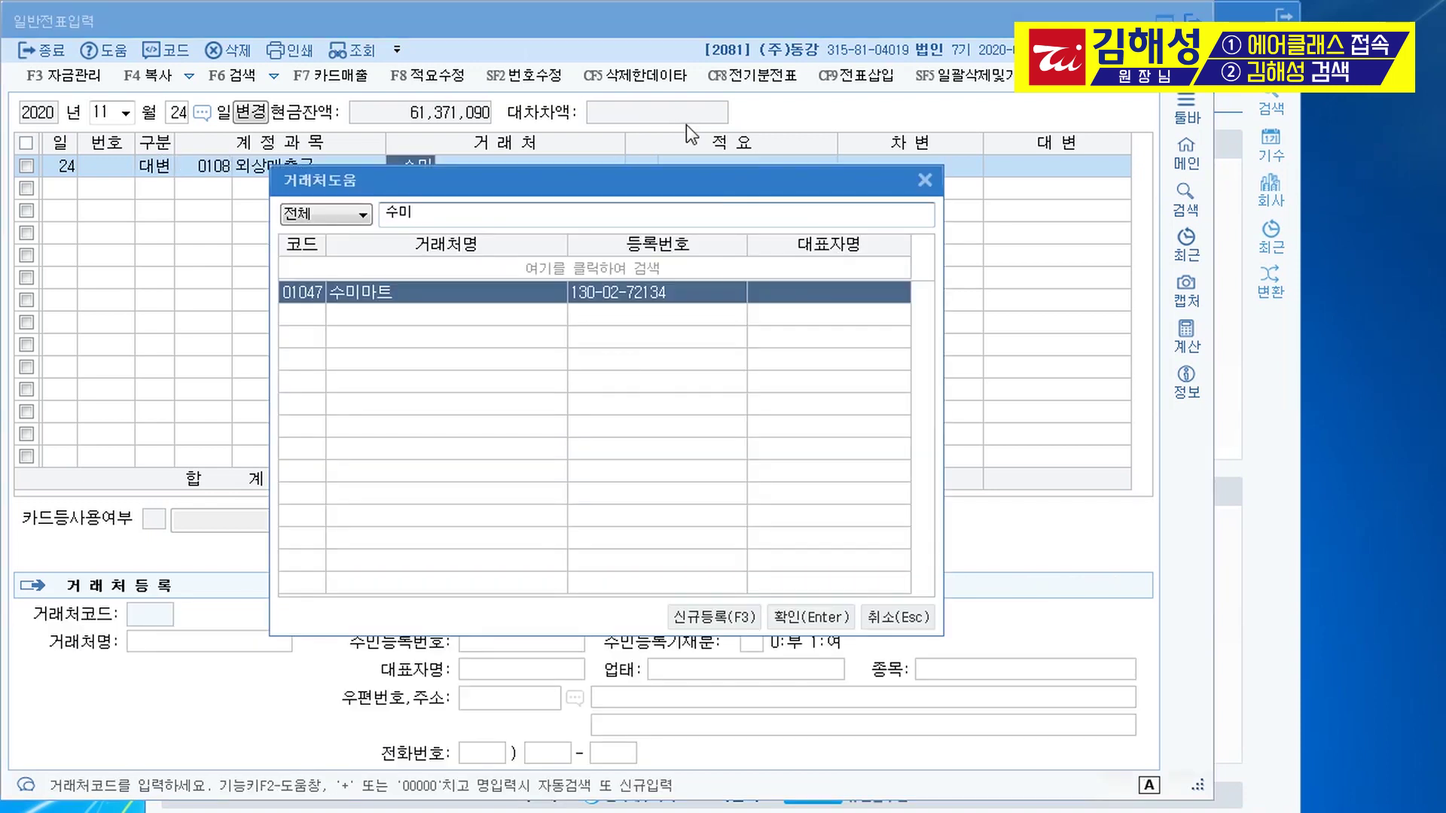
pyautogui.press('Return')
pyautogui.press('Return')
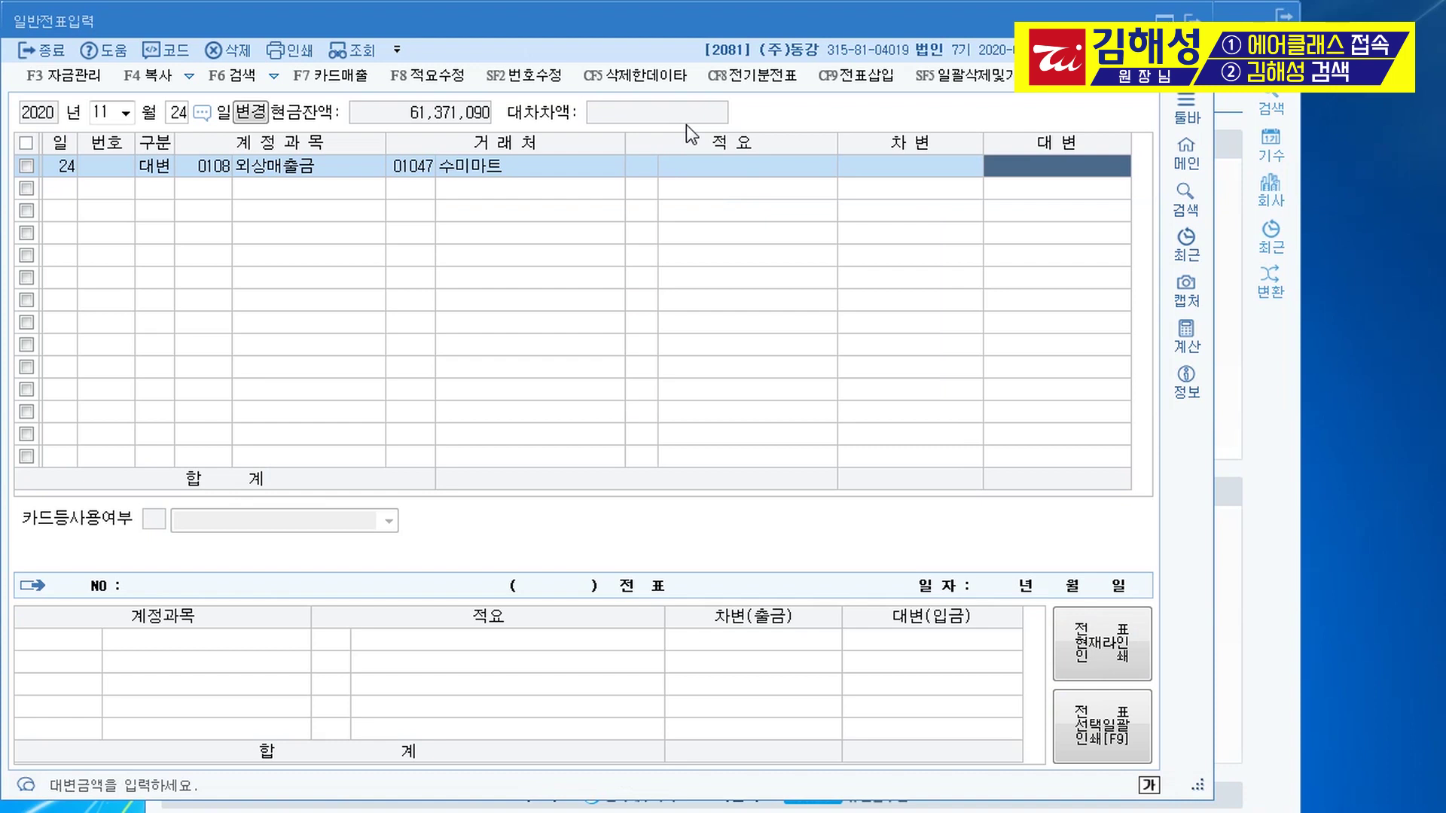
pyautogui.write('15000000')
pyautogui.press('Return')
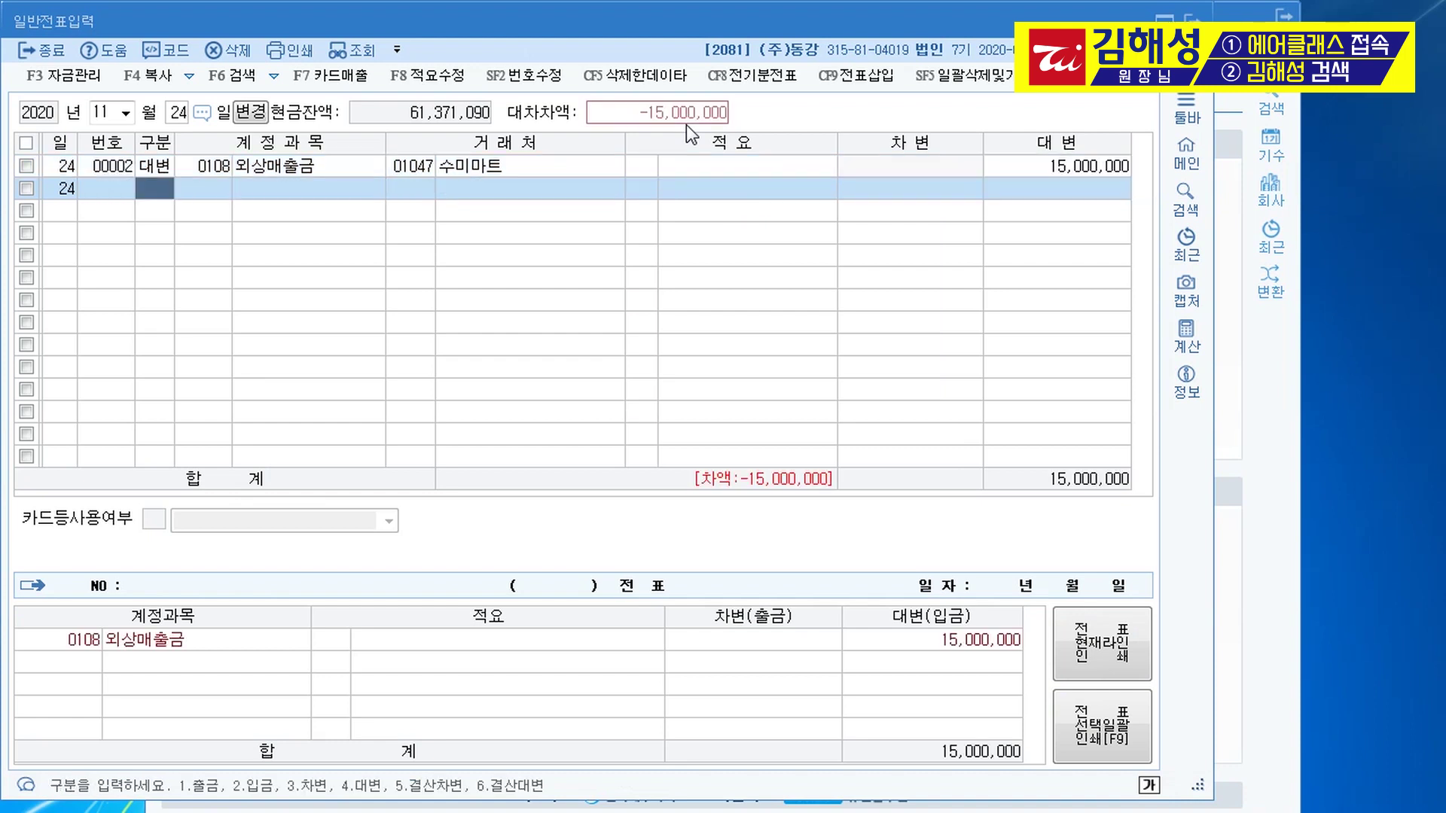
# - Enter a debit line for account 0103 보통예금 with an amount of 14,700,000
pyautogui.write('3')
pyautogui.press('Return')
pyautogui.write('103')
pyautogui.press('Return')
pyautogui.press('Return')
pyautogui.press('Return')
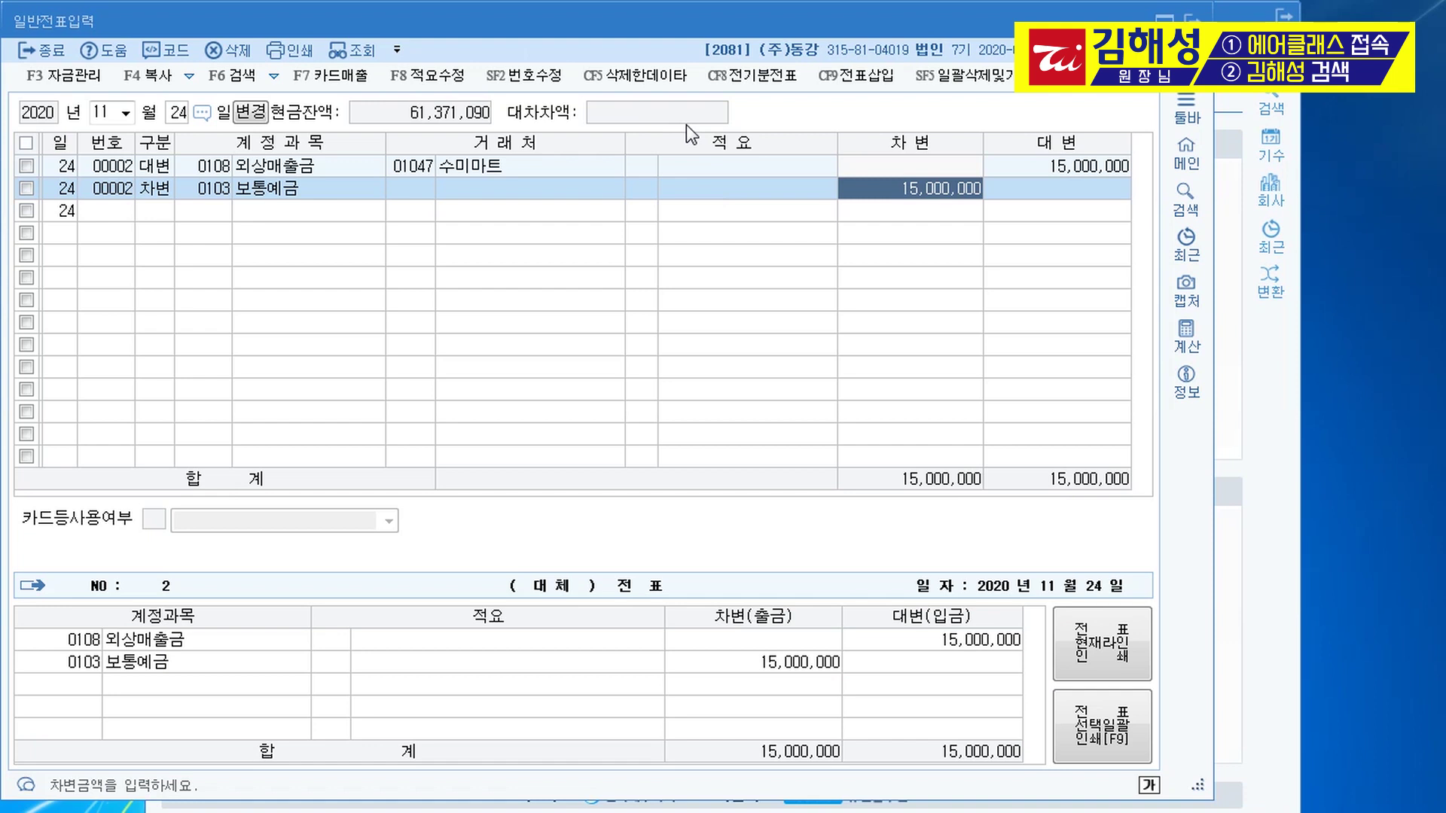
pyautogui.write('14700000')
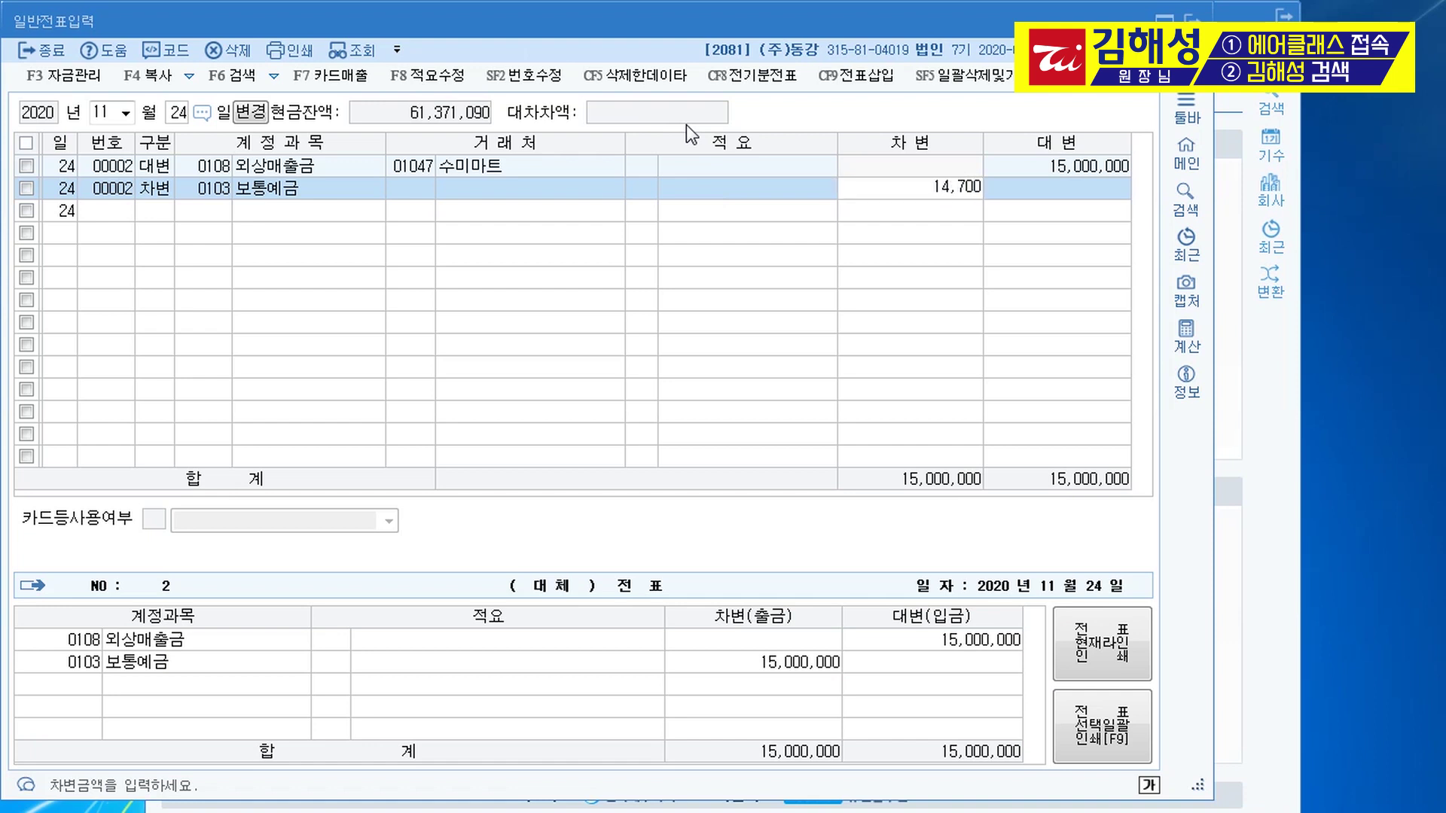
pyautogui.press('Return')
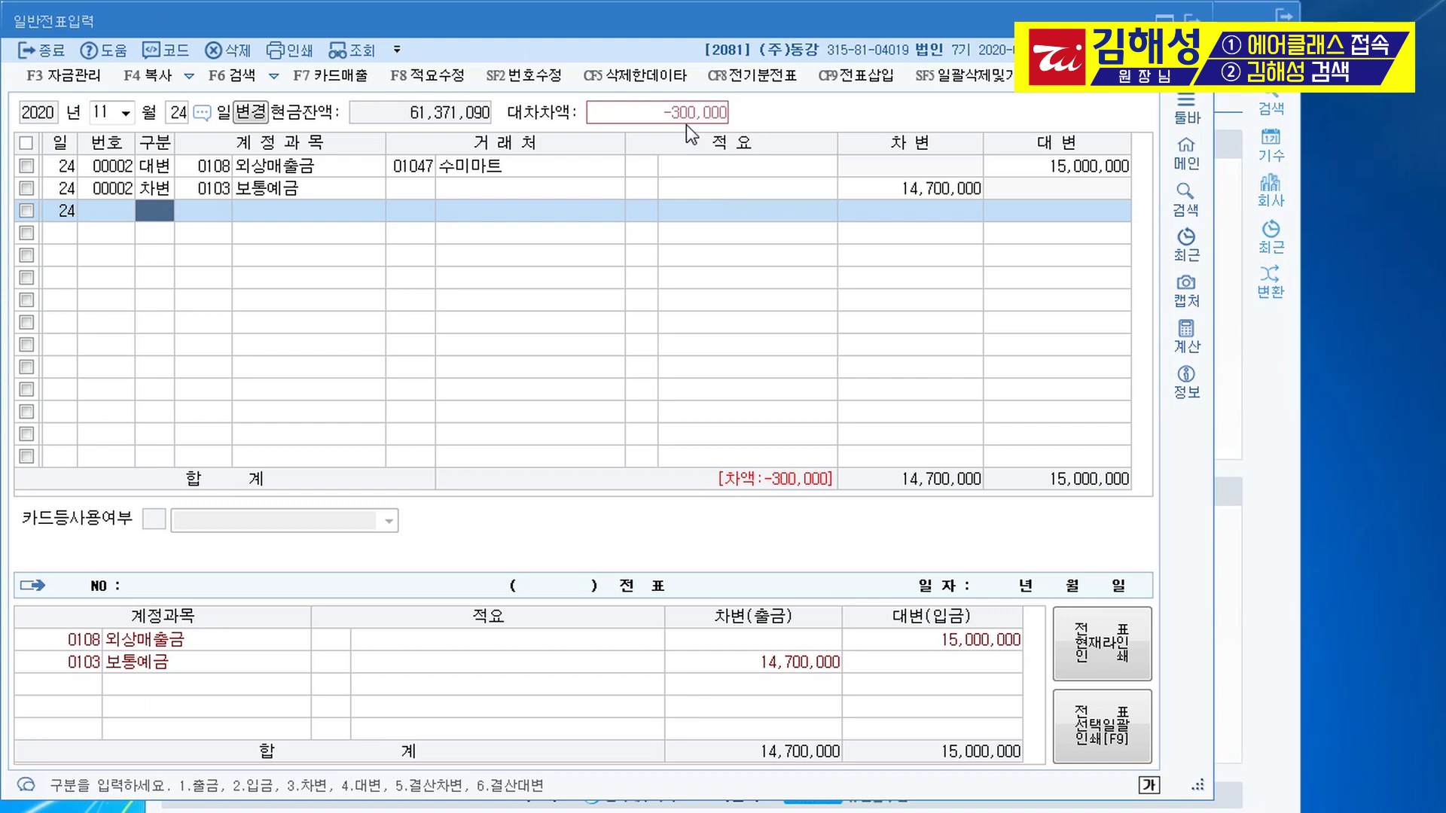
# - Look up 할인 and enter a debit line for the 제품매출 account 0406 매출할인 with an amount of 300,000
pyautogui.write('3')
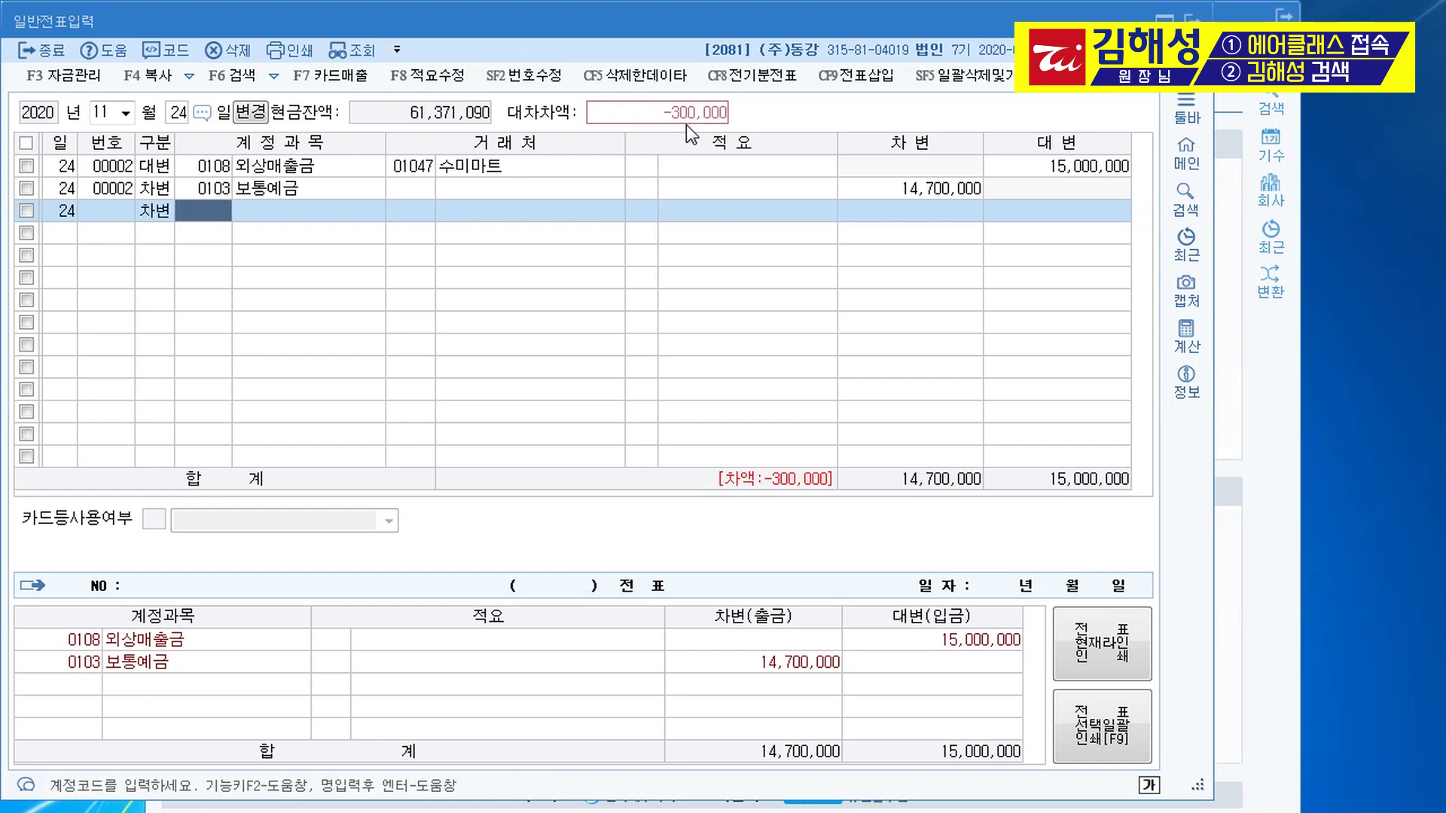
pyautogui.write('할인')
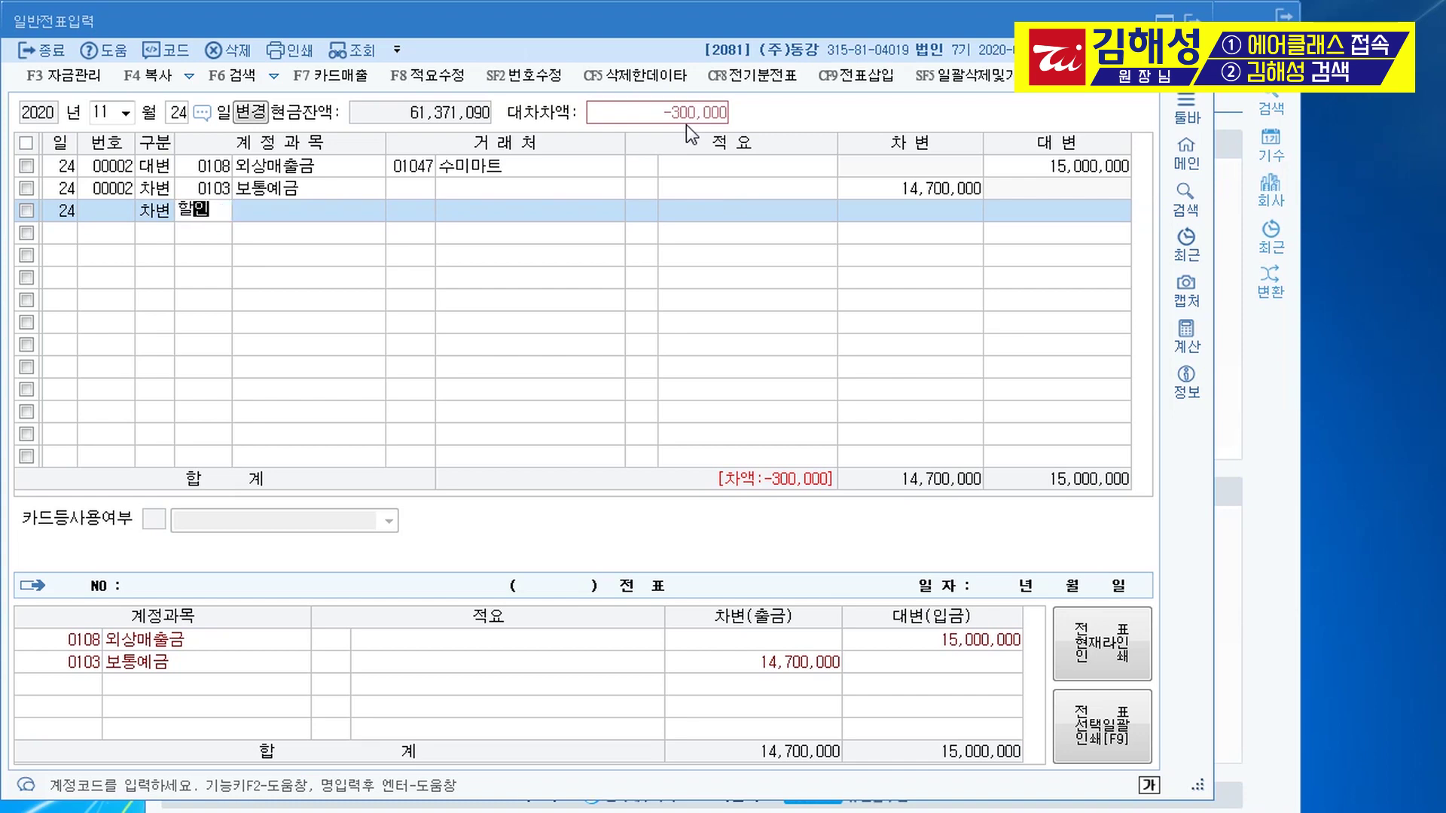
pyautogui.press('Return')
pyautogui.press('Down')
pyautogui.press('Down')
pyautogui.press('Down')
pyautogui.press('Down')
pyautogui.press('Down')
pyautogui.press('Down')
pyautogui.press('Down')
pyautogui.press('Down')
pyautogui.press('Down')
pyautogui.press('Down')
pyautogui.press('Down')
pyautogui.press('Down')
pyautogui.press('Down')
pyautogui.press('Down')
pyautogui.press('Down')
pyautogui.press('Down')
pyautogui.press('Down')
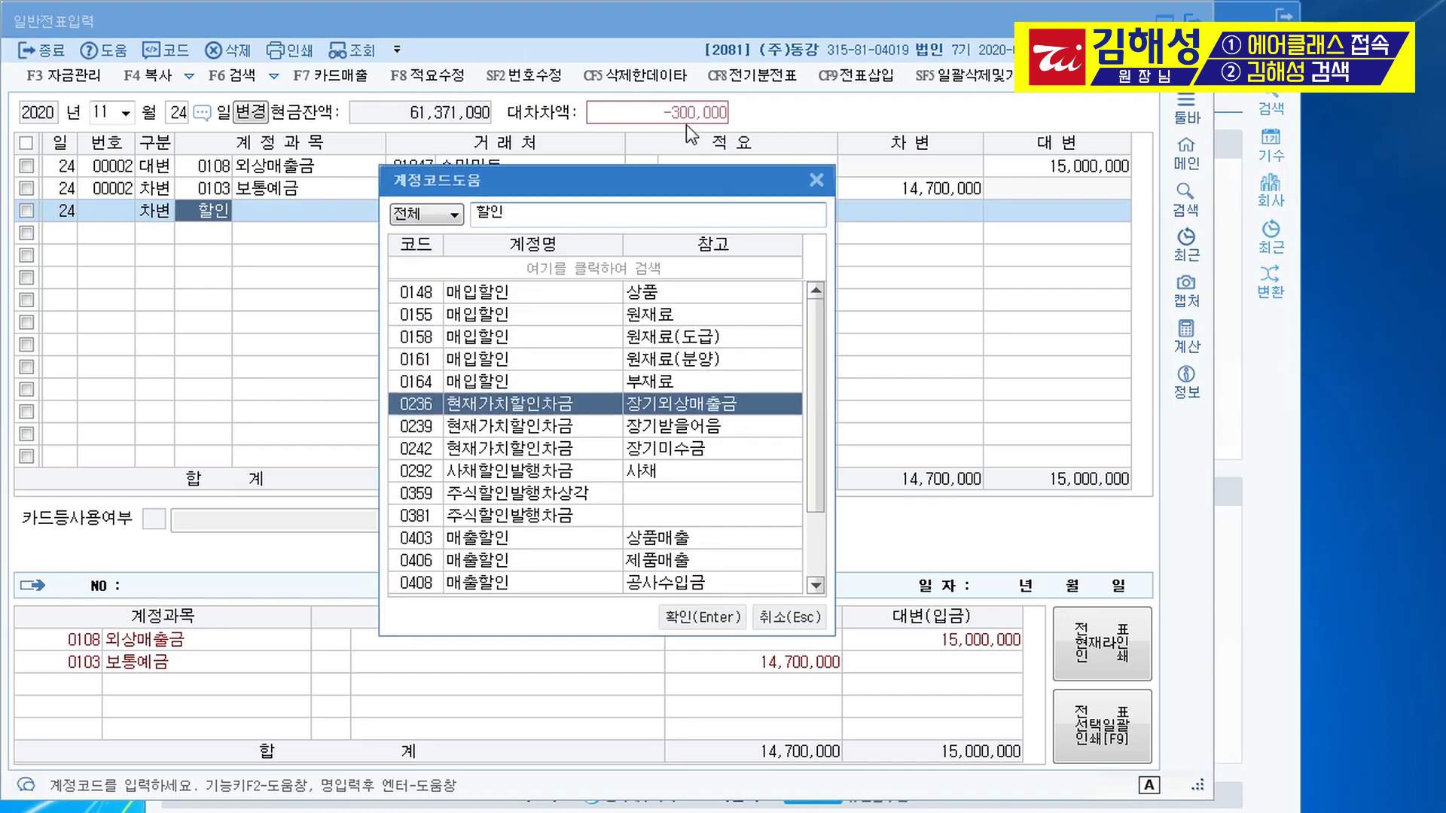
pyautogui.press('Up')
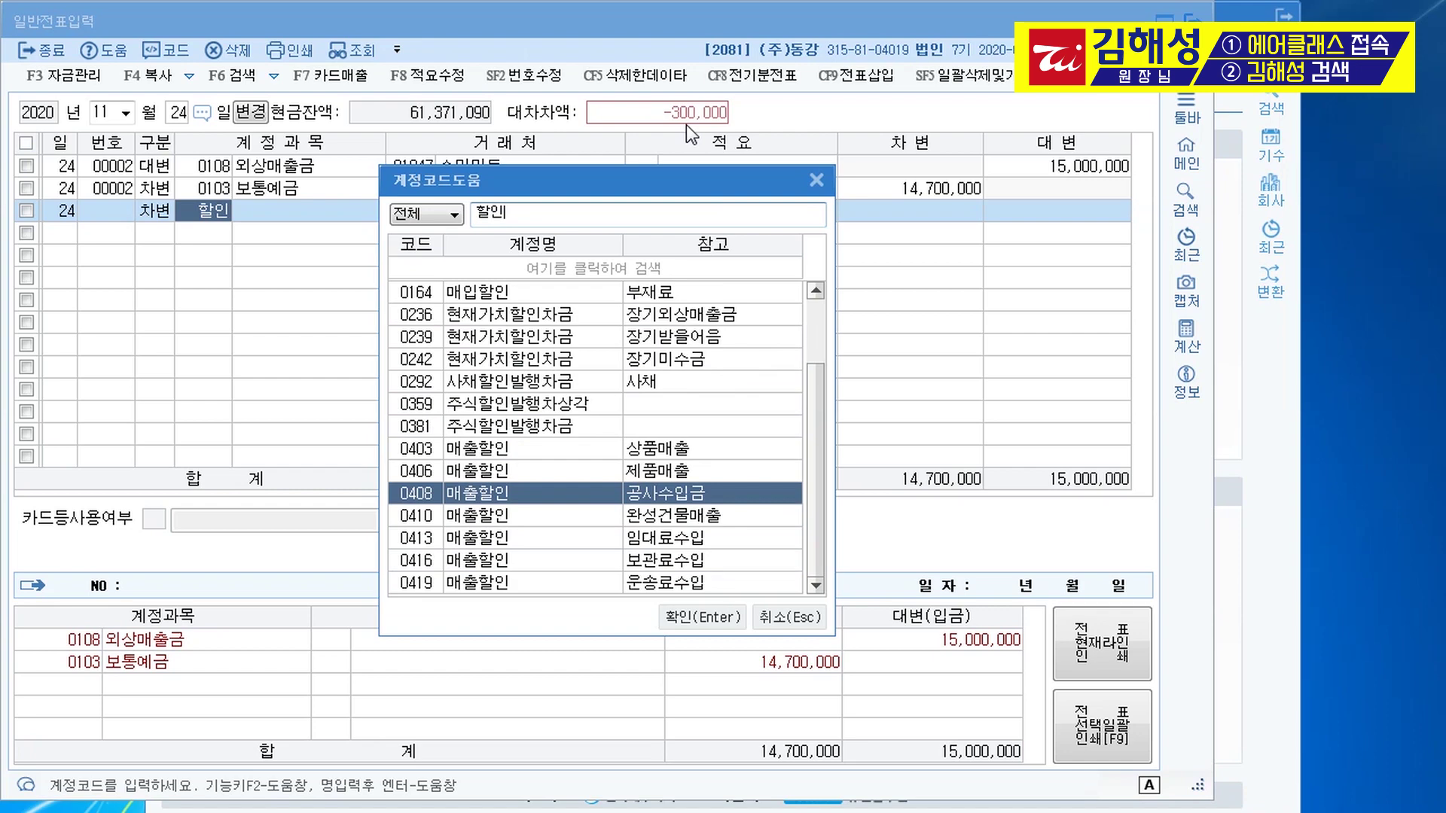
pyautogui.press('Up')
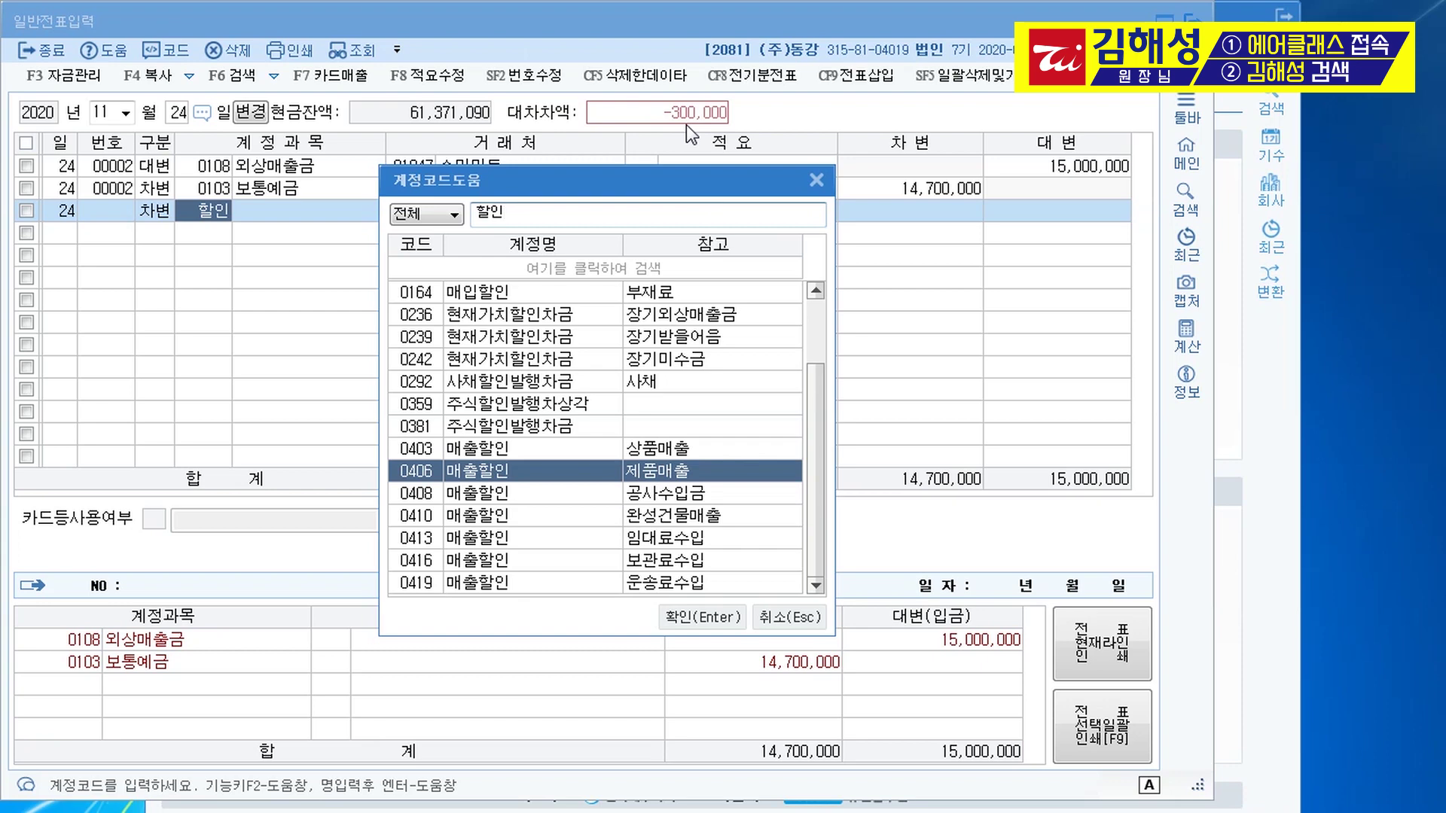
pyautogui.press('Return')
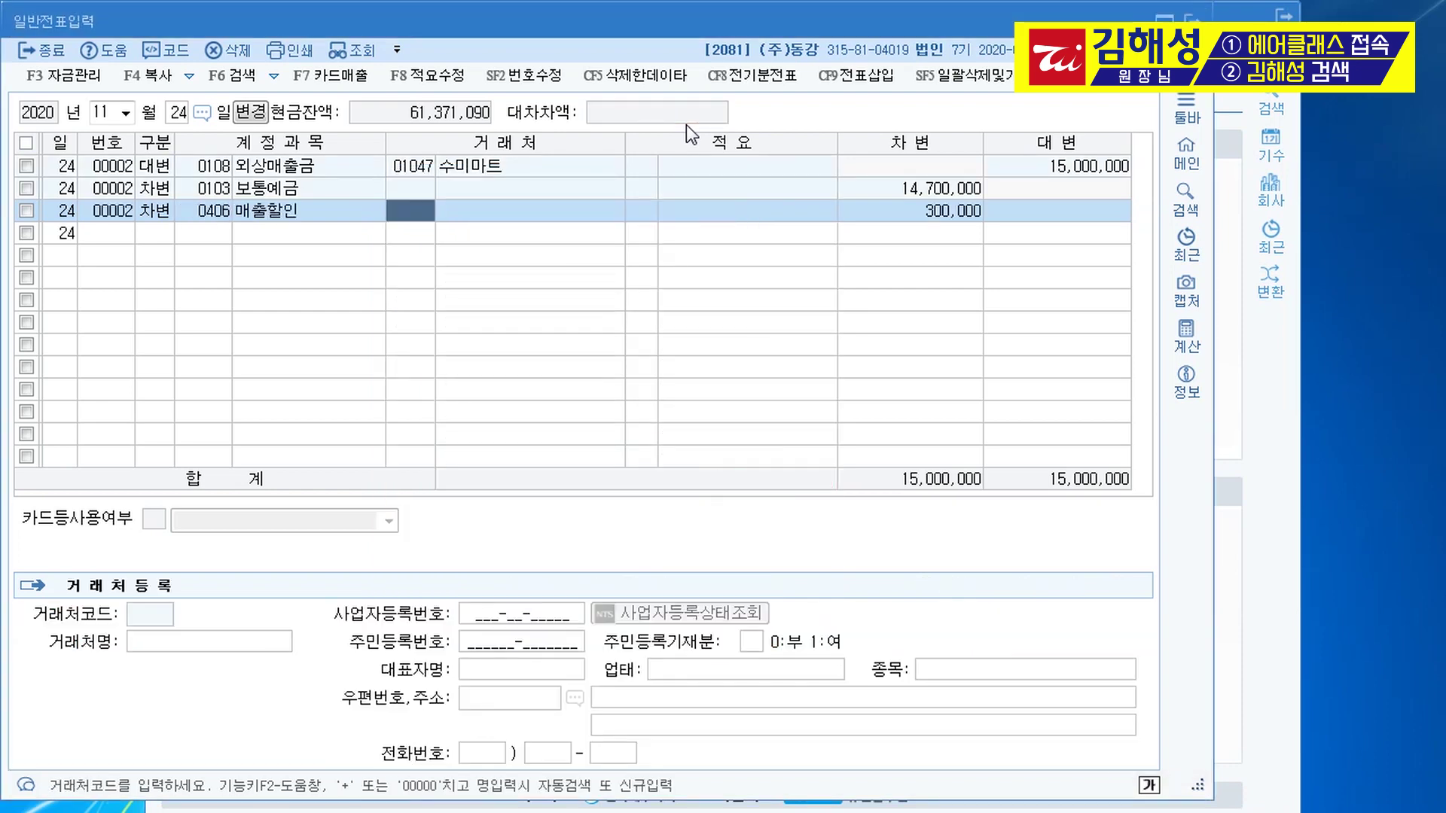
pyautogui.press('Return')
pyautogui.press('Return')
pyautogui.press('Return')
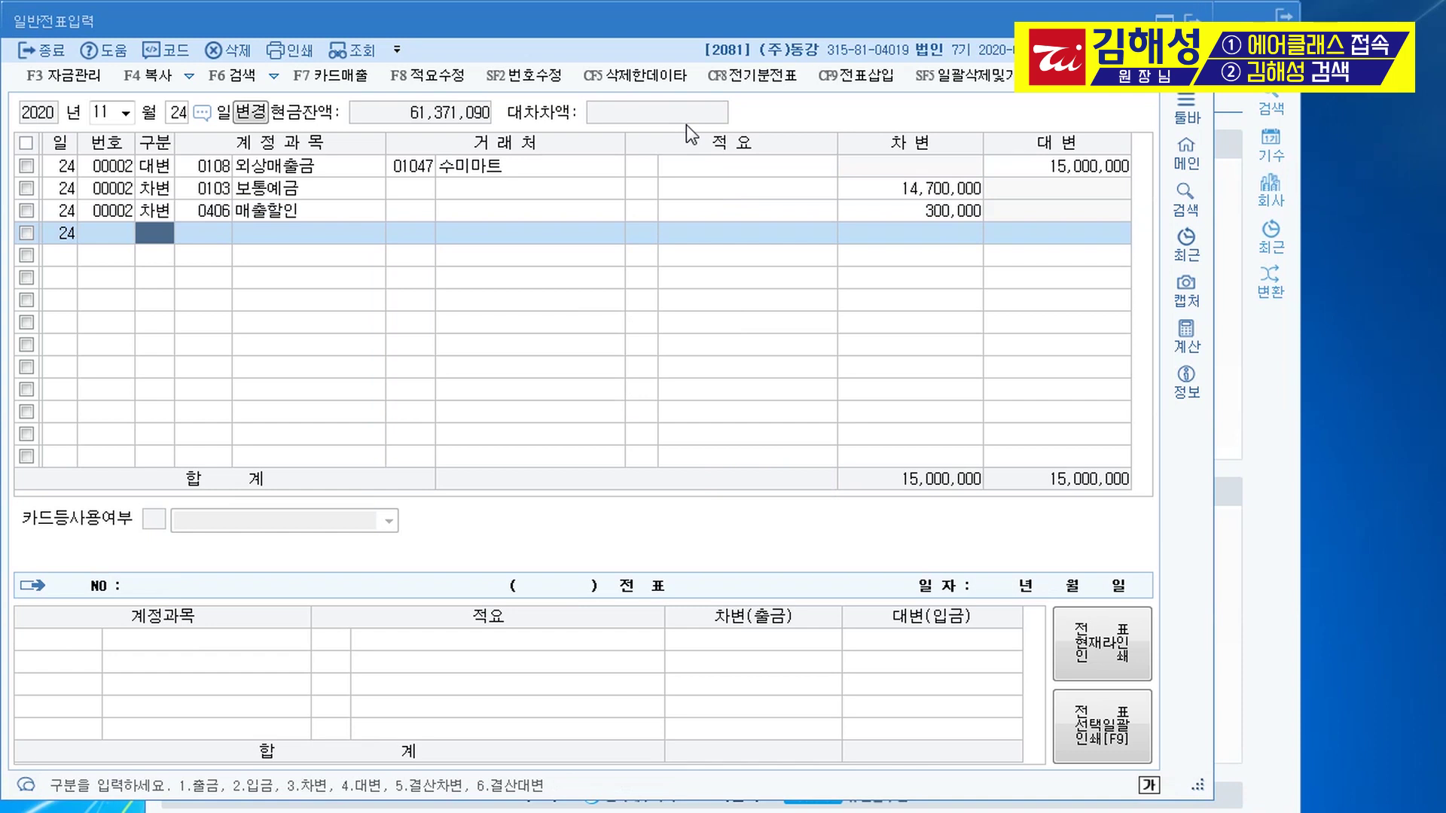
# - Change the voucher entry date to December 24
pyautogui.press('Escape')
pyautogui.press('Escape')
pyautogui.write('12')
pyautogui.press('Return')
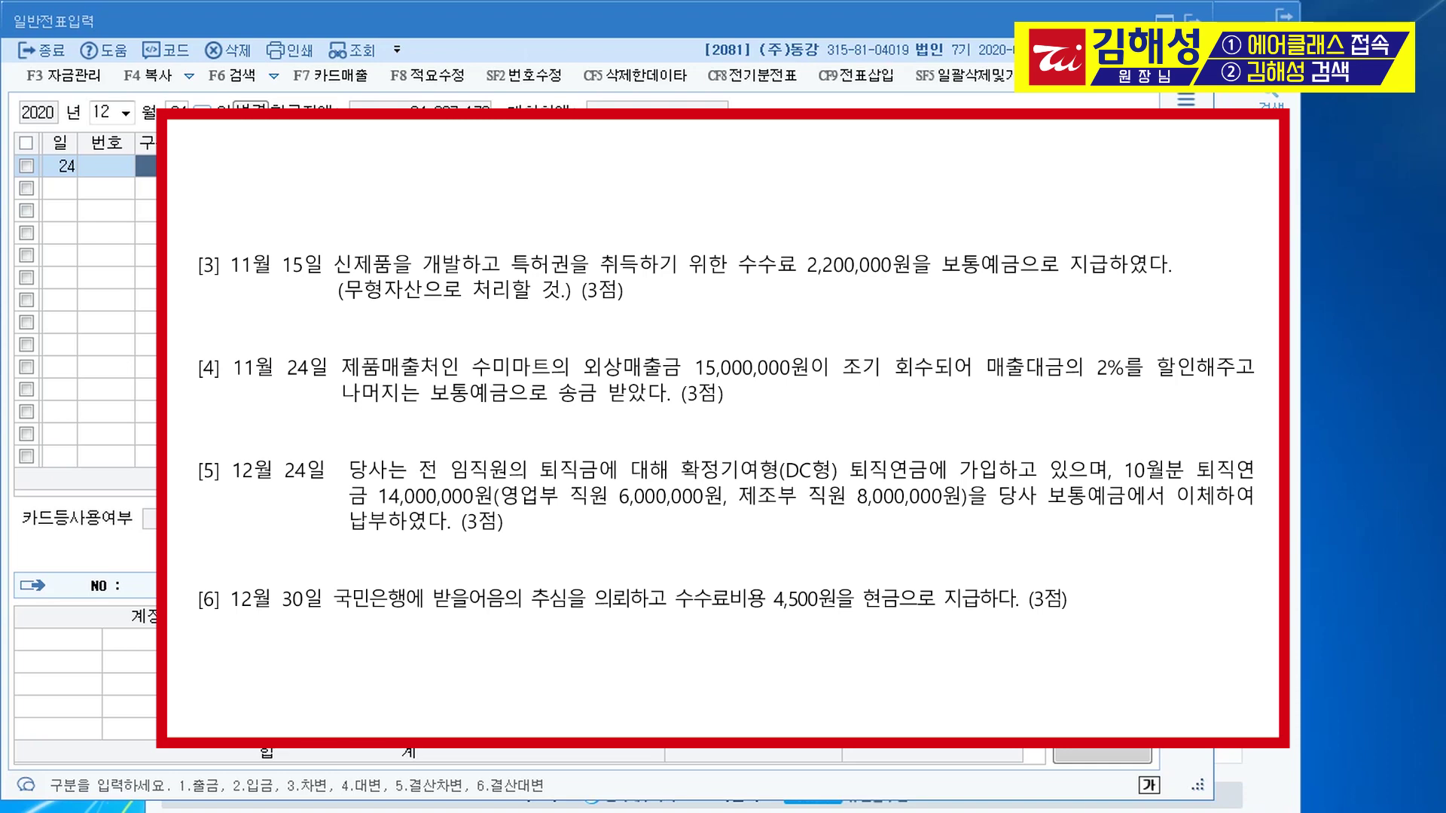
# - Enter a credit line for account 0103 보통예금 with an amount of 14,000,000
pyautogui.write('4')
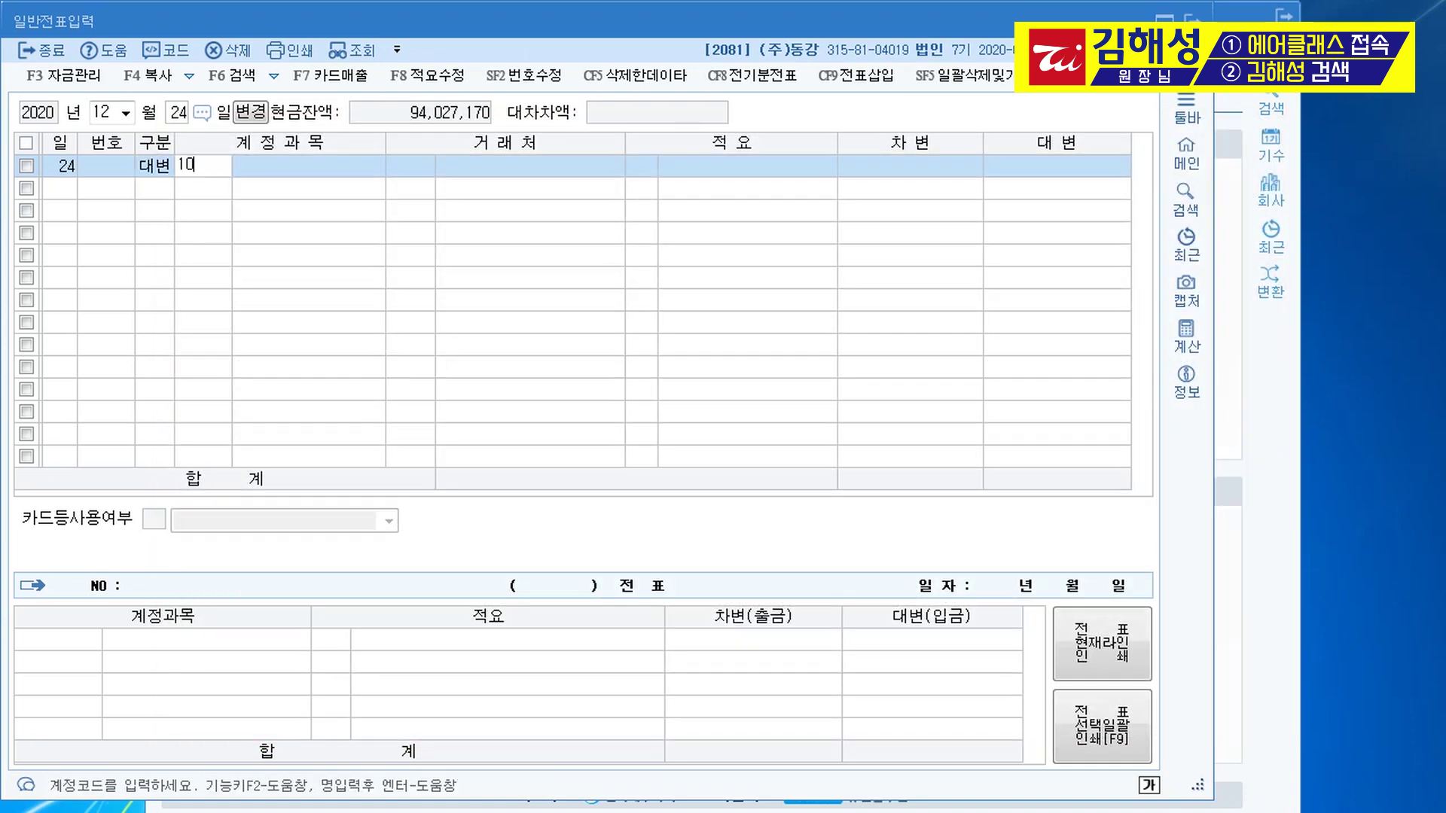
pyautogui.write('103')
pyautogui.press('Return')
pyautogui.press('Return')
pyautogui.press('Return')
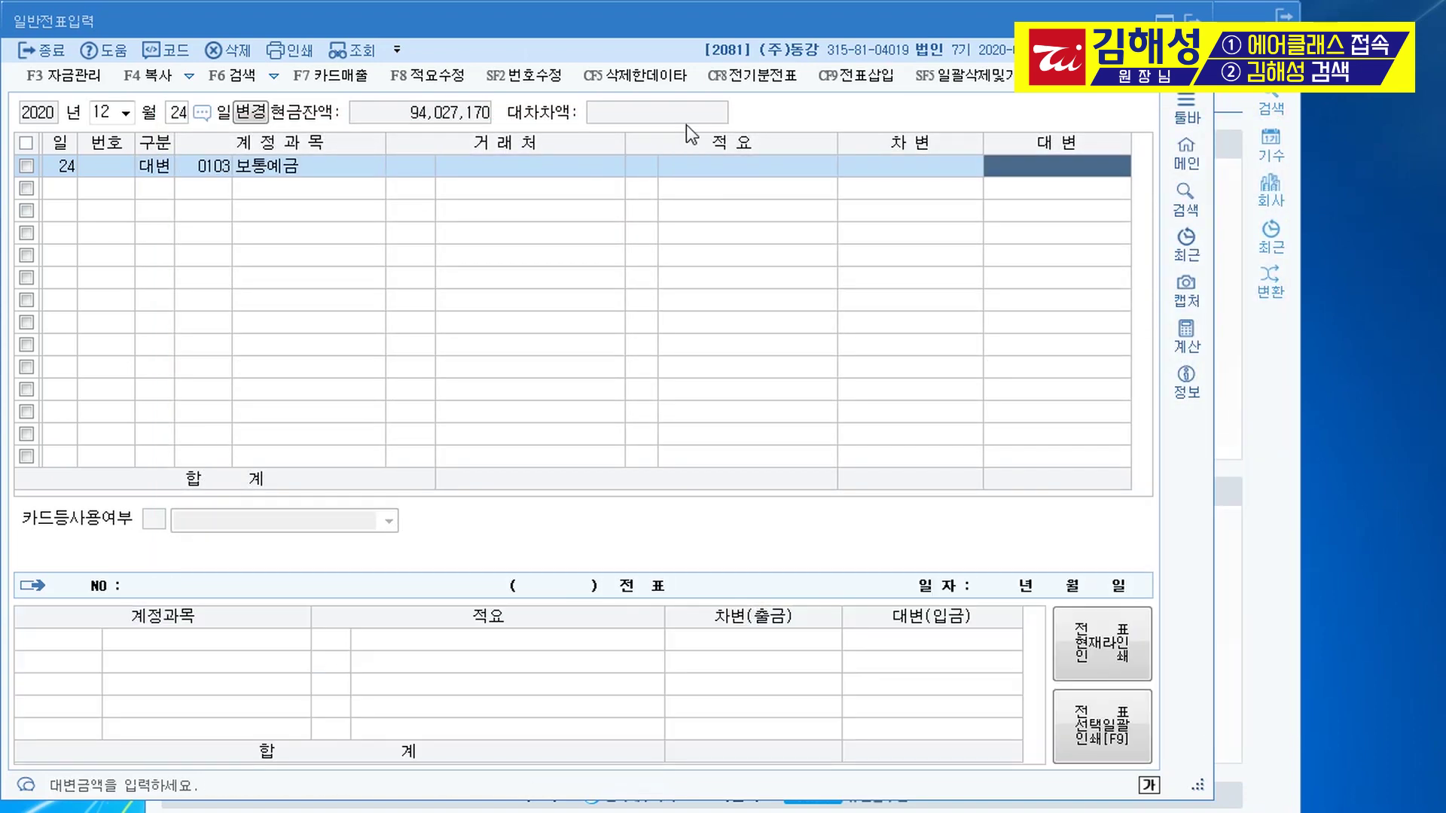
pyautogui.write('14000000')
pyautogui.press('Return')
# - Look up 퇴직급 and enter a debit line for the 판매관리비 account 0806 퇴직급여 with an amount of 6,000,000
pyautogui.write('3')
pyautogui.press('Return')
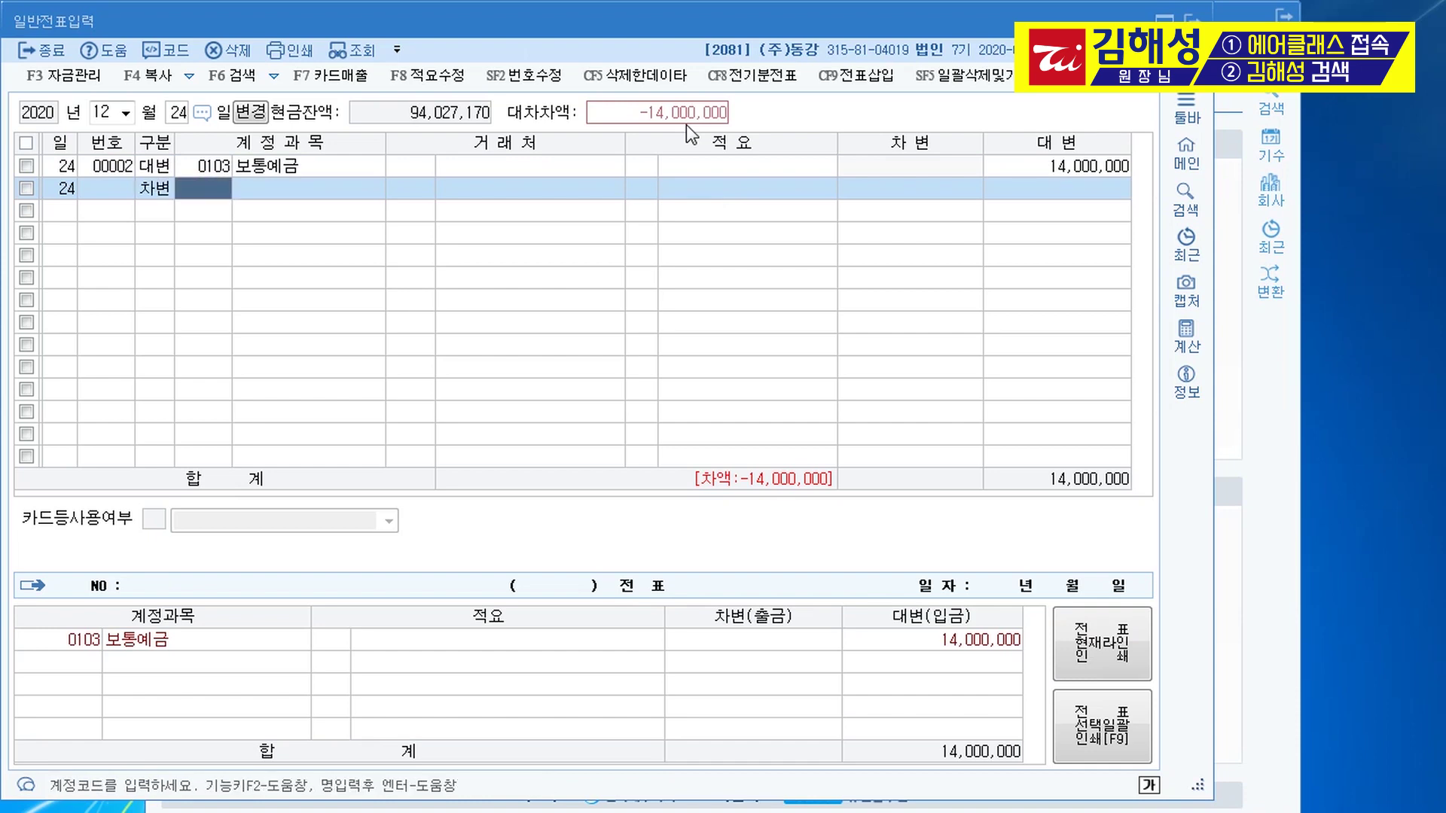
pyautogui.write('퇴직급')
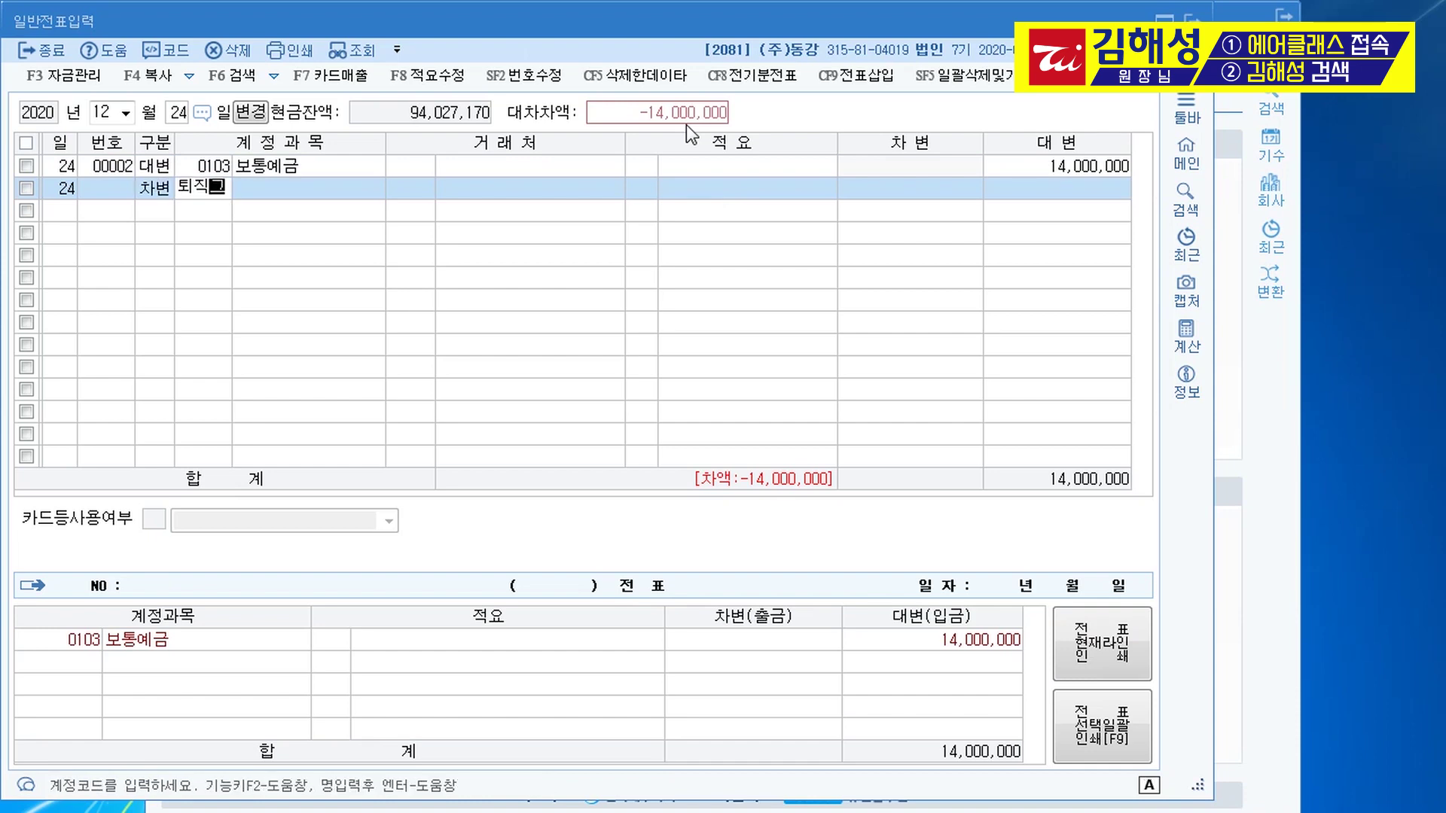
pyautogui.press('Return')
pyautogui.press('Down')
pyautogui.press('Down')
pyautogui.press('Down')
pyautogui.press('Down')
pyautogui.press('Down')
pyautogui.press('Down')
pyautogui.press('Down')
pyautogui.press('Down')
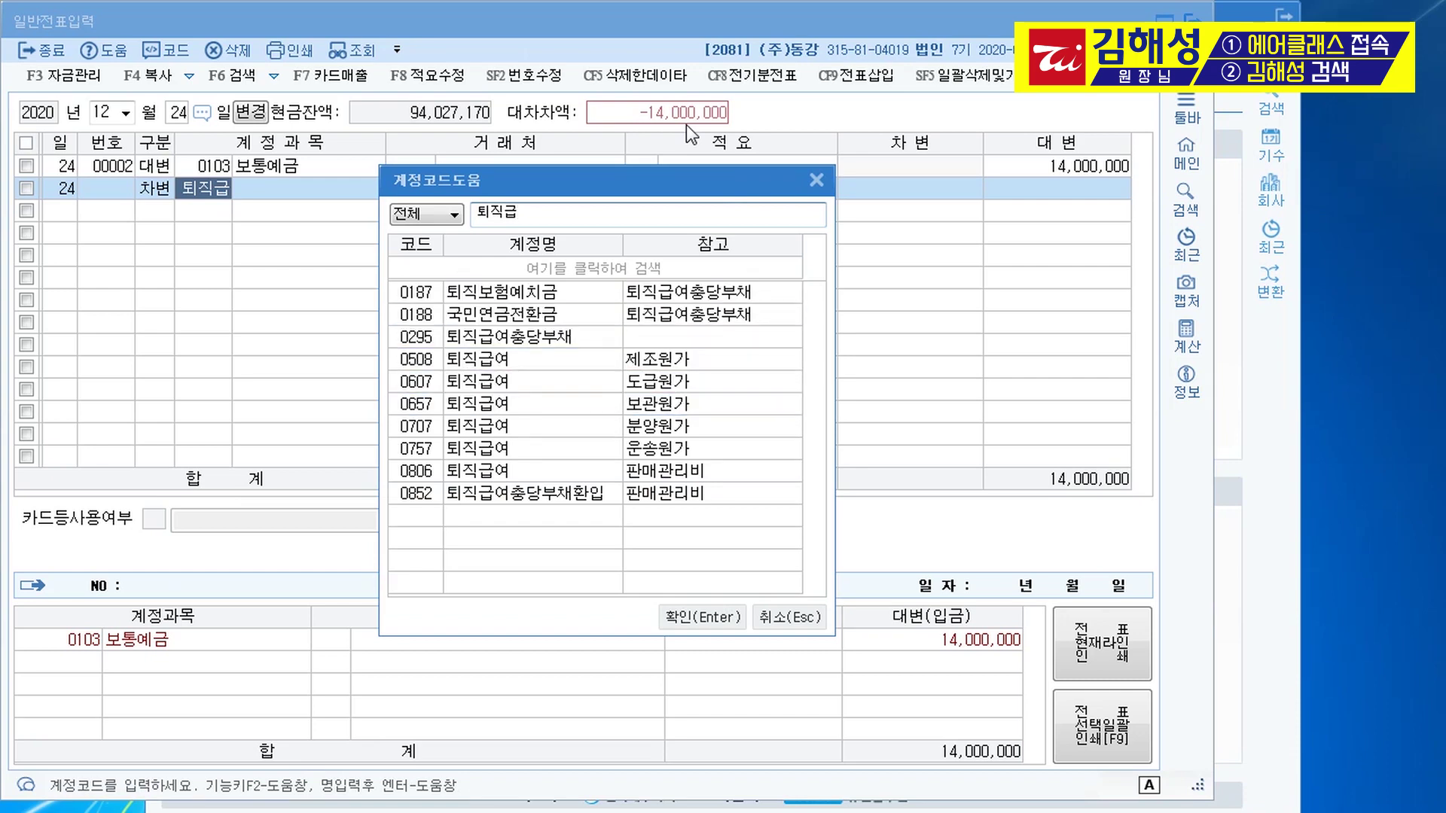
pyautogui.press('Return')
pyautogui.press('Return')
pyautogui.press('Return')
pyautogui.press('Return')
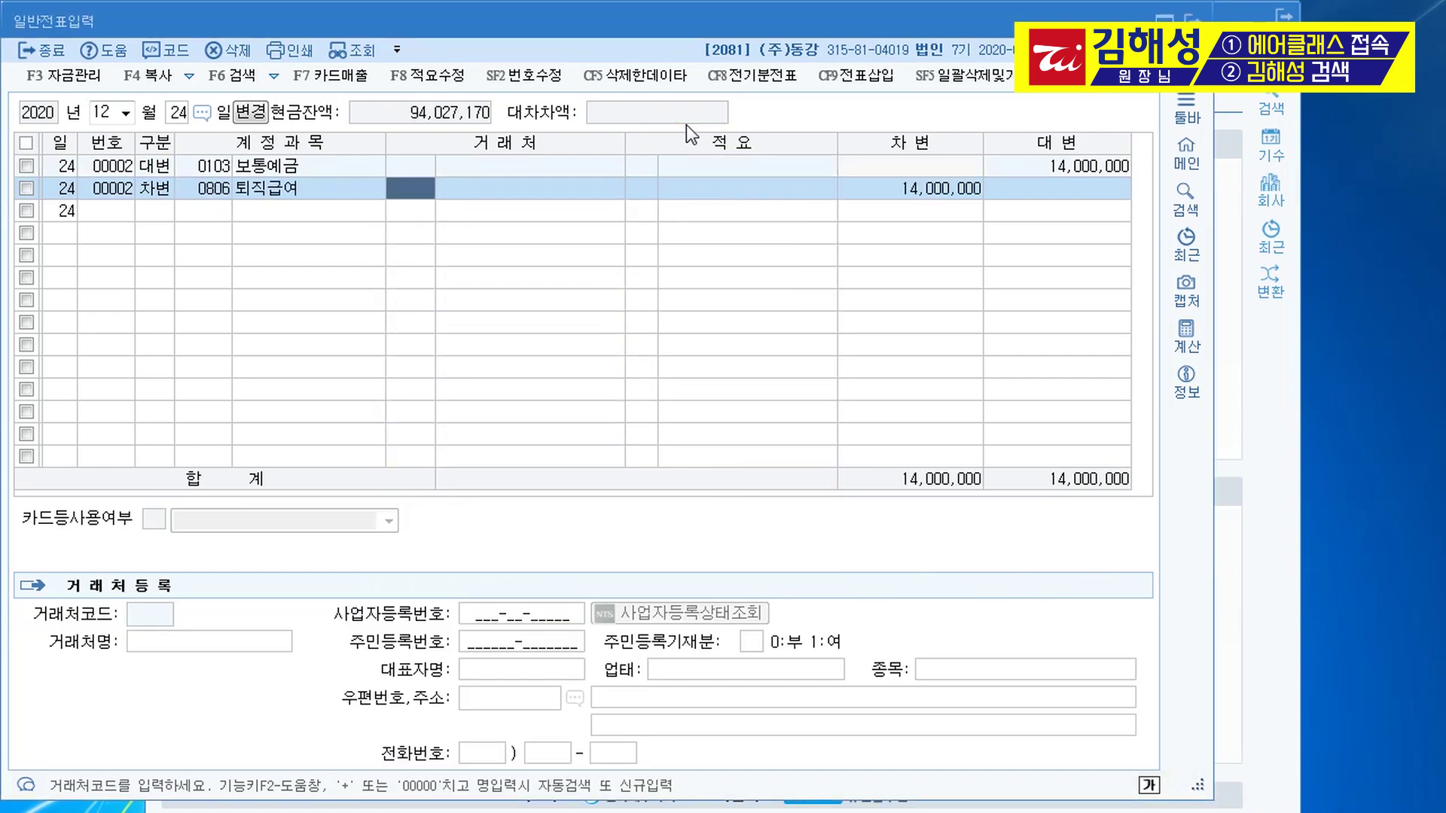
pyautogui.write('6000000')
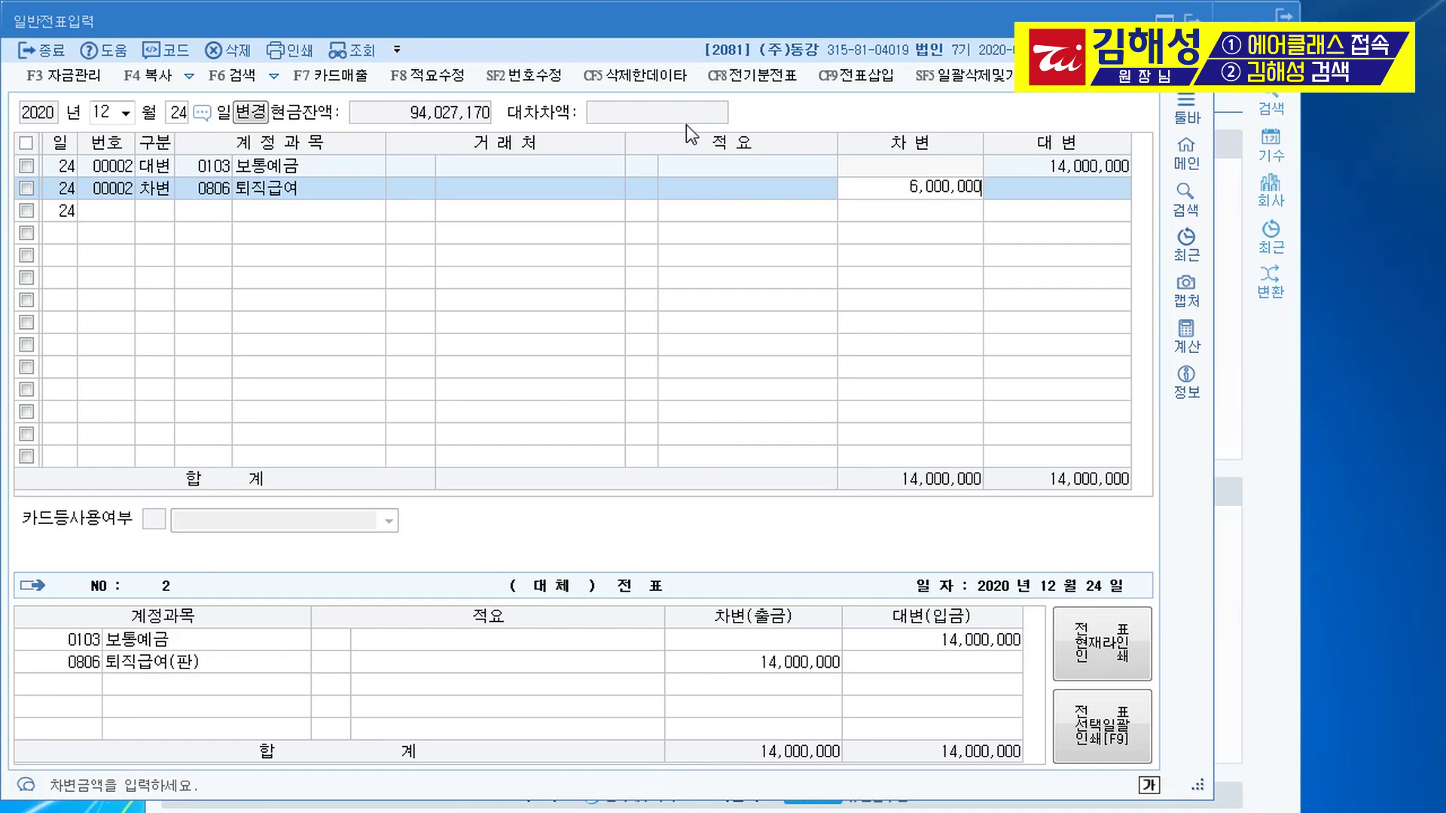
pyautogui.press('Return')
# - Look up 퇴직급 and enter a debit line for the 제조원가 account 0508 퇴직급여 with an amount of 8,000,000
pyautogui.write('3')
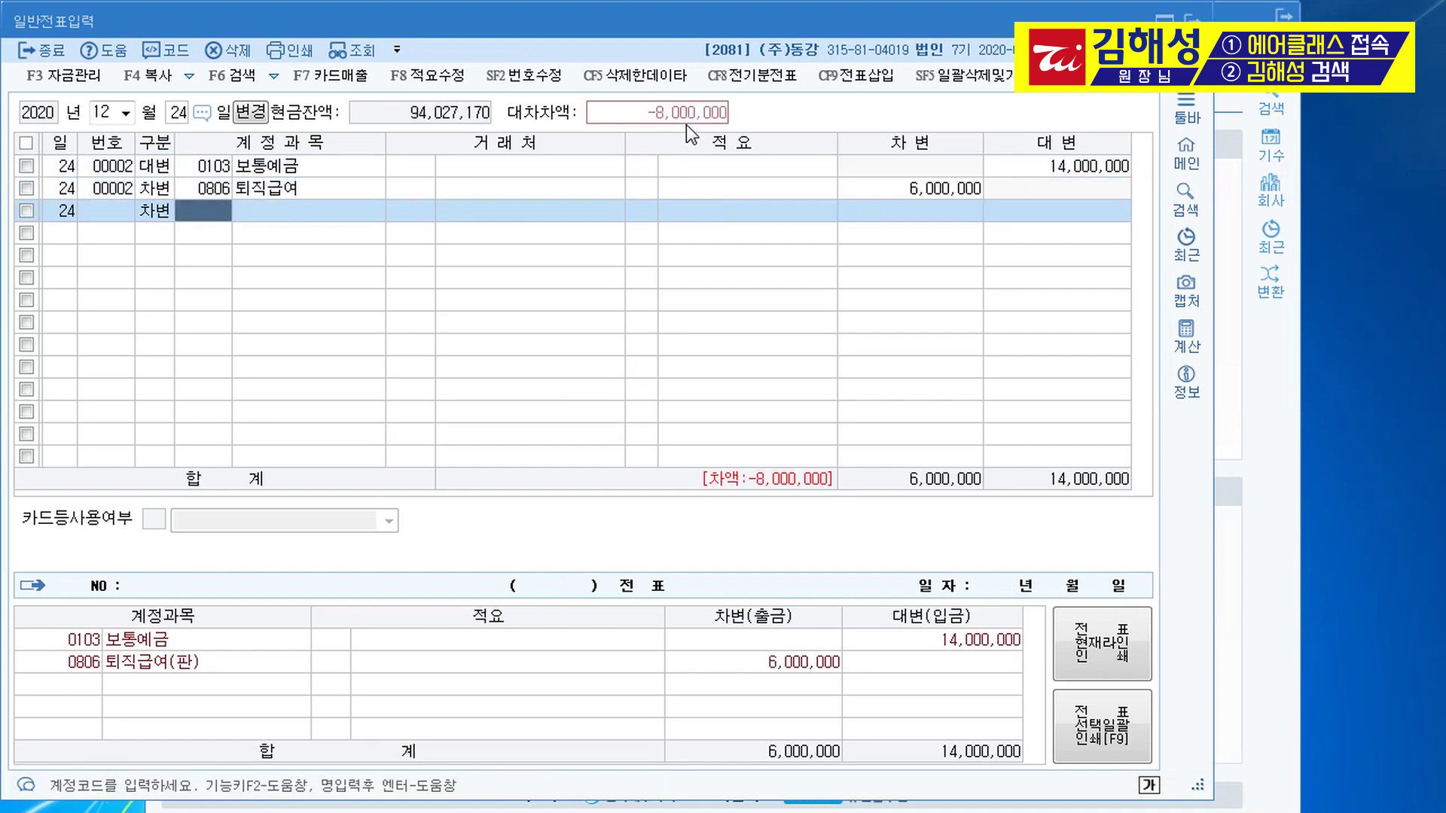
pyautogui.write('퇴직급')
pyautogui.press('Return')
pyautogui.press('Down')
pyautogui.press('Down')
pyautogui.press('Down')
pyautogui.press('Return')
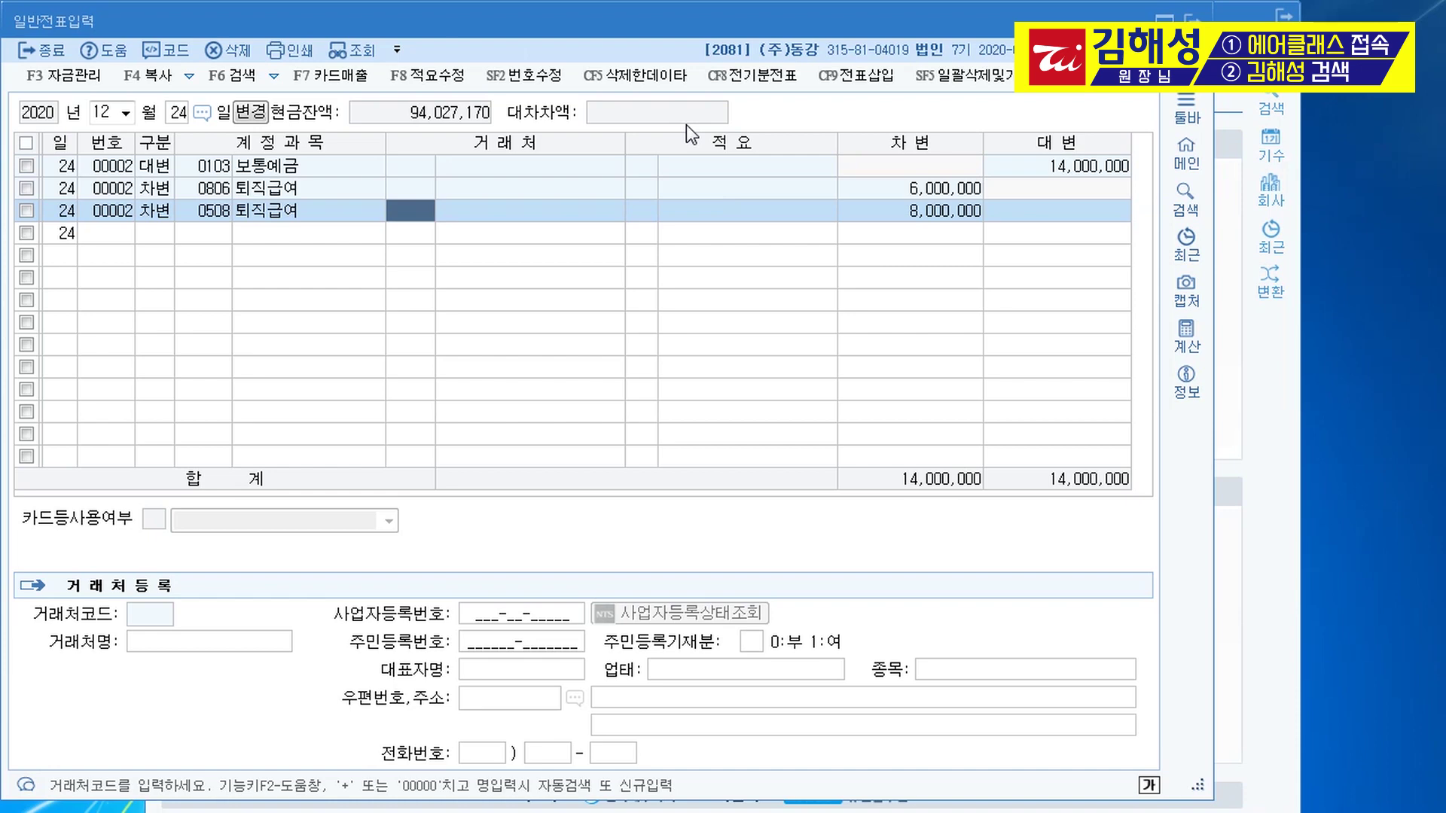
pyautogui.press('Return')
pyautogui.press('Return')
pyautogui.press('Return')
pyautogui.press('Return')
# - Change the voucher entry date to December 30
pyautogui.press('Escape')
pyautogui.write('30')
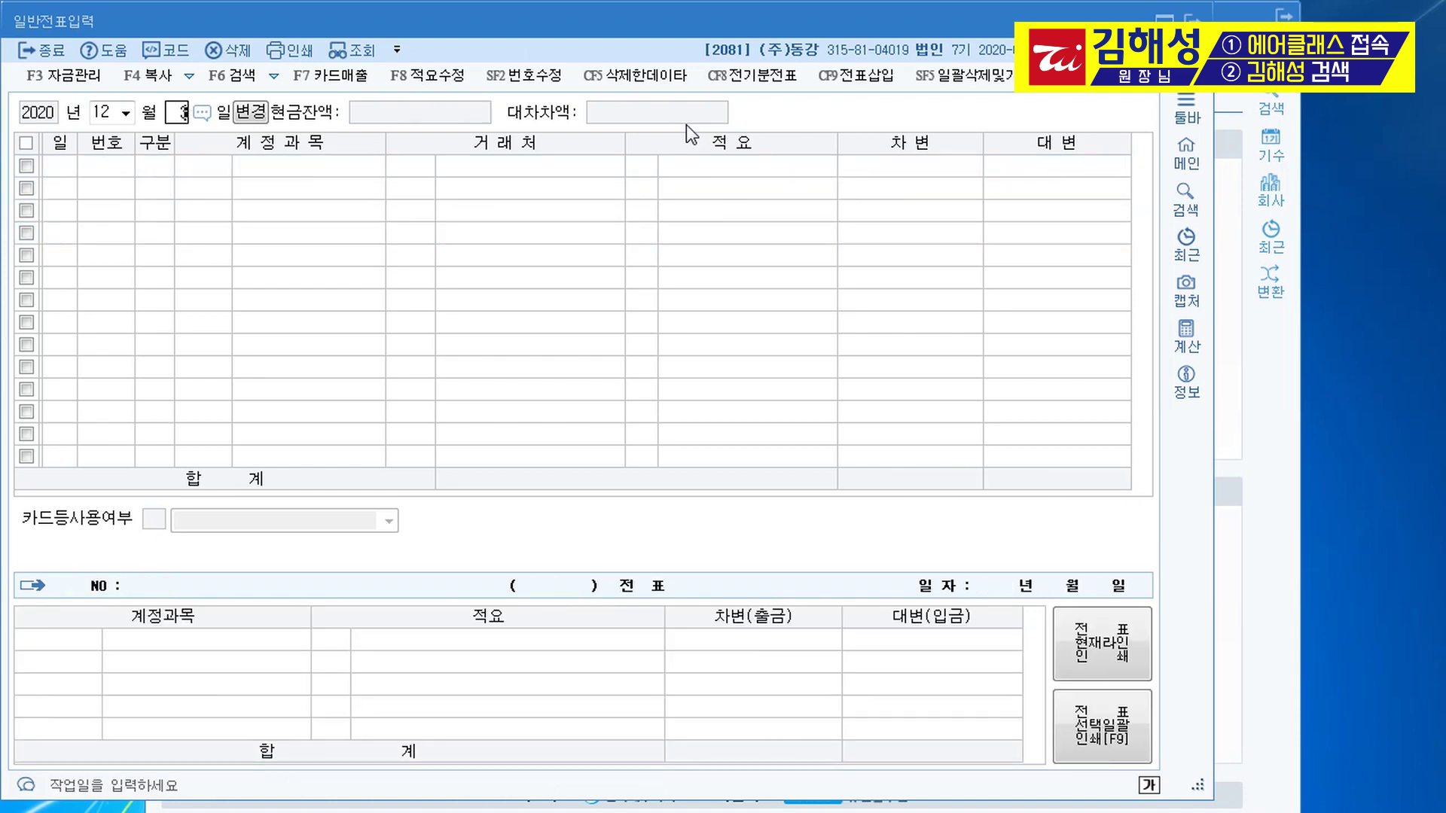
pyautogui.press('Return')
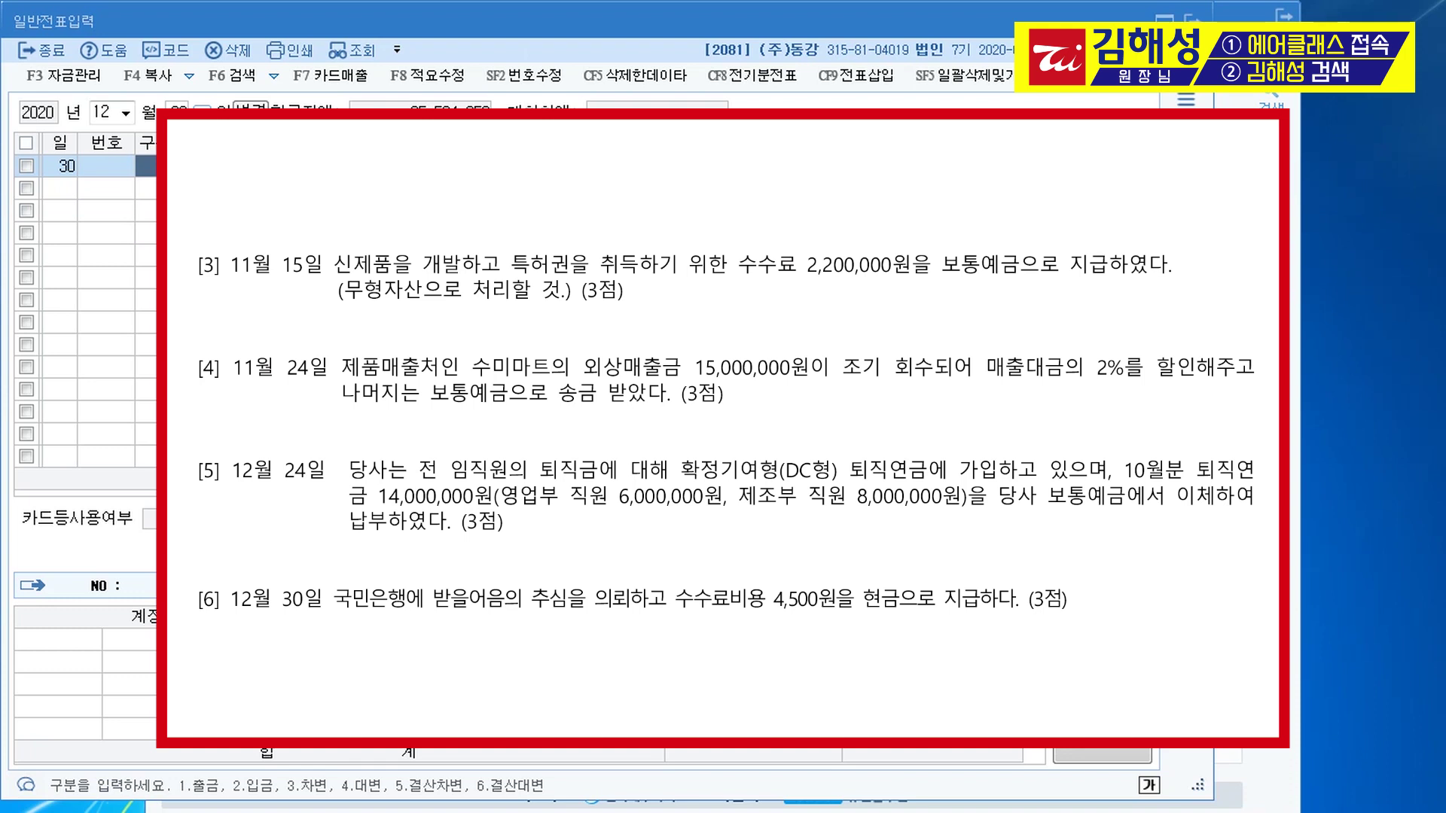
# - Enter a credit line for account 0101 현금 with an amount of 4,500
pyautogui.write('4101')
pyautogui.press('Return')
pyautogui.press('Return')
pyautogui.press('Return')
pyautogui.press('Return')
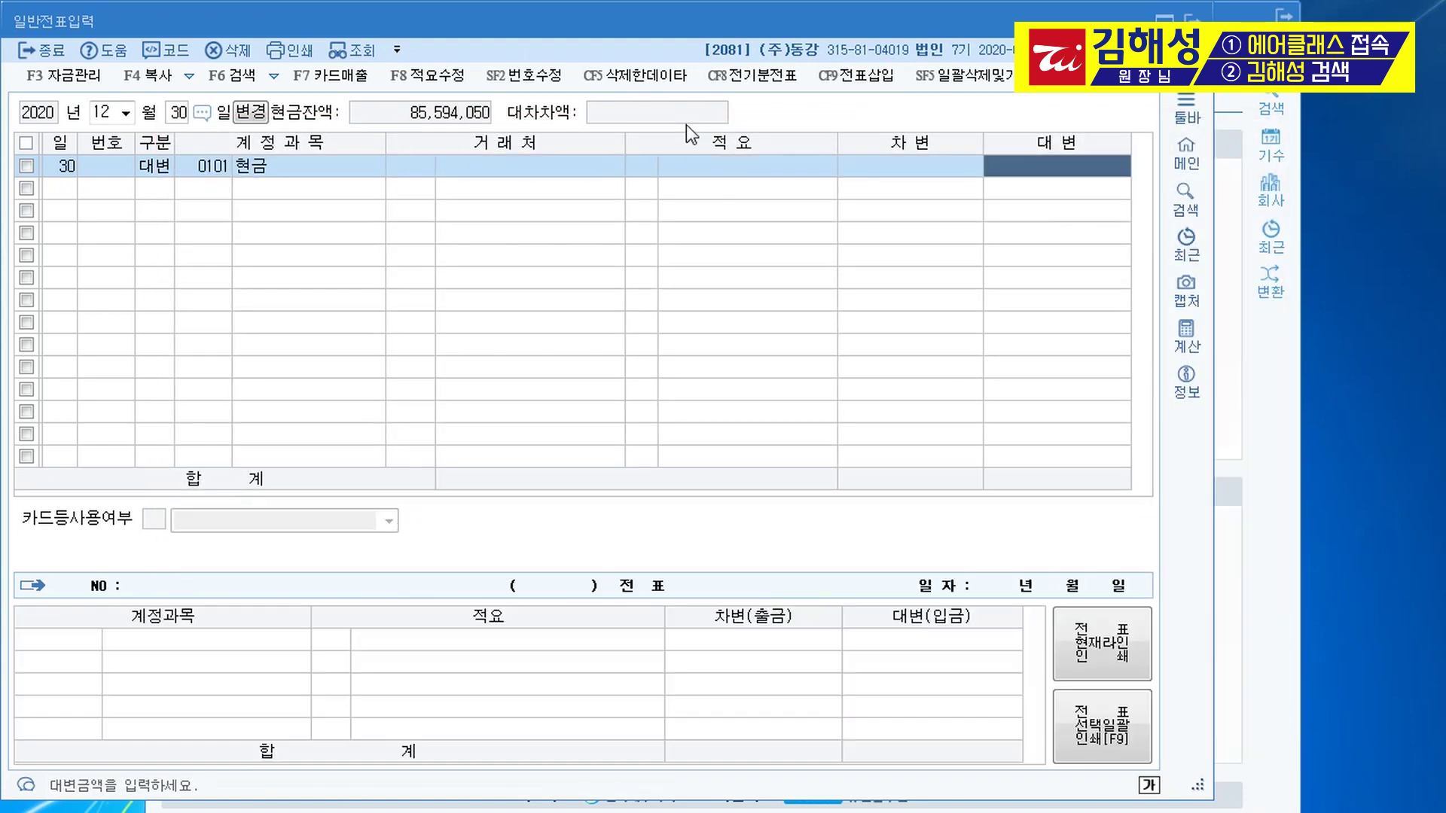
pyautogui.write('4500')
pyautogui.press('Return')
# - Enter a debit line for account 0831 수수료비용 with an amount of 4,500
pyautogui.write('3')
pyautogui.press('Return')
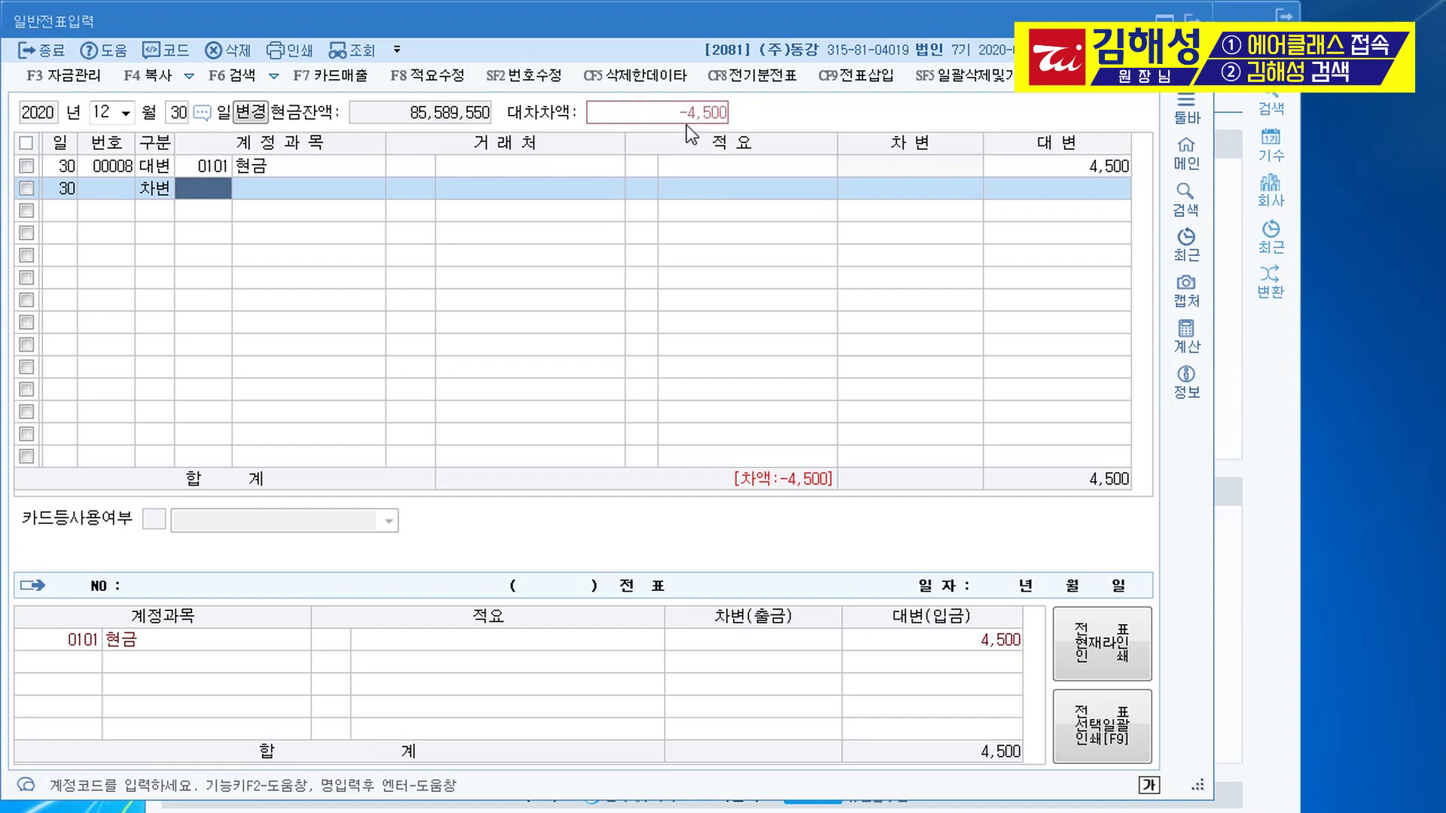
pyautogui.write('831')
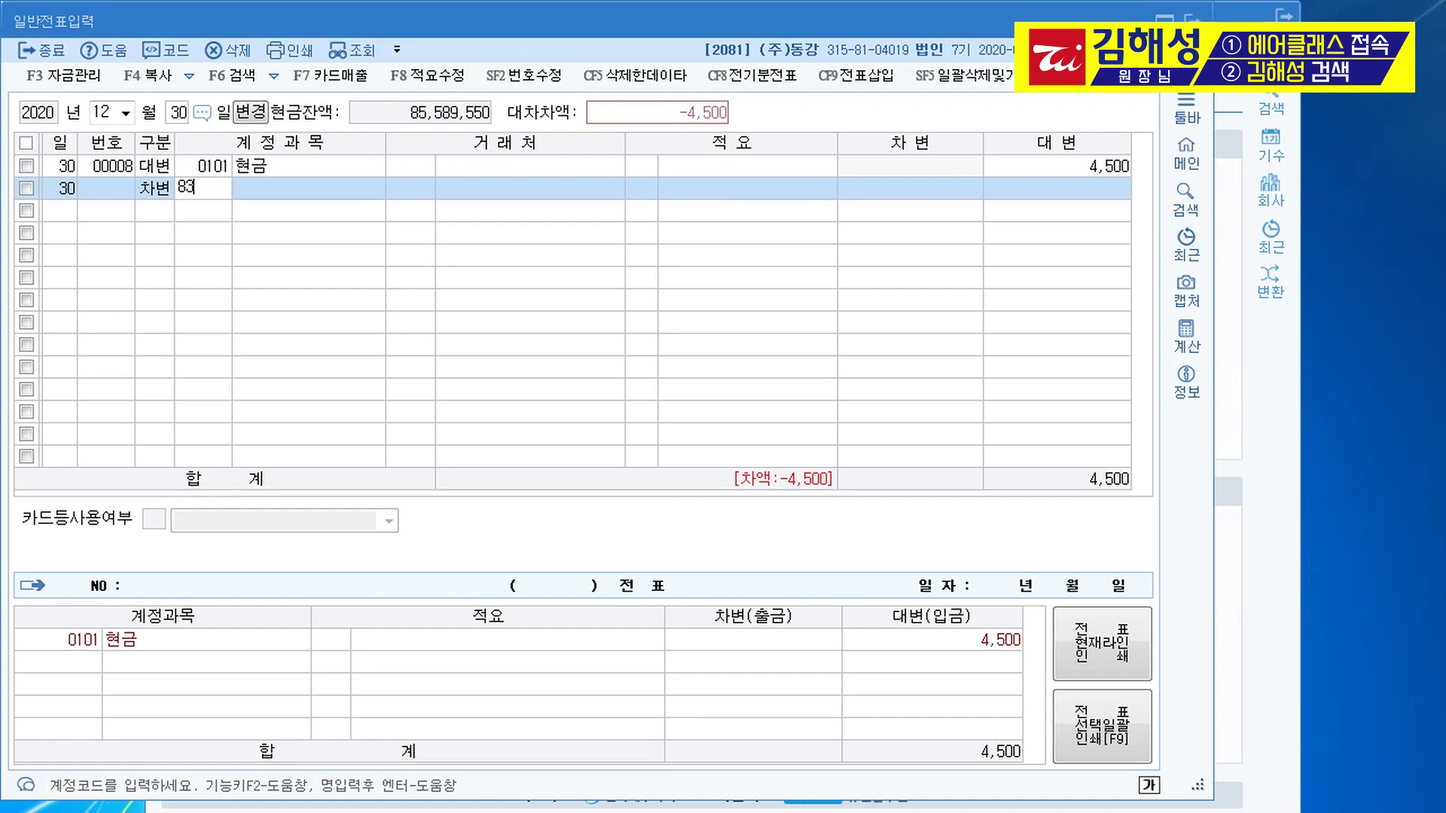
pyautogui.press('Return')
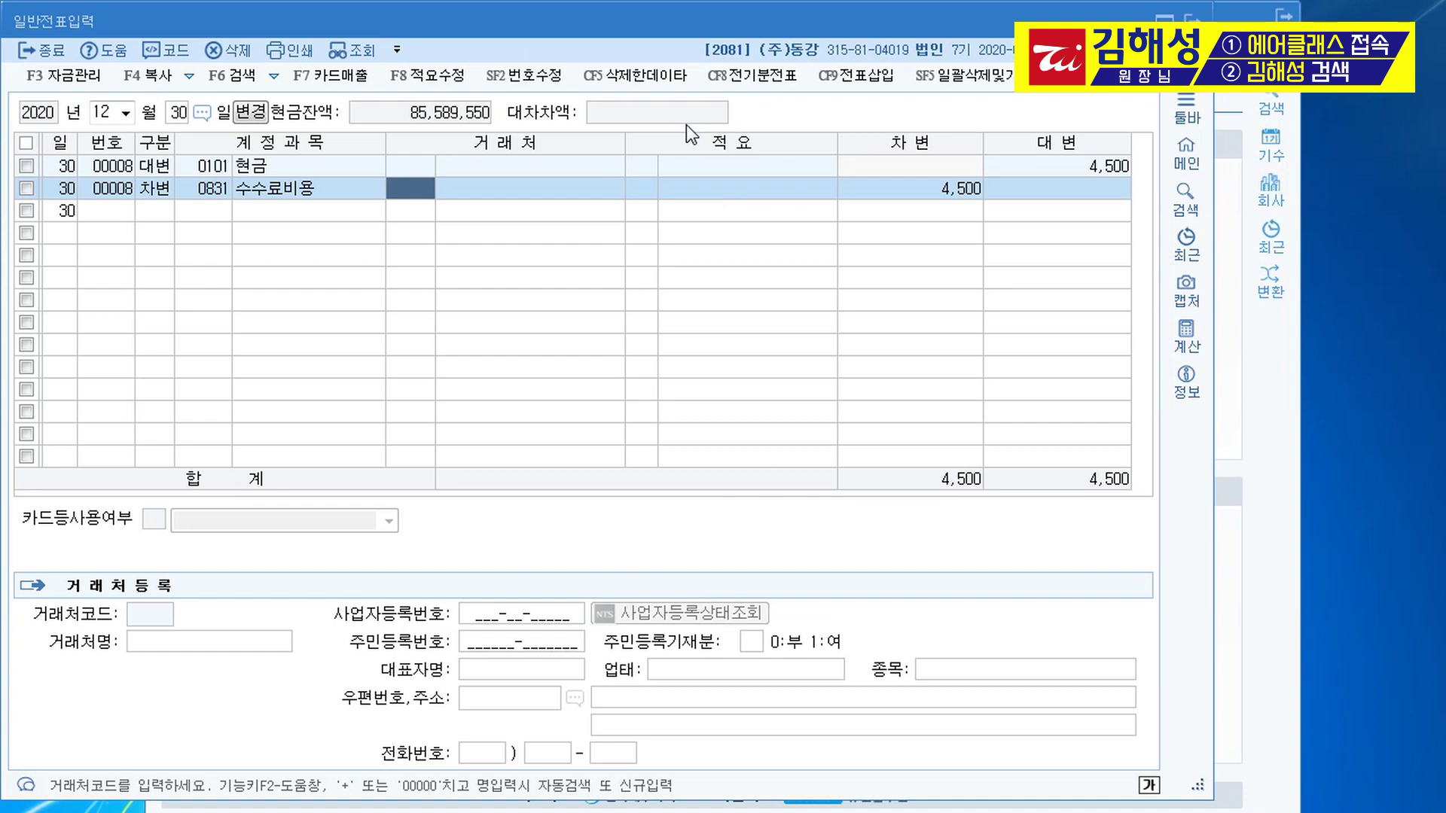
pyautogui.press('Return')
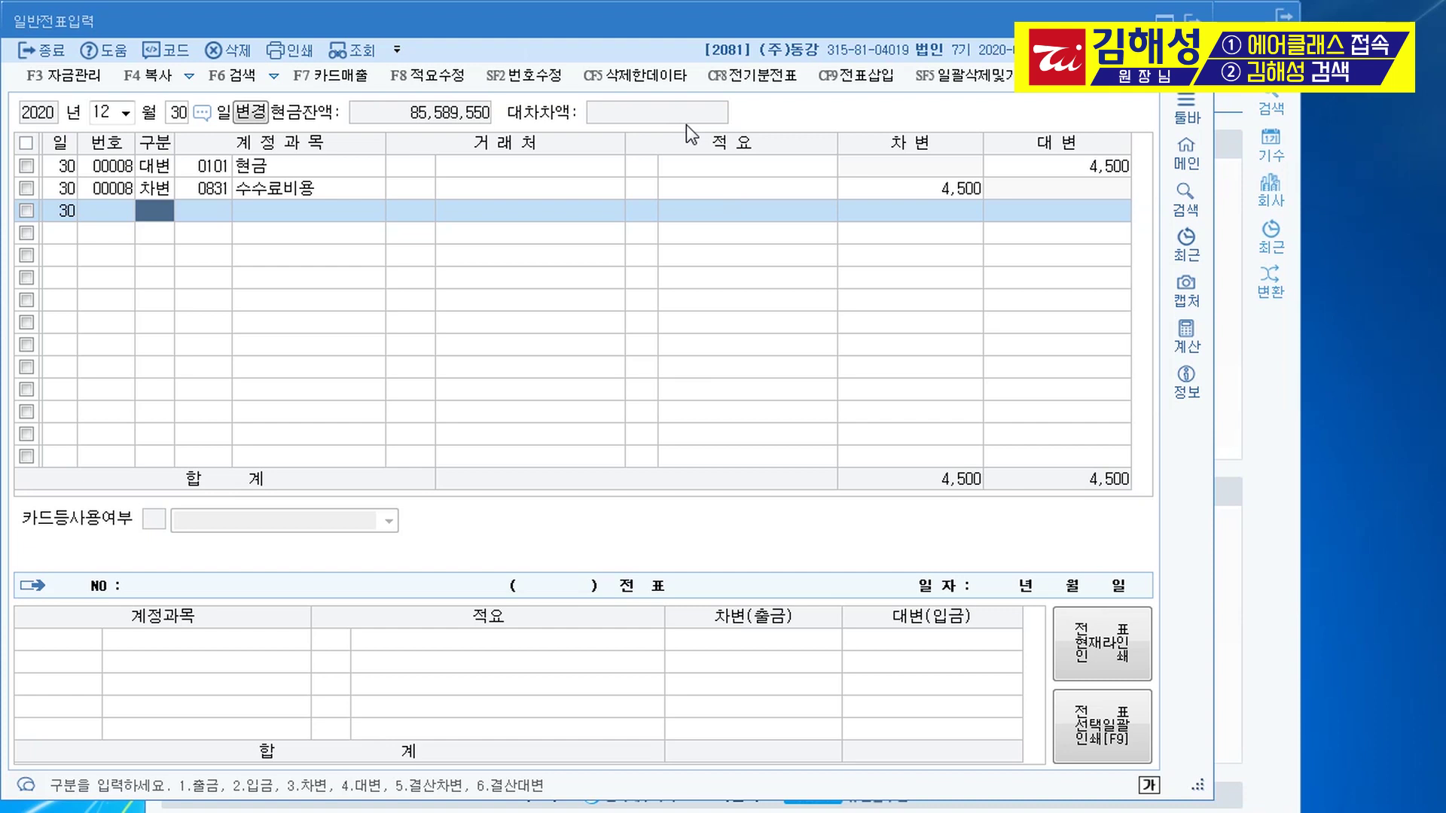
# - Open 매입매출전표입력 and set the entry date to July 13
pyautogui.hotkey('ctrl', 'Return')
pyautogui.write('ㅁㅇ')
pyautogui.press('Return')
pyautogui.press('Return')
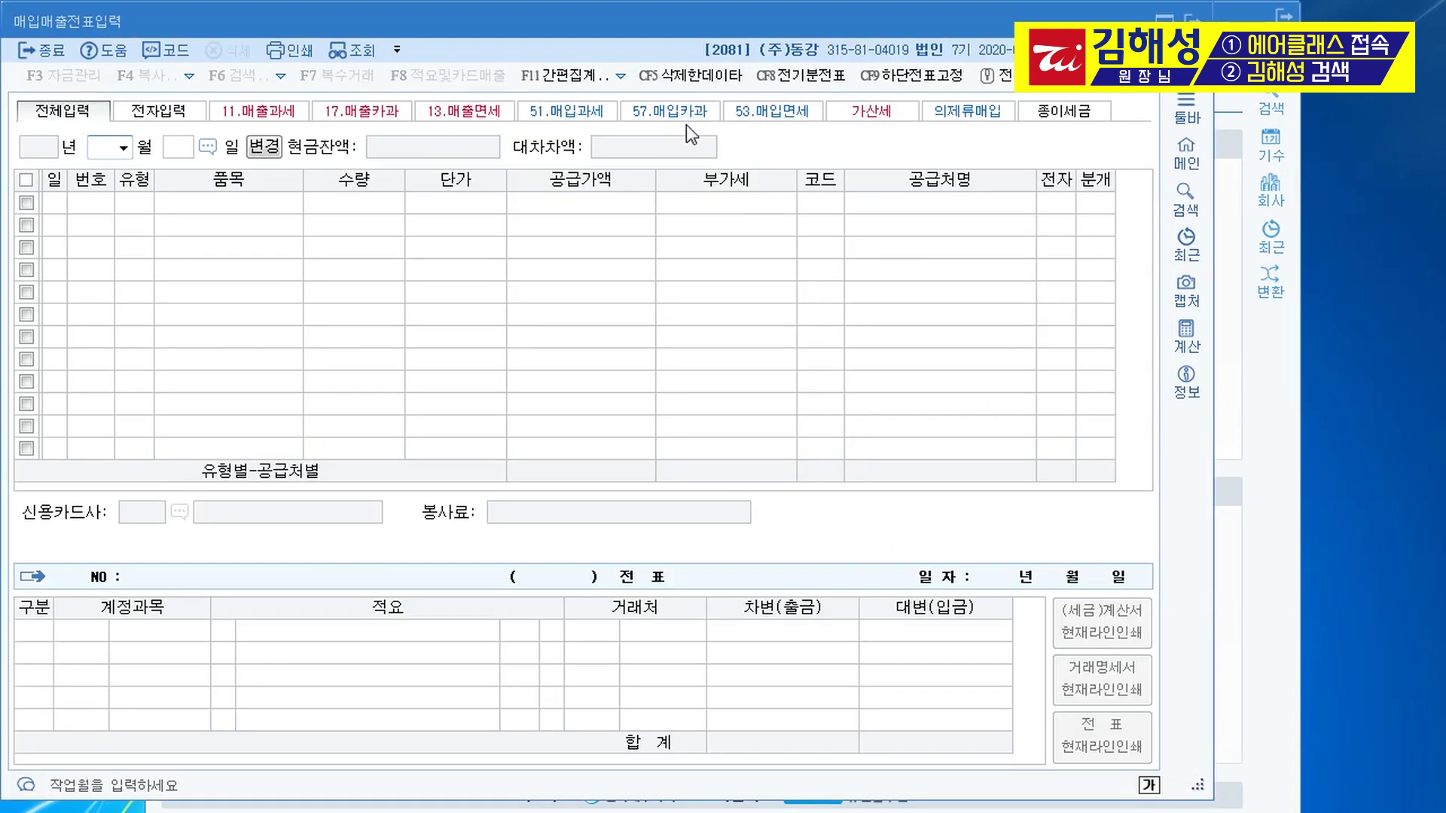
pyautogui.write('07')
pyautogui.press('Return')
pyautogui.write('13')
pyautogui.press('Return')
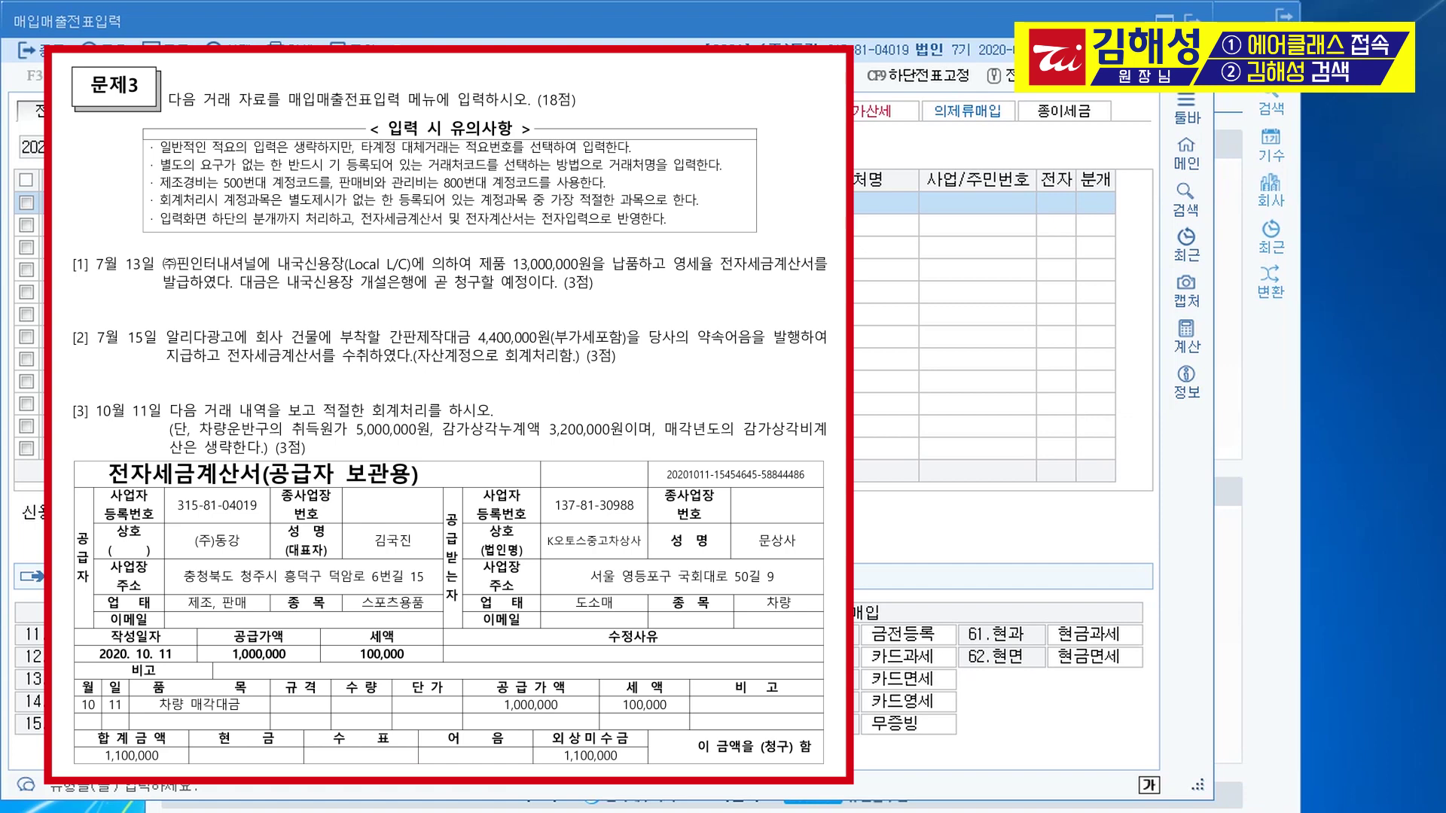
# - Start a type 12 영세 sales entry for item 제품 with a supply amount of 13,000,000
pyautogui.write('12')
pyautogui.press('Return')
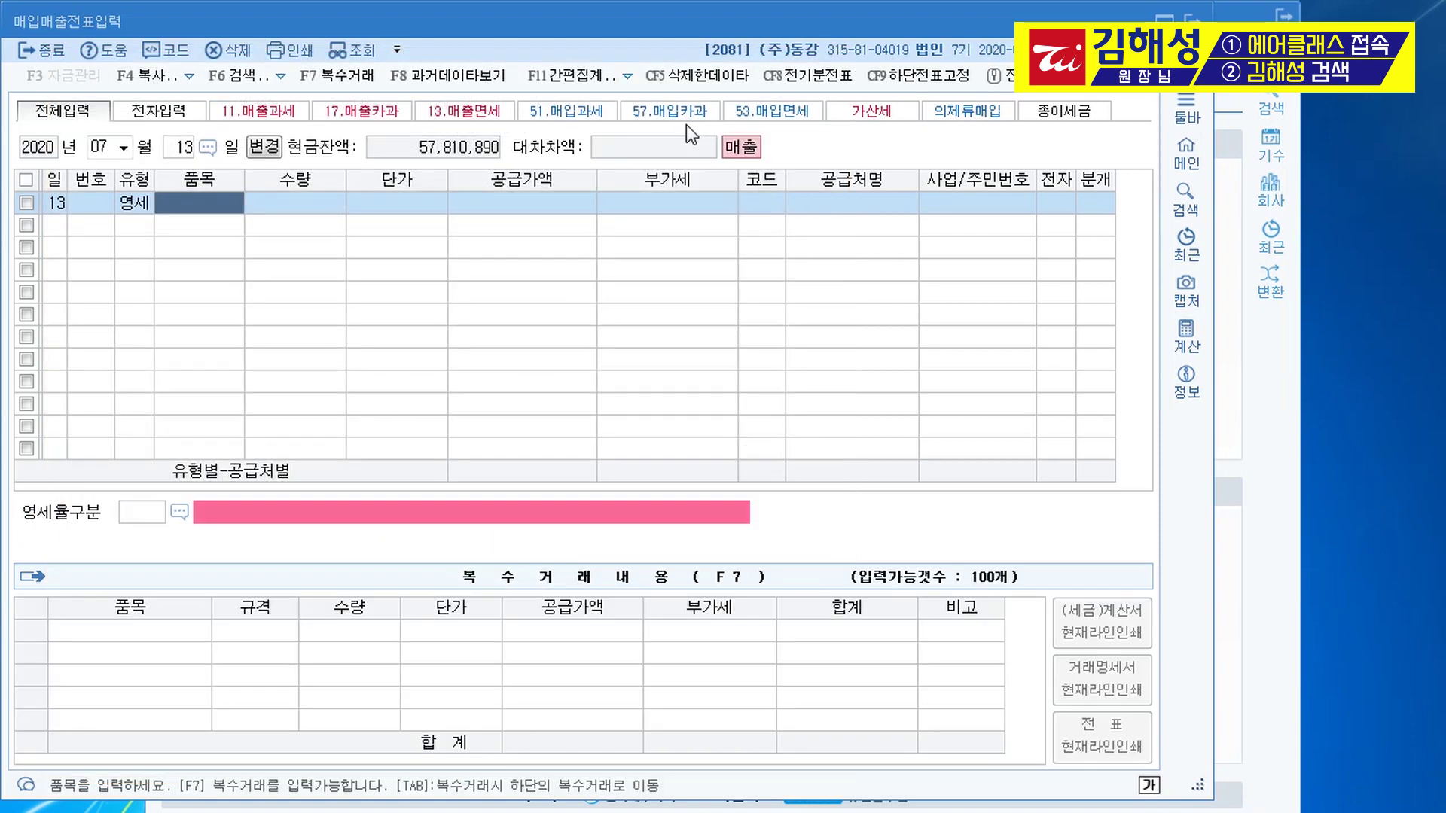
pyautogui.write('제품')
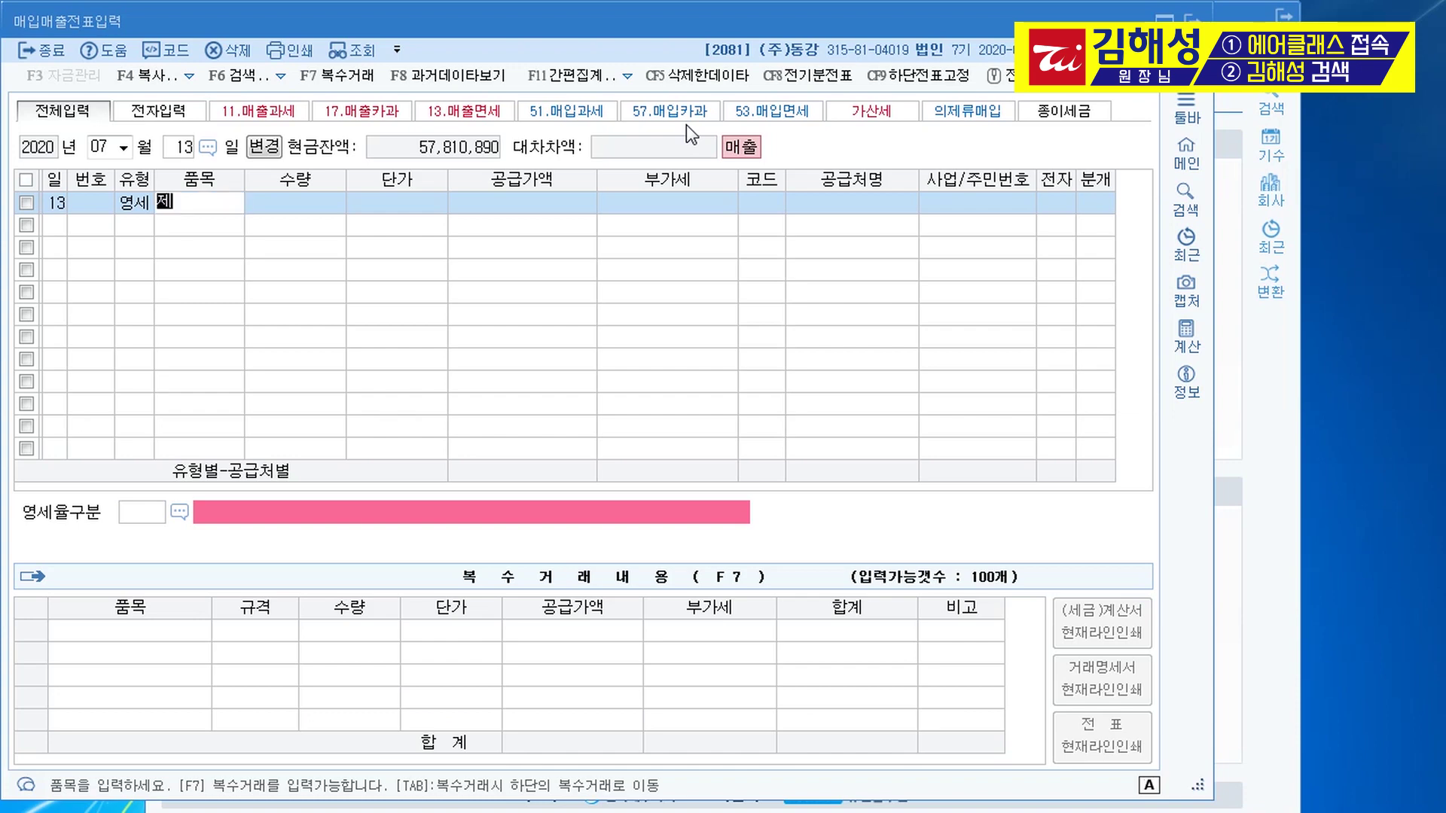
pyautogui.press('Return')
pyautogui.press('Return')
pyautogui.press('Return')
pyautogui.write('13000000')
pyautogui.press('Return')
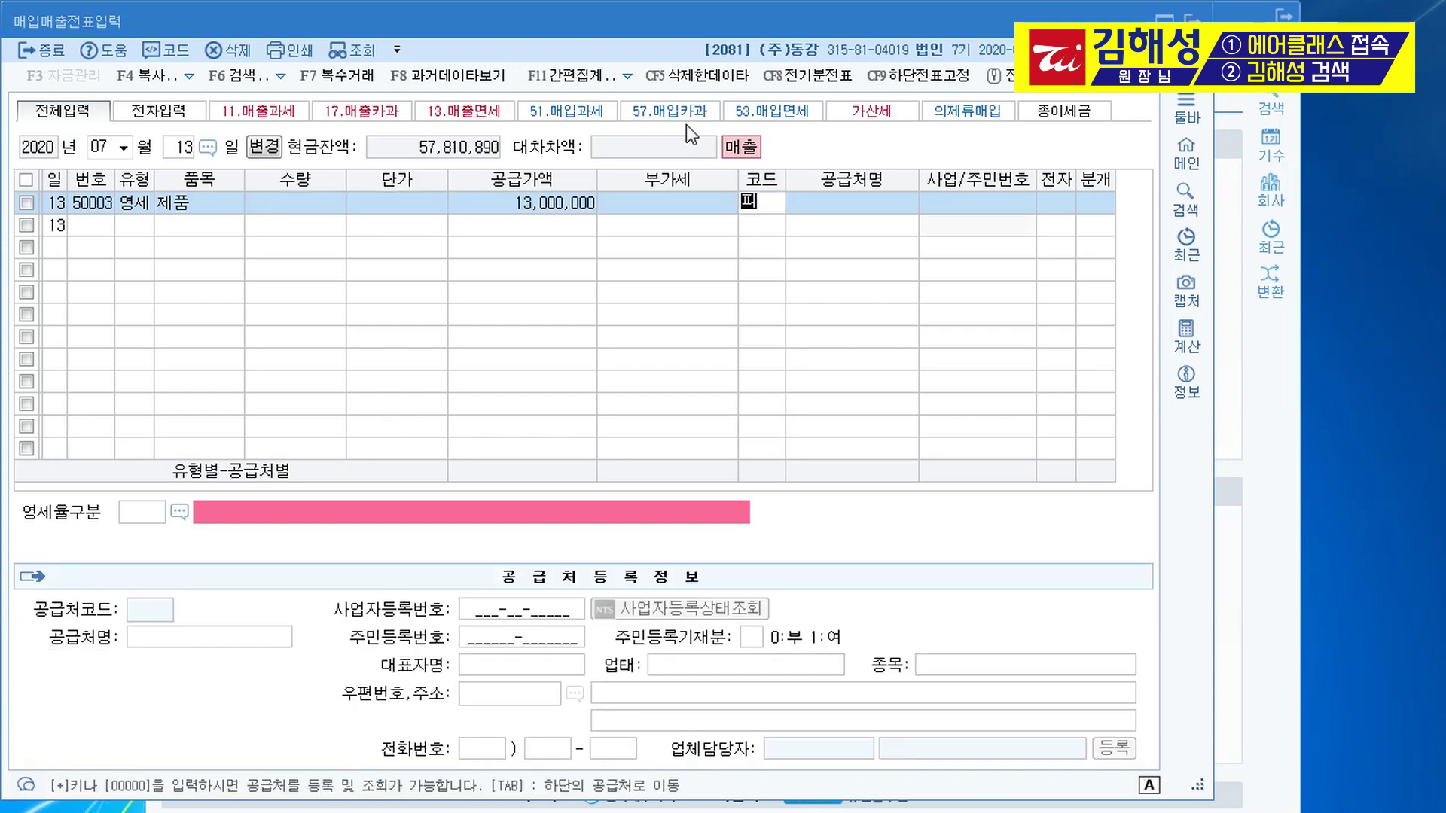
# - Choose (주)핀인터내셔널 as the trading partner, mark the invoice as electronic, and set 영세율구분 to 3 for local L/C goods
pyautogui.write('핀')
pyautogui.press('Return')
pyautogui.press('Return')
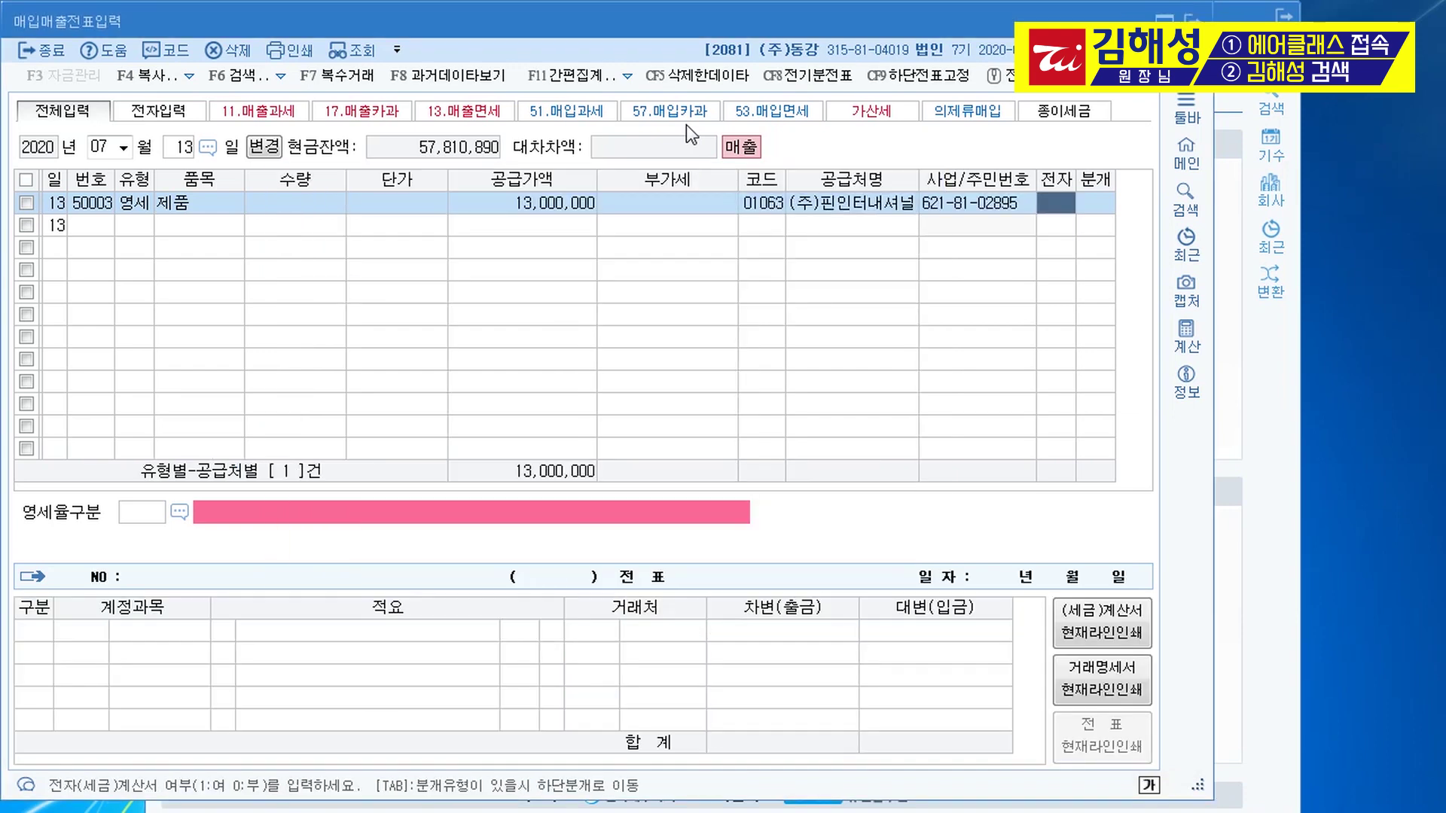
pyautogui.write('1')
pyautogui.press('Return')
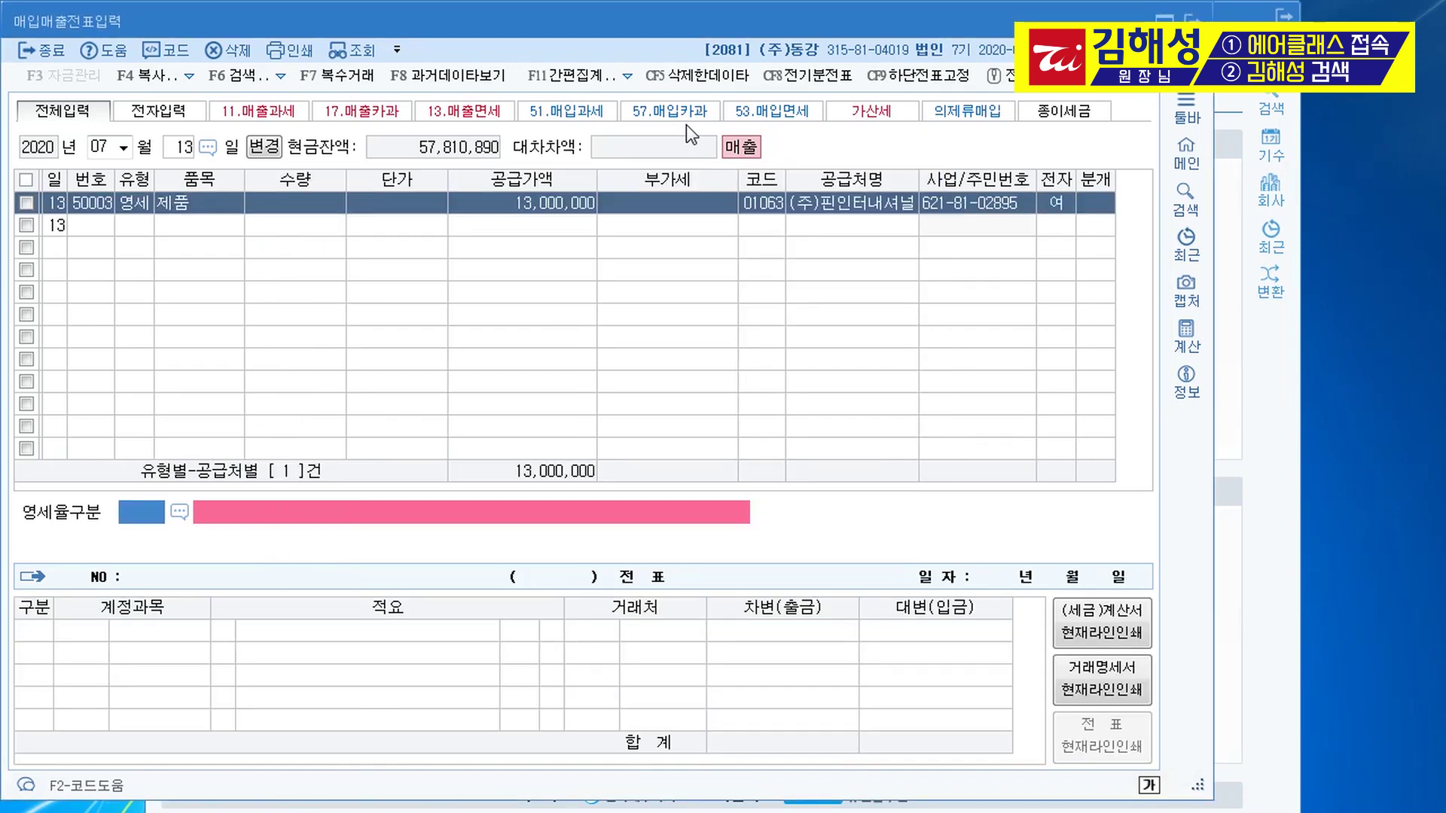
pyautogui.write('3')
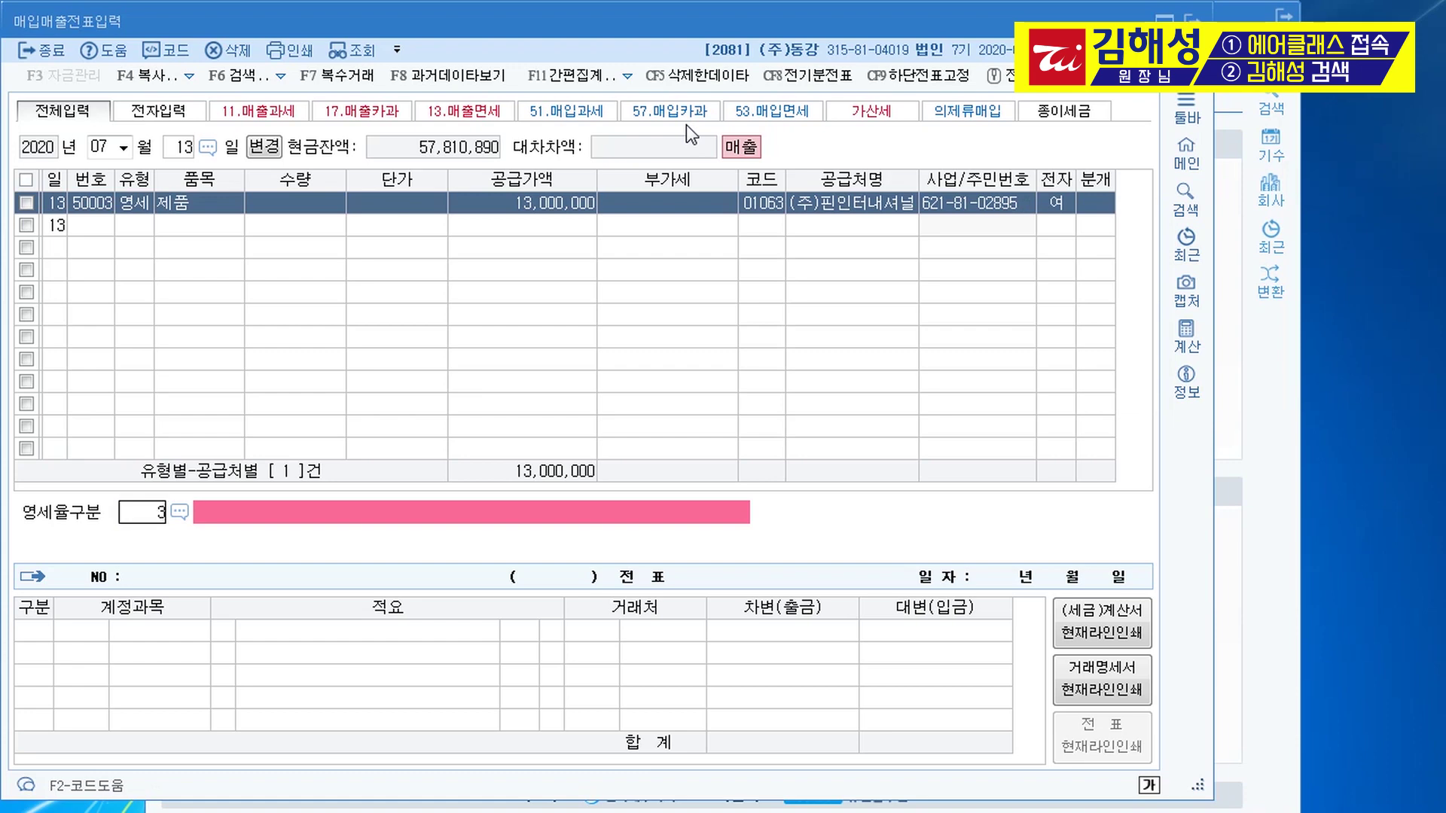
pyautogui.press('Return')
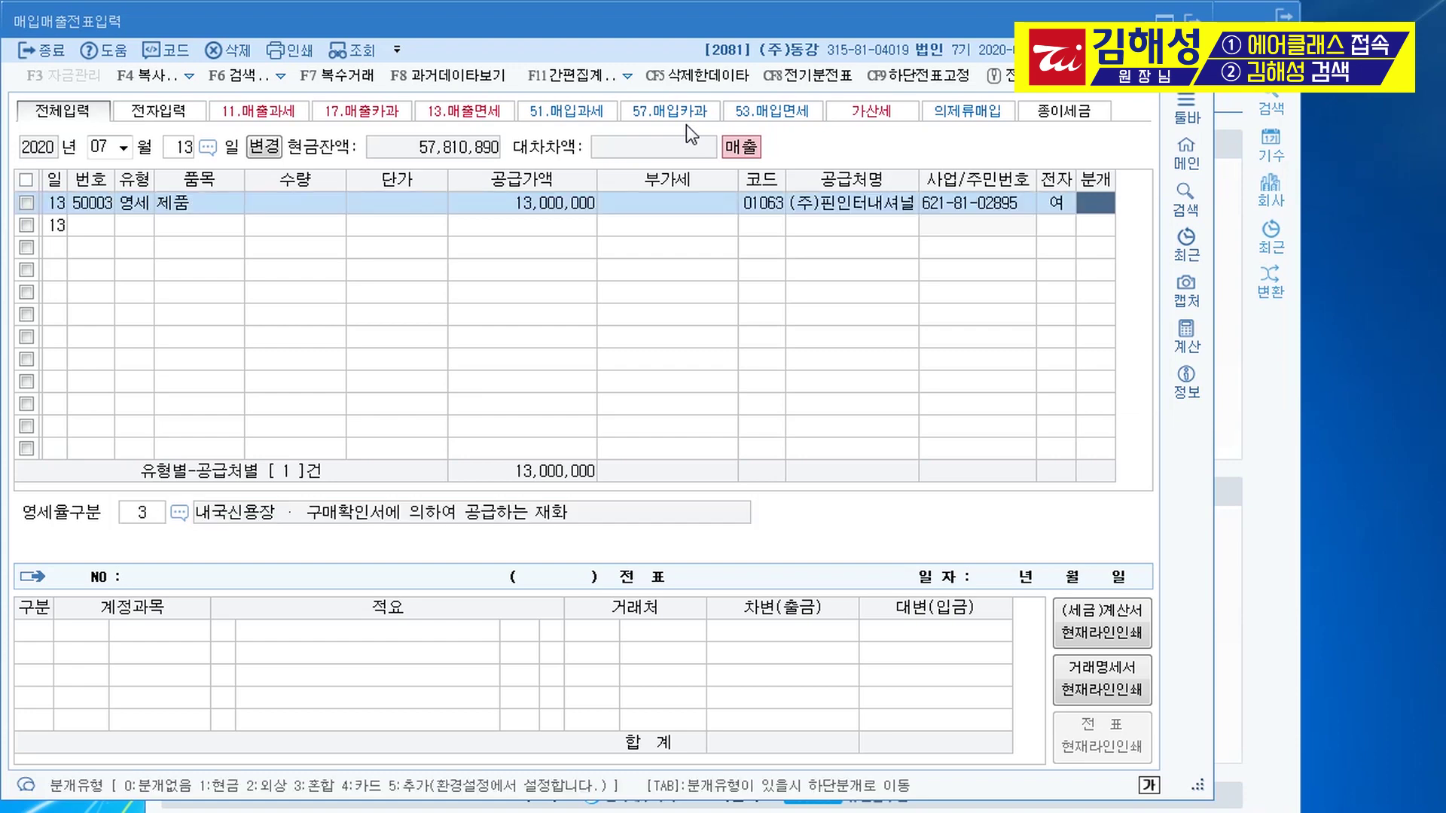
# - Set the July 13 entry's journal type to 외상 and accept the 외상매출금 and 제품매출 lines
pyautogui.write('2')
pyautogui.press('Return')
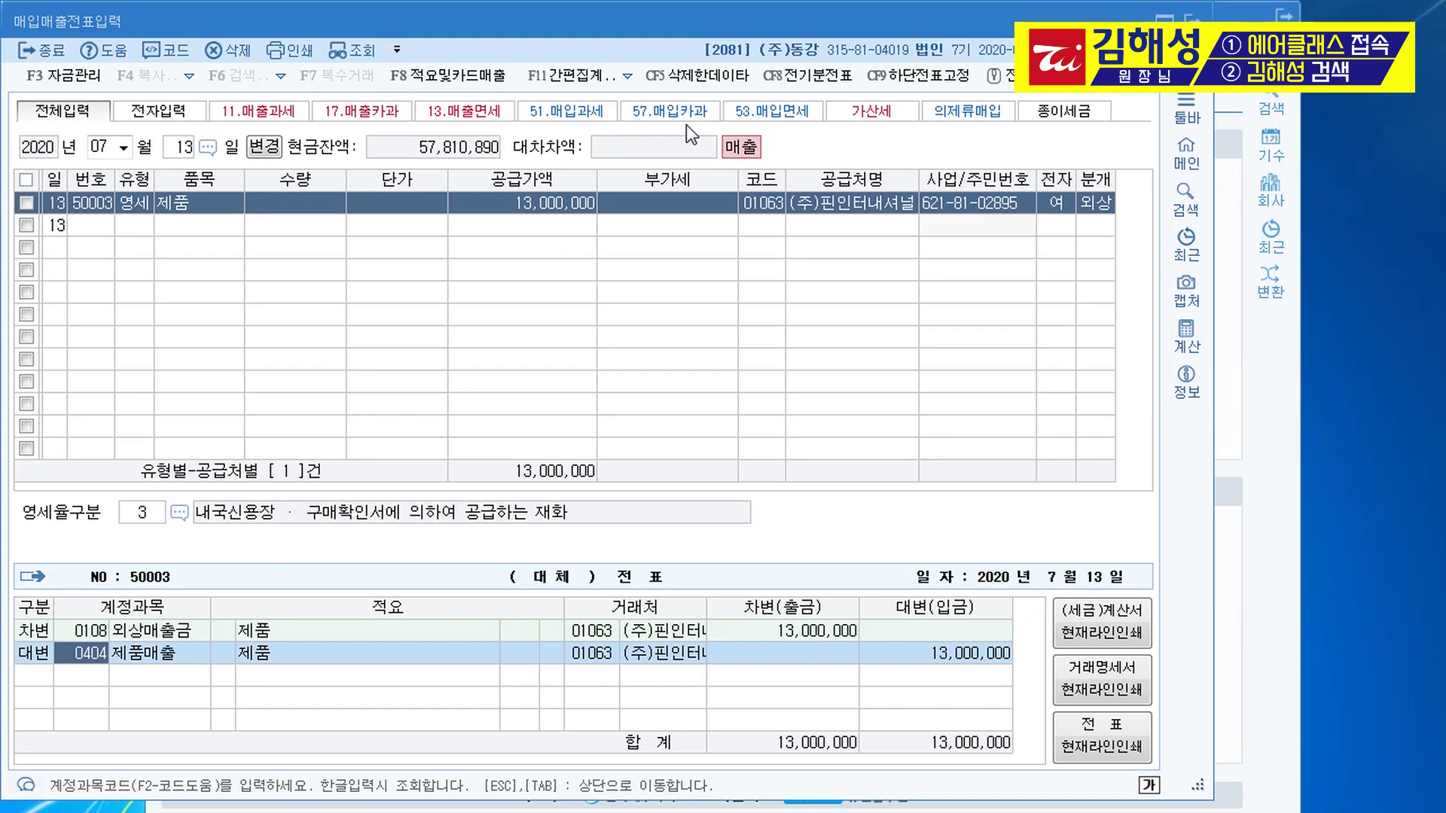
pyautogui.press('Return')
pyautogui.press('Return')
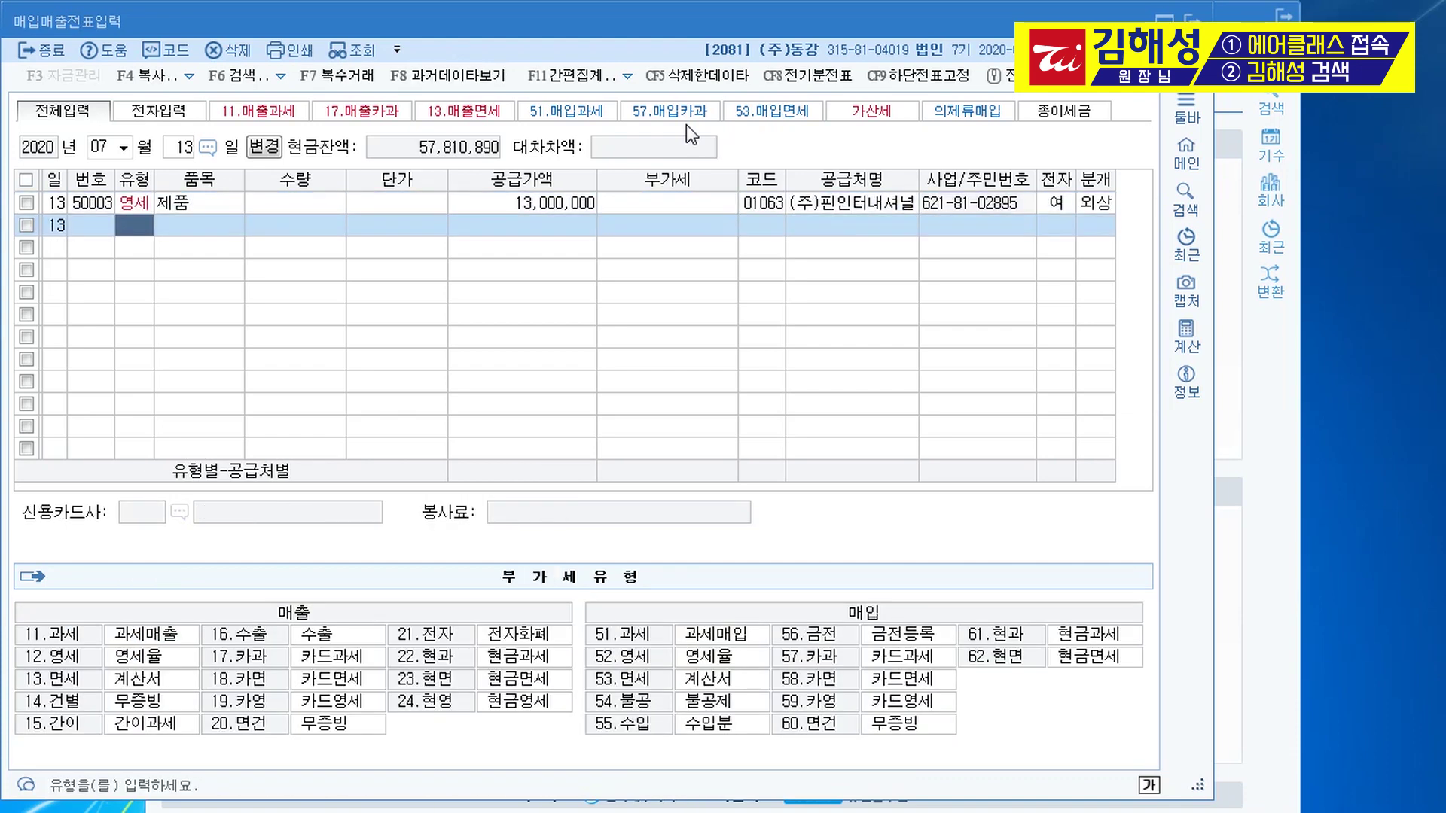
# - Change the entry date to July 15 and start a type 51 과세 purchase entry
pyautogui.write('15')
pyautogui.press('Return')
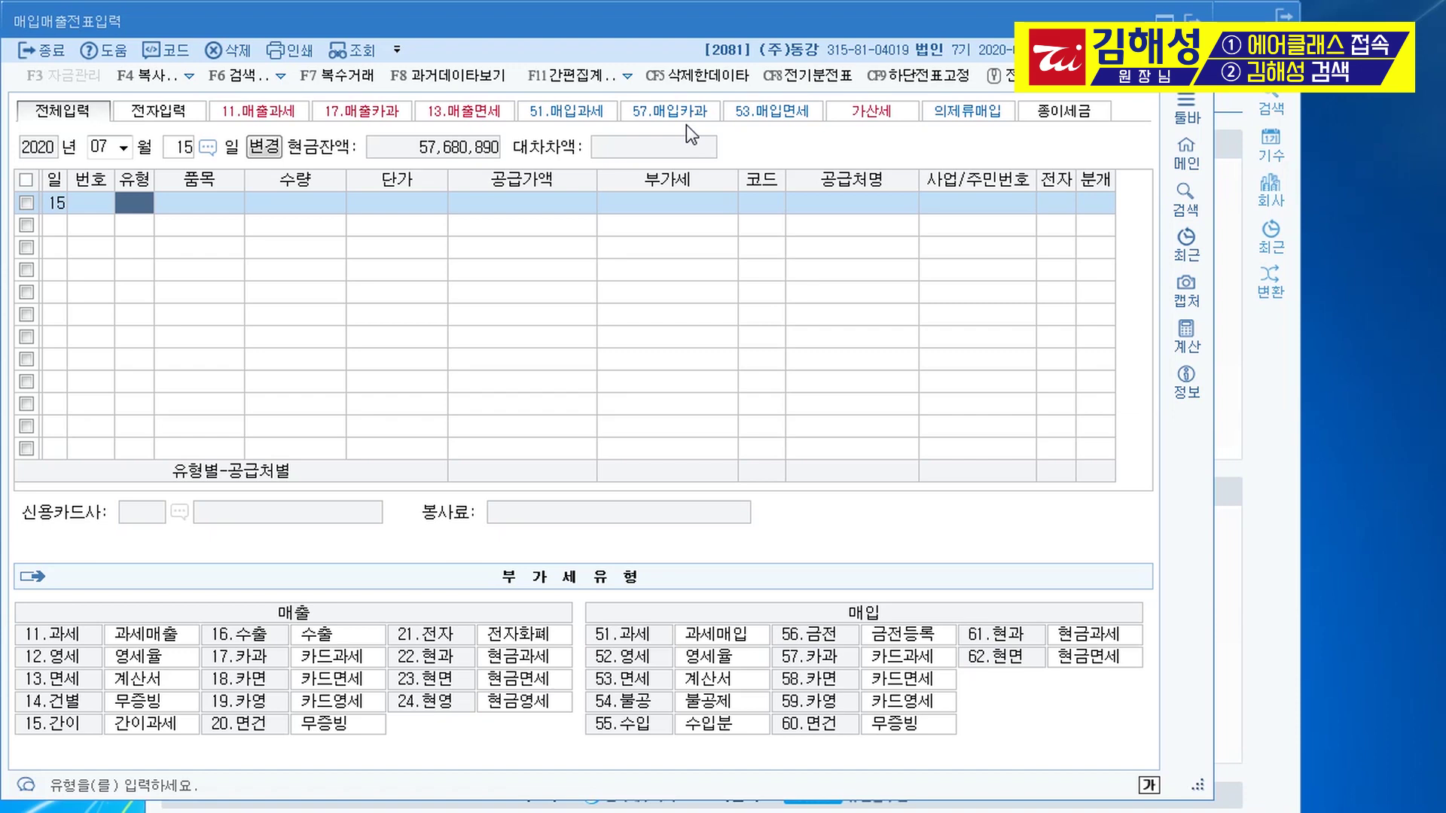
pyautogui.write('51')
pyautogui.press('Return')
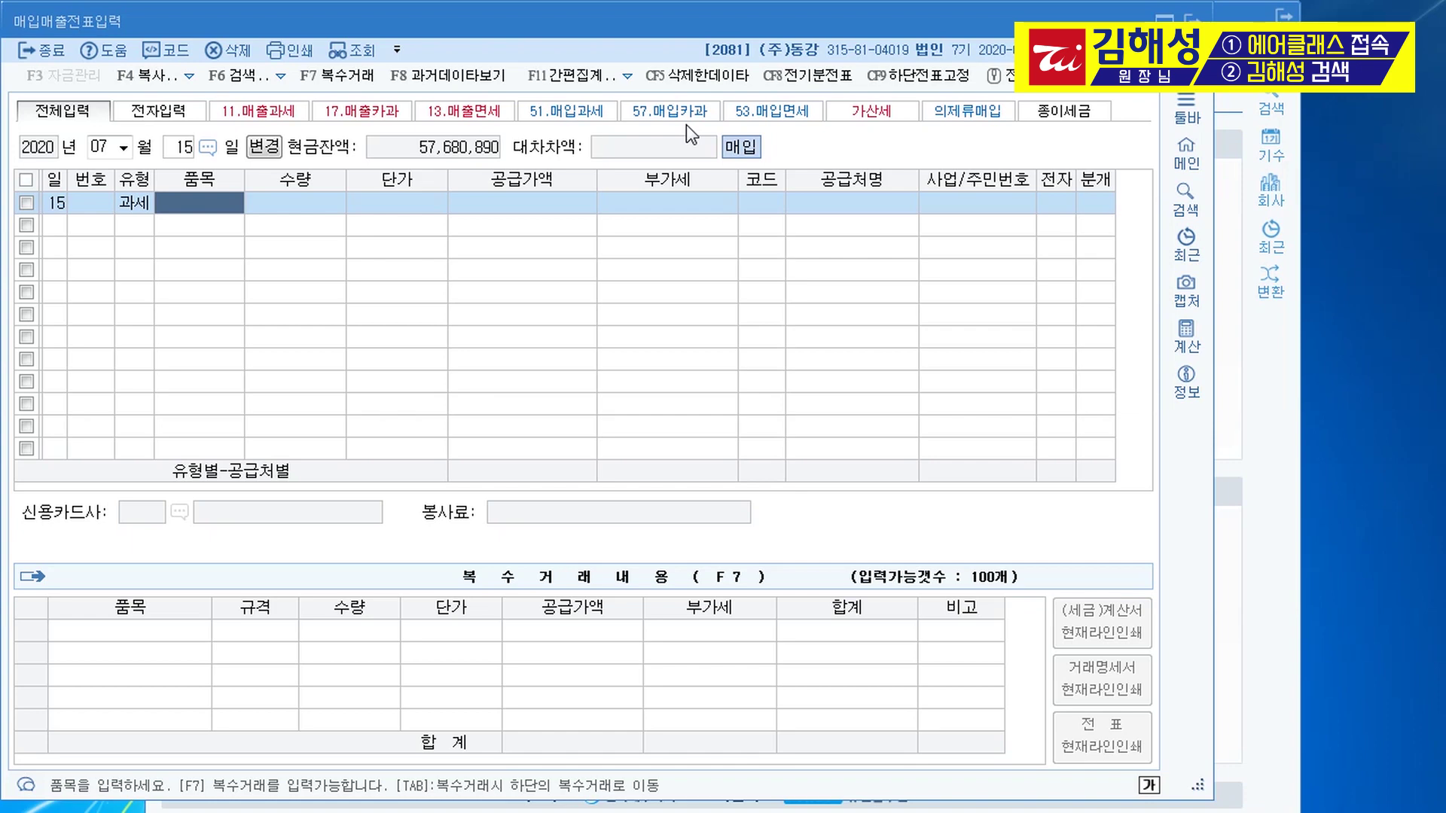
# - Enter item 간판 with a supply amount of 4,000,000 and accept the calculated VAT
pyautogui.write('간판')
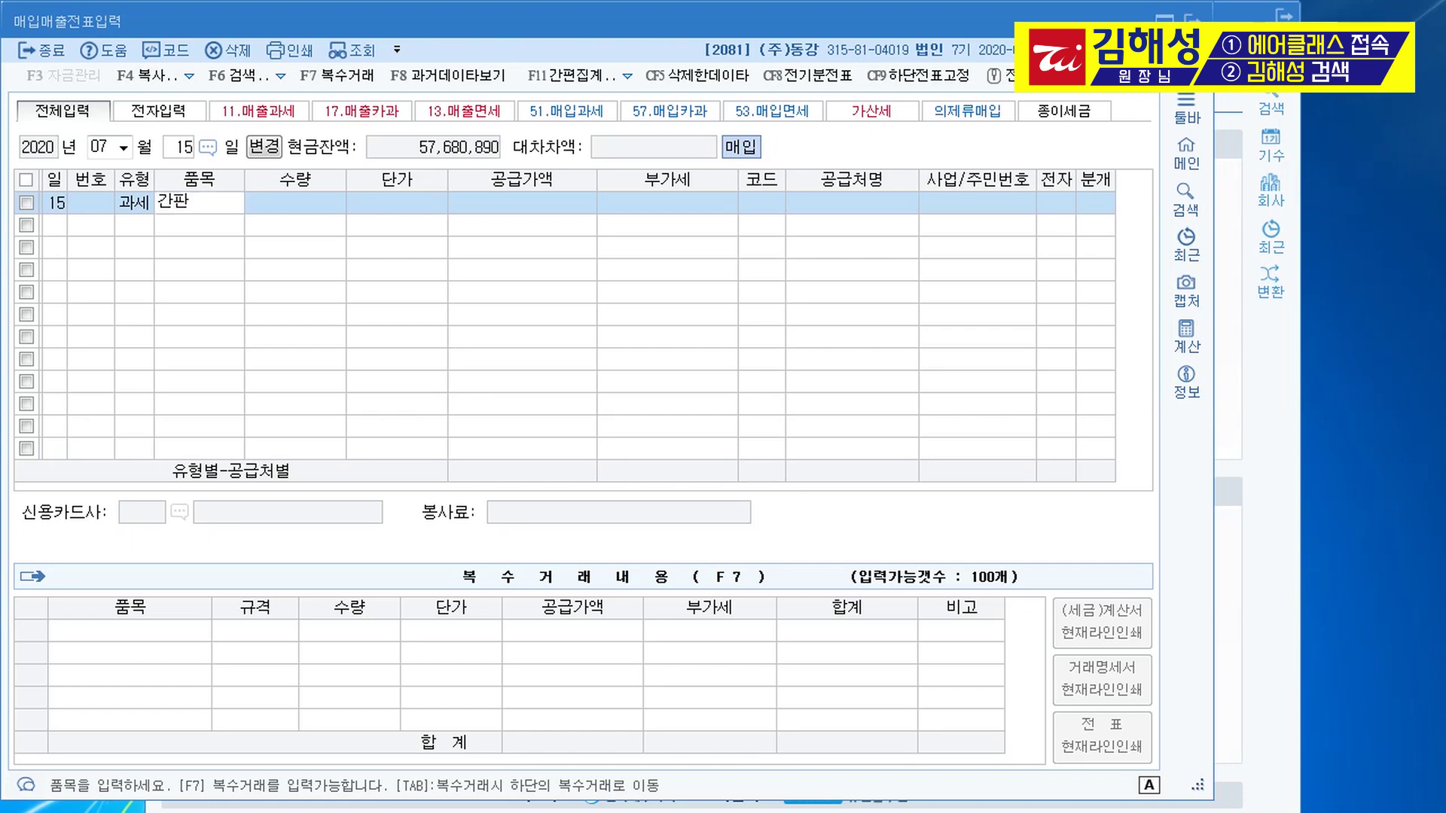
pyautogui.press('Return')
pyautogui.press('Return')
pyautogui.press('Return')
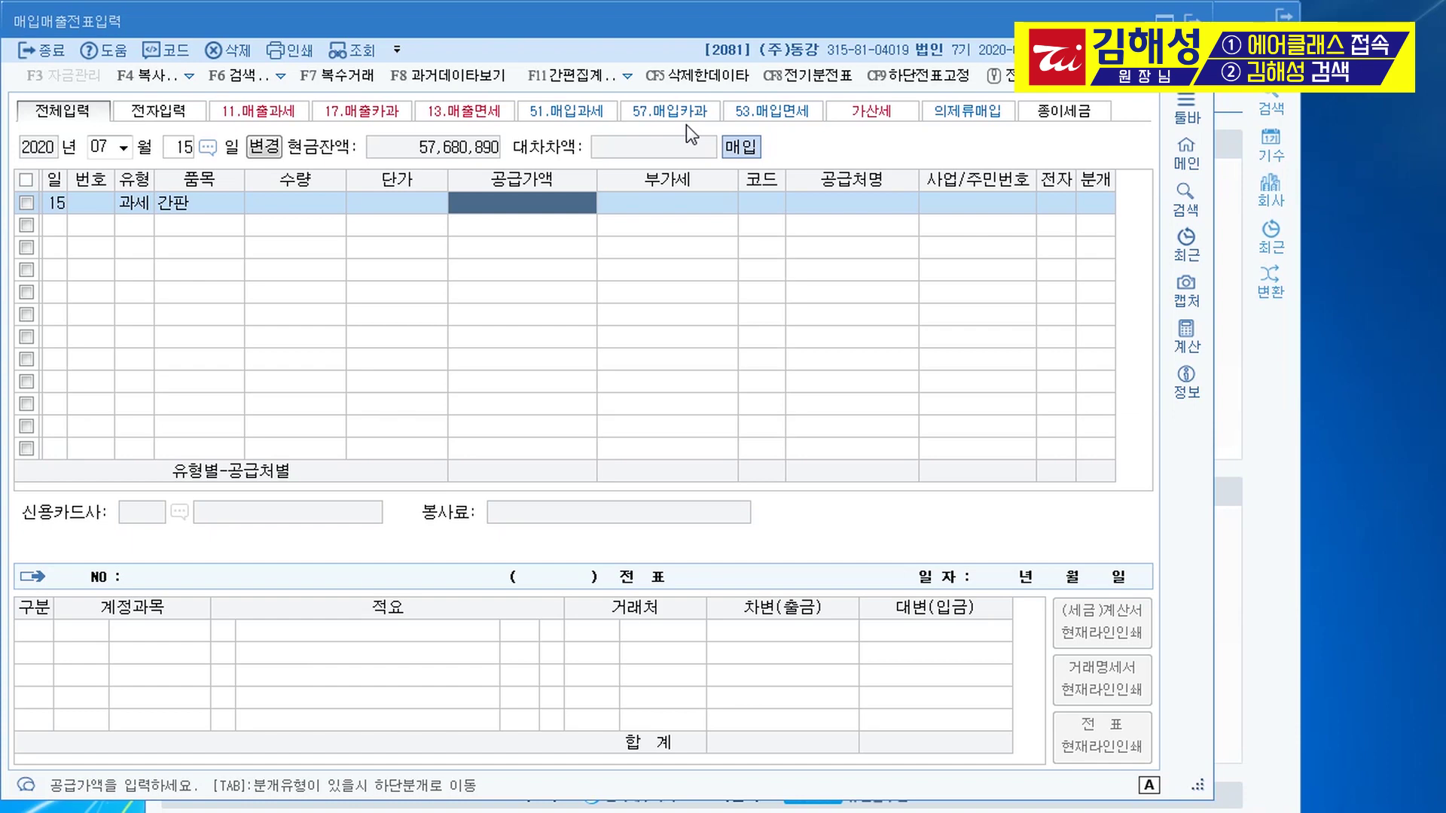
pyautogui.write('4000000')
pyautogui.press('Return')
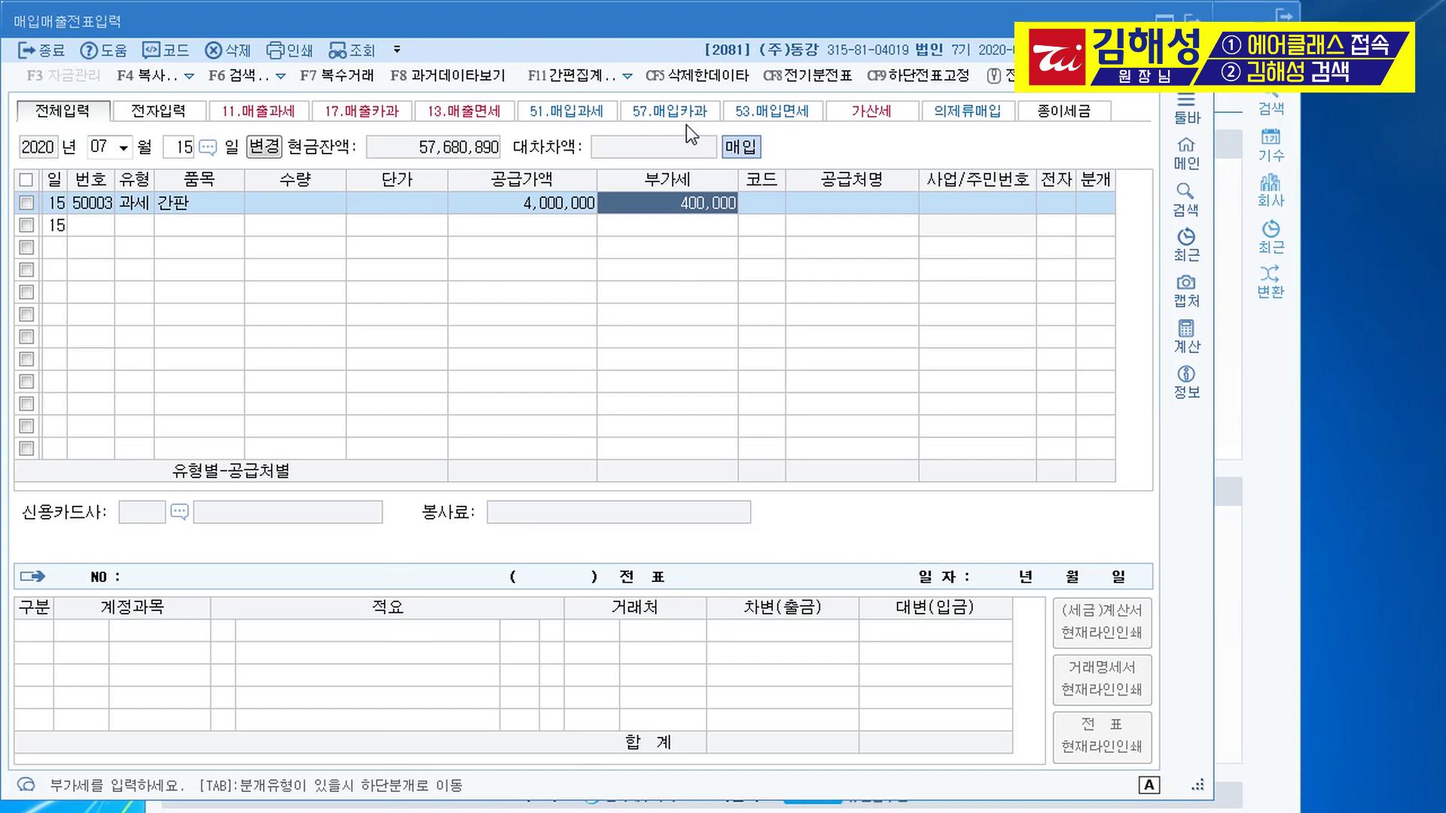
pyautogui.press('Return')
# - Choose 알리다광고 as the supplier for the 간판 purchase and mark the invoice as electronic
pyautogui.write('알리')
pyautogui.press('Return')
pyautogui.press('Return')
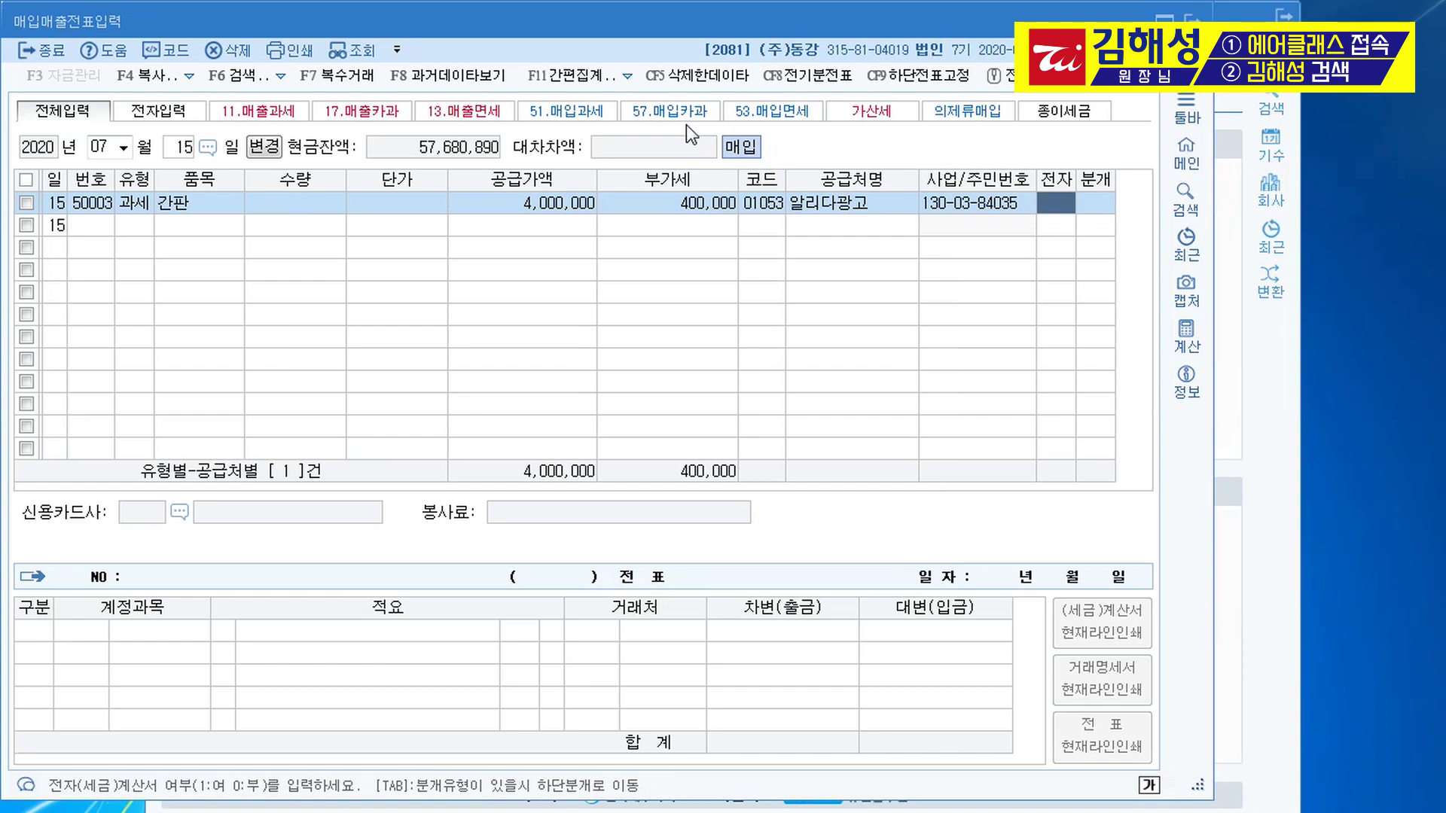
pyautogui.write('1')
pyautogui.press('Return')
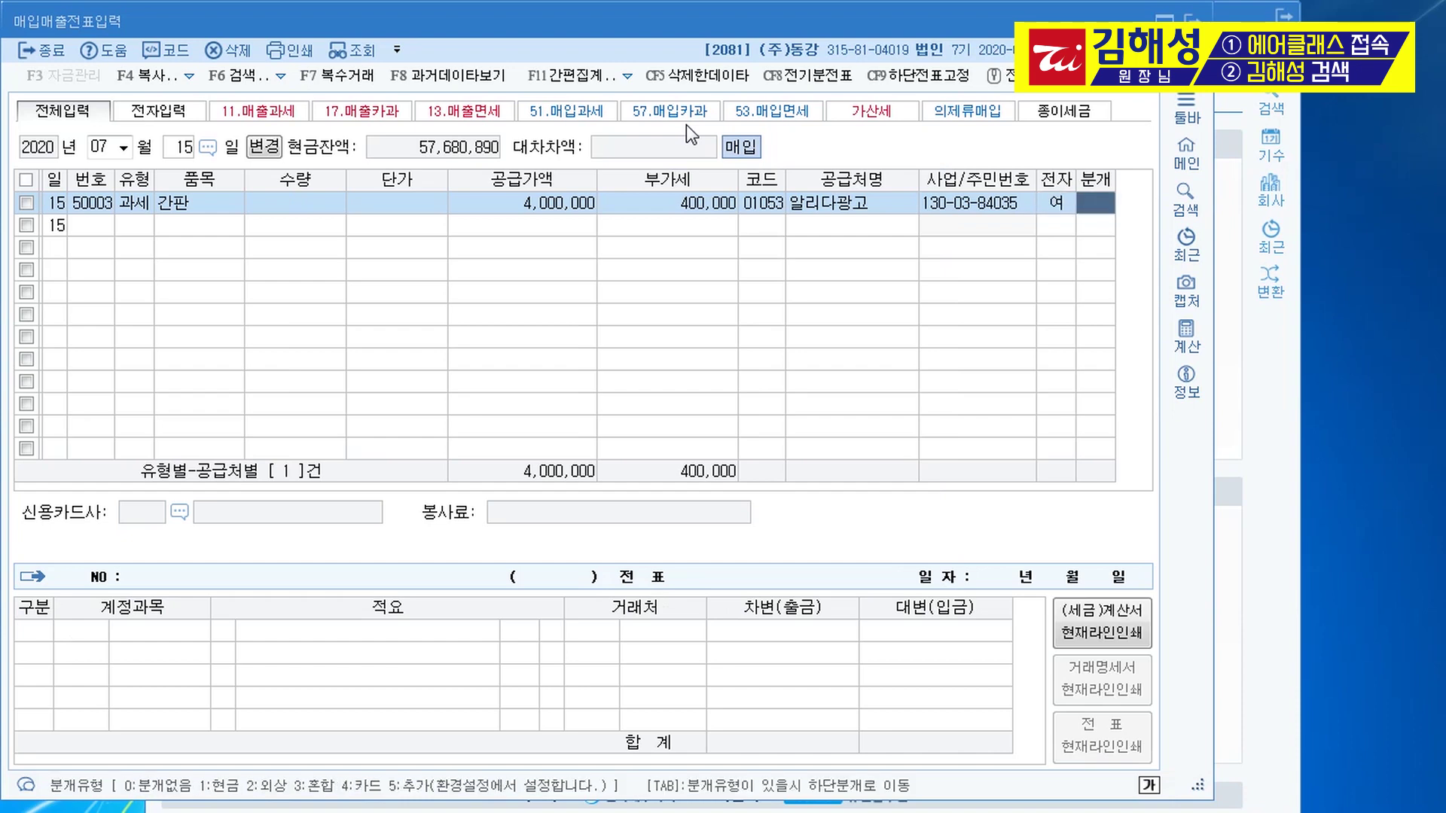
# - Set the 간판 purchase's journal type to 혼합 and change its 원재료 debit line to account 202 건물
pyautogui.write('3')
pyautogui.press('Return')
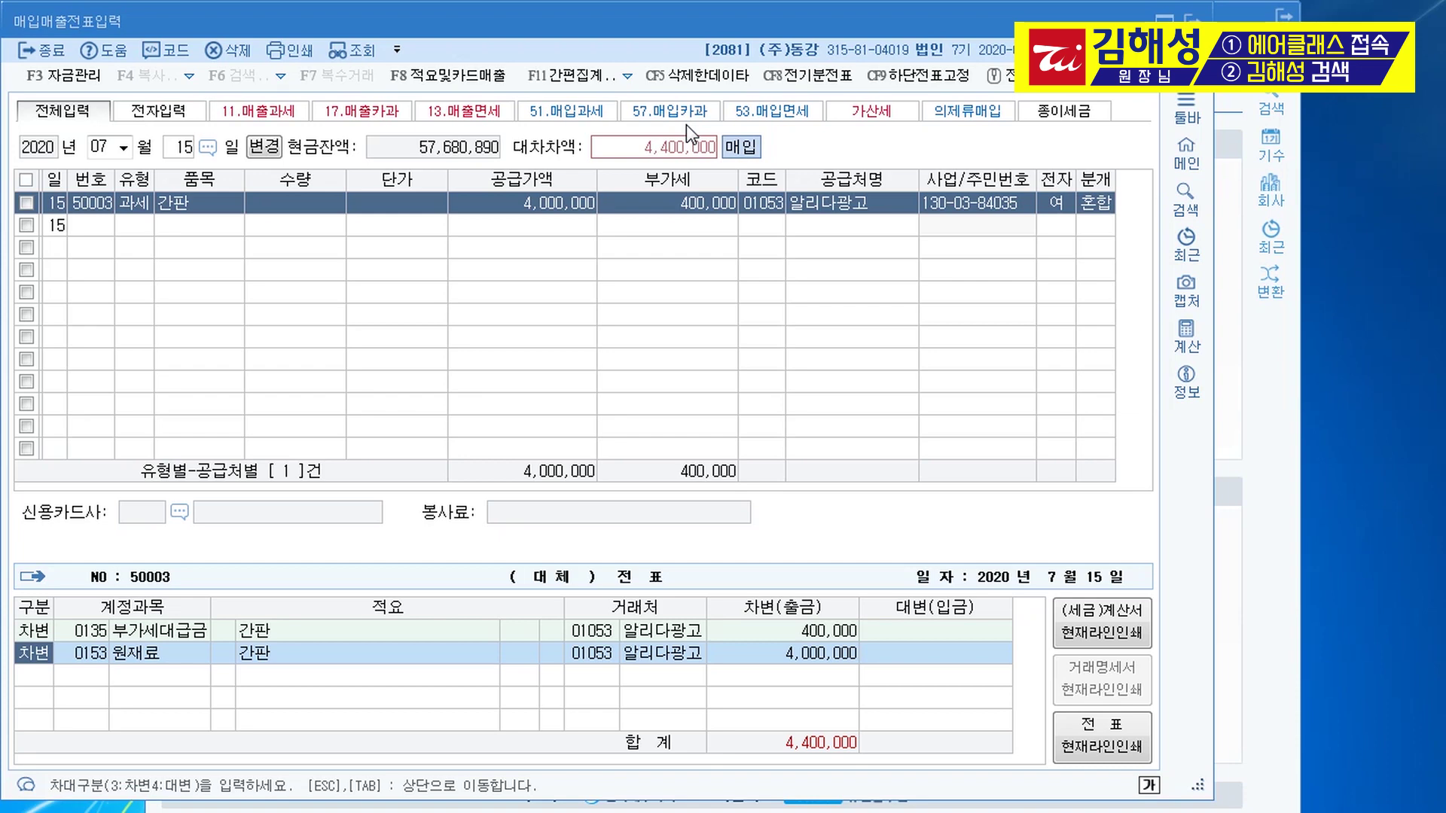
pyautogui.press('Return')
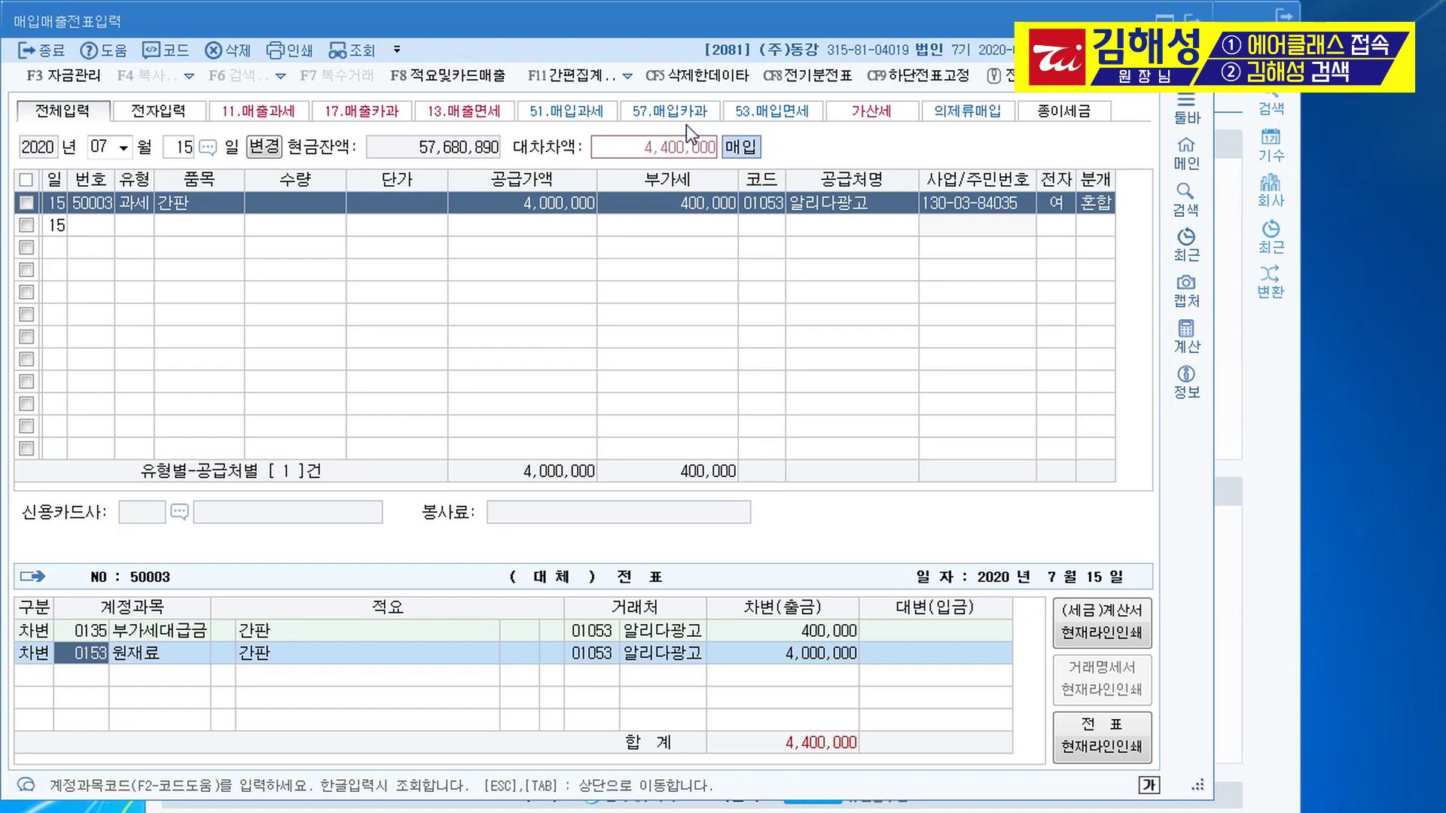
pyautogui.write('0202')
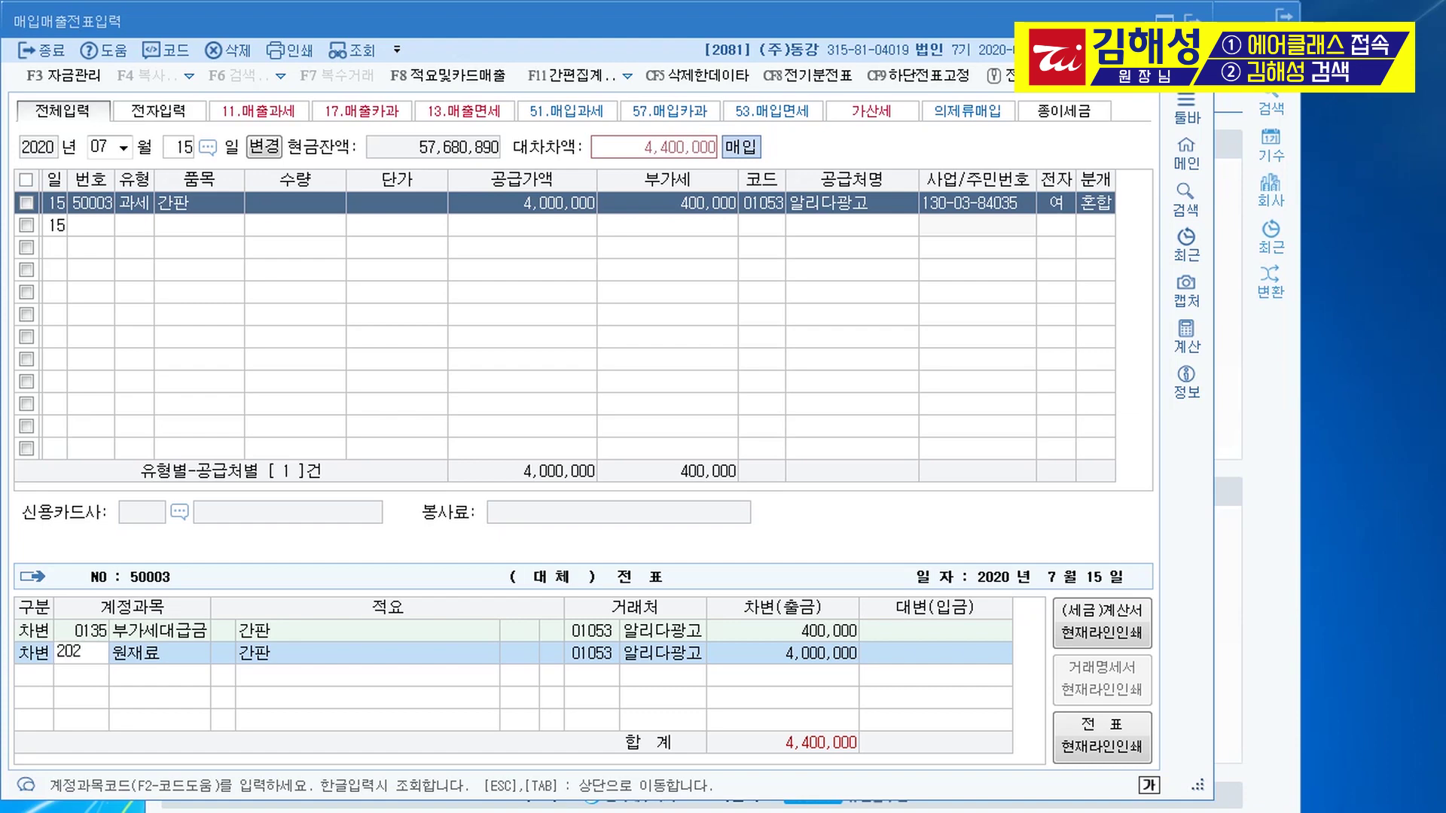
pyautogui.press('Return')
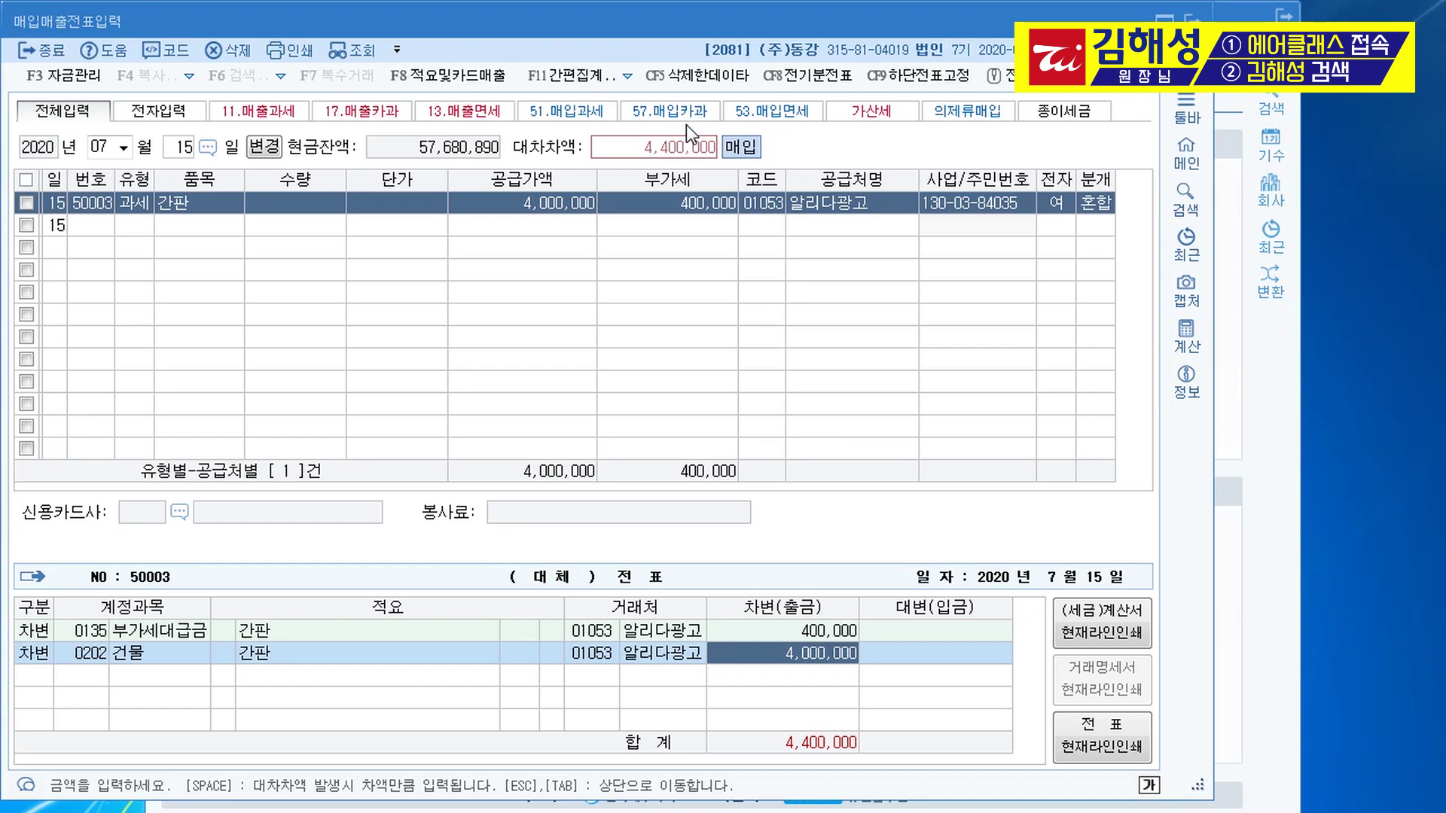
pyautogui.press('Return')
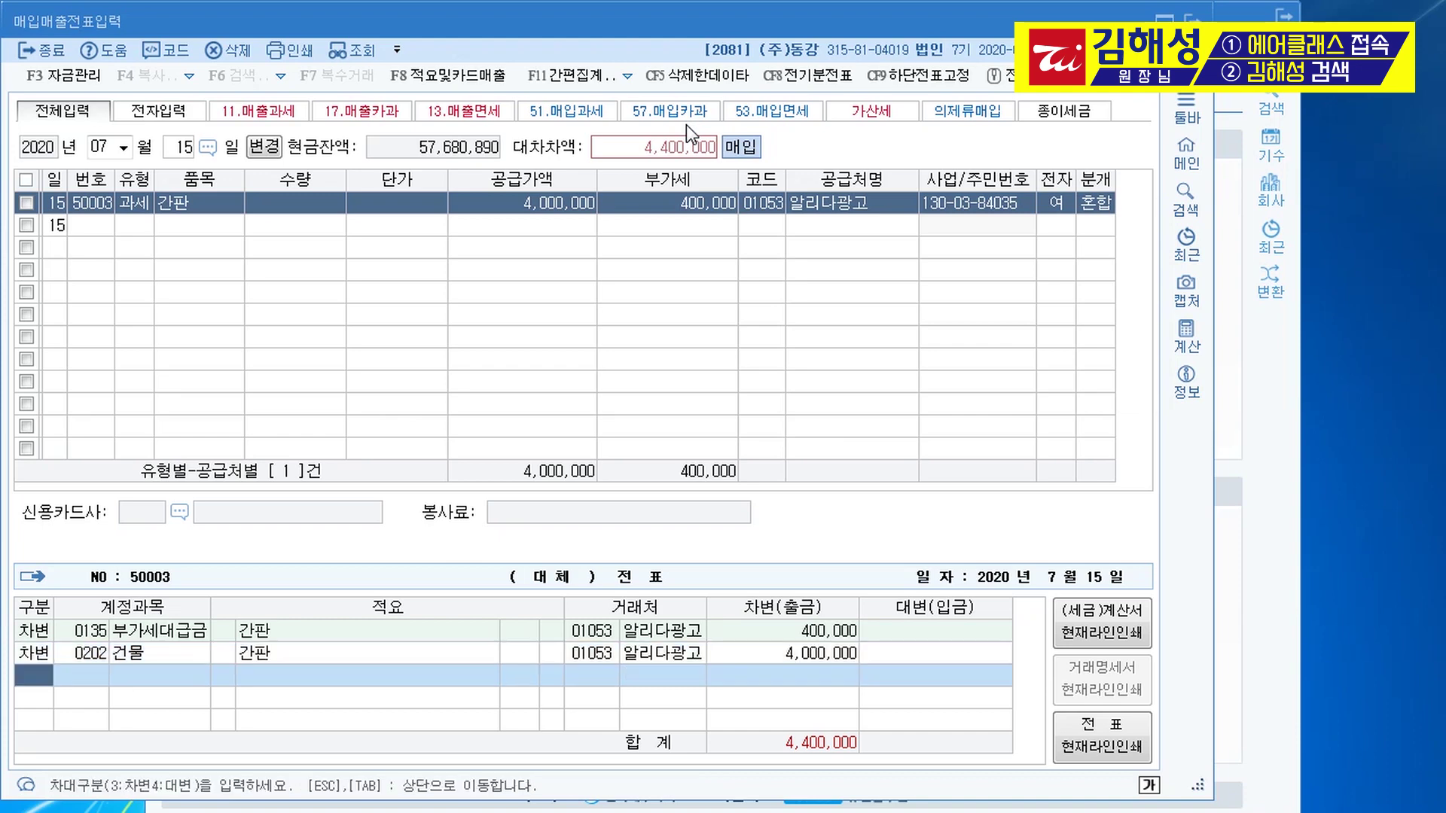
# - Add a credit line to account 253 미지급금 for 4,400,000 and complete the 간판 purchase entry
pyautogui.write('4')
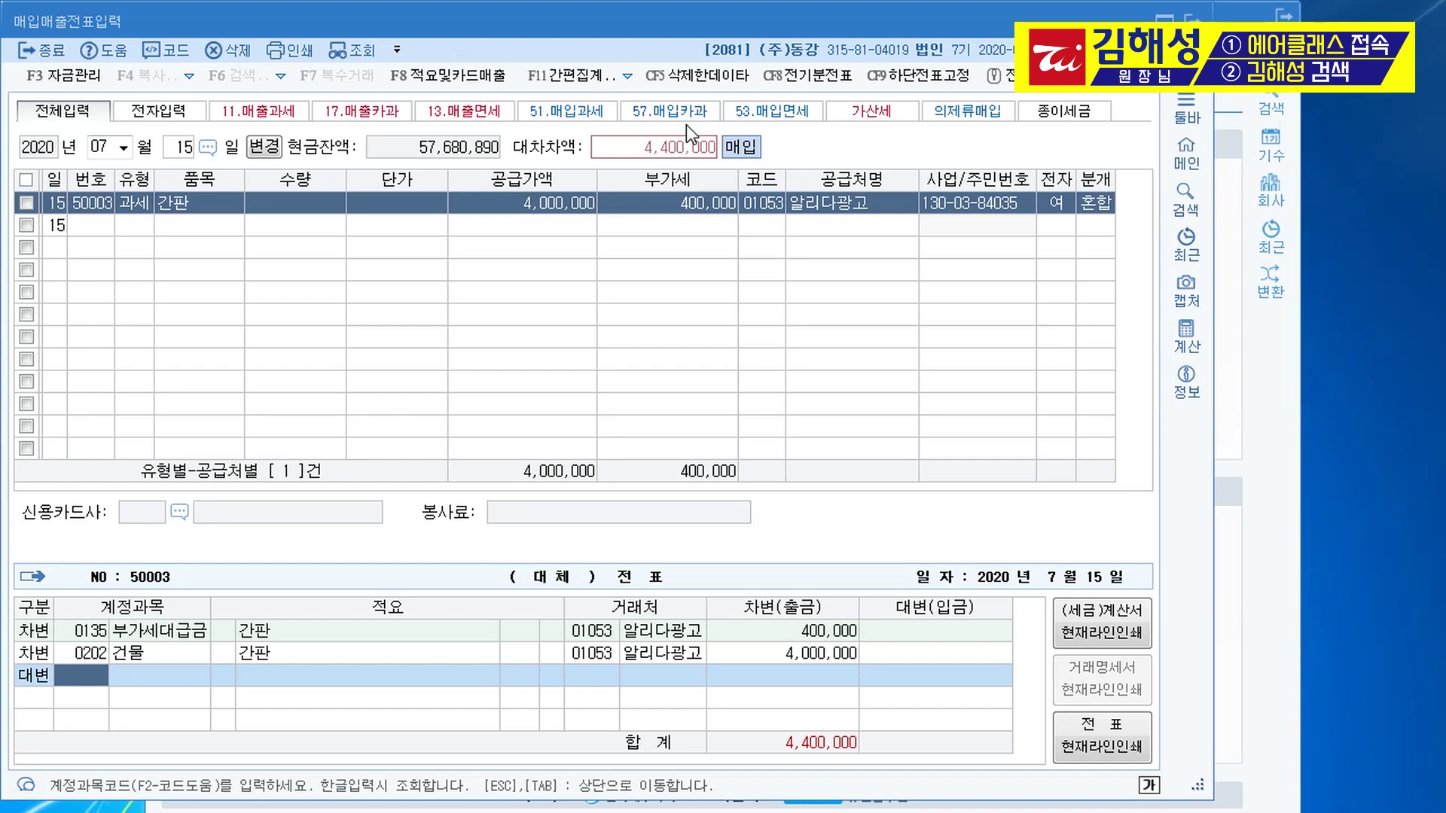
pyautogui.write('253')
pyautogui.press('Return')
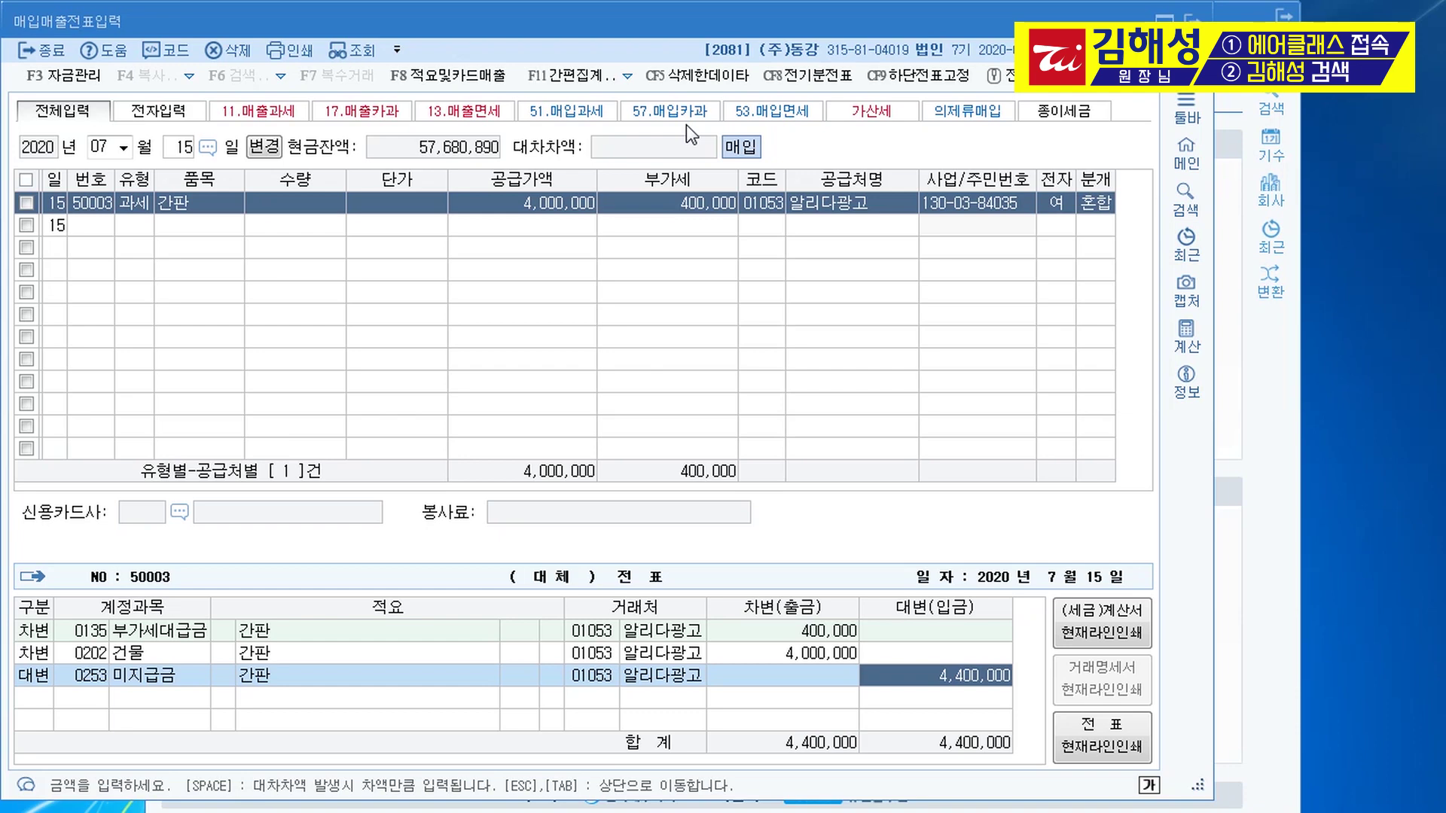
pyautogui.click(402, 652)
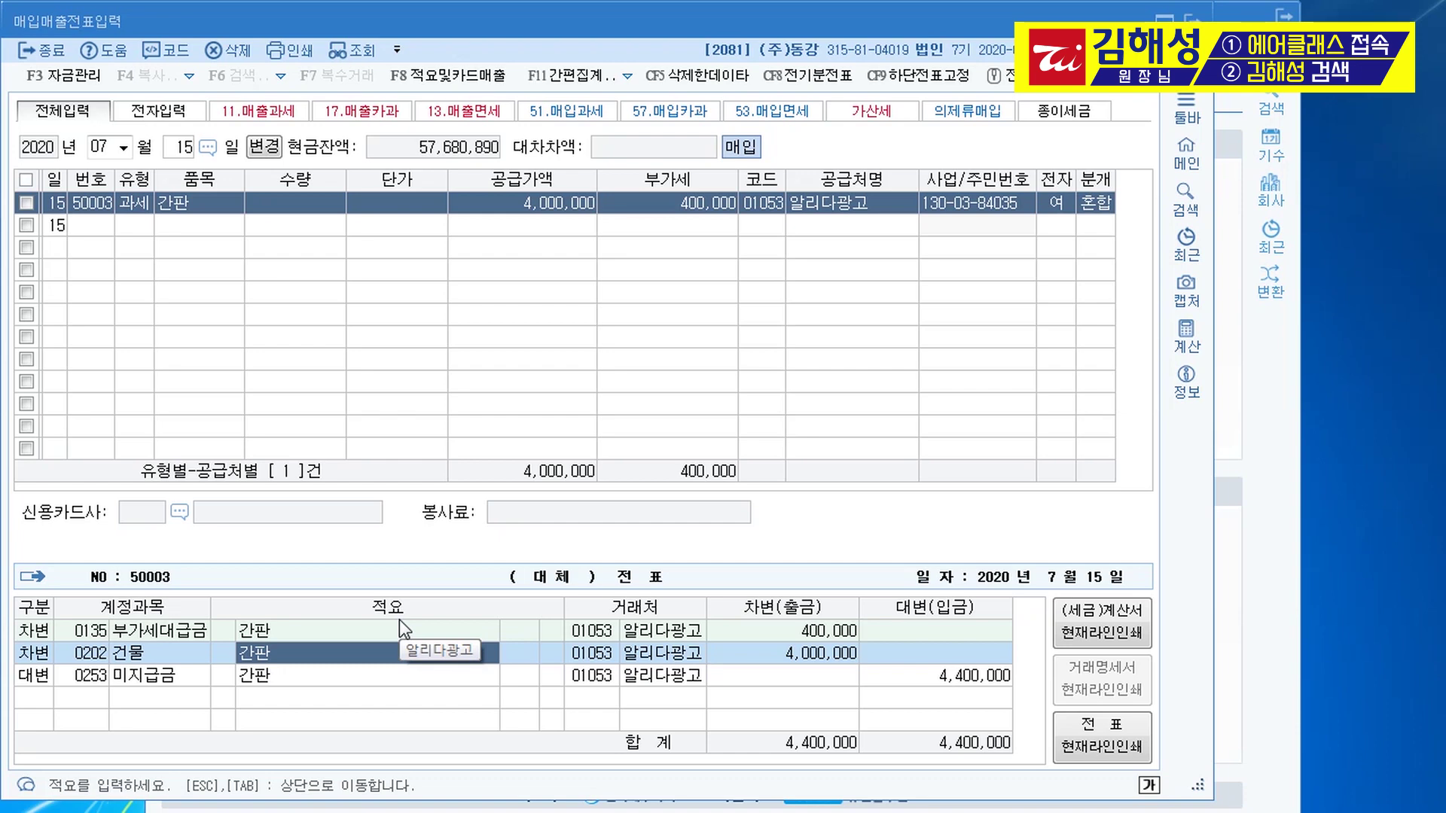
pyautogui.press('Down')
pyautogui.press('Return')
pyautogui.press('Return')
pyautogui.press('Return')
pyautogui.press('Return')
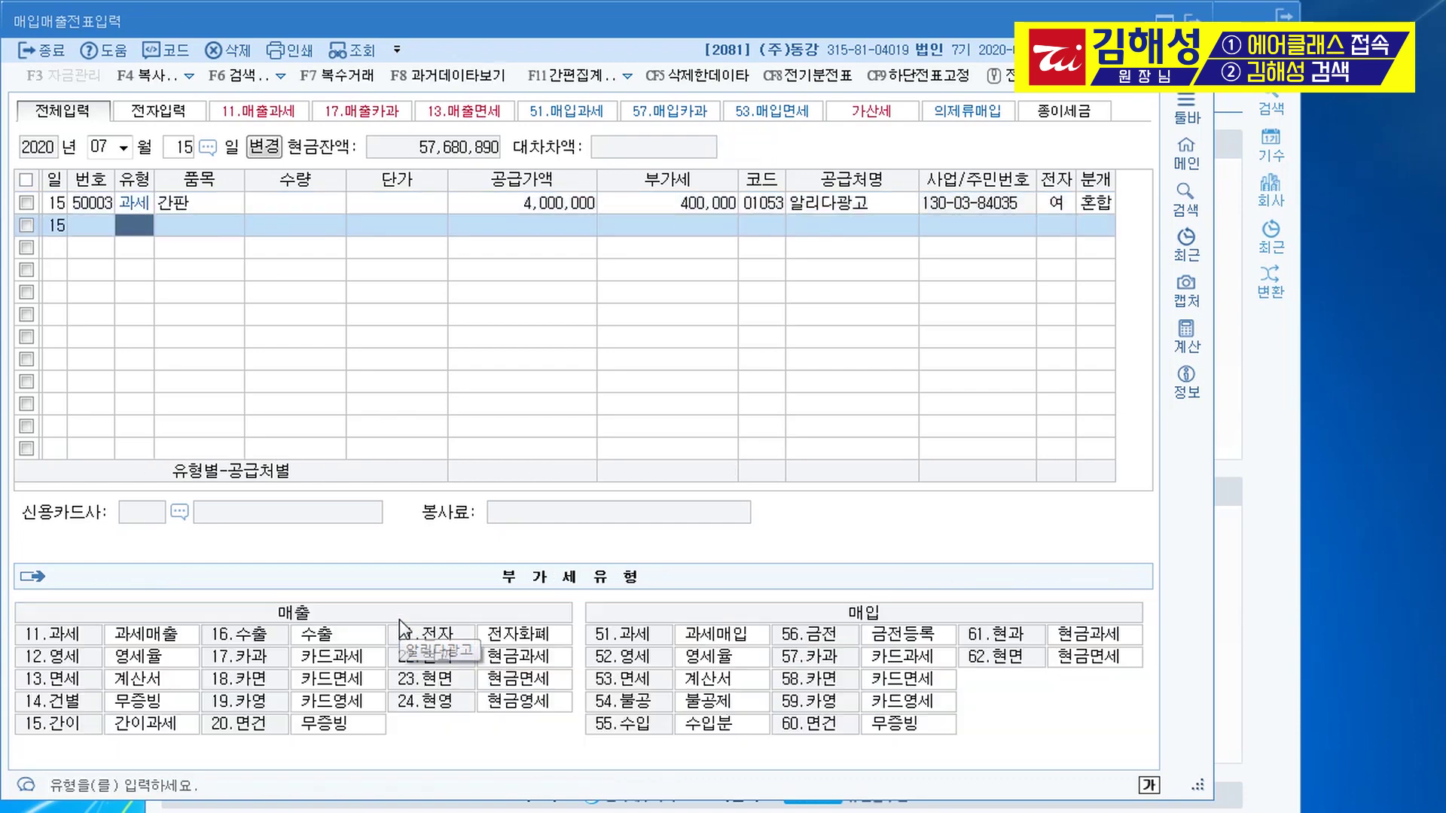
# - Change the entry date to October 11 and start a type 11 과세 sales entry
pyautogui.press('Escape')
pyautogui.press('Escape')
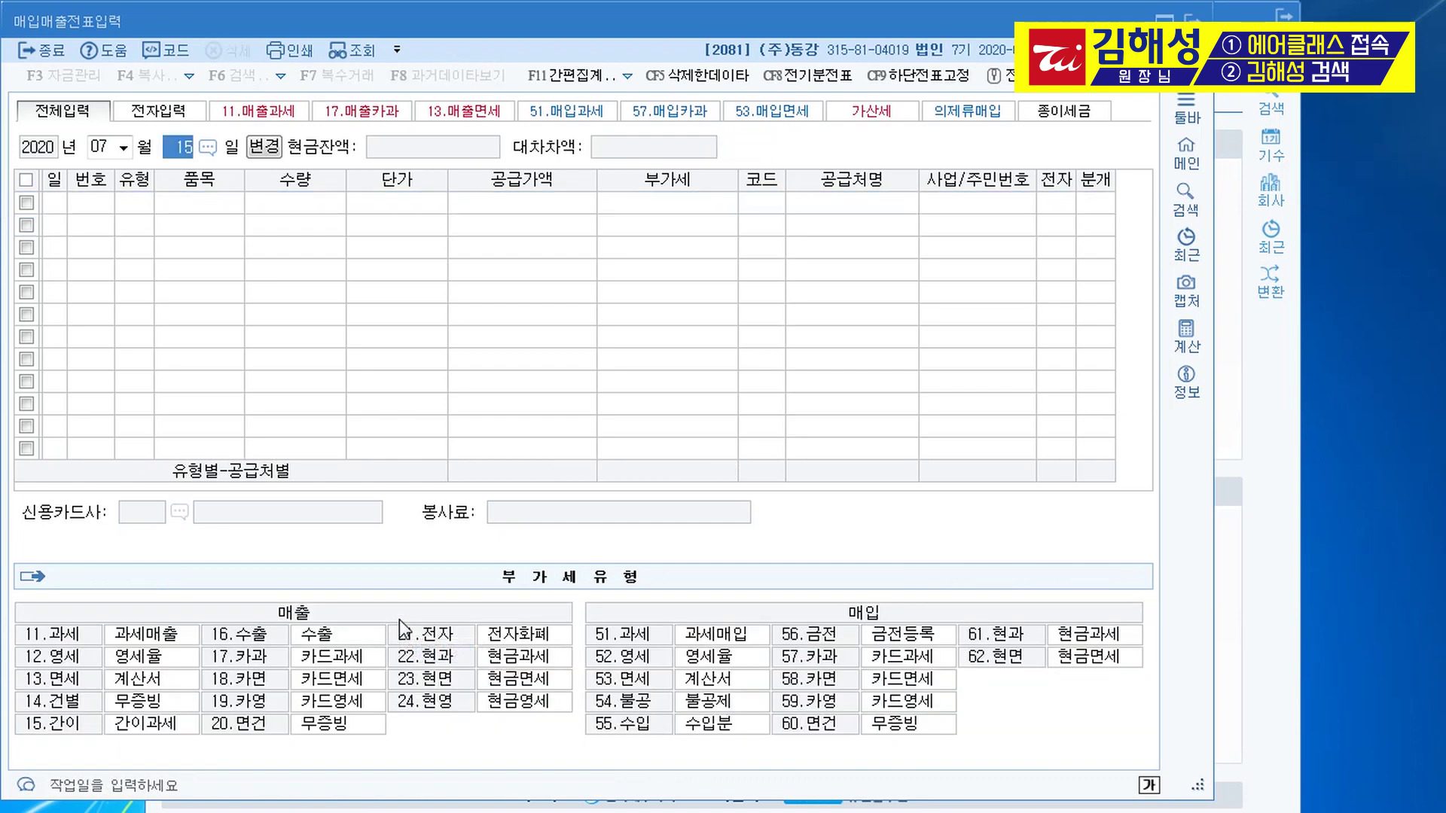
pyautogui.write('1011')
pyautogui.press('Return')
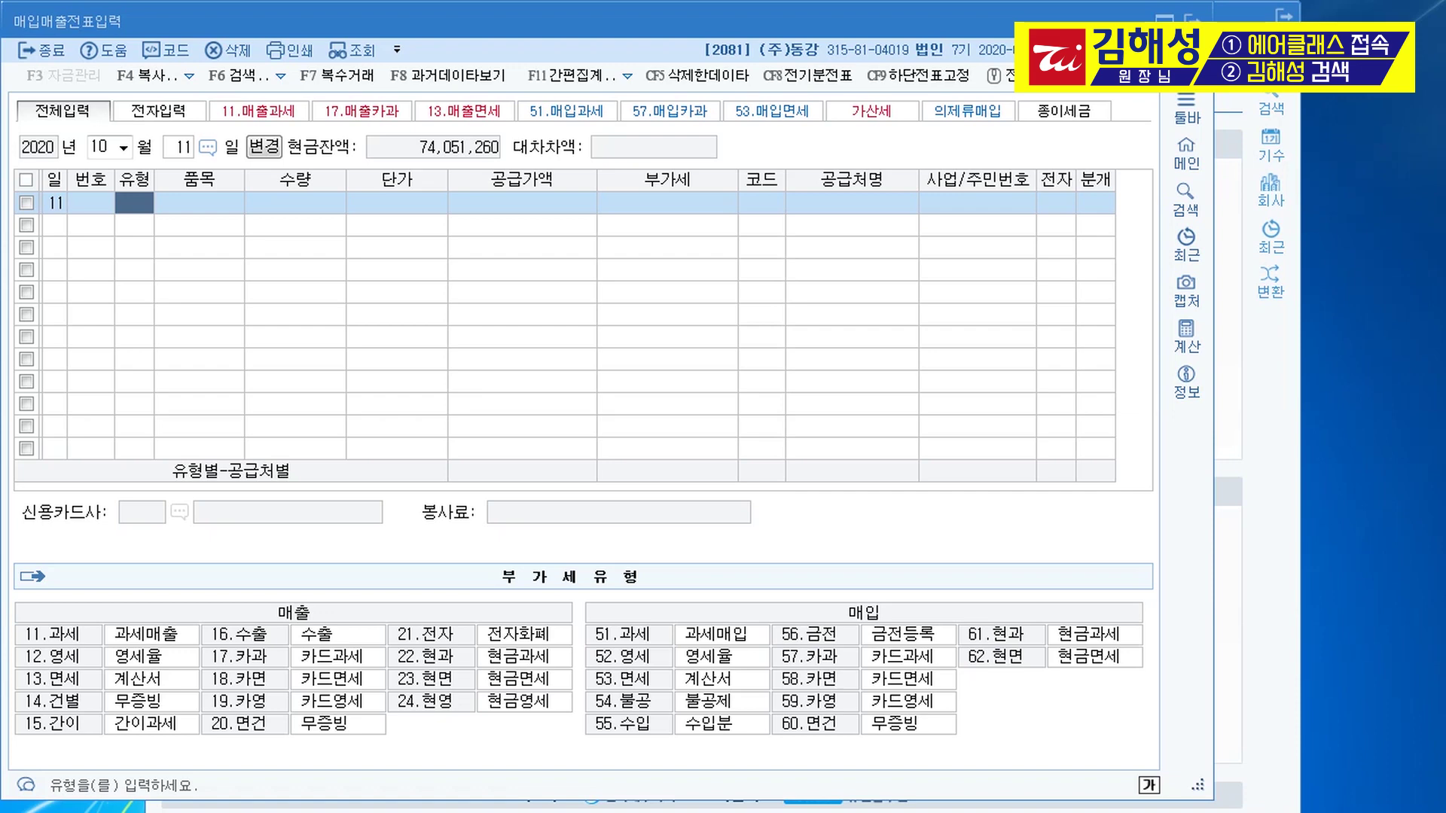
pyautogui.write('11')
pyautogui.press('Return')
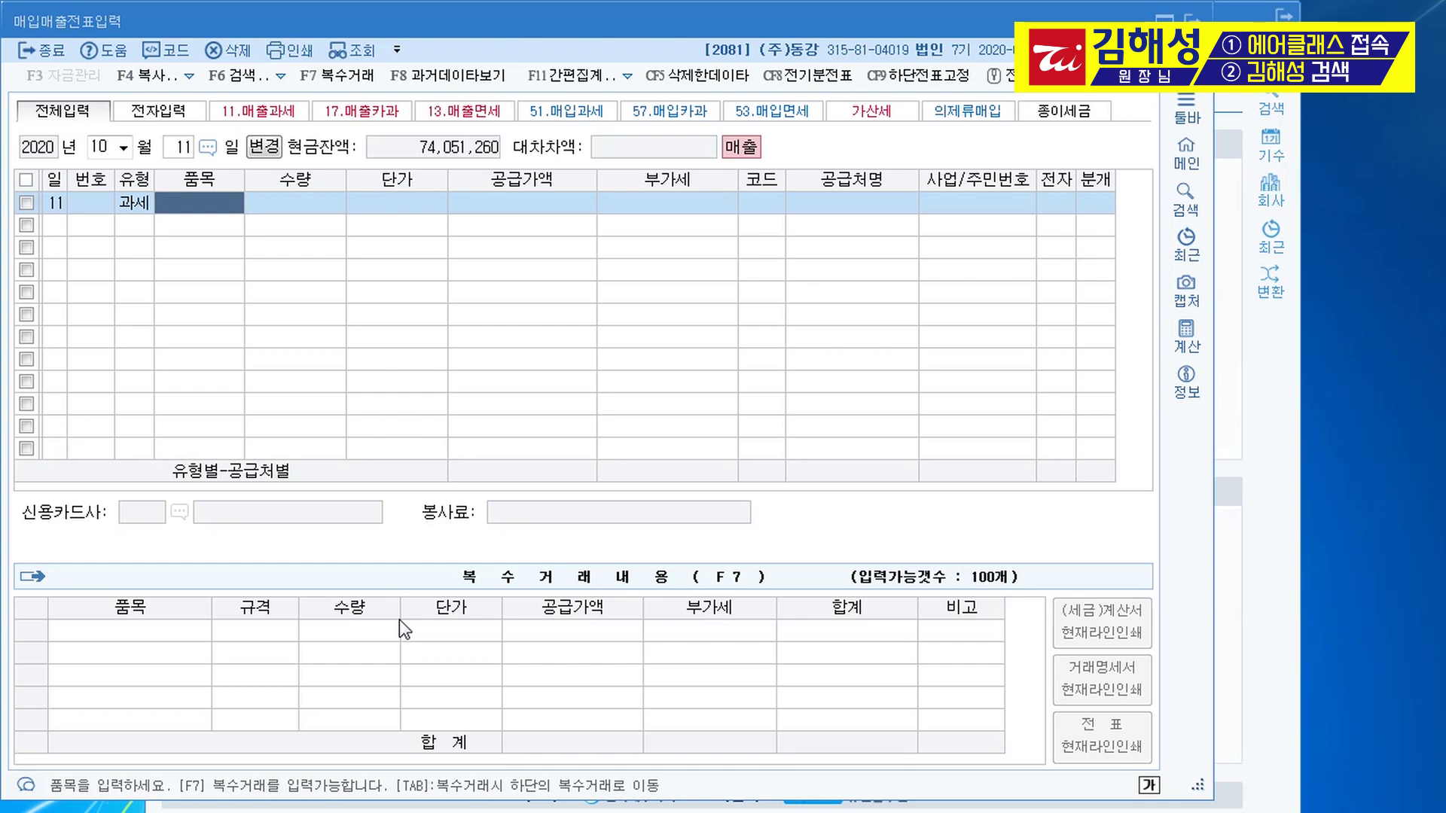
# - Enter item 차량 with a supply amount of 1,000,000 and accept the calculated VAT
pyautogui.write('차량')
pyautogui.press('Return')
pyautogui.press('Return')
pyautogui.press('Return')
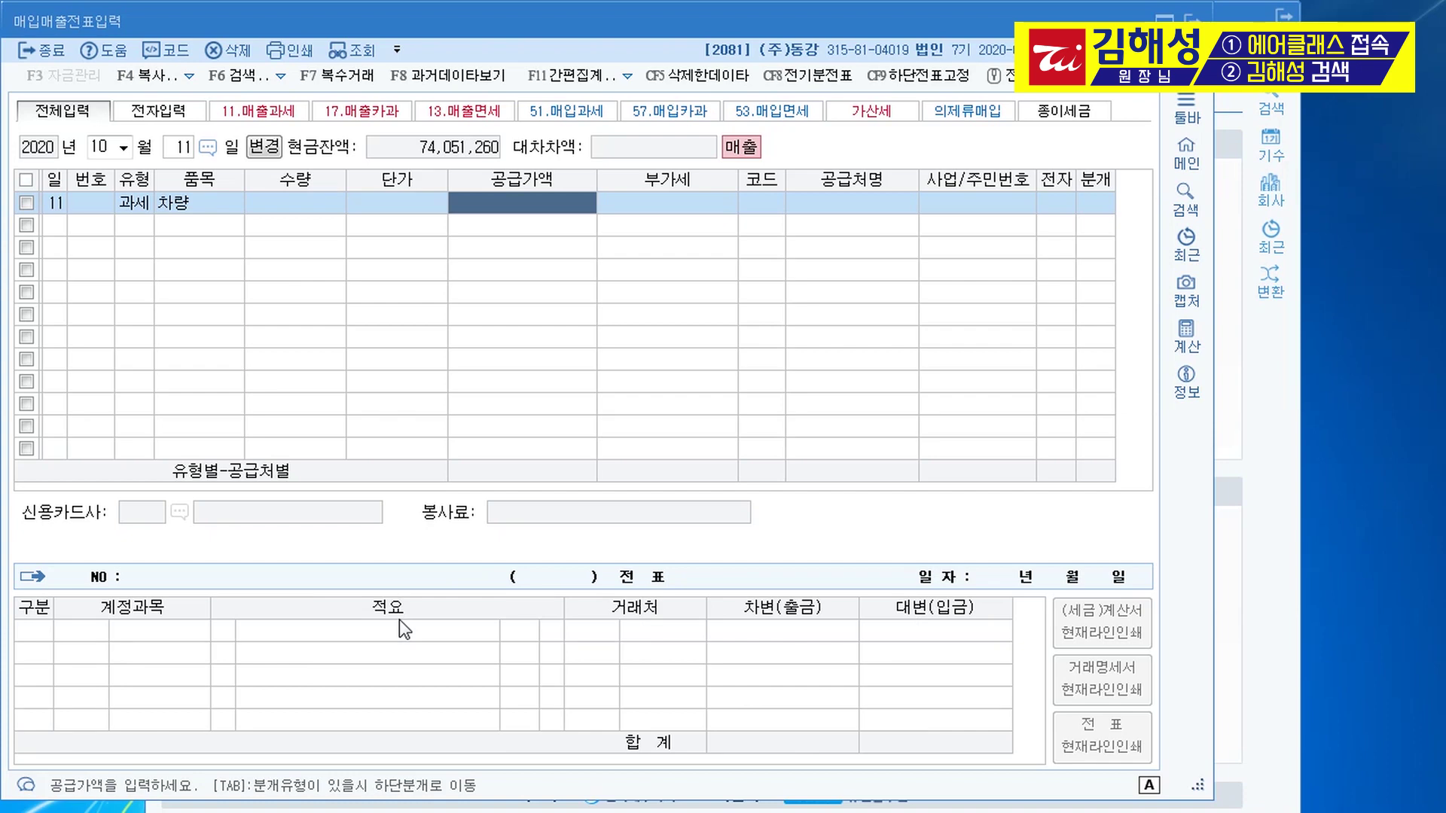
pyautogui.write('1000000')
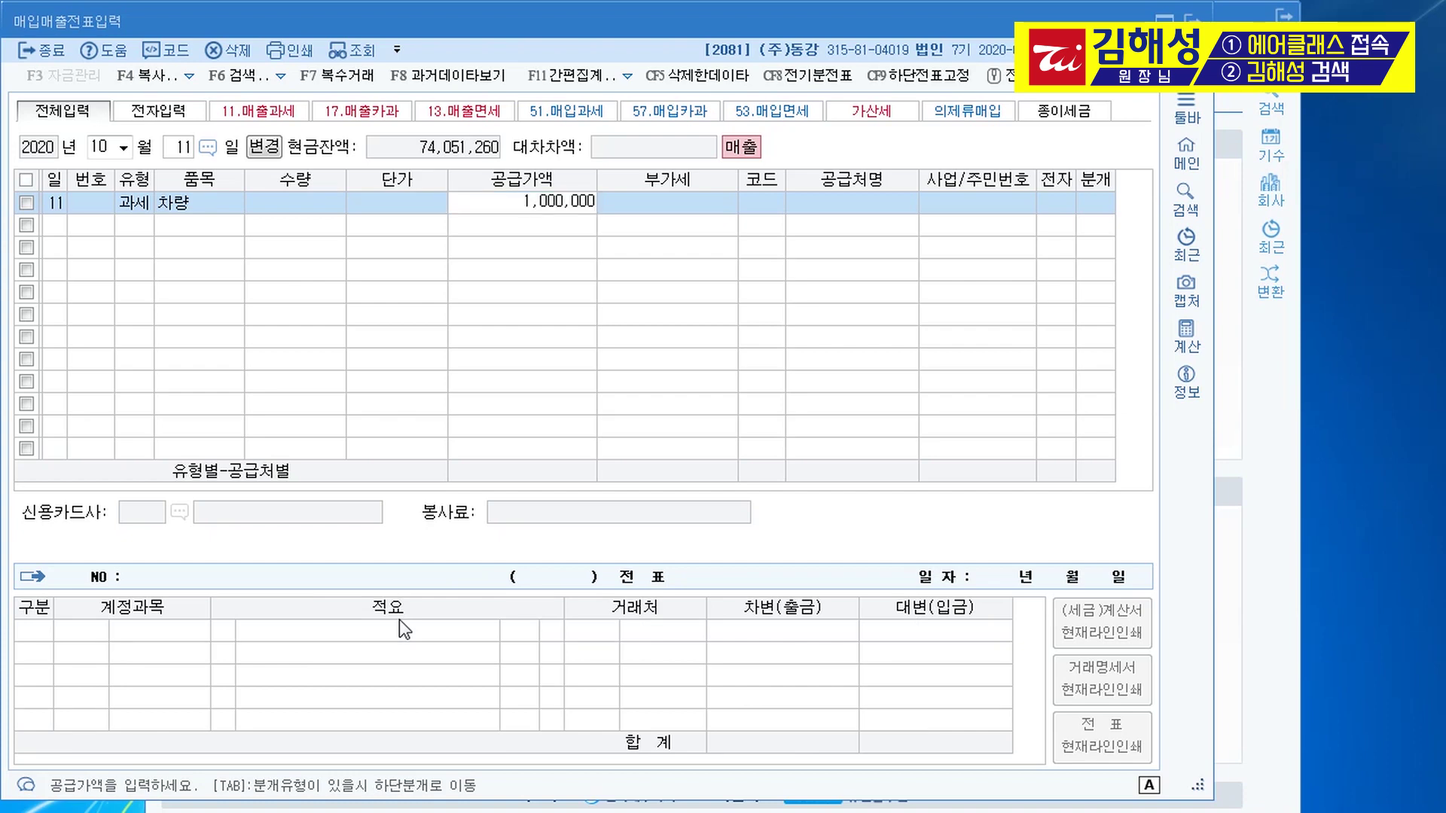
pyautogui.press('Return')
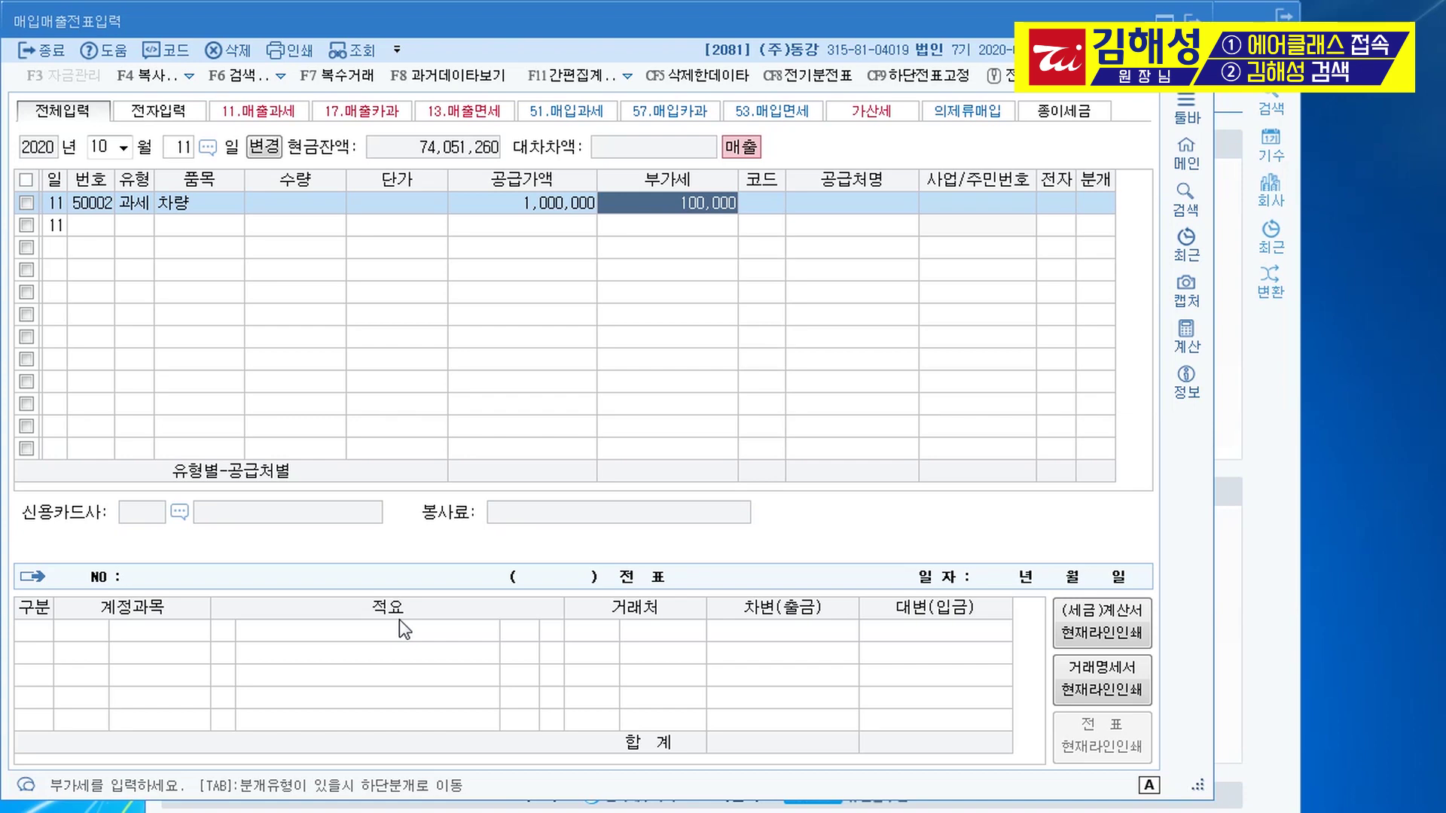
pyautogui.press('Return')
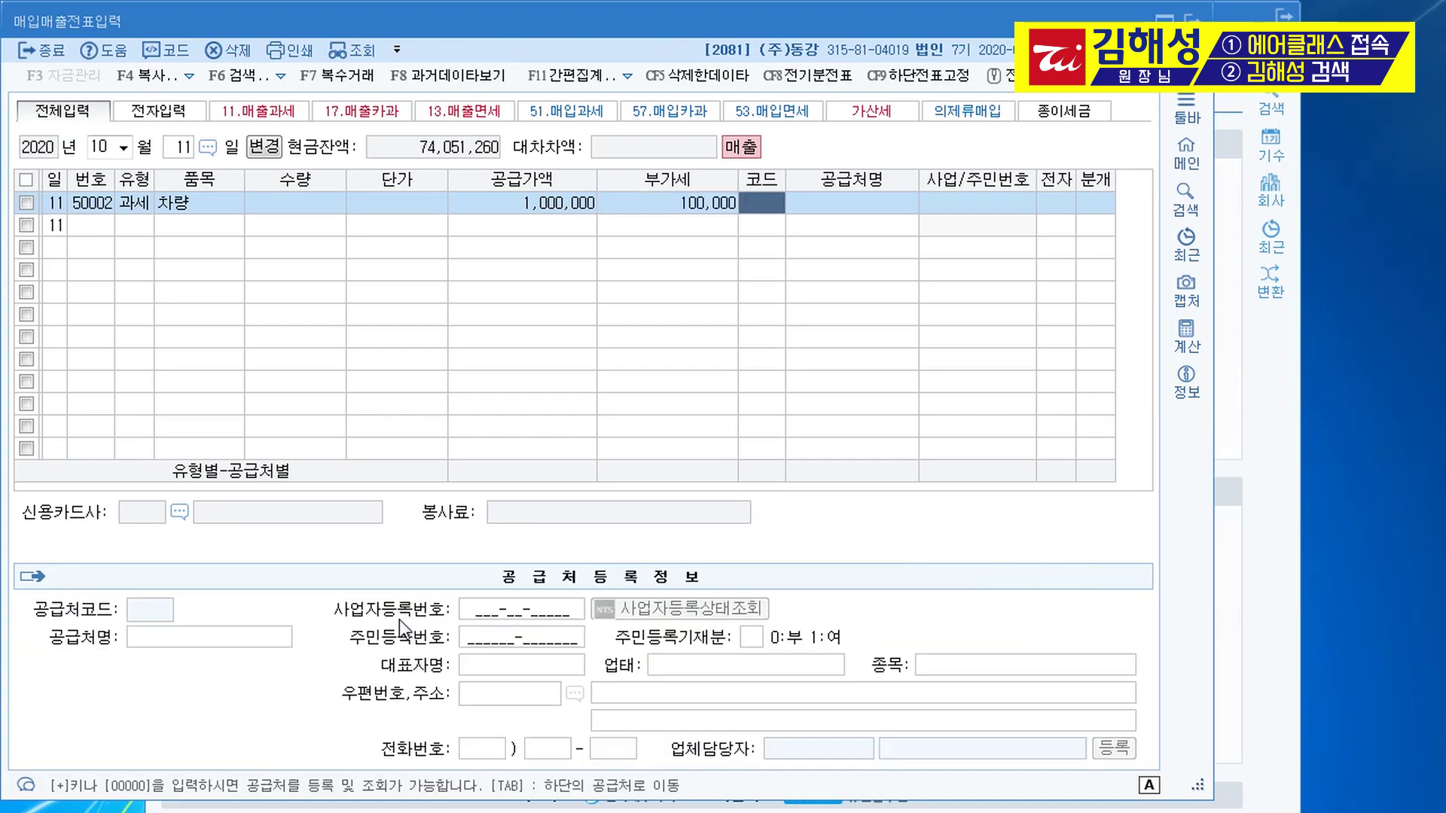
# - Choose K오토스중고차상사 as the trading partner for the 차량 sale and mark the invoice as electronic
pyautogui.write('오토')
pyautogui.press('Return')
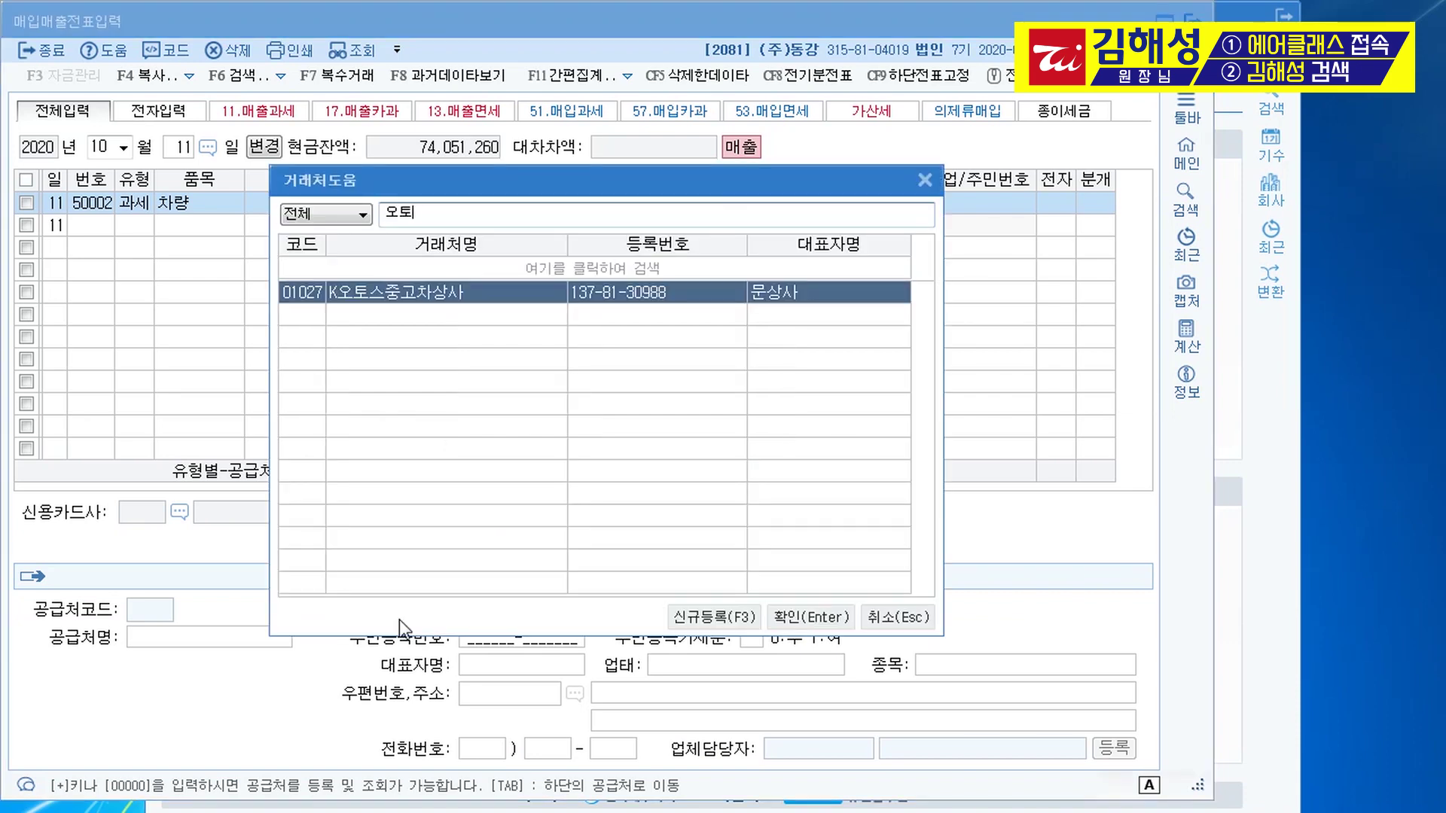
pyautogui.press('Return')
pyautogui.press('Return')
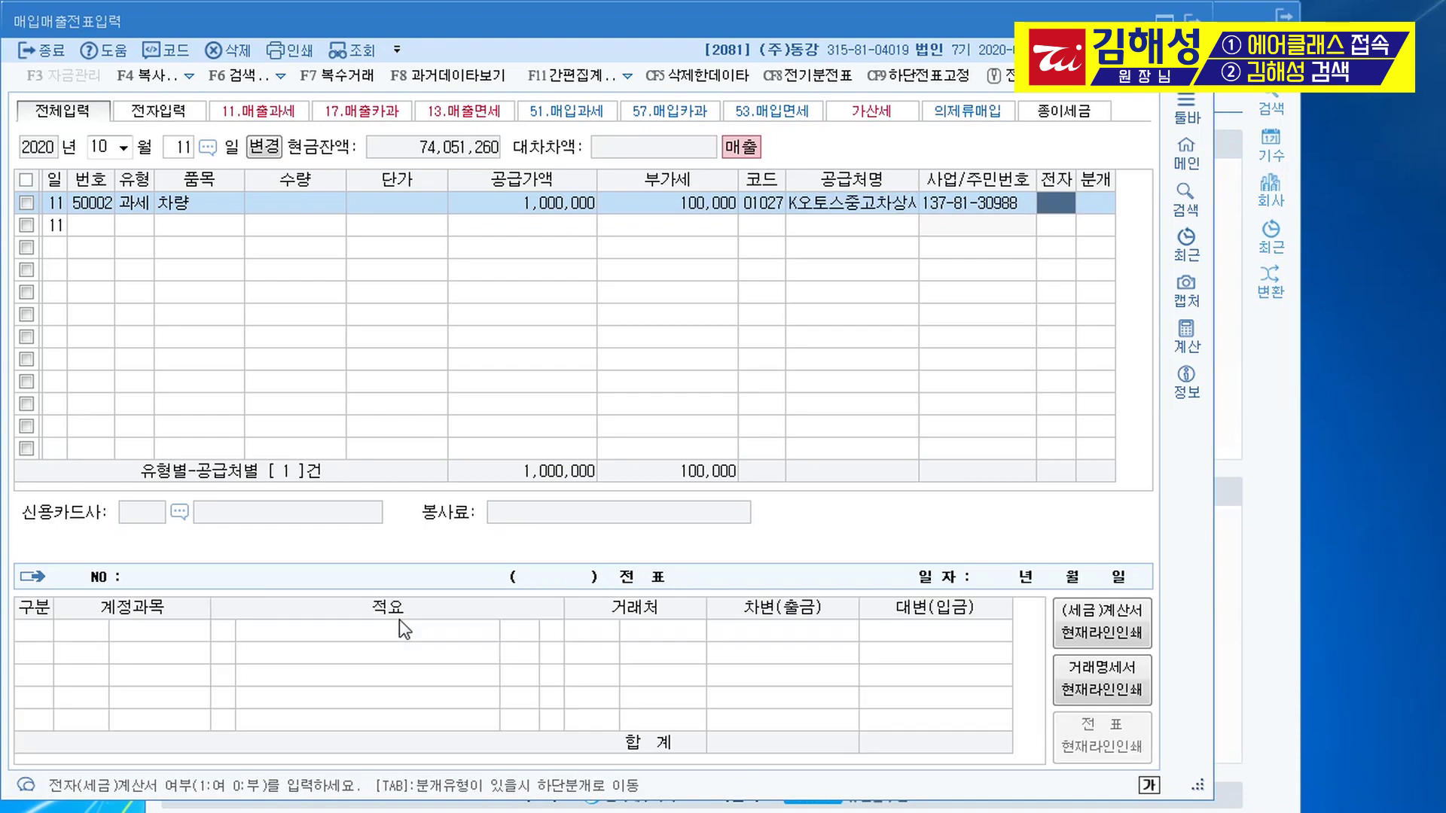
pyautogui.write('1')
pyautogui.press('Return')
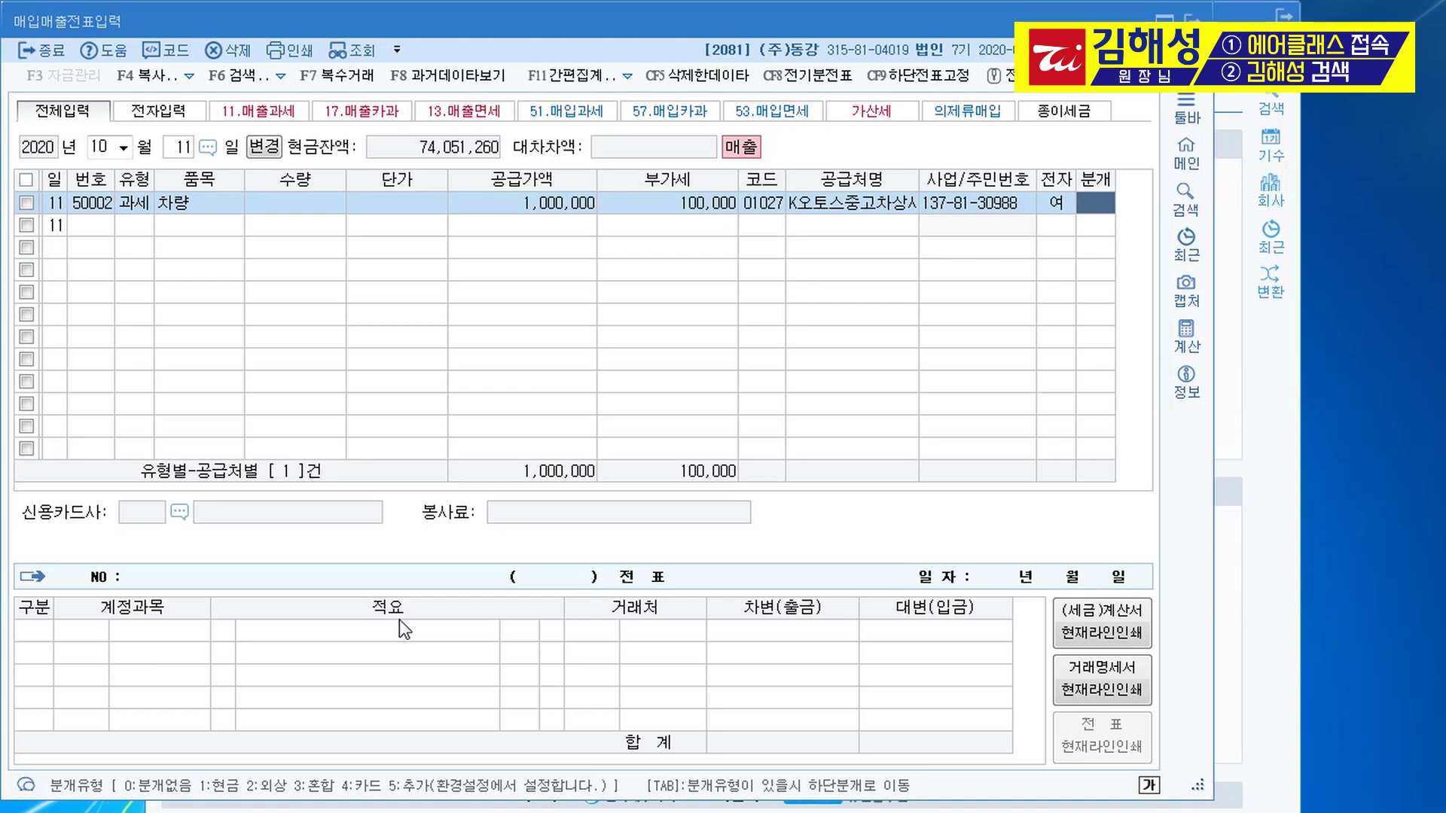
# - Set the 차량 sale's journal type to 혼합 and change the 제품매출 credit line to account 208 차량운반구 for 5,000,000
pyautogui.write('3')
pyautogui.press('Return')
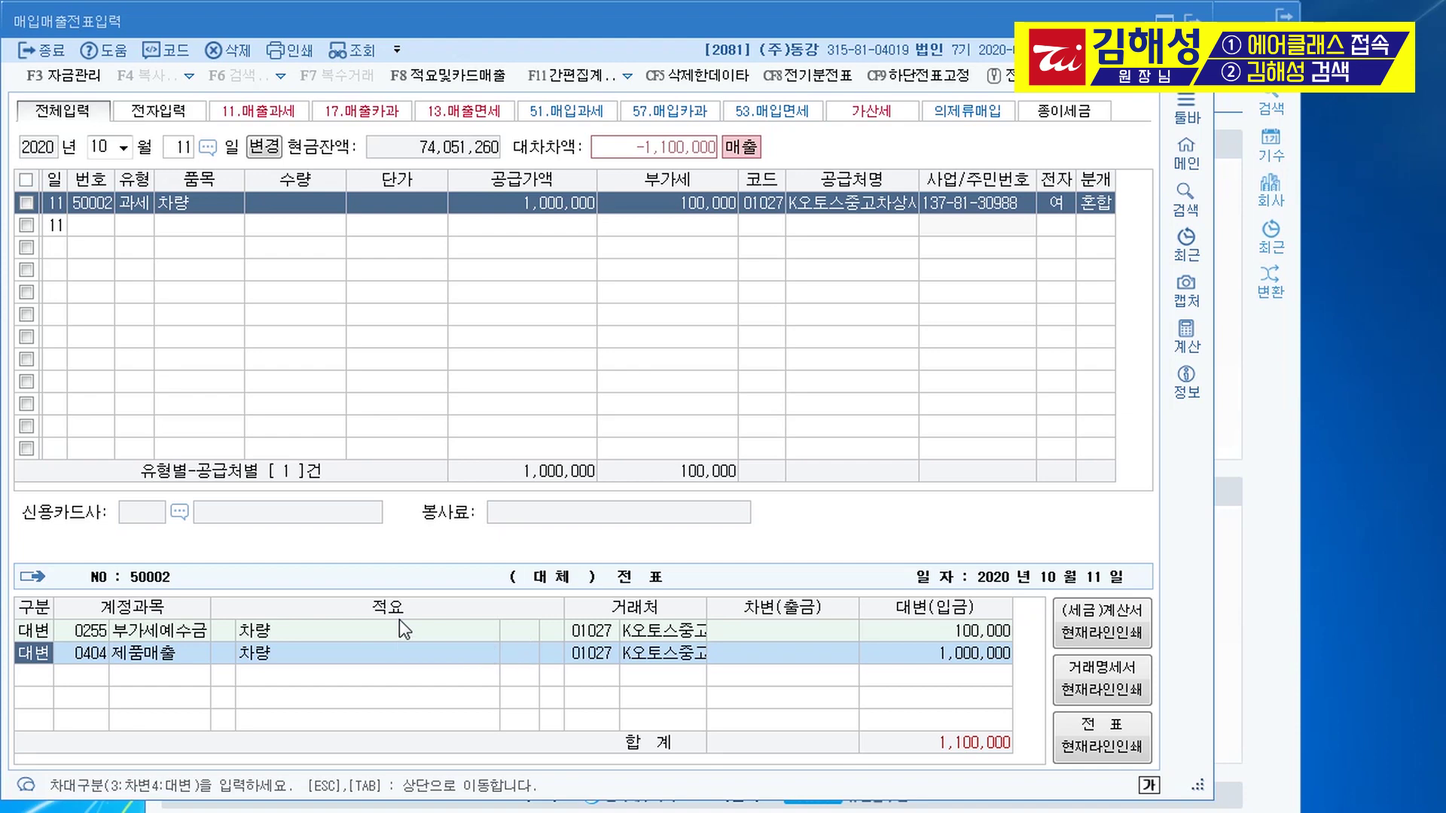
pyautogui.click(89, 653)
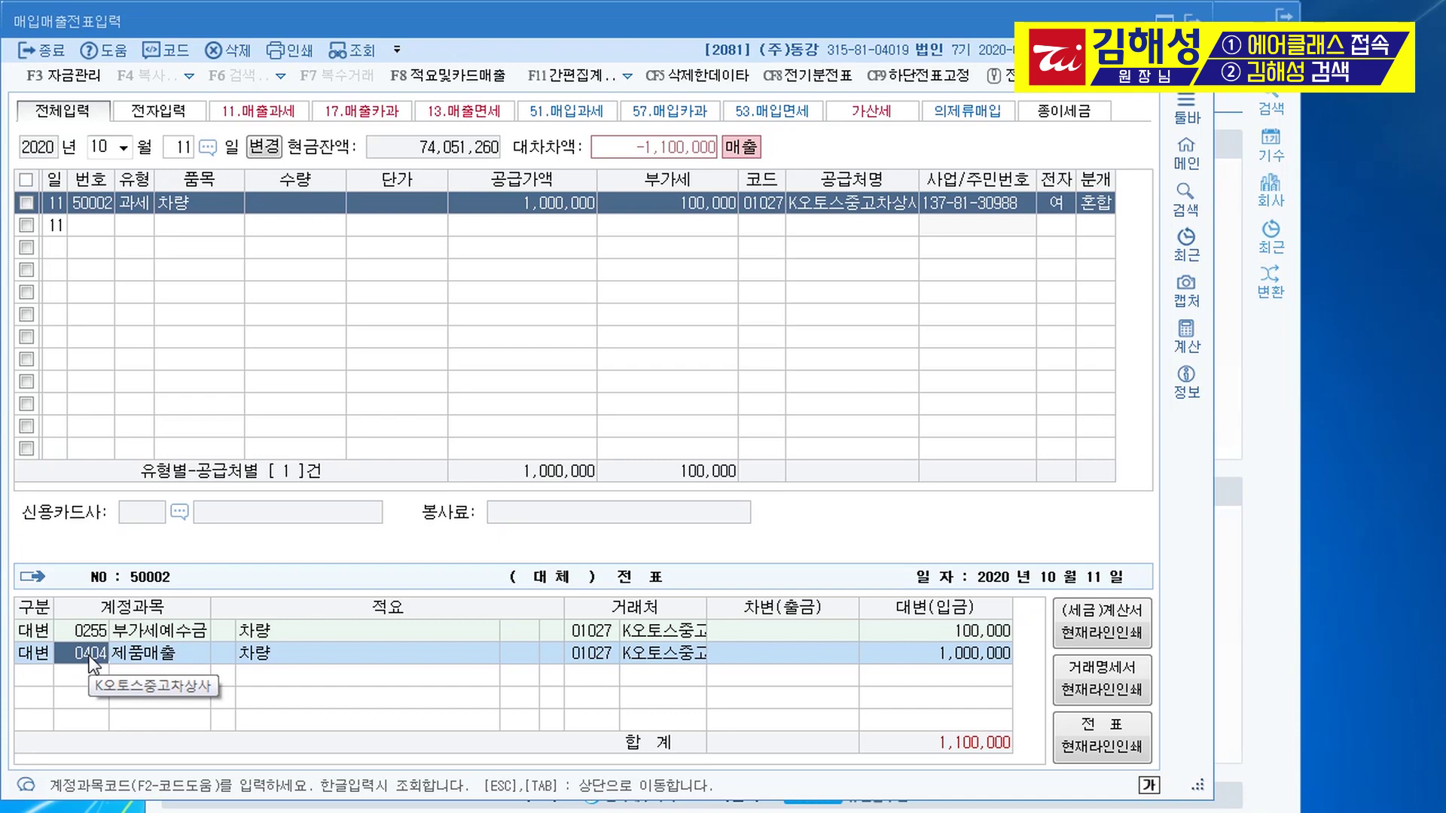
pyautogui.write('208')
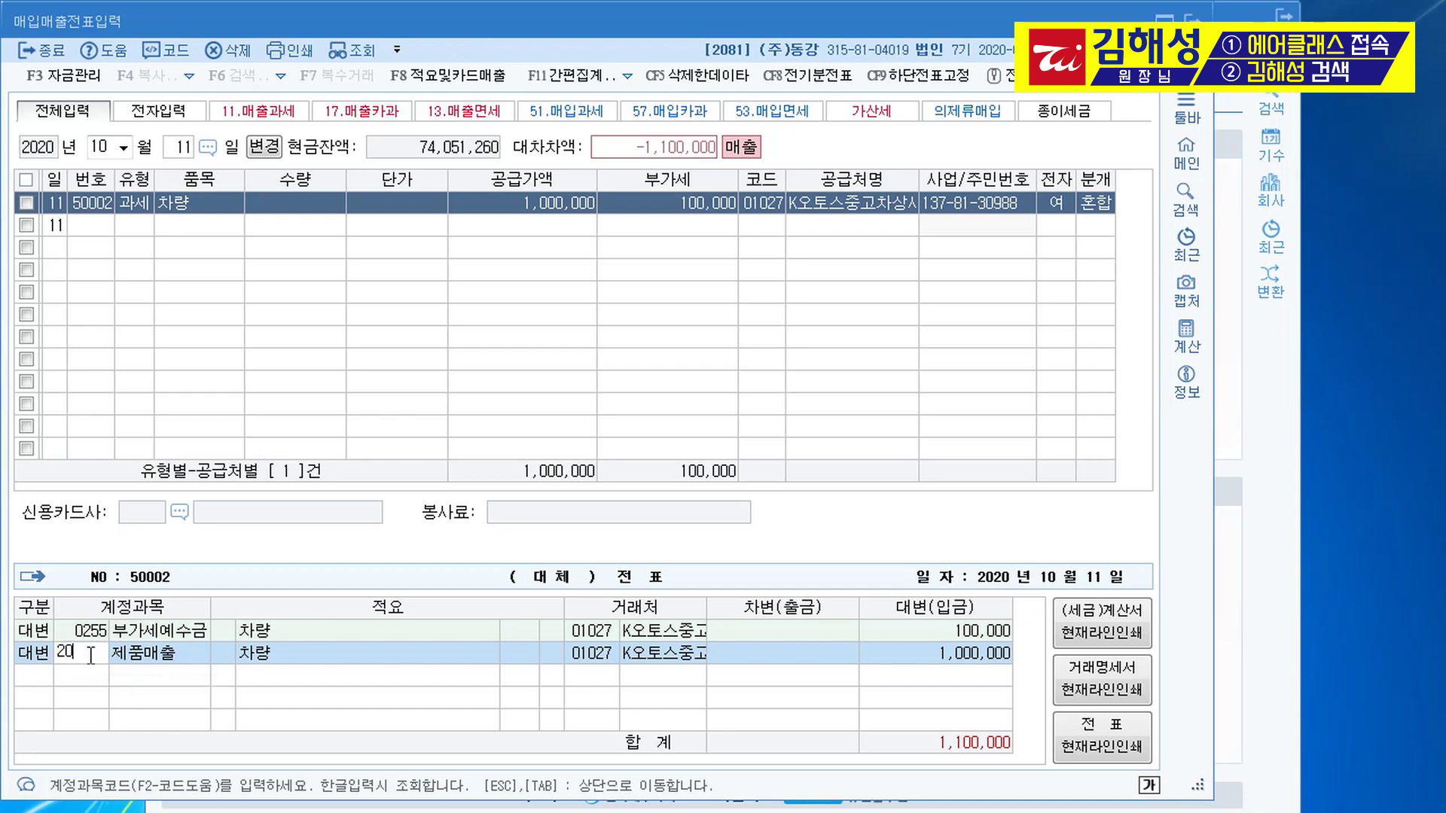
pyautogui.press('Return')
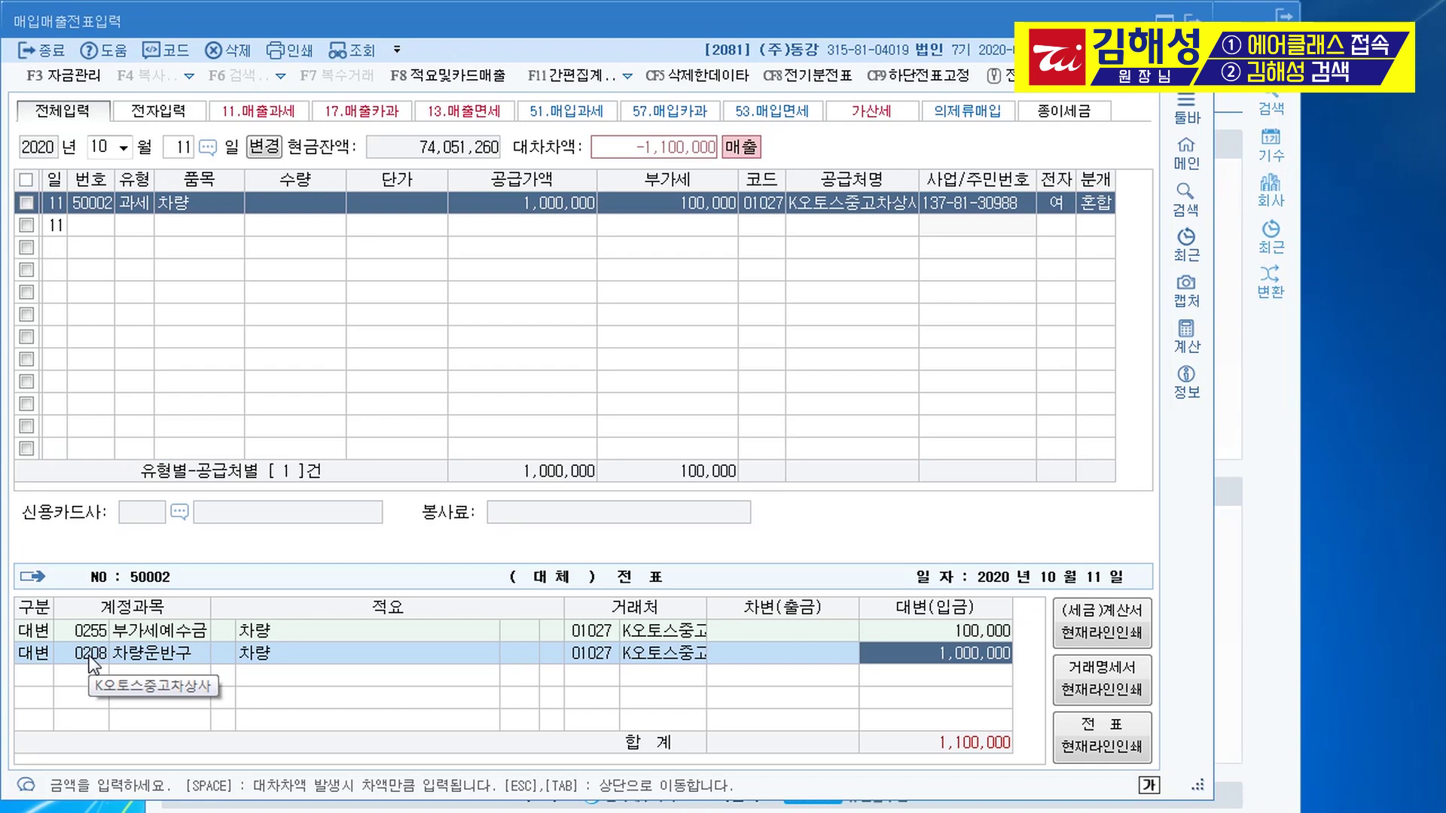
pyautogui.write('5000000')
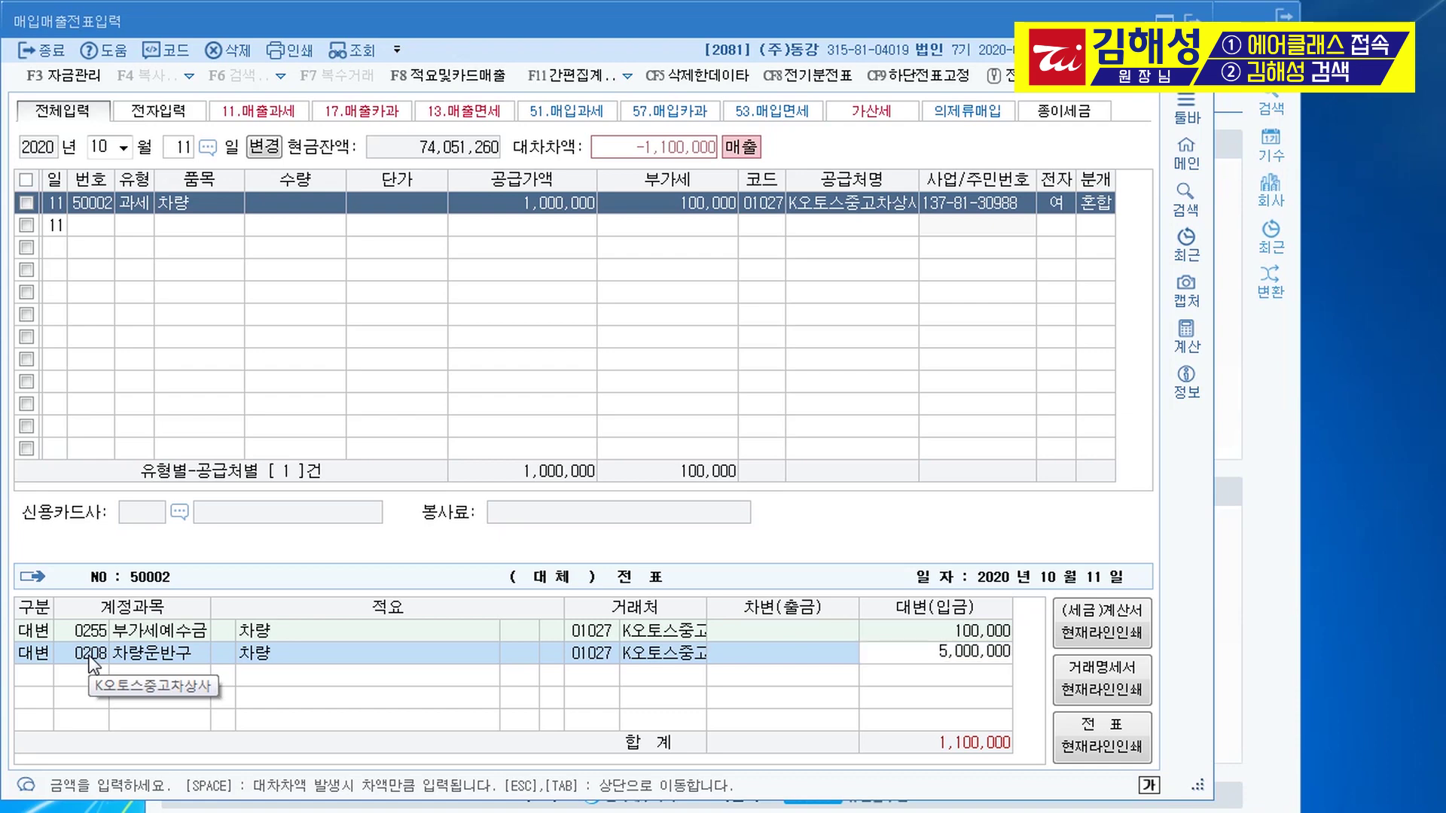
pyautogui.press('Return')
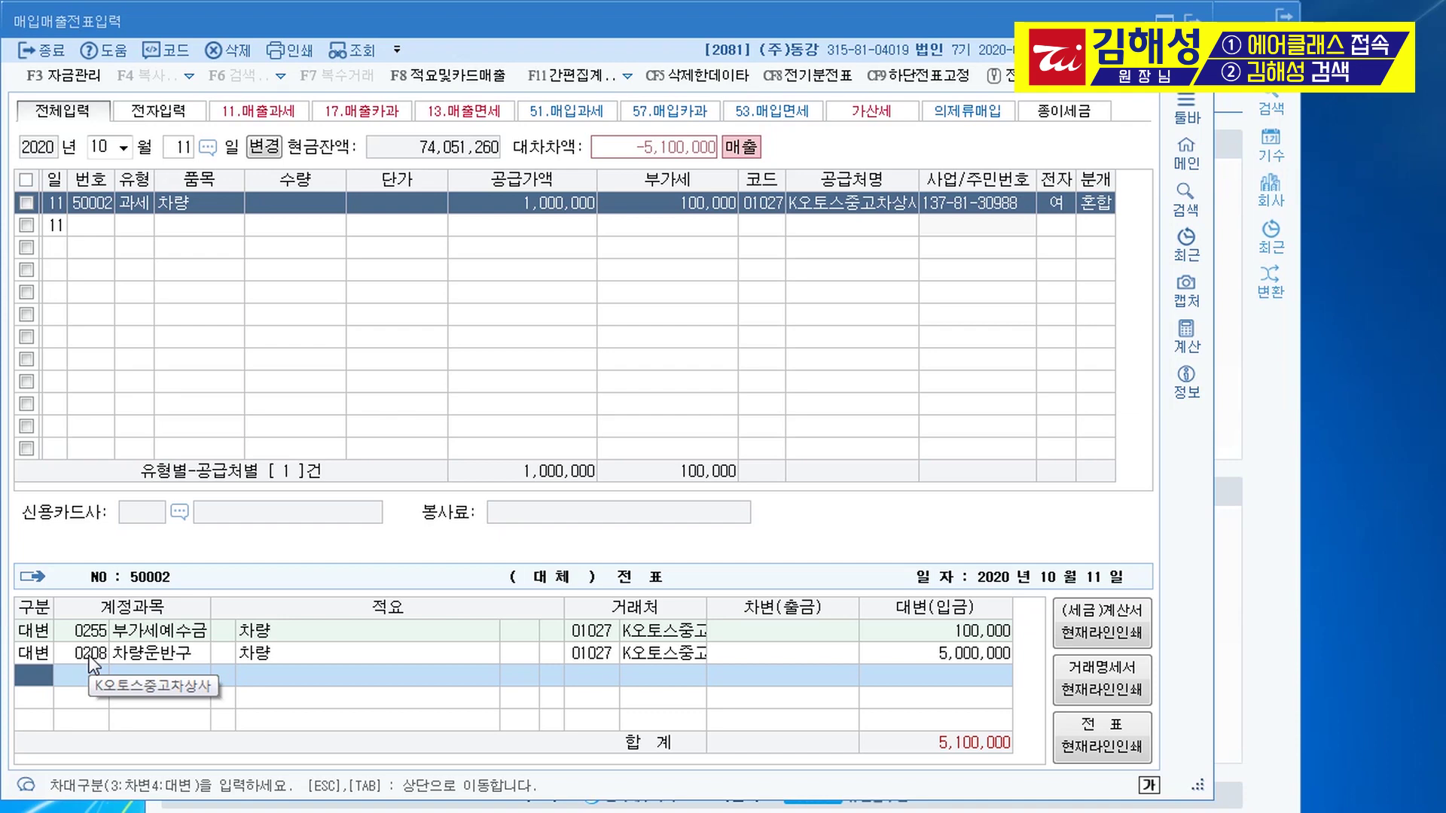
# - Add a debit line to account 209 감가상각누계액 for 3,200,000
pyautogui.write('3209')
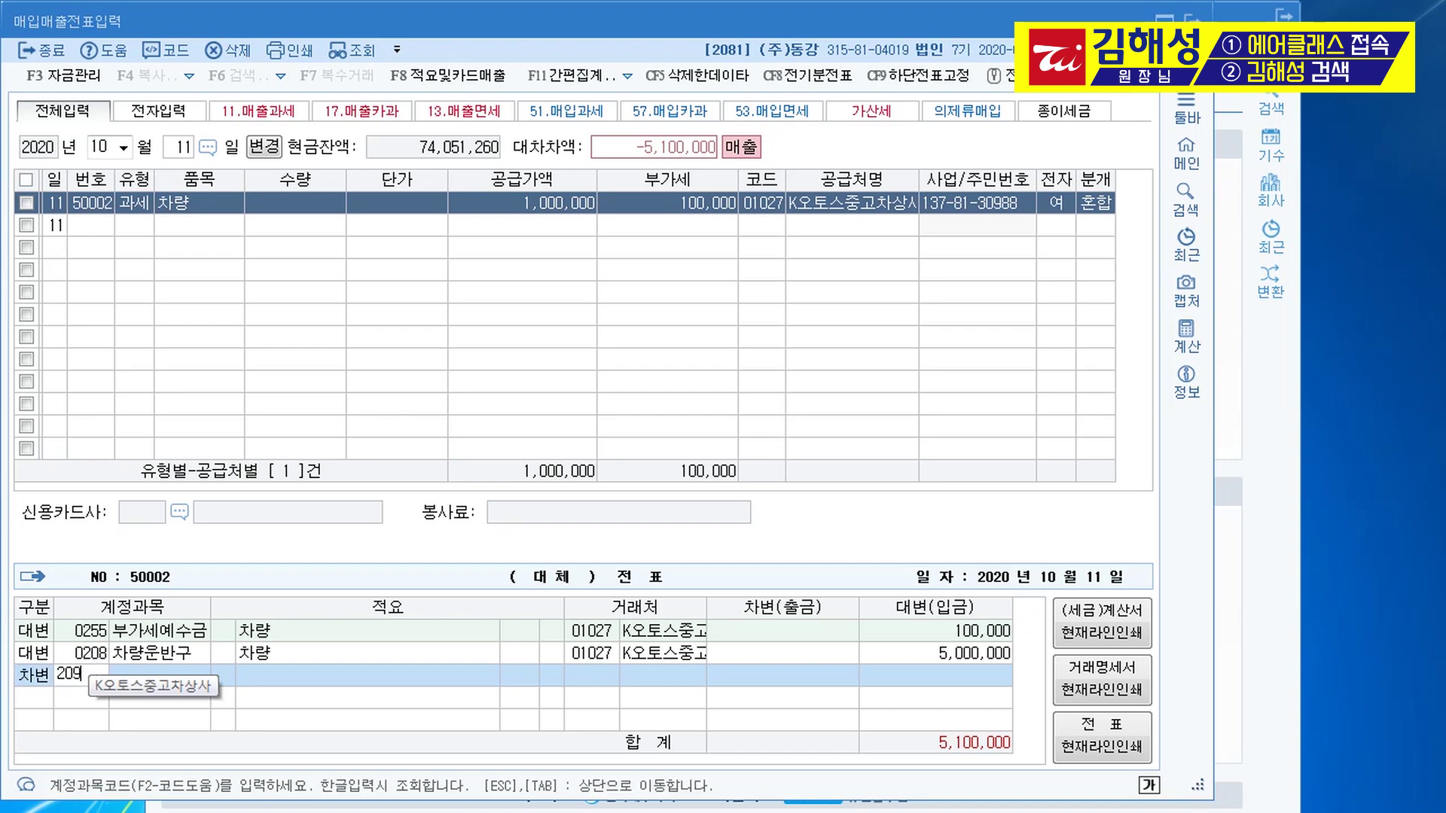
pyautogui.press('Return')
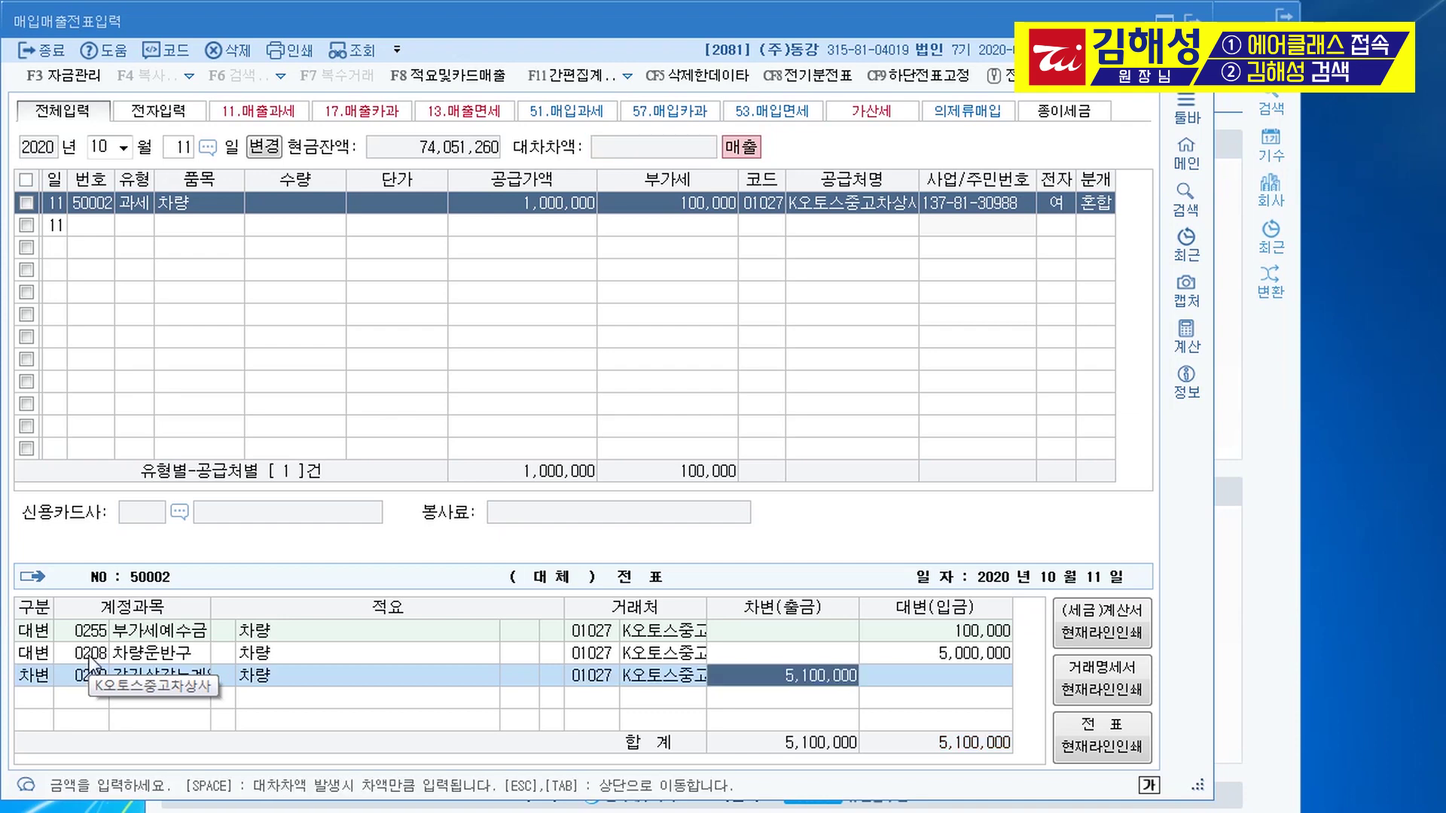
pyautogui.write('3200000')
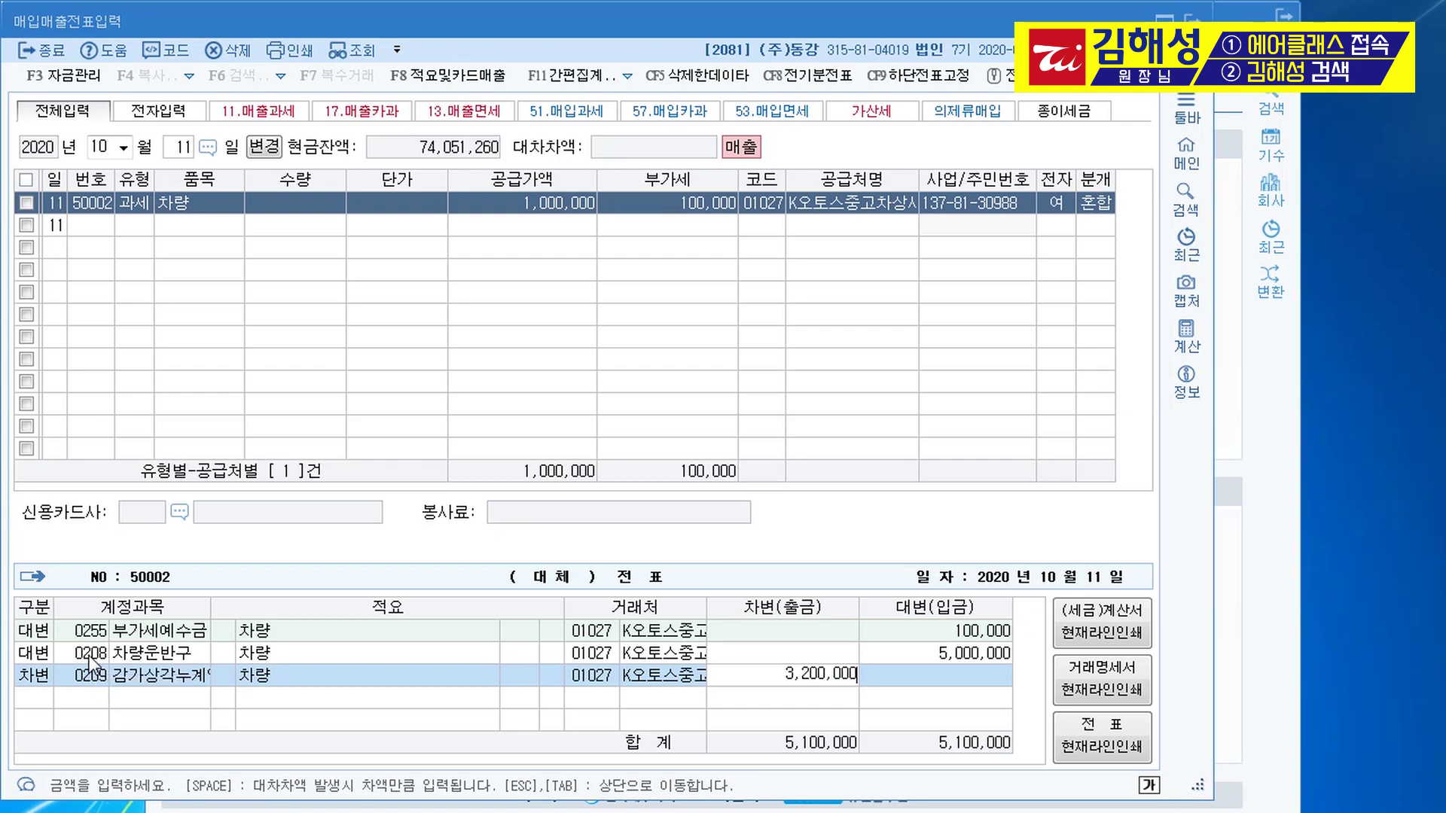
pyautogui.press('Return')
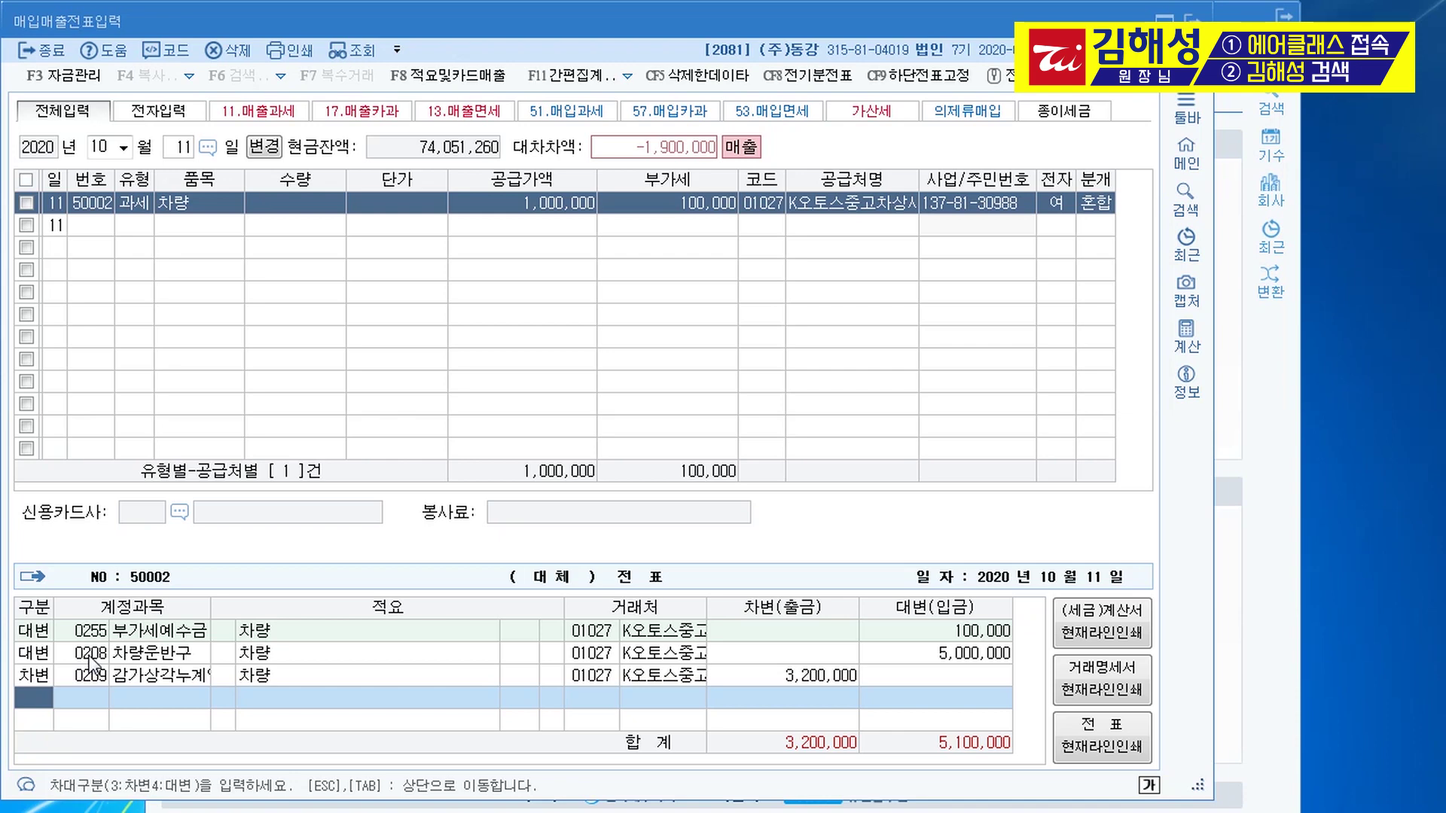
# - Add a debit line to account 120 미수금 for 1,100,000 in the 차량 sale
pyautogui.write('3')
pyautogui.press('Return')
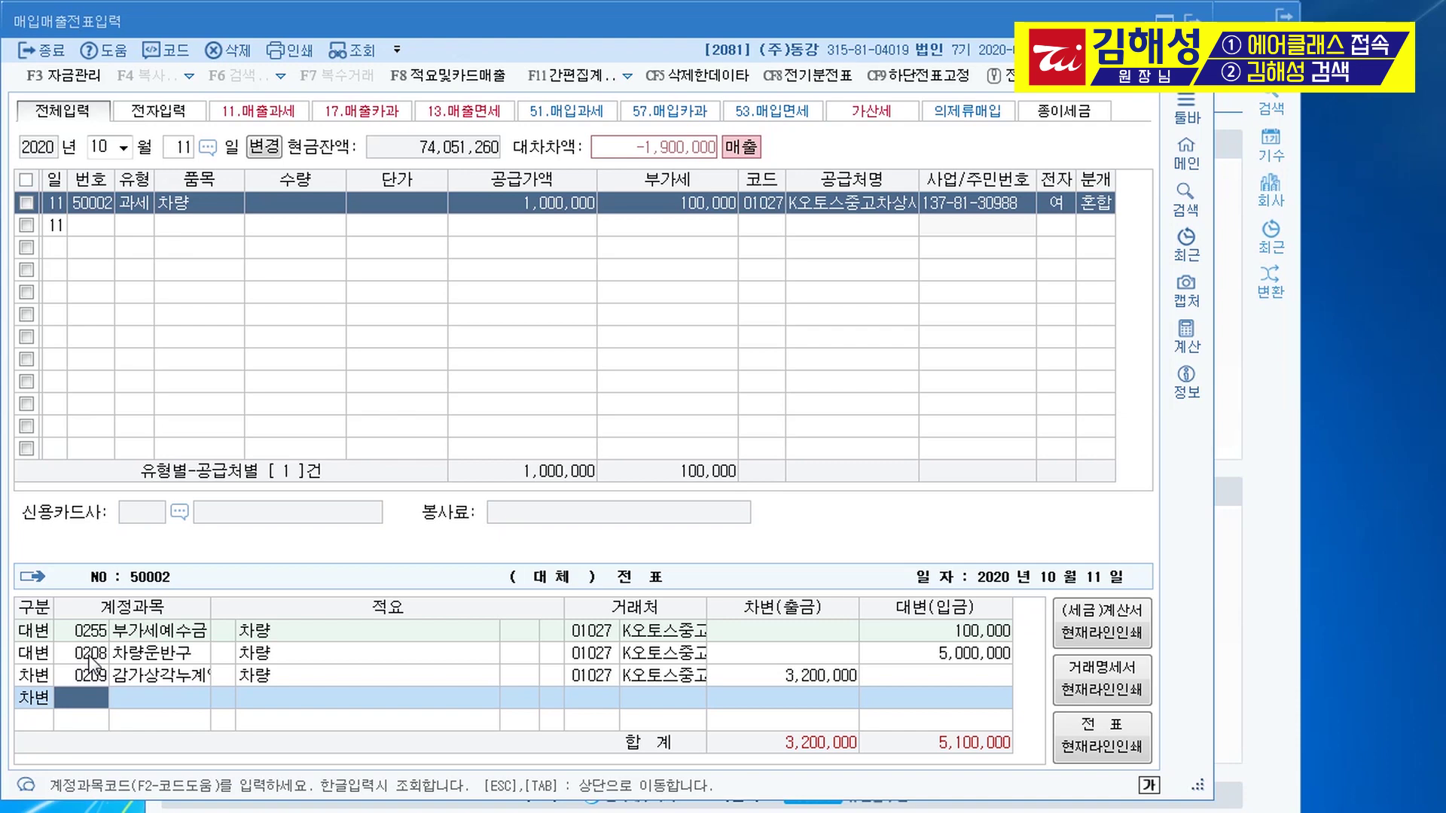
pyautogui.write('120')
pyautogui.press('Return')
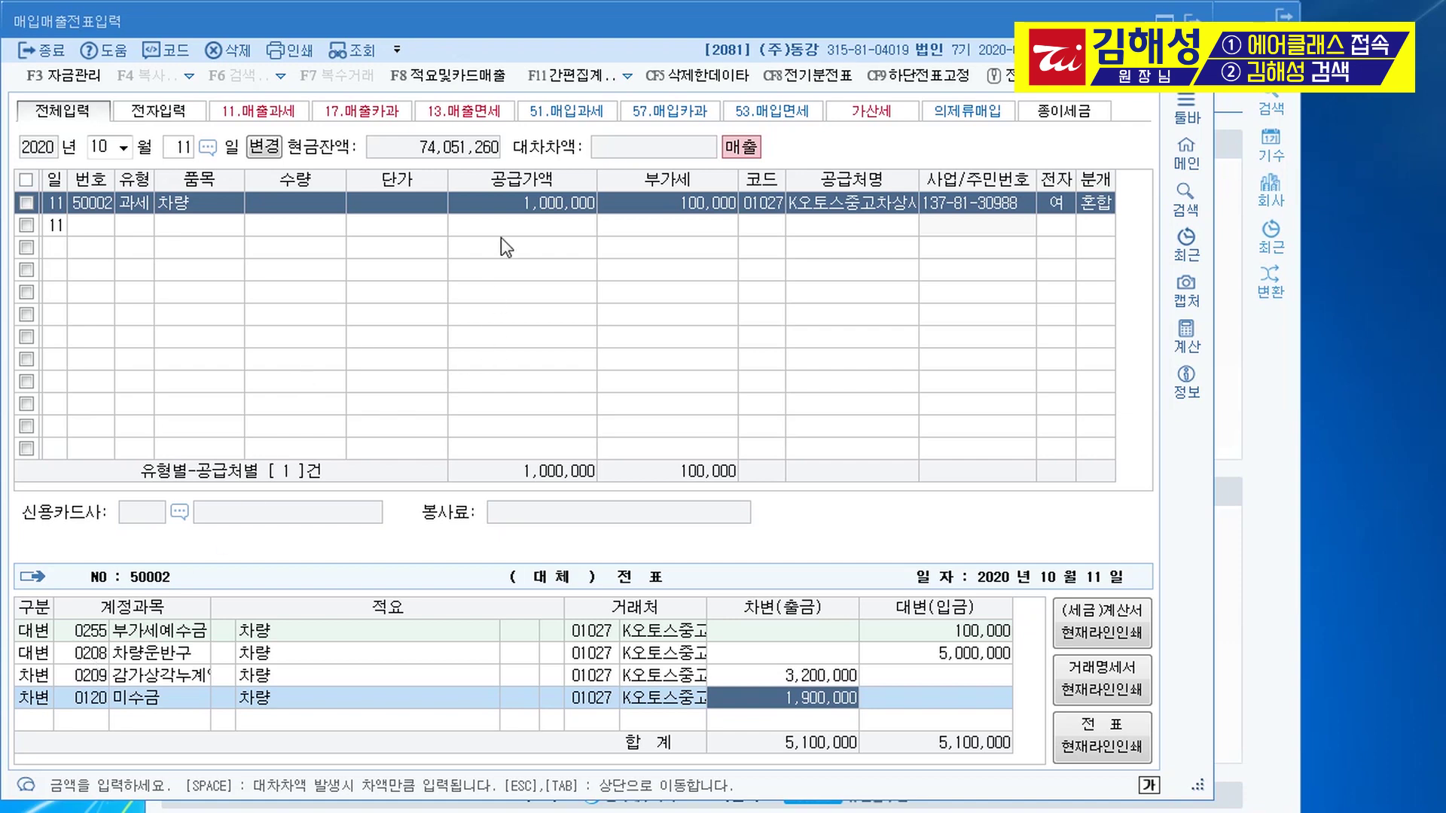
pyautogui.click(524, 212)
pyautogui.click(699, 200)
pyautogui.write('1,100,000')
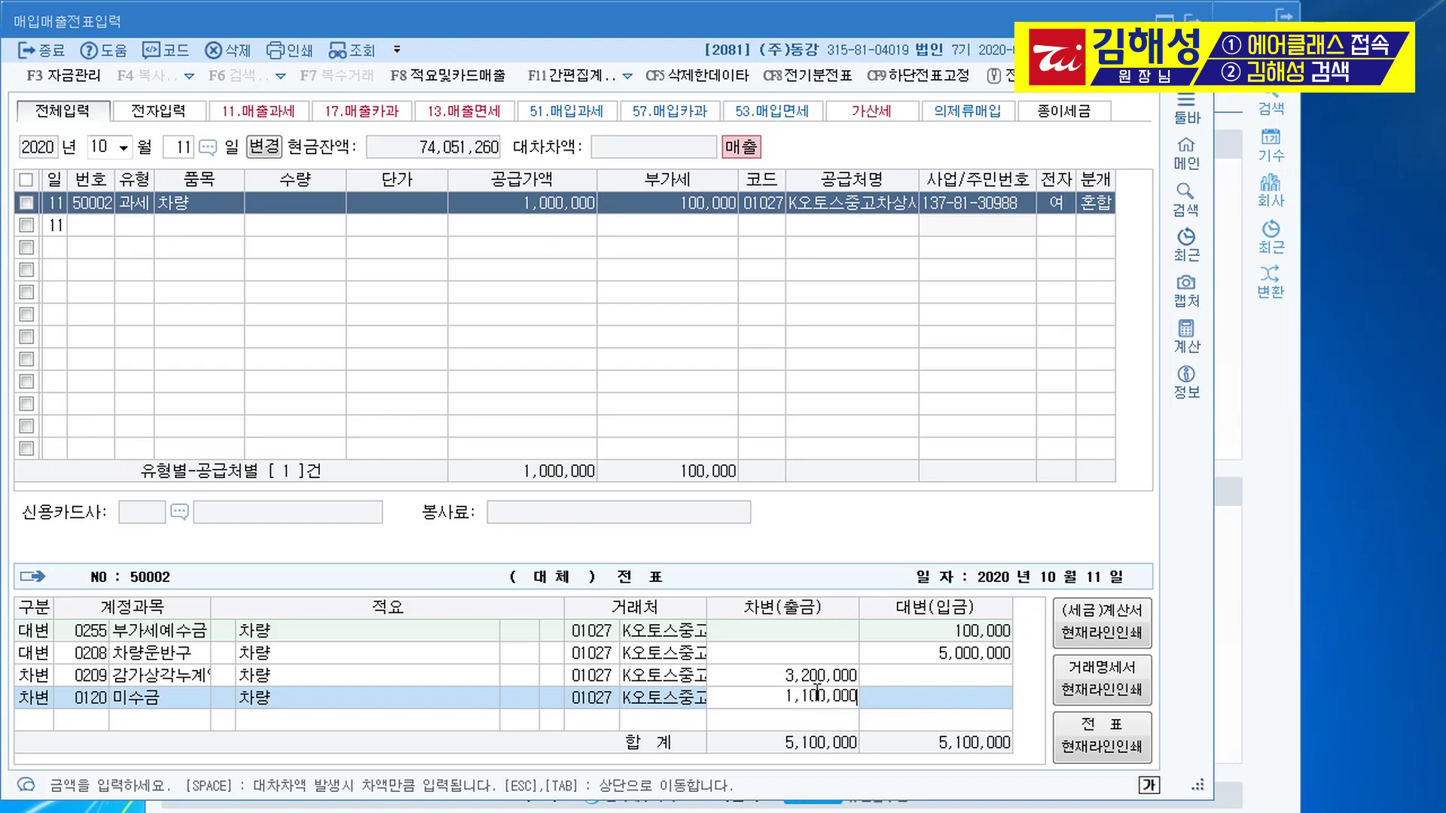
pyautogui.press('Return')
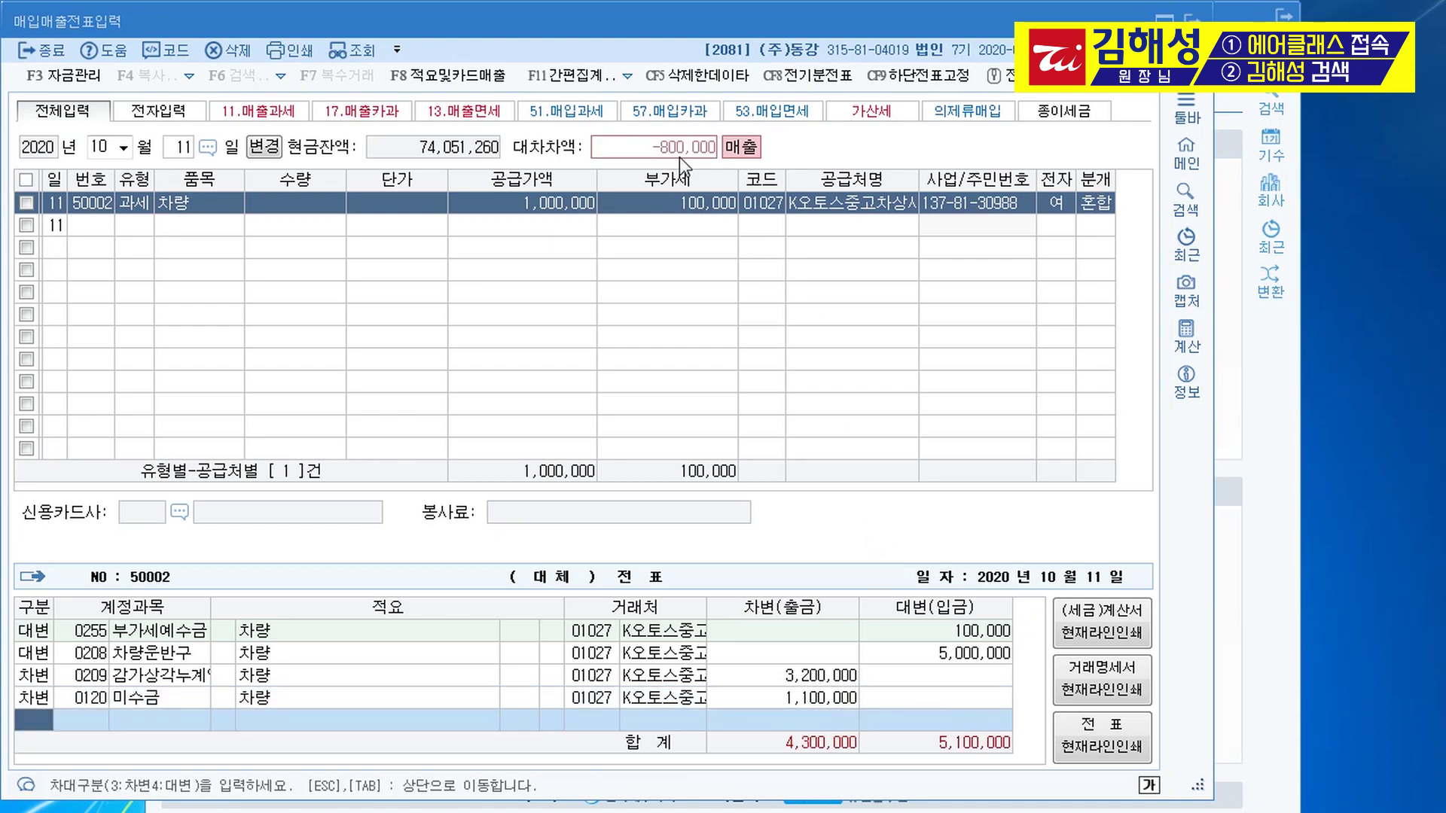
# - Add a debit line to account 970 유형자산처분손실 for 800,000 and complete the 차량 sale voucher
pyautogui.press('ctrl')
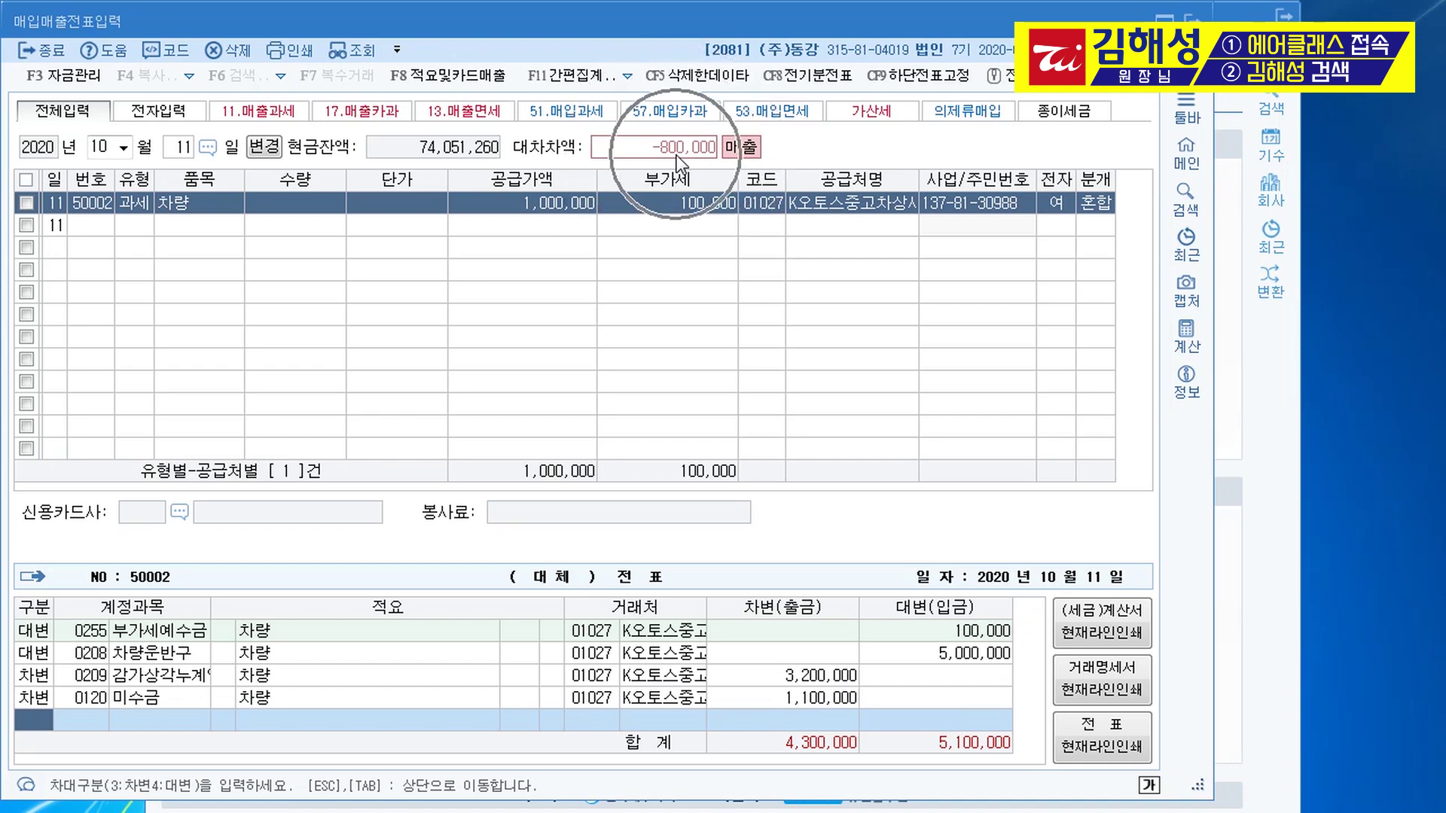
pyautogui.write('3')
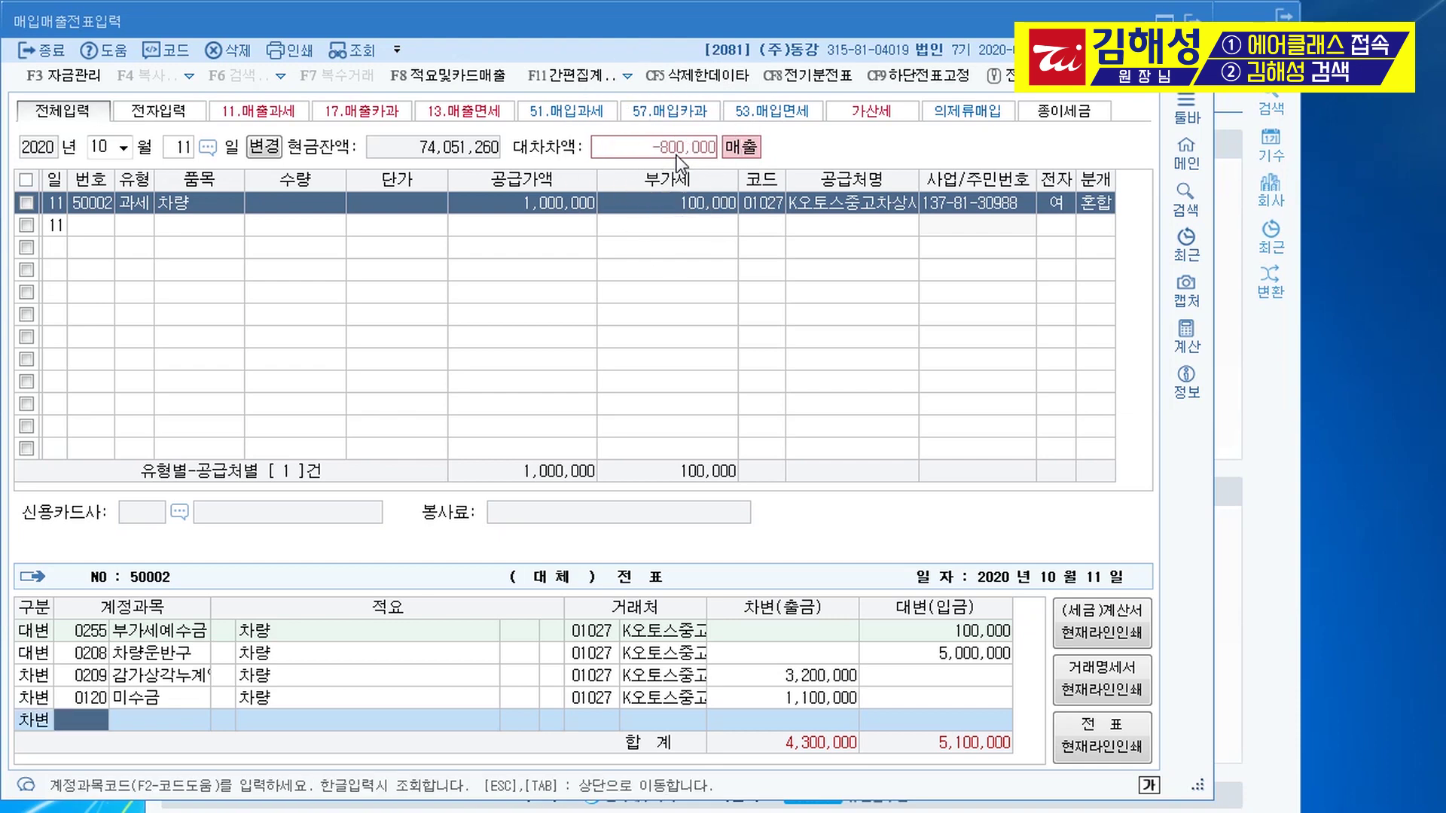
pyautogui.write('유형')
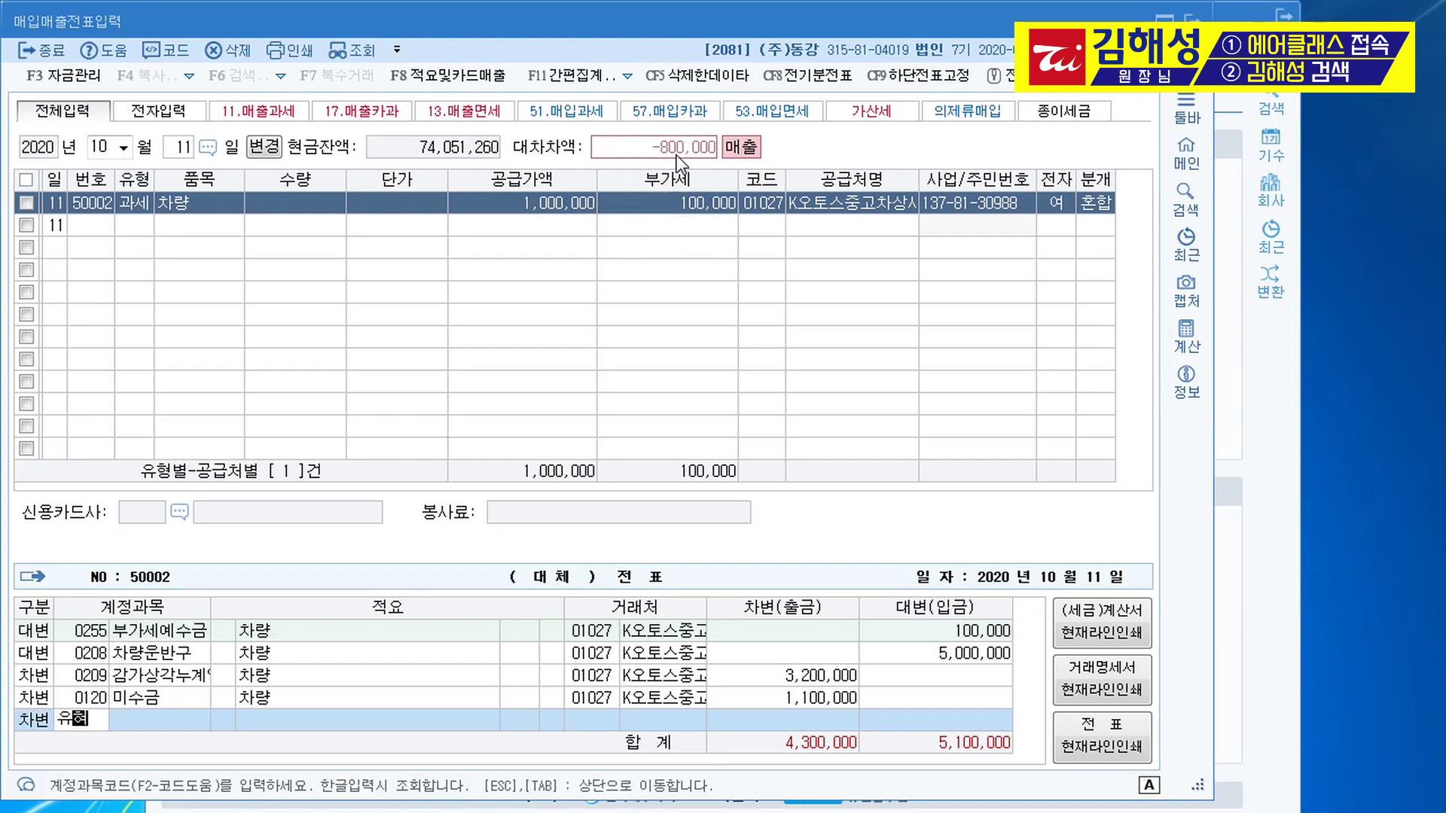
pyautogui.press('Return')
pyautogui.press('Down')
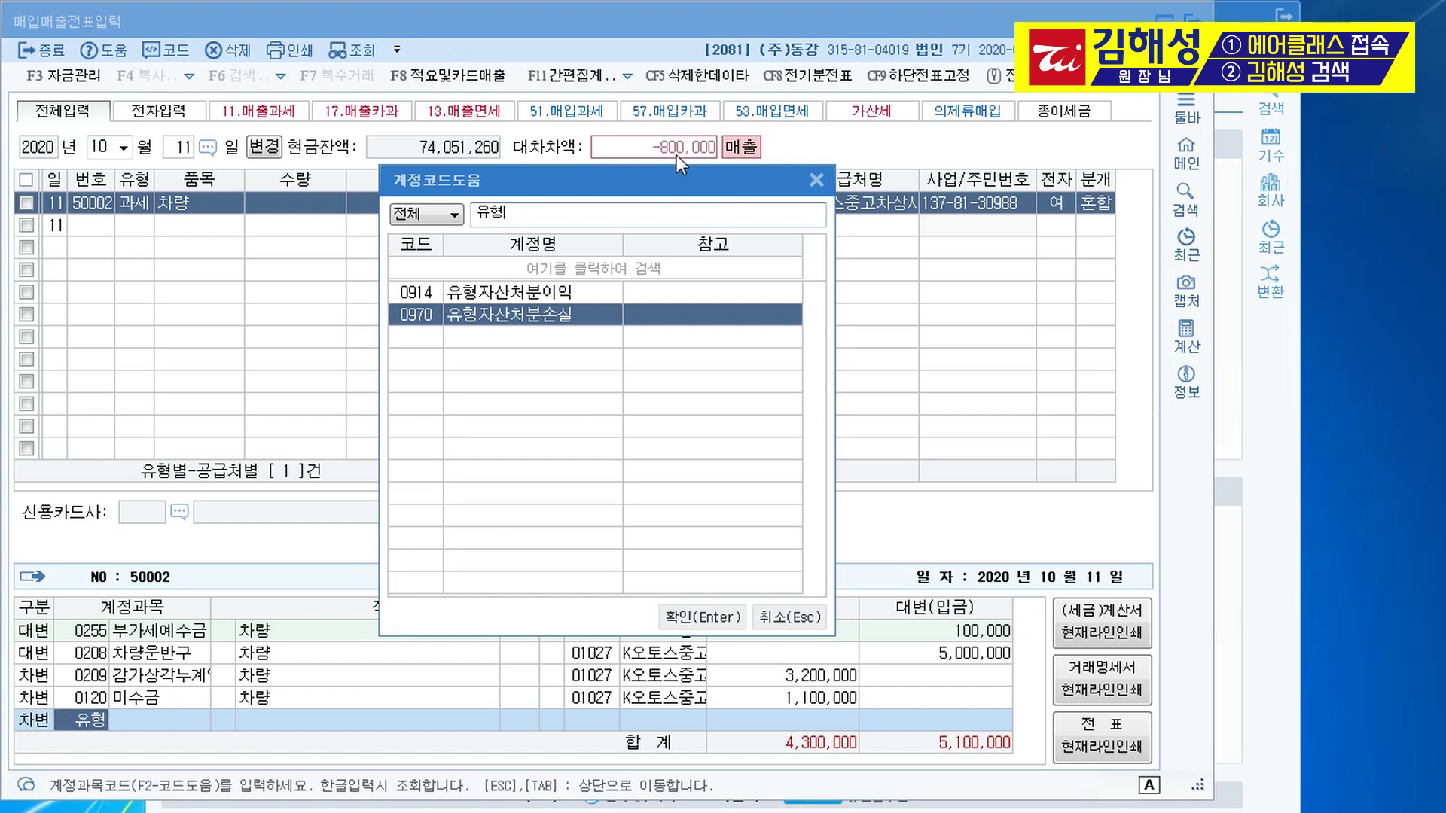
pyautogui.press('Return')
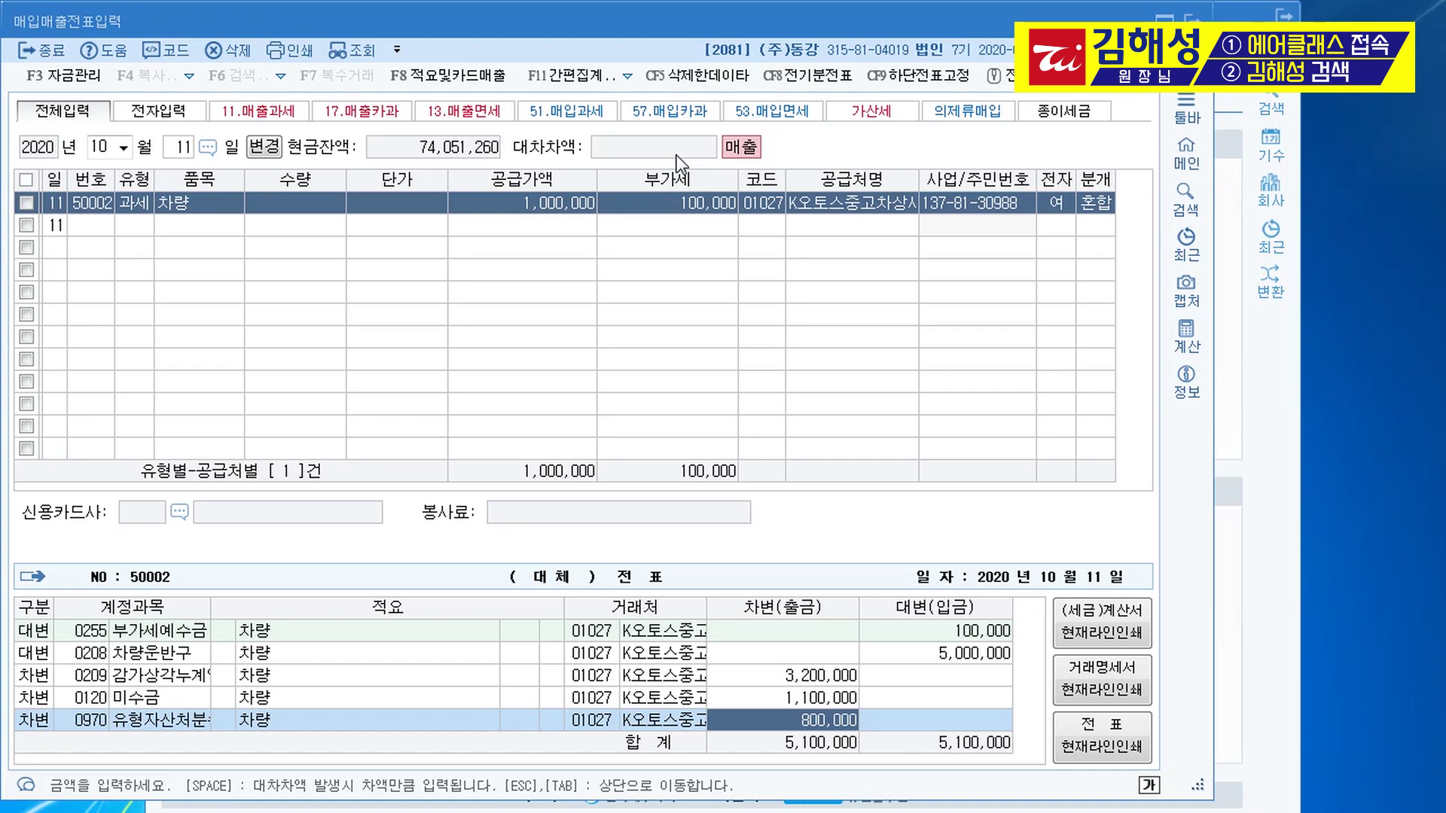
pyautogui.press('Return')
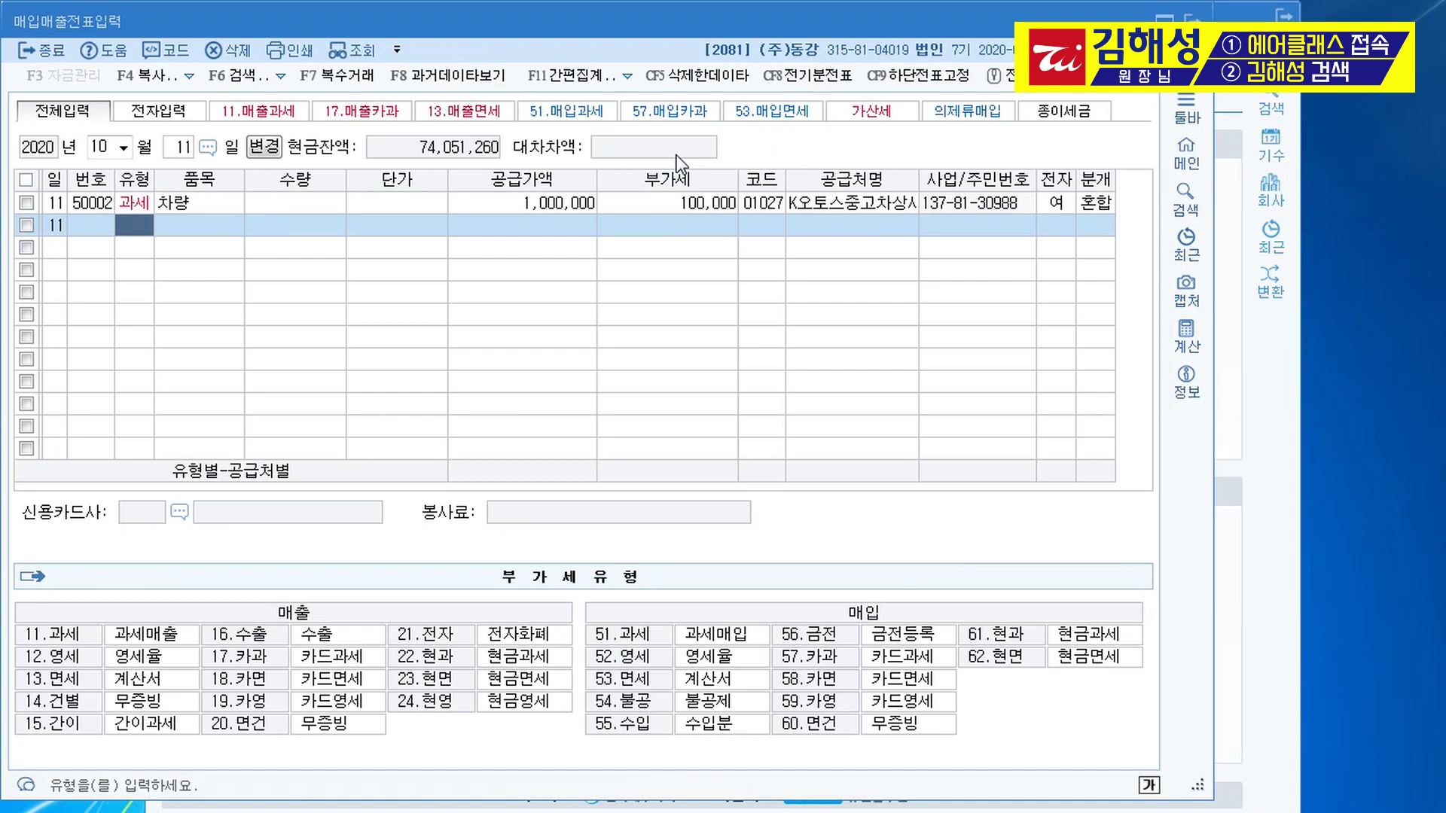
# - Set the voucher date to November 8 and start an entry of type 54 불공
pyautogui.press('Escape')
pyautogui.press('Escape')
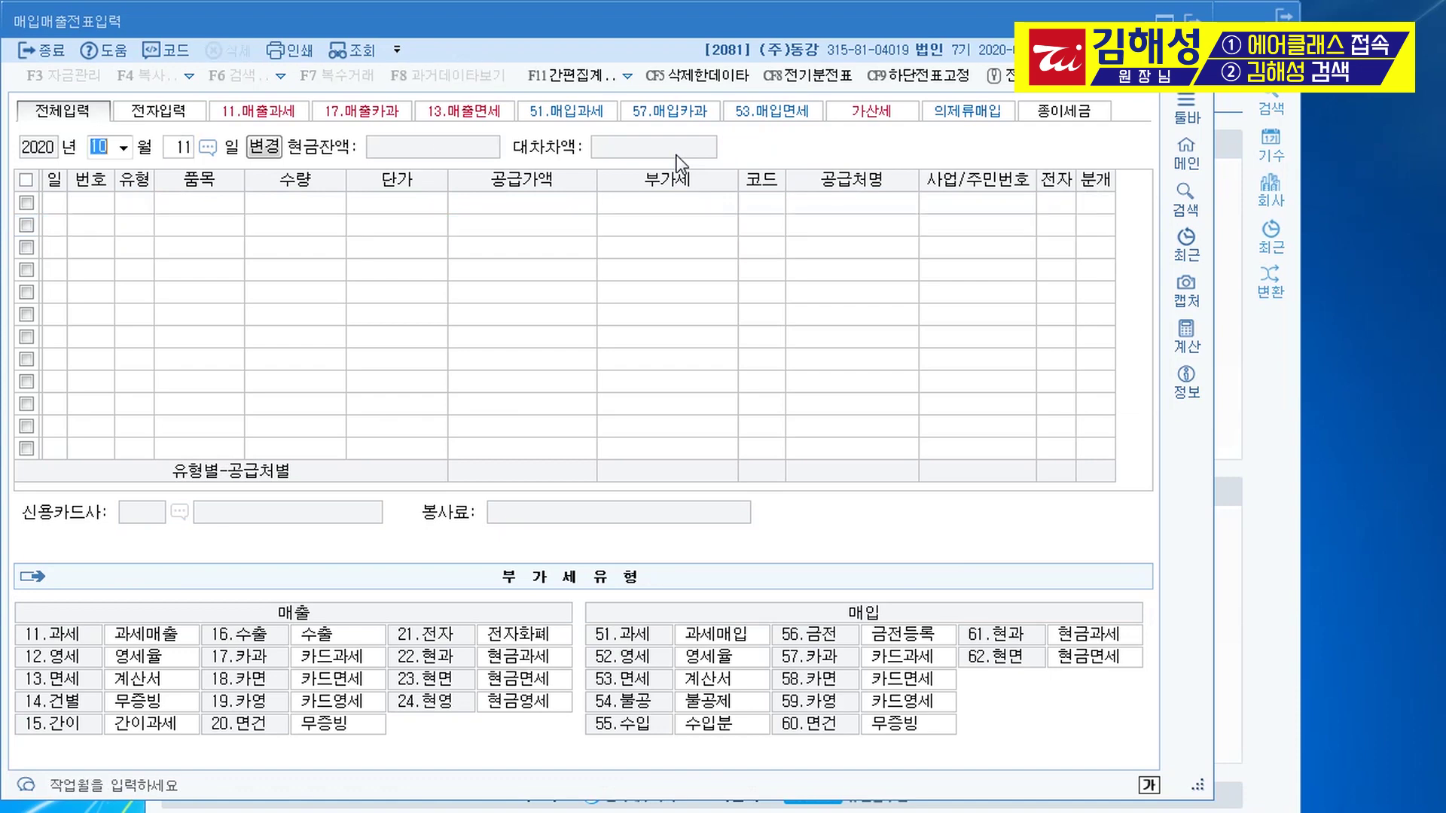
pyautogui.write('118')
pyautogui.press('Return')
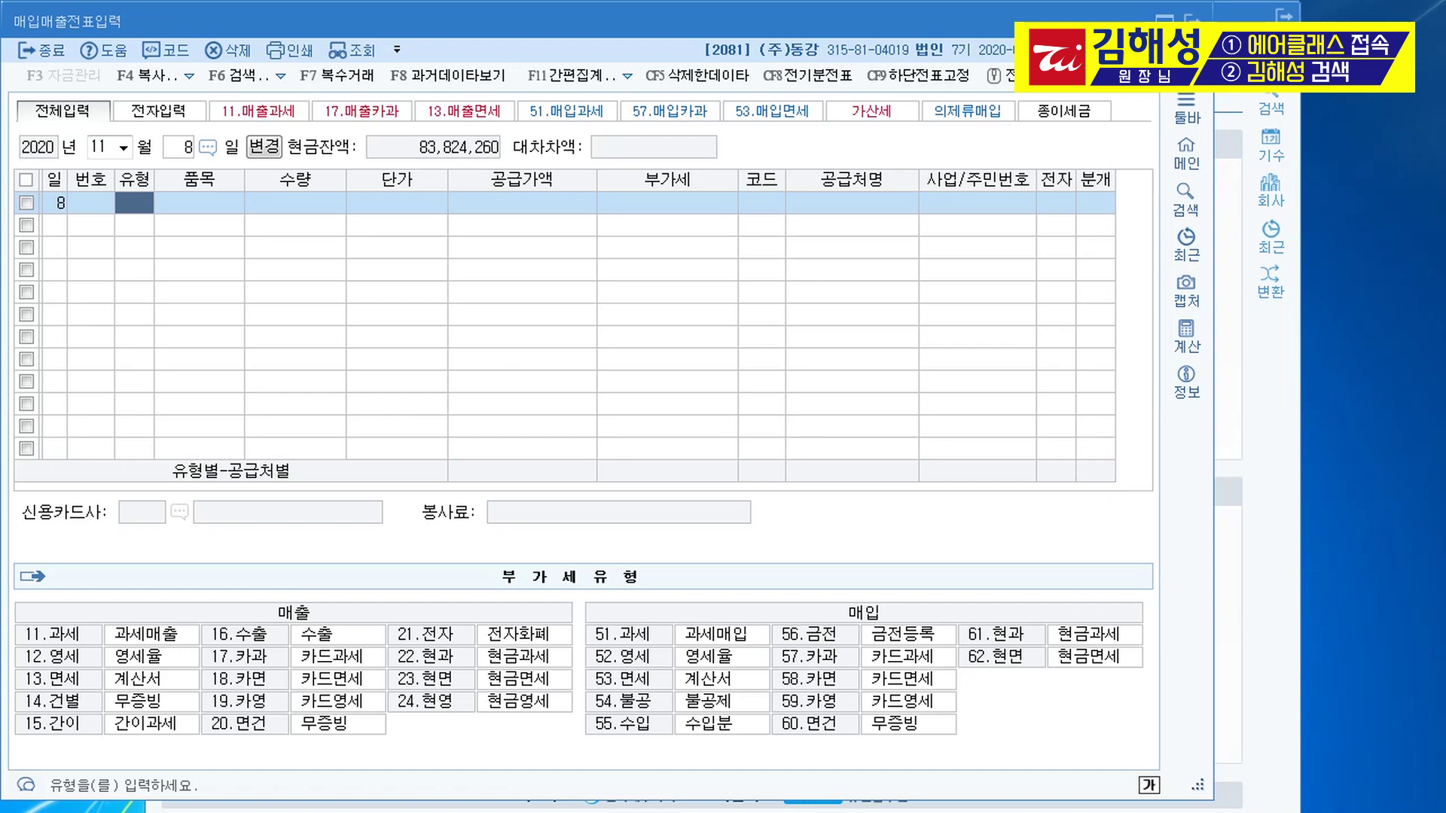
pyautogui.write('54')
pyautogui.press('Return')
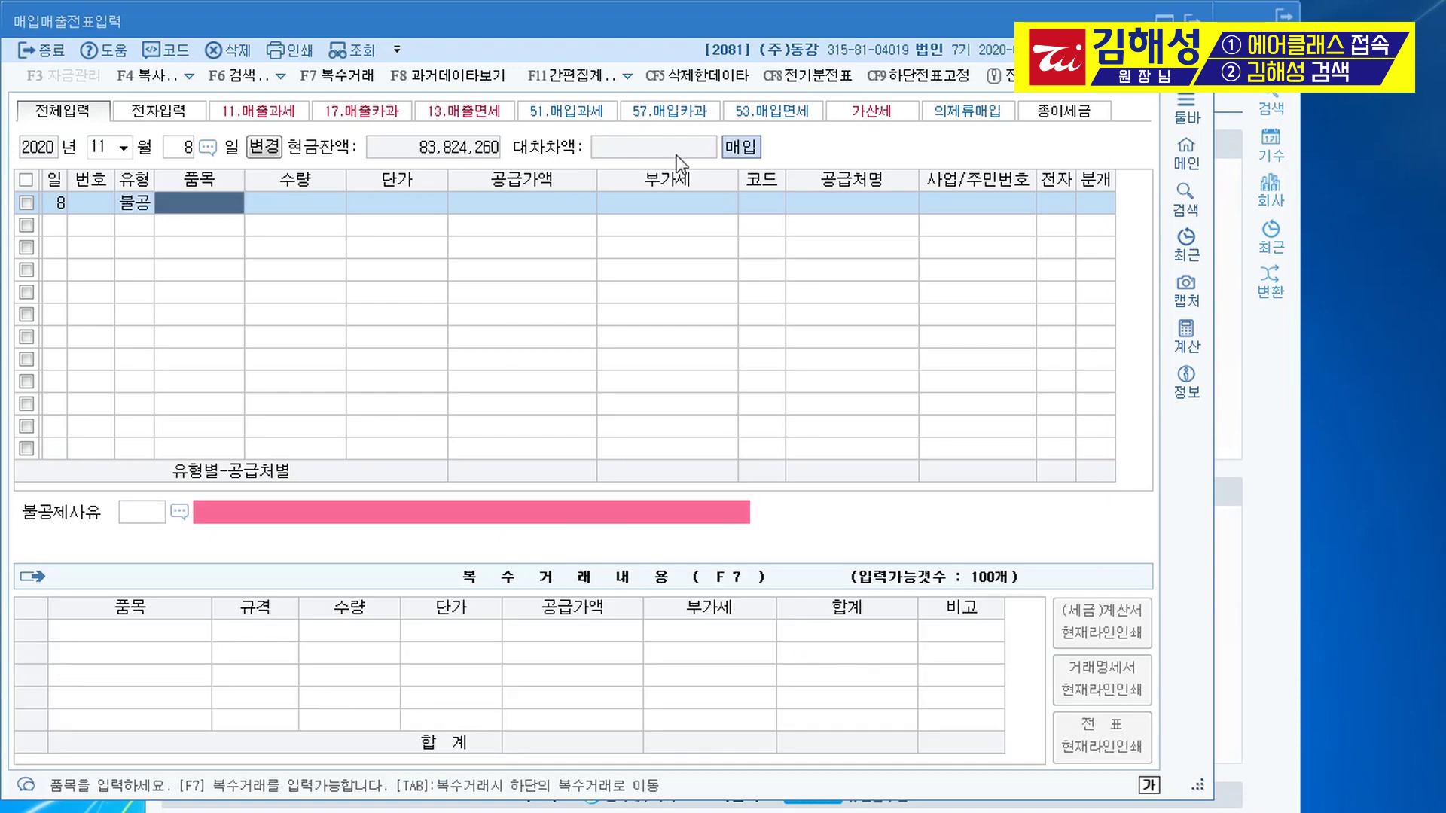
# - Enter 수수료 as the item with a supply value of 15,000,000 and accept the calculated VAT
pyautogui.write('수수료')
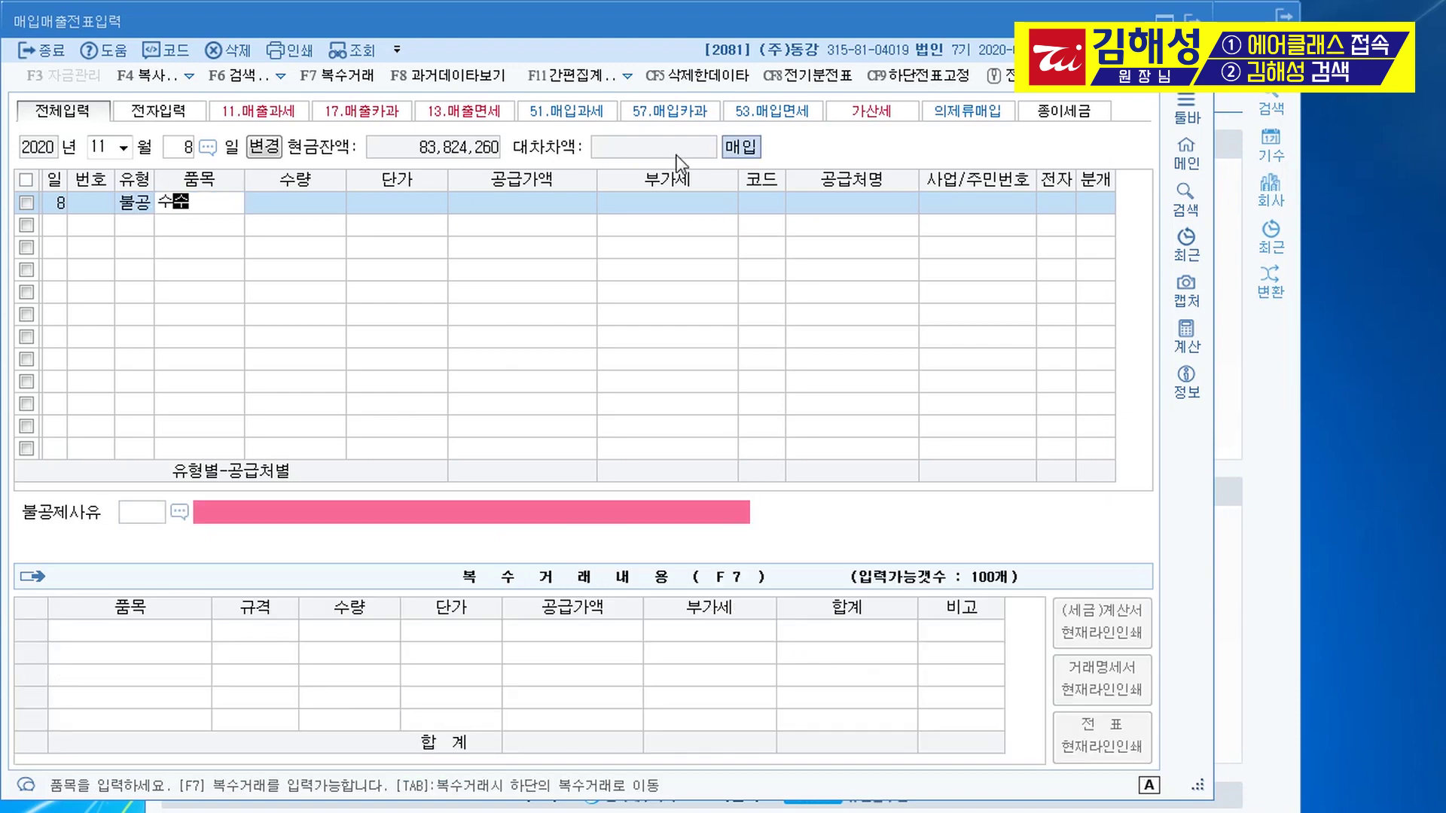
pyautogui.press('Return')
pyautogui.press('Return')
pyautogui.press('Return')
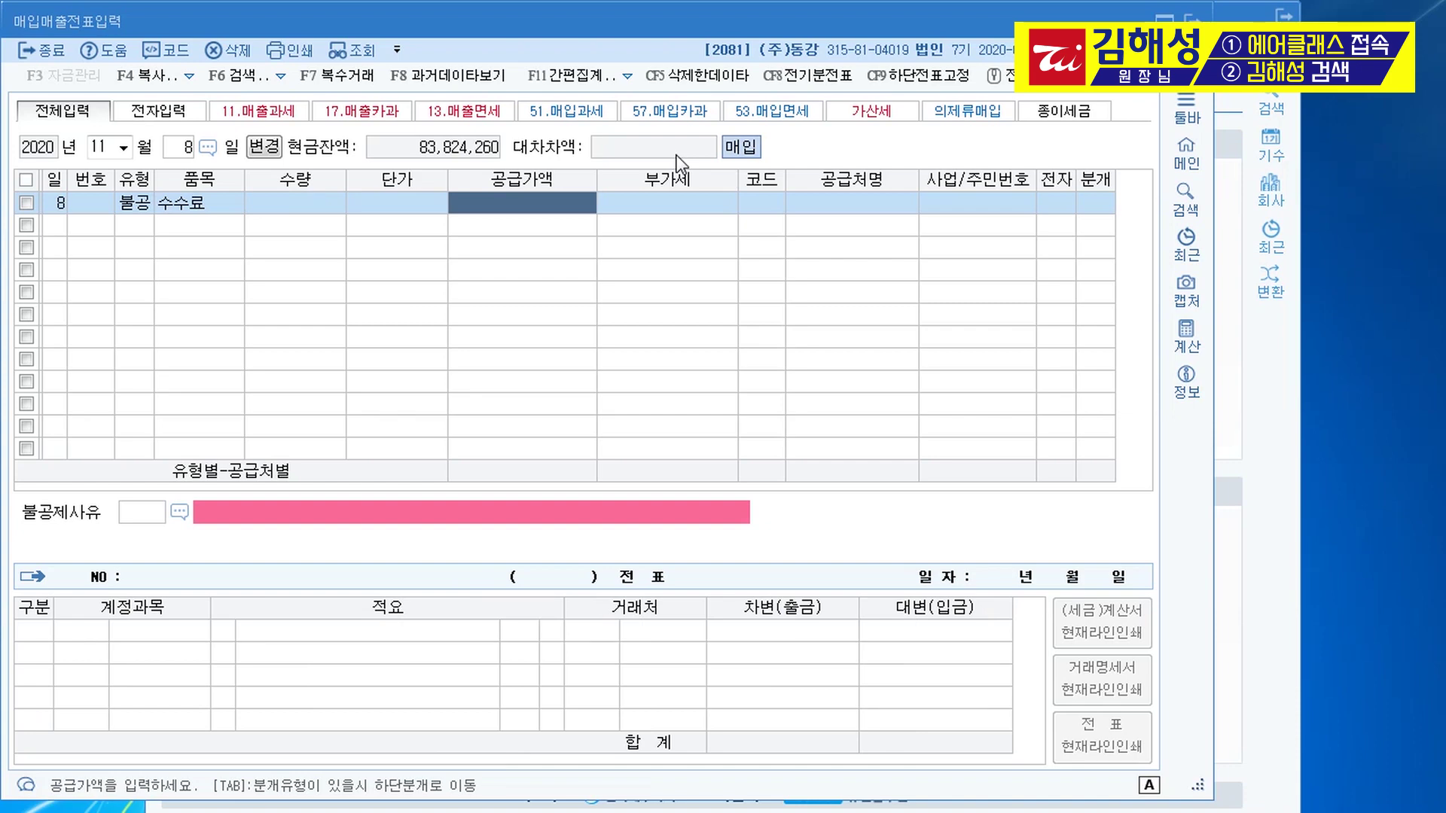
pyautogui.write('15000000')
pyautogui.press('Return')
pyautogui.press('Return')
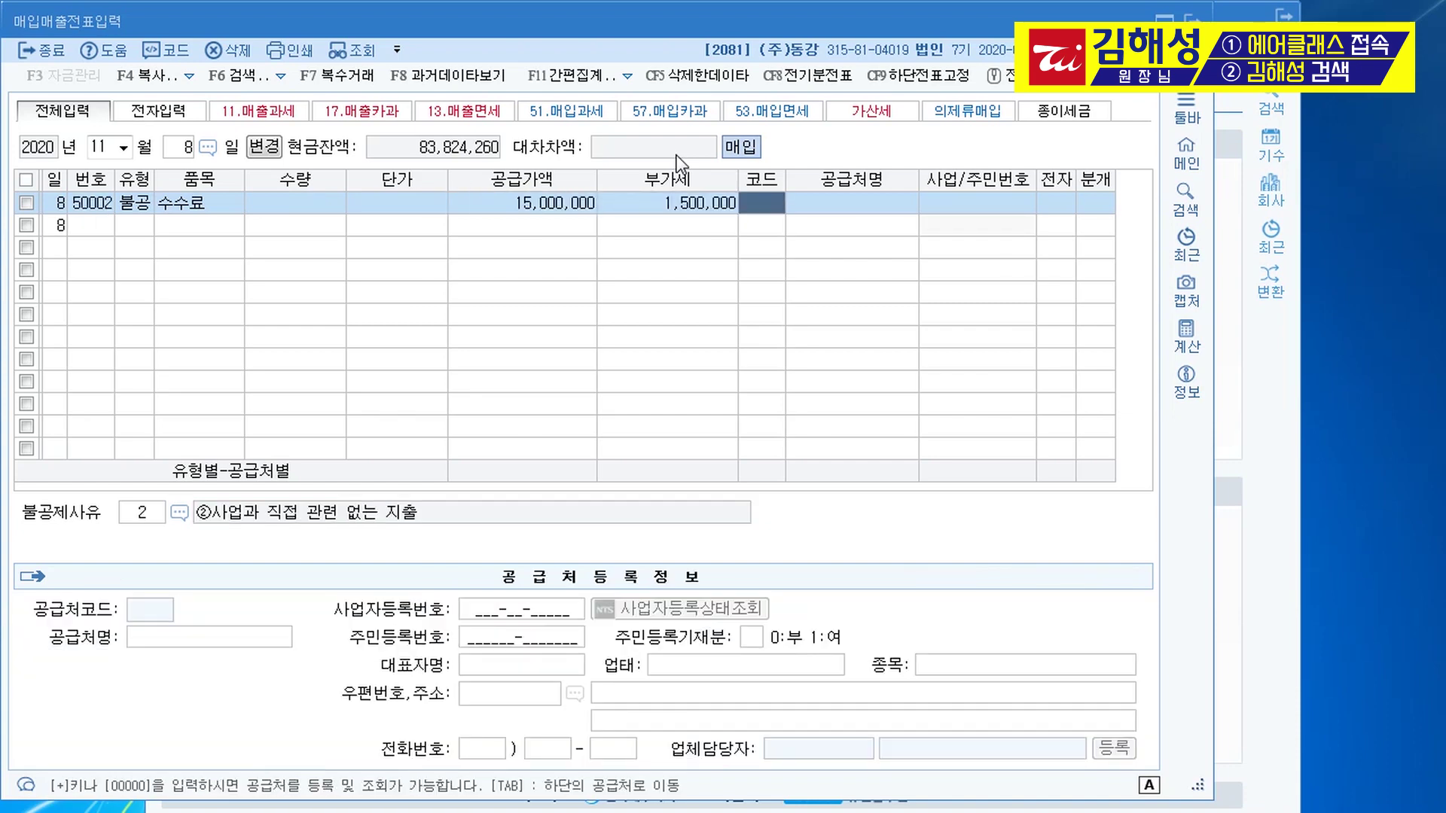
# - Choose (주)부동산컨설팅 as the trading partner for the 수수료 purchase and mark the invoice as electronic
pyautogui.write('부동')
pyautogui.press('Return')
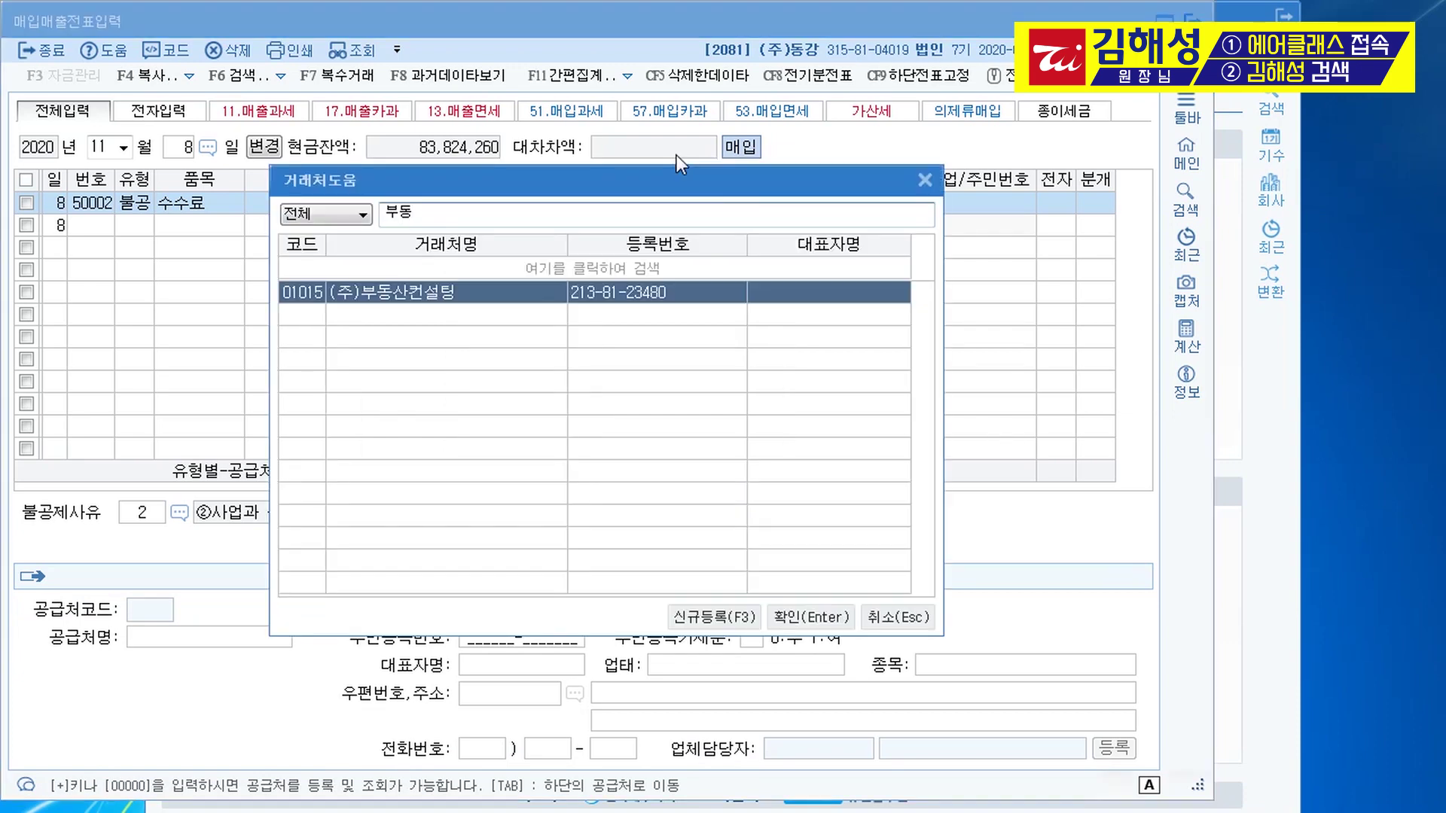
pyautogui.press('Return')
pyautogui.press('Return')
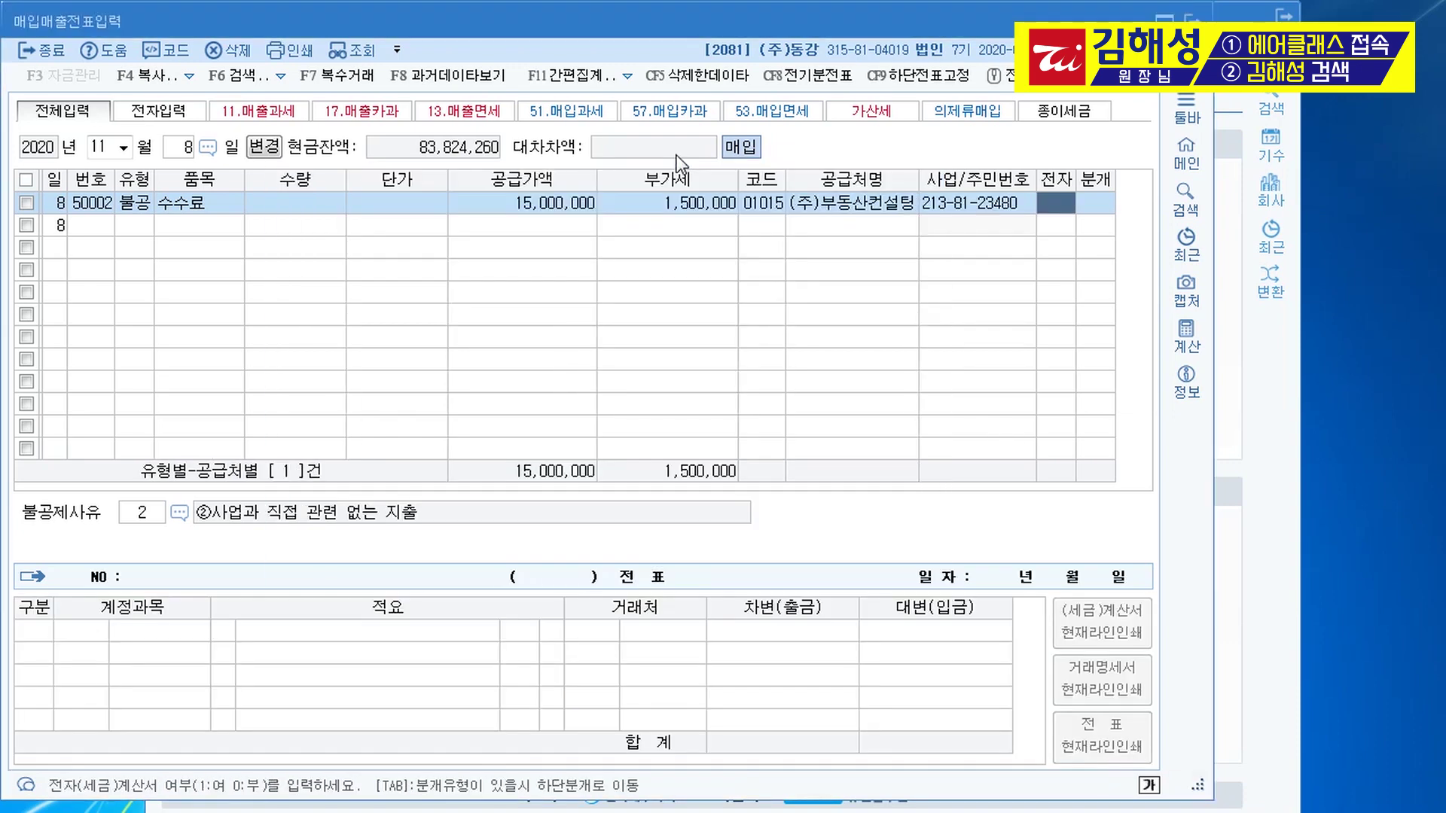
pyautogui.write('1')
pyautogui.press('Return')
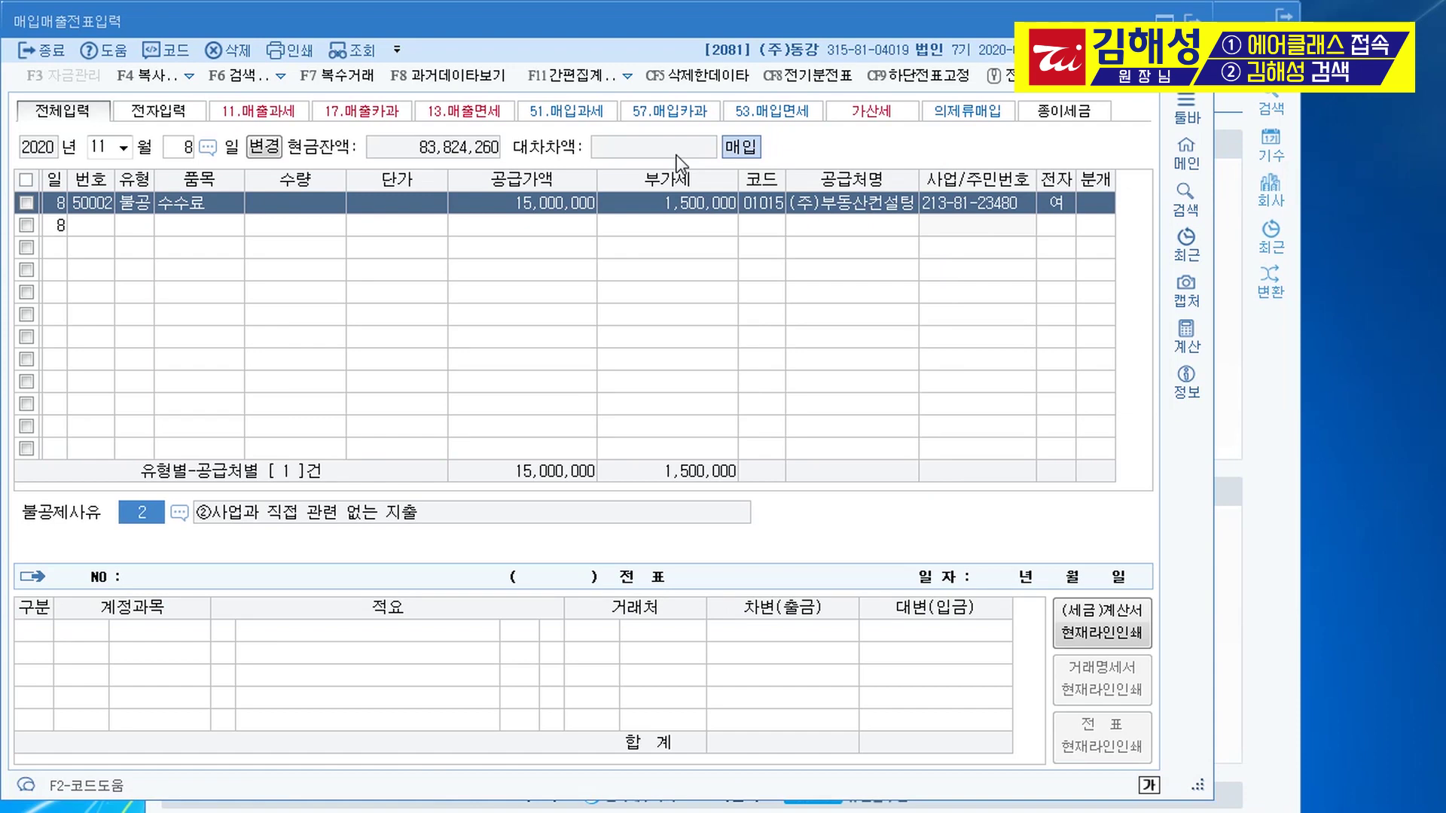
# - Set the 수수료 purchase's non-deductible reason to 6, 토지의 자본적 지출 관련
pyautogui.press('F2')
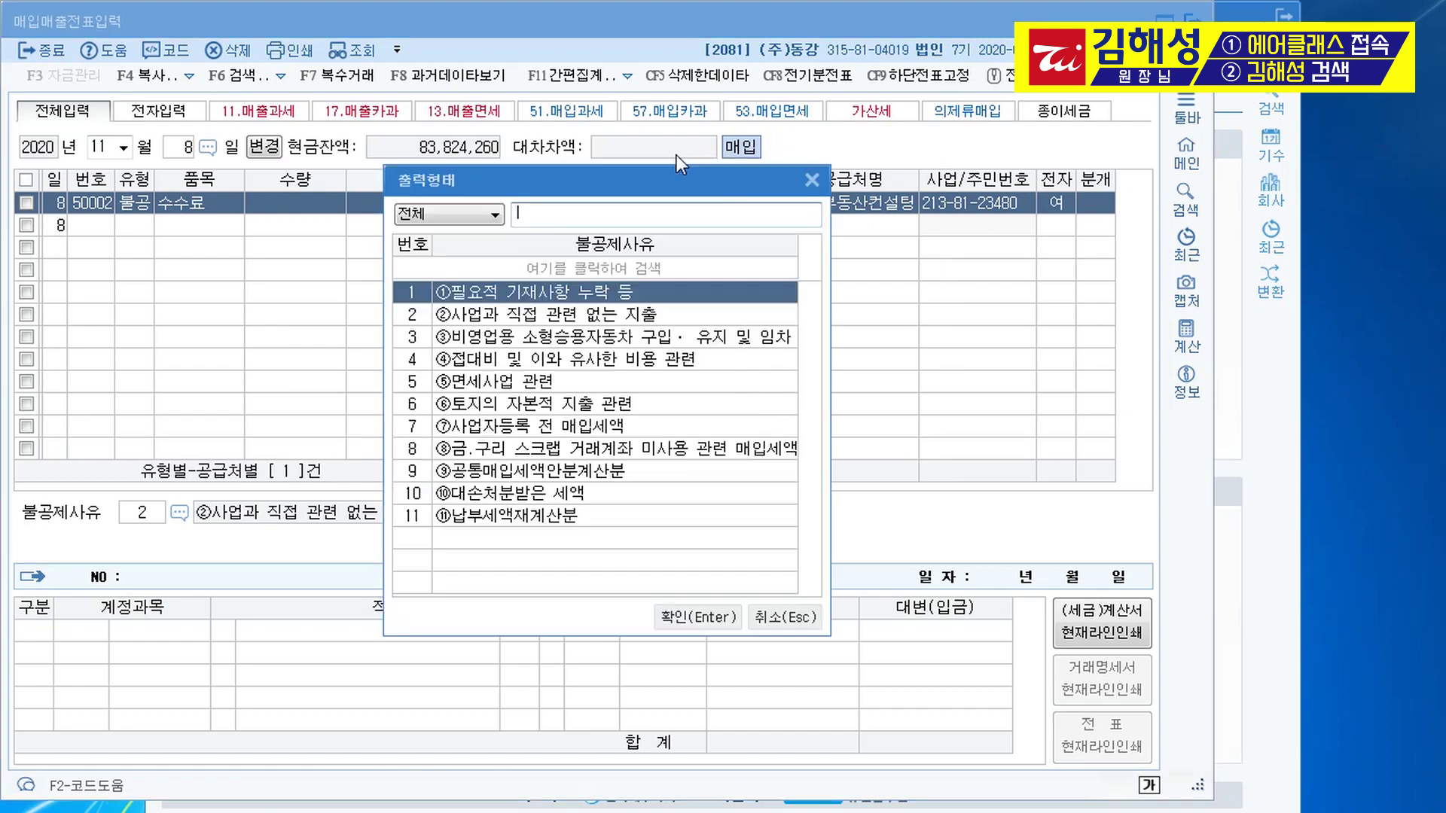
pyautogui.press('Down')
pyautogui.press('Down')
pyautogui.press('Down')
pyautogui.press('Down')
pyautogui.press('Down')
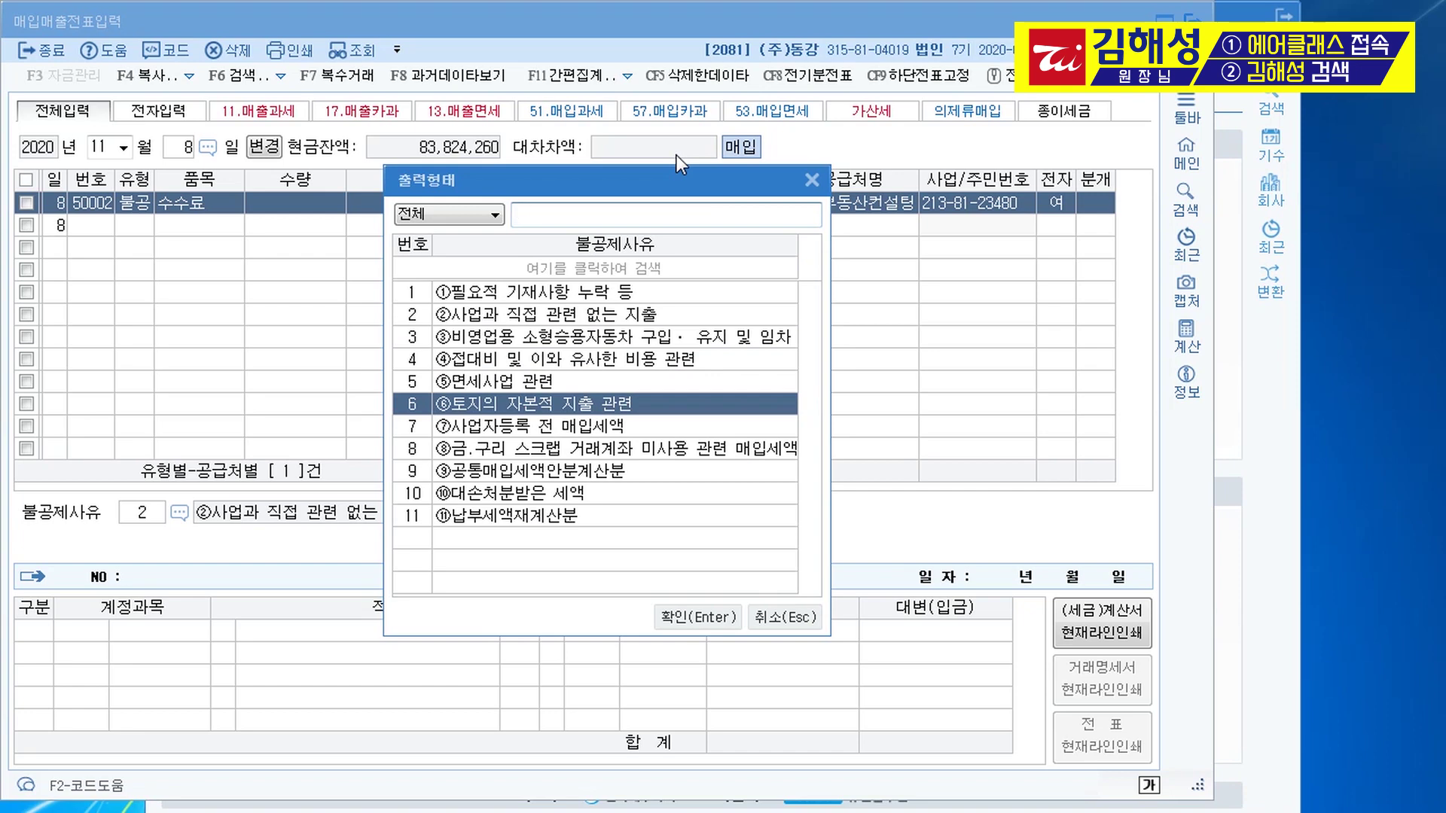
pyautogui.press('Return')
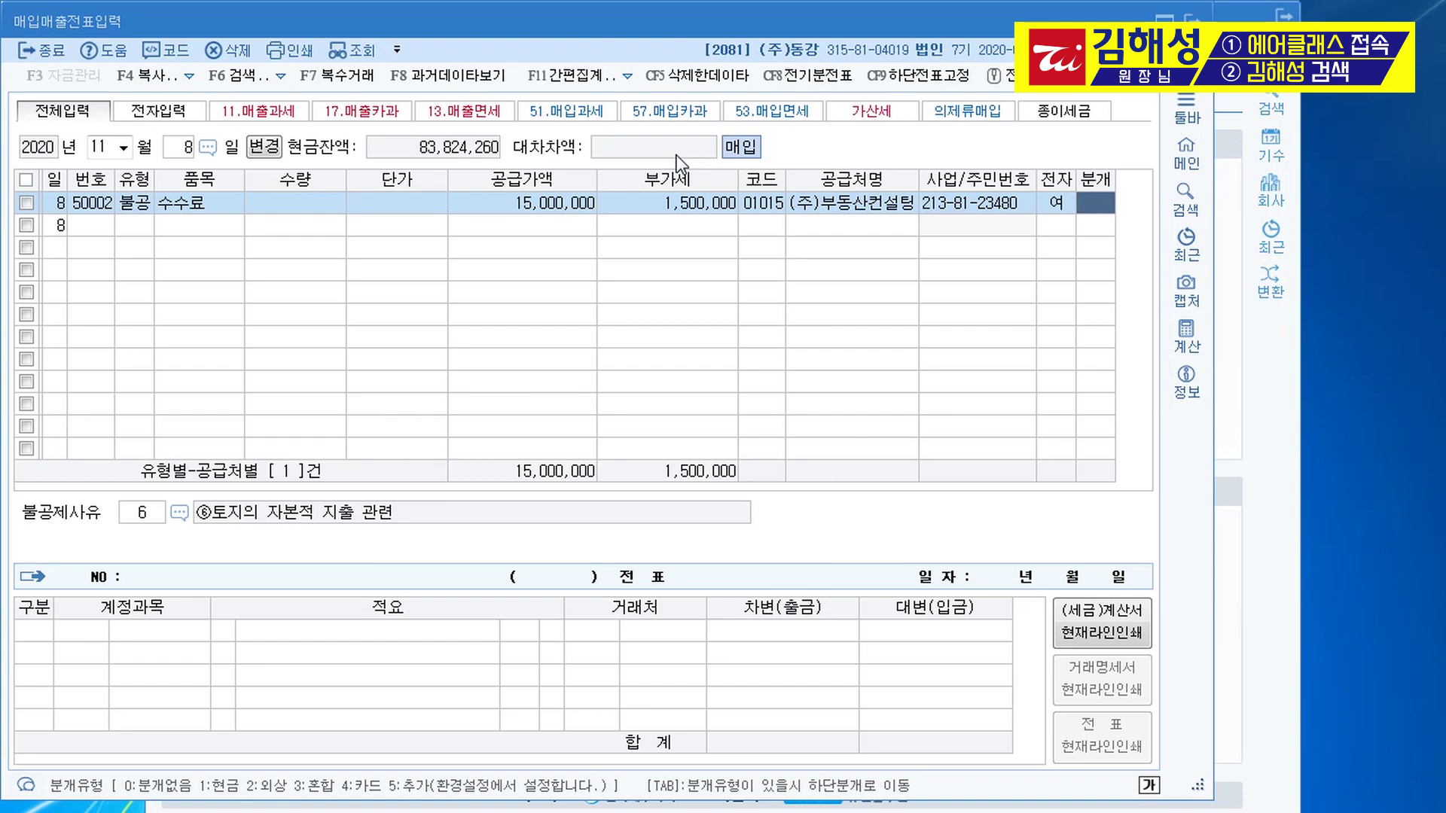
# - Set the 수수료 purchase's journal type to 혼합 and change the 원재료 debit line to account 201 토지
pyautogui.write('3')
pyautogui.press('Return')
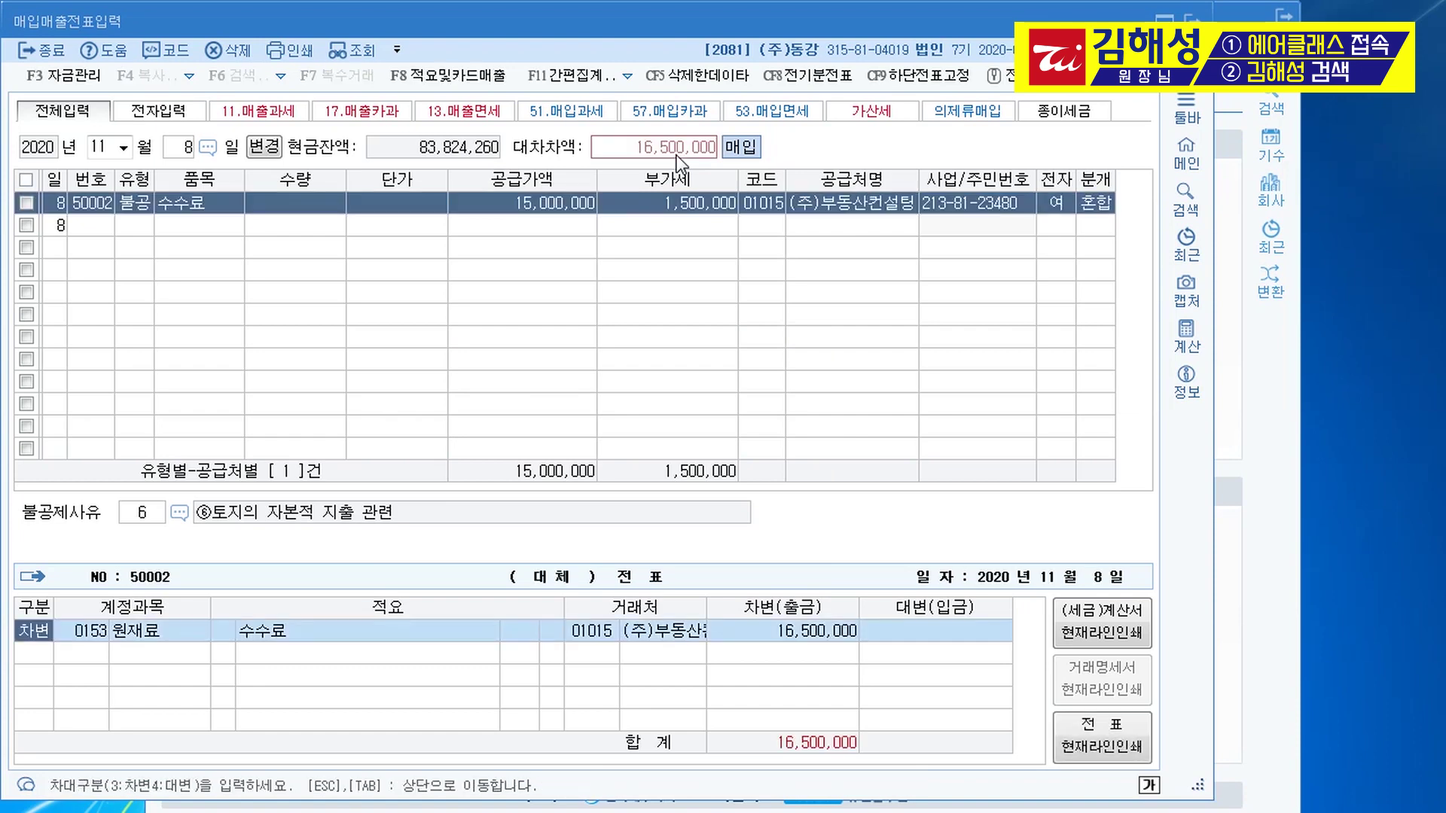
pyautogui.press('Return')
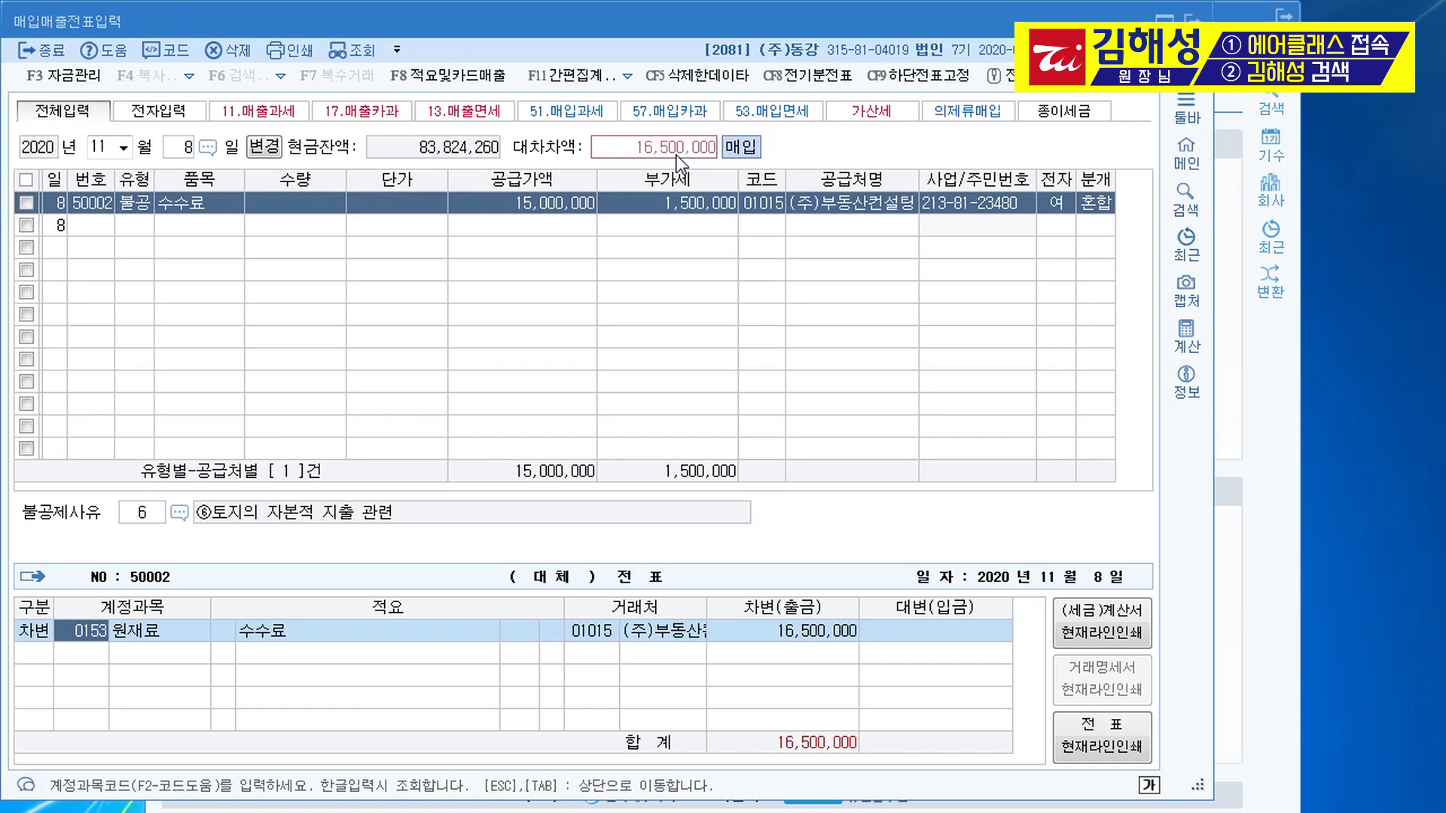
pyautogui.write('201')
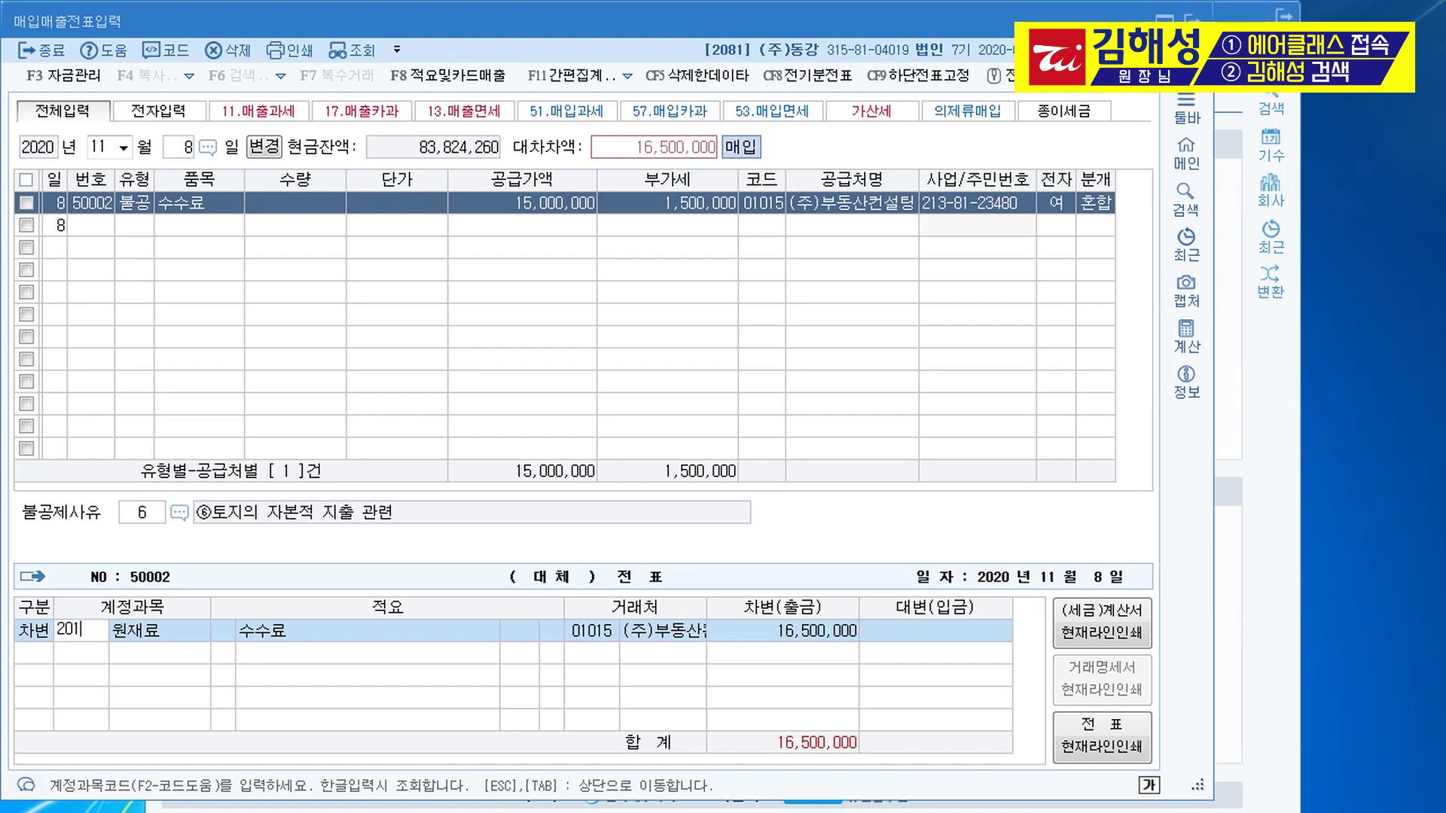
pyautogui.press('Return')
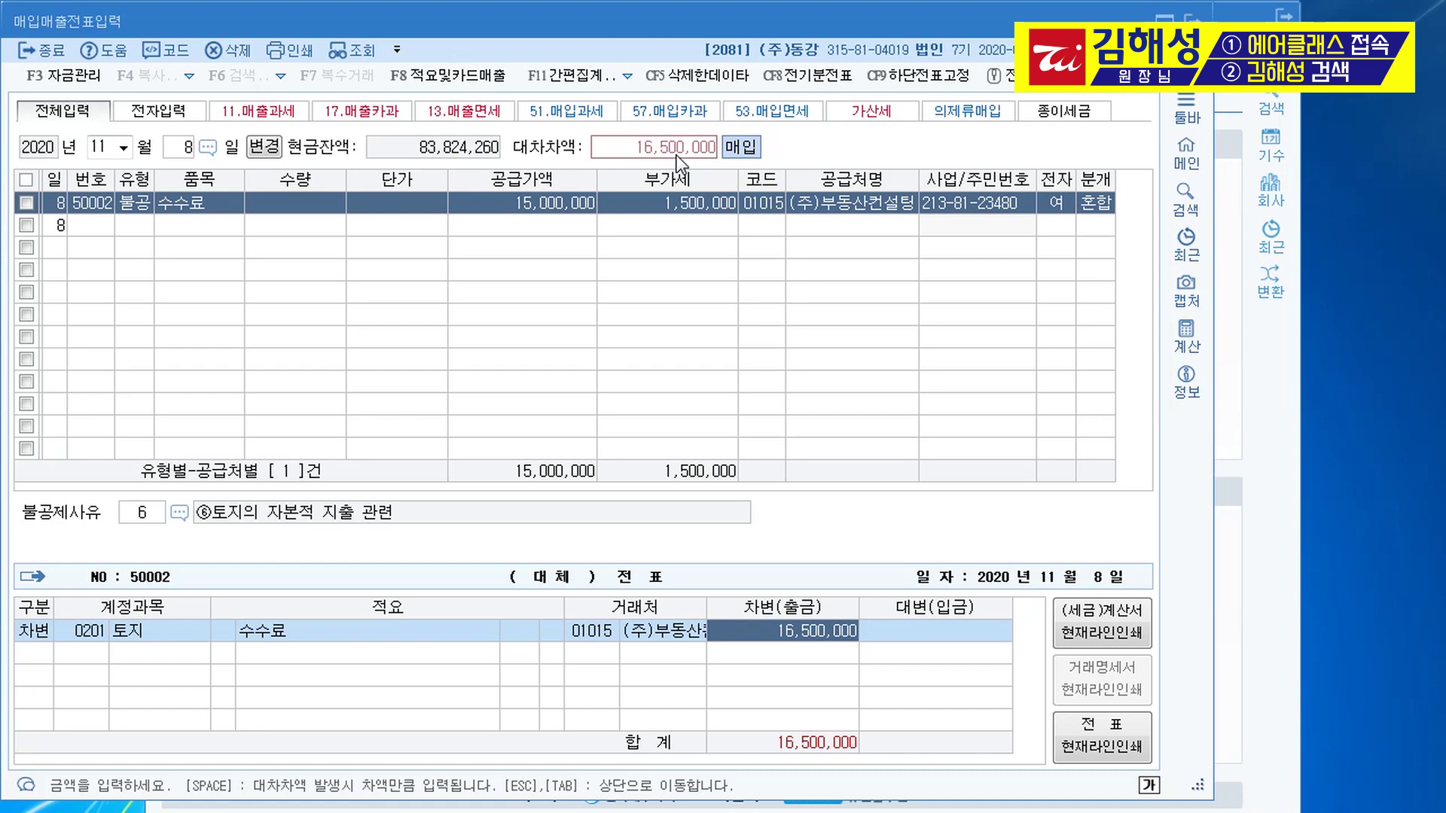
pyautogui.press('Return')
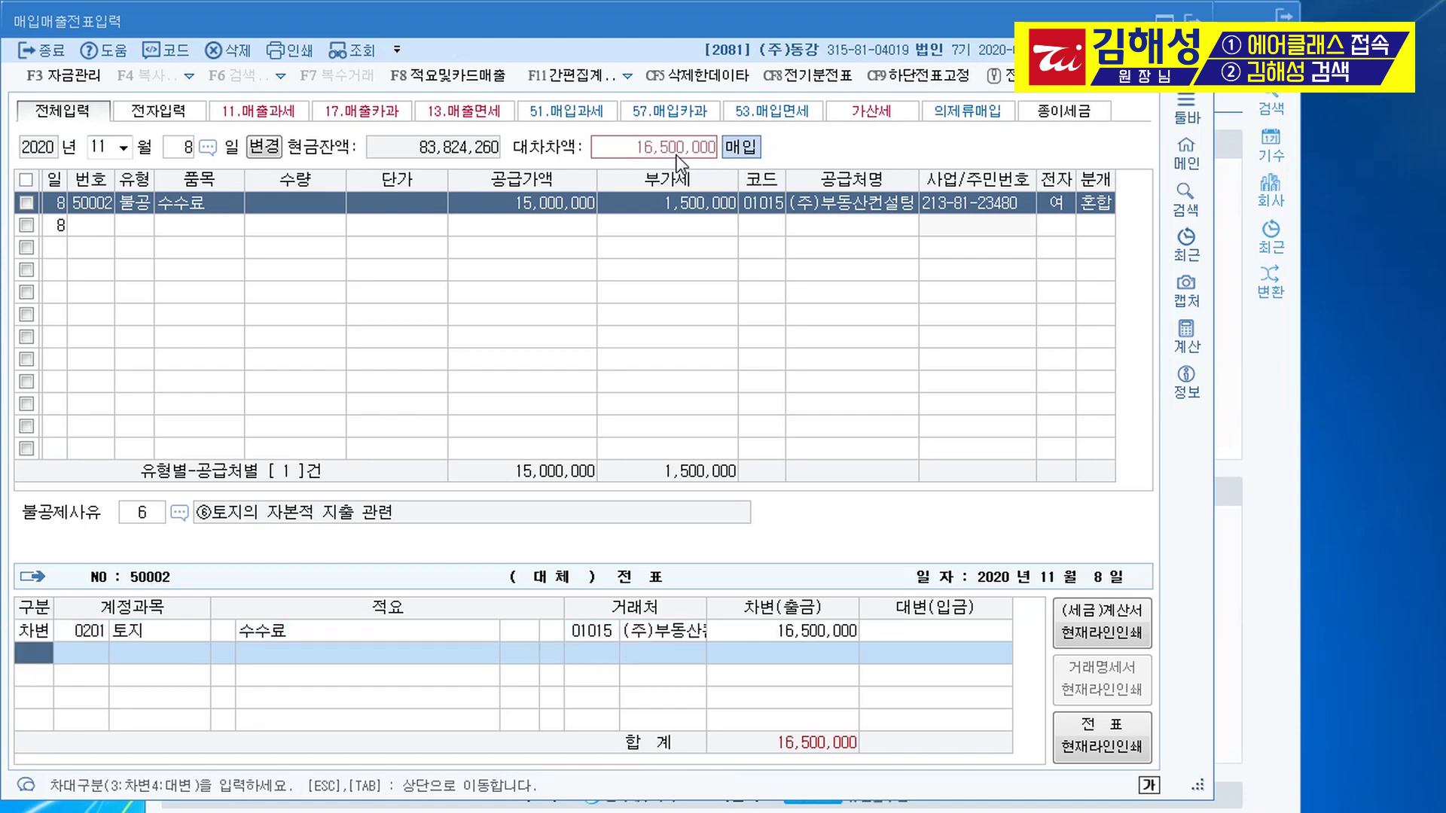
# - Add a credit line to account 102 당좌예금 for 16,500,000 and complete the 수수료 voucher
pyautogui.write('4')
pyautogui.press('Return')
pyautogui.write('102')
pyautogui.press('Return')
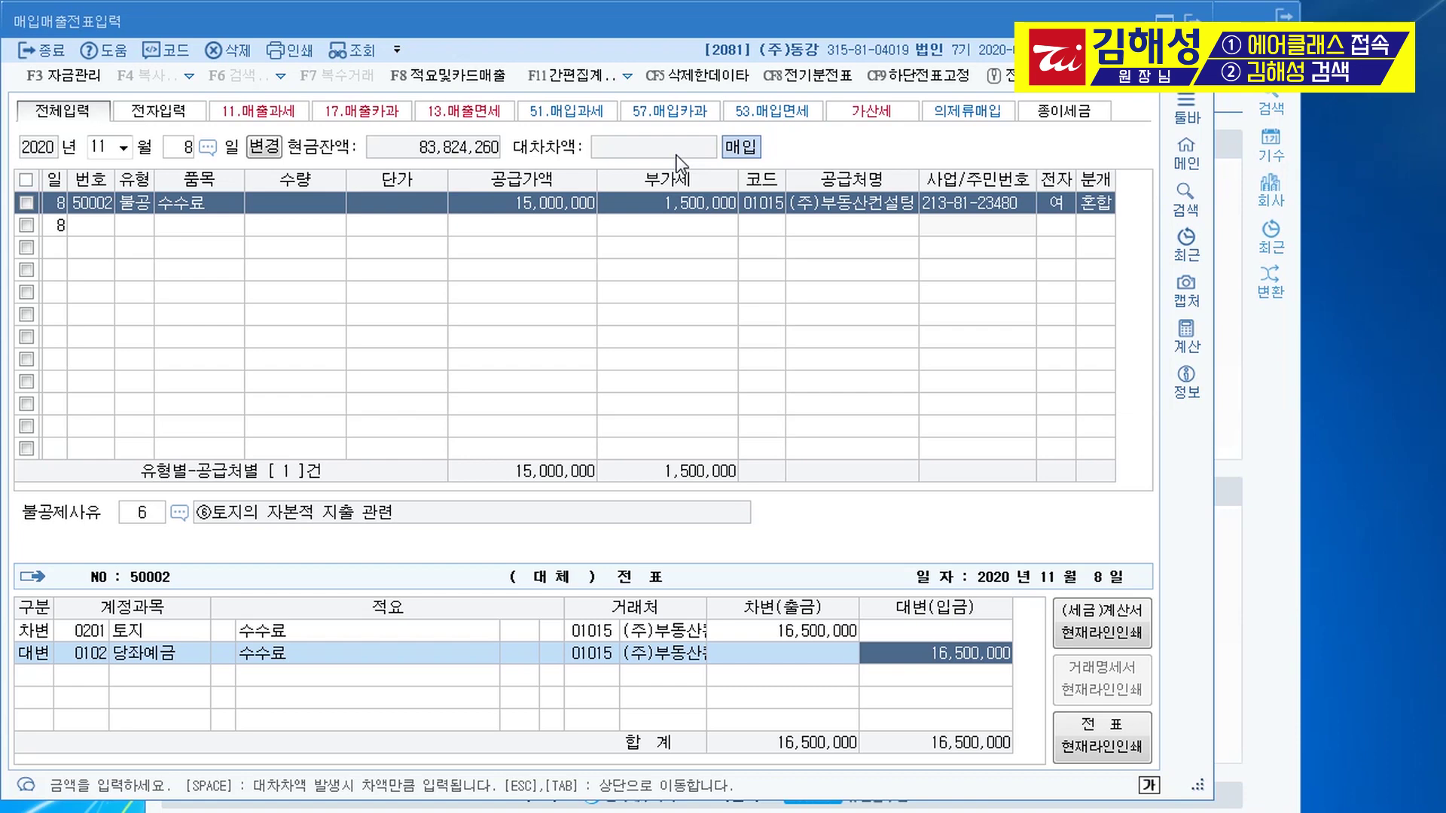
pyautogui.press('Return')
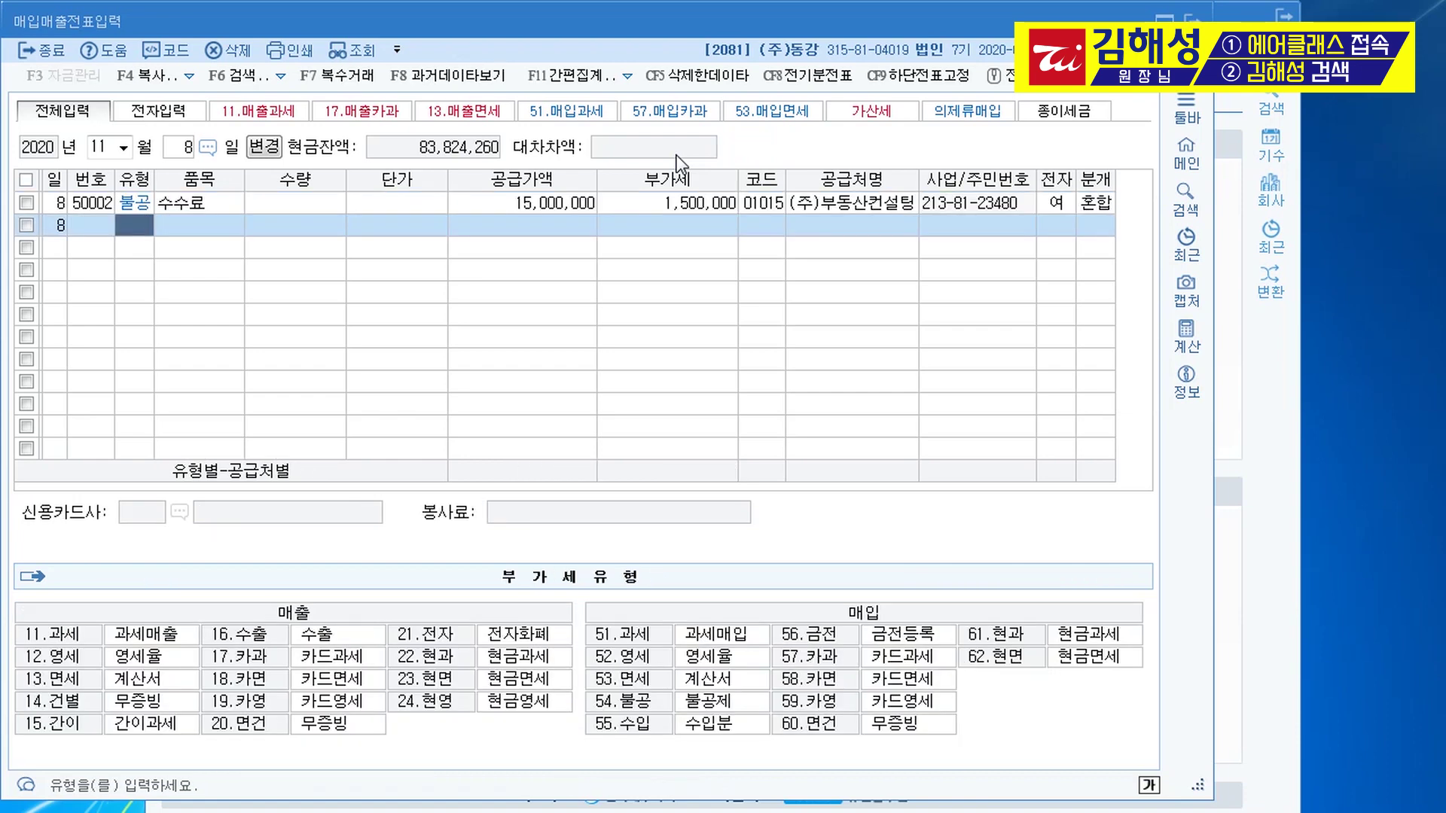
# - Set the voucher date to November 12 and start an entry of type 17 카과
pyautogui.press('Escape')
pyautogui.write('12')
pyautogui.press('Return')
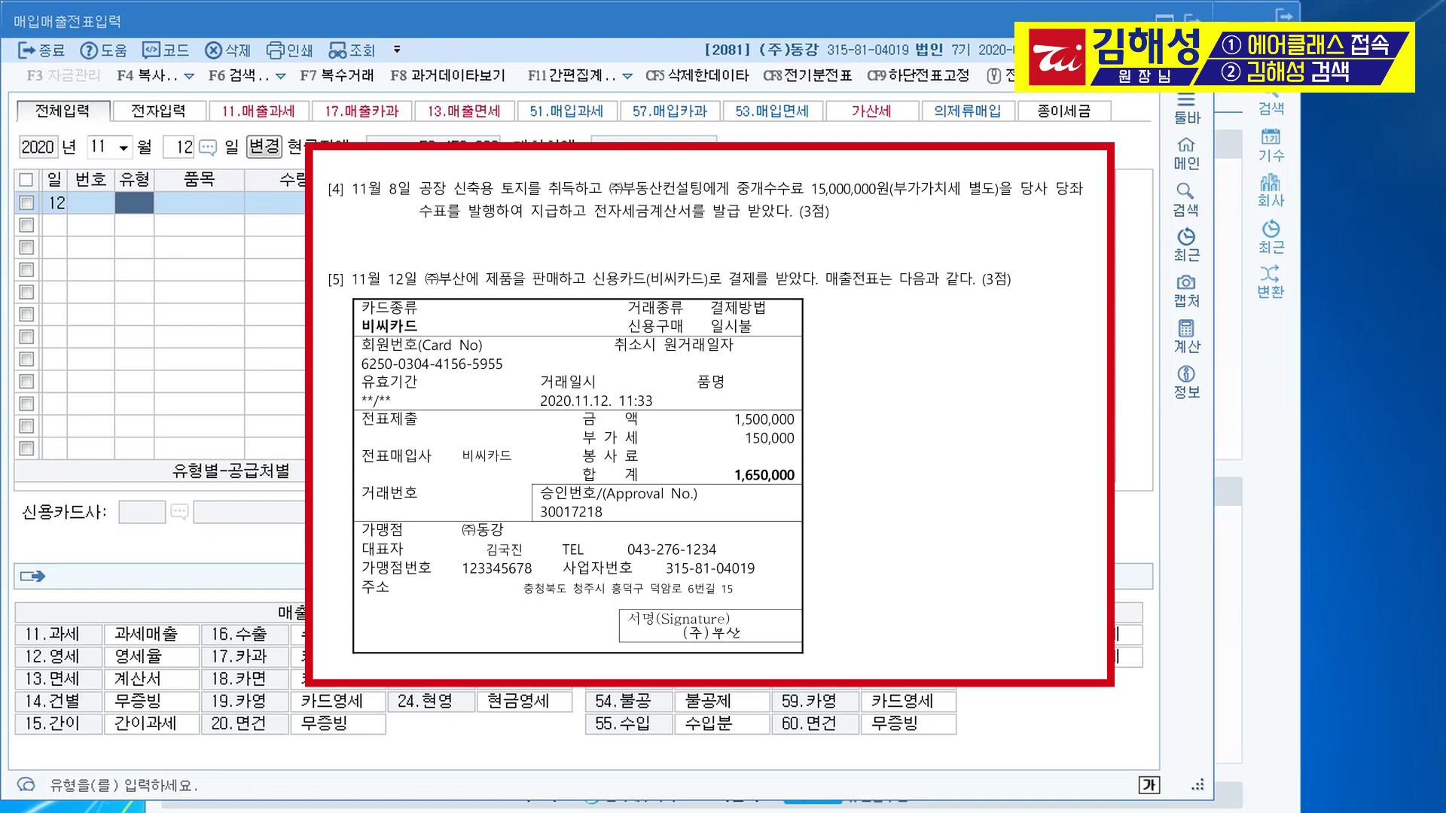
pyautogui.write('17')
pyautogui.press('Return')
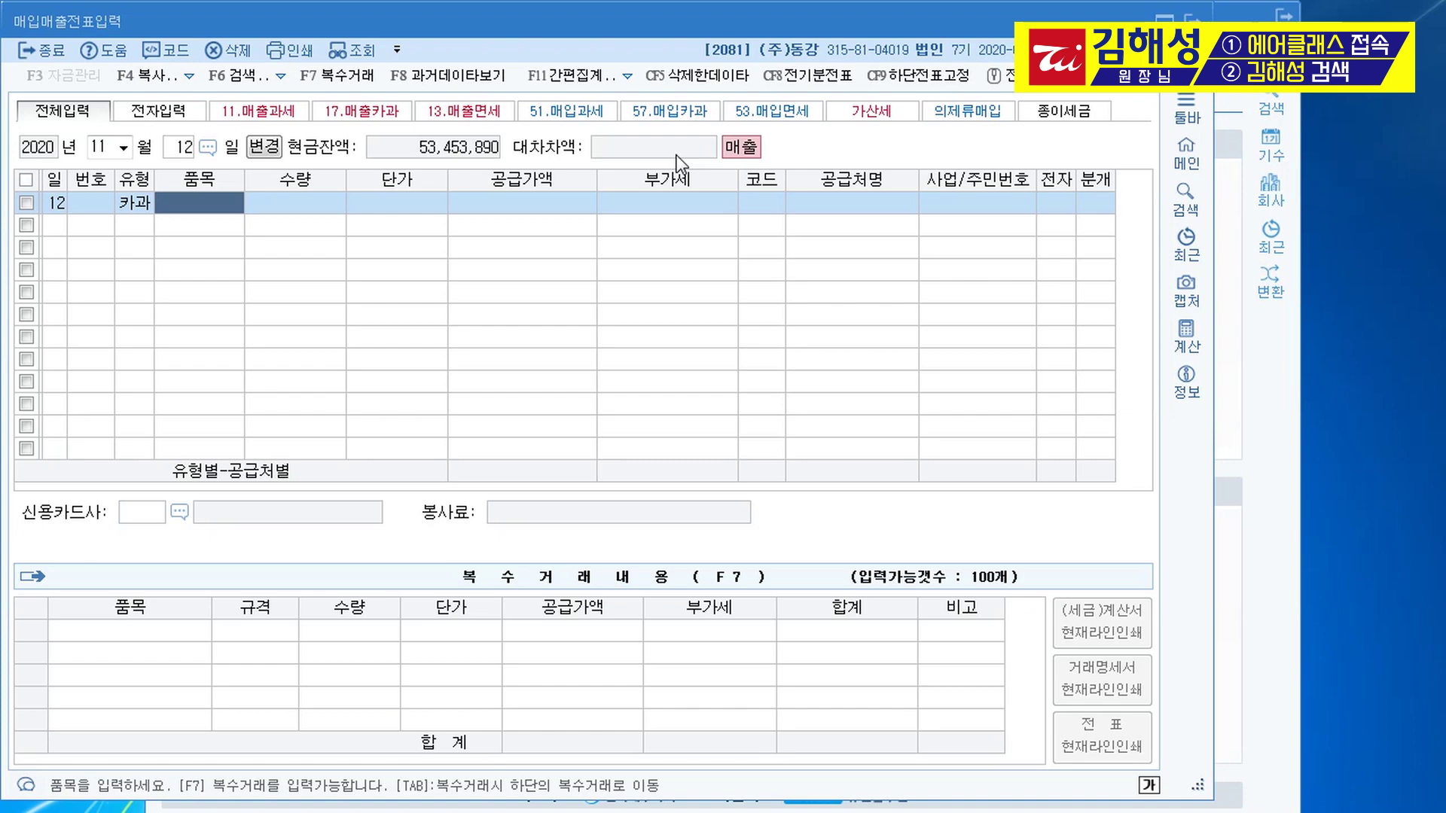
# - Enter 제품 as the item with a VAT-inclusive amount of 1,650,000 for the card sale
pyautogui.write('제품')
pyautogui.press('Return')
pyautogui.press('Return')
pyautogui.press('Return')
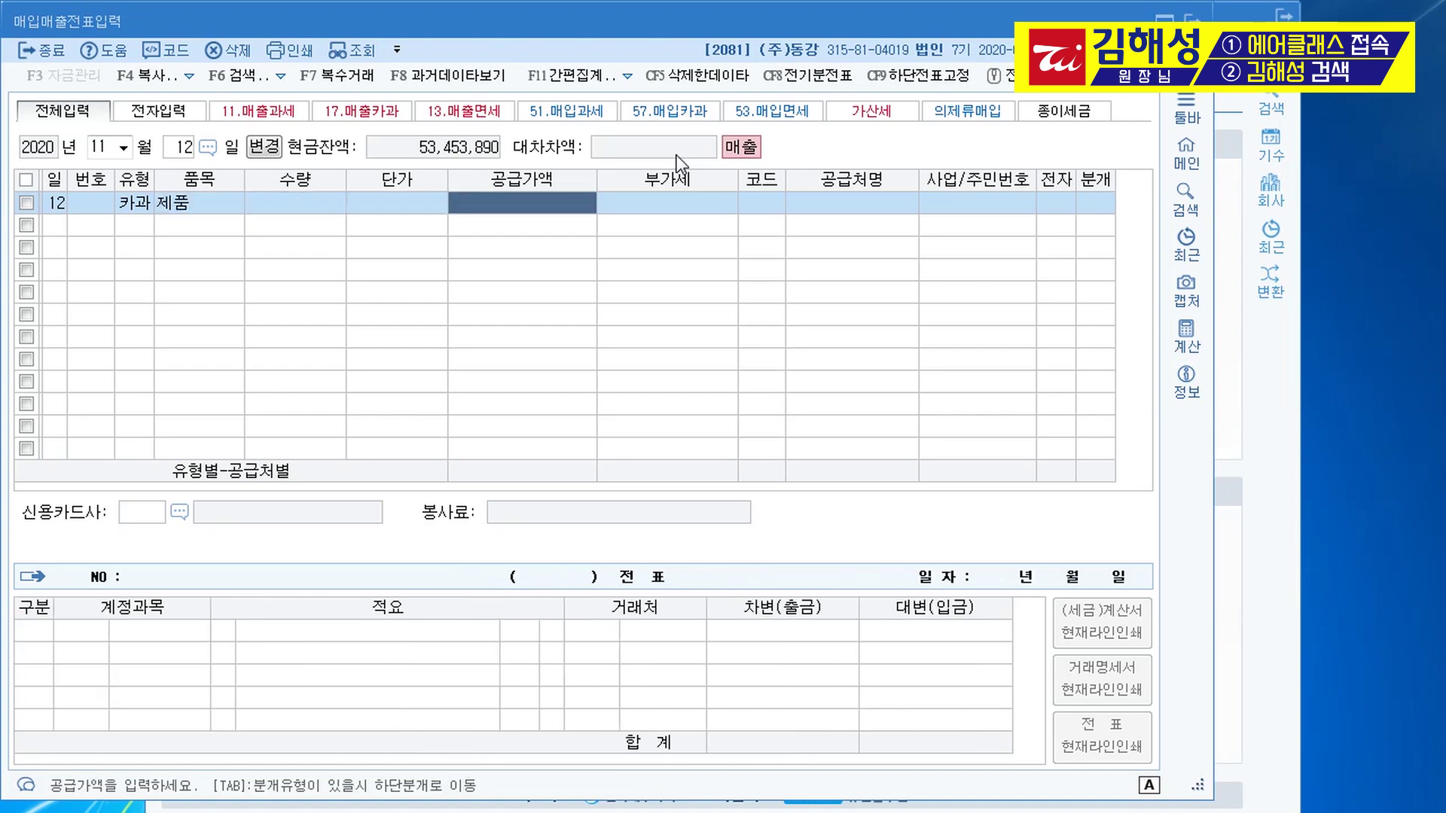
pyautogui.write('1500000')
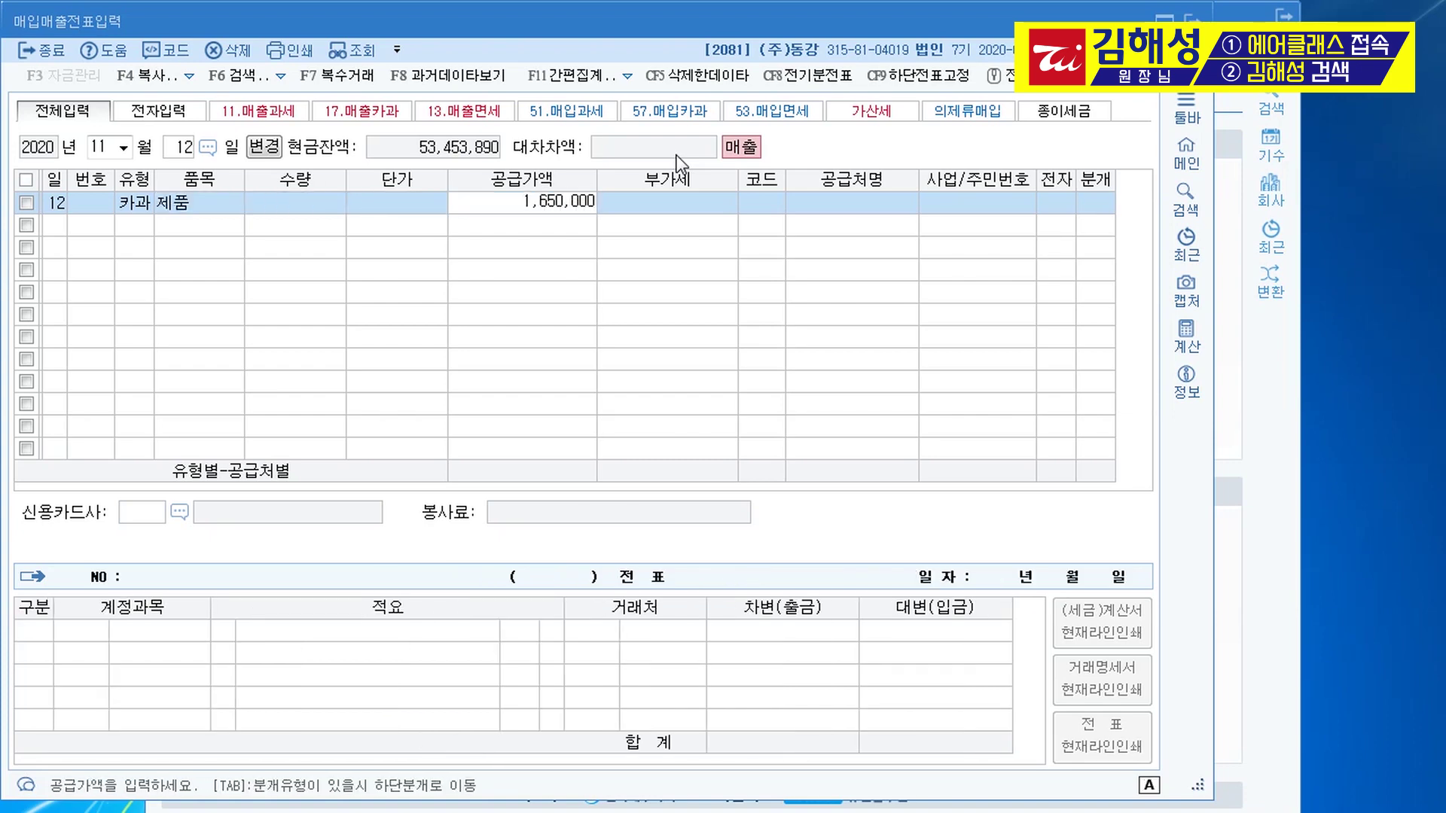
pyautogui.press('Return')
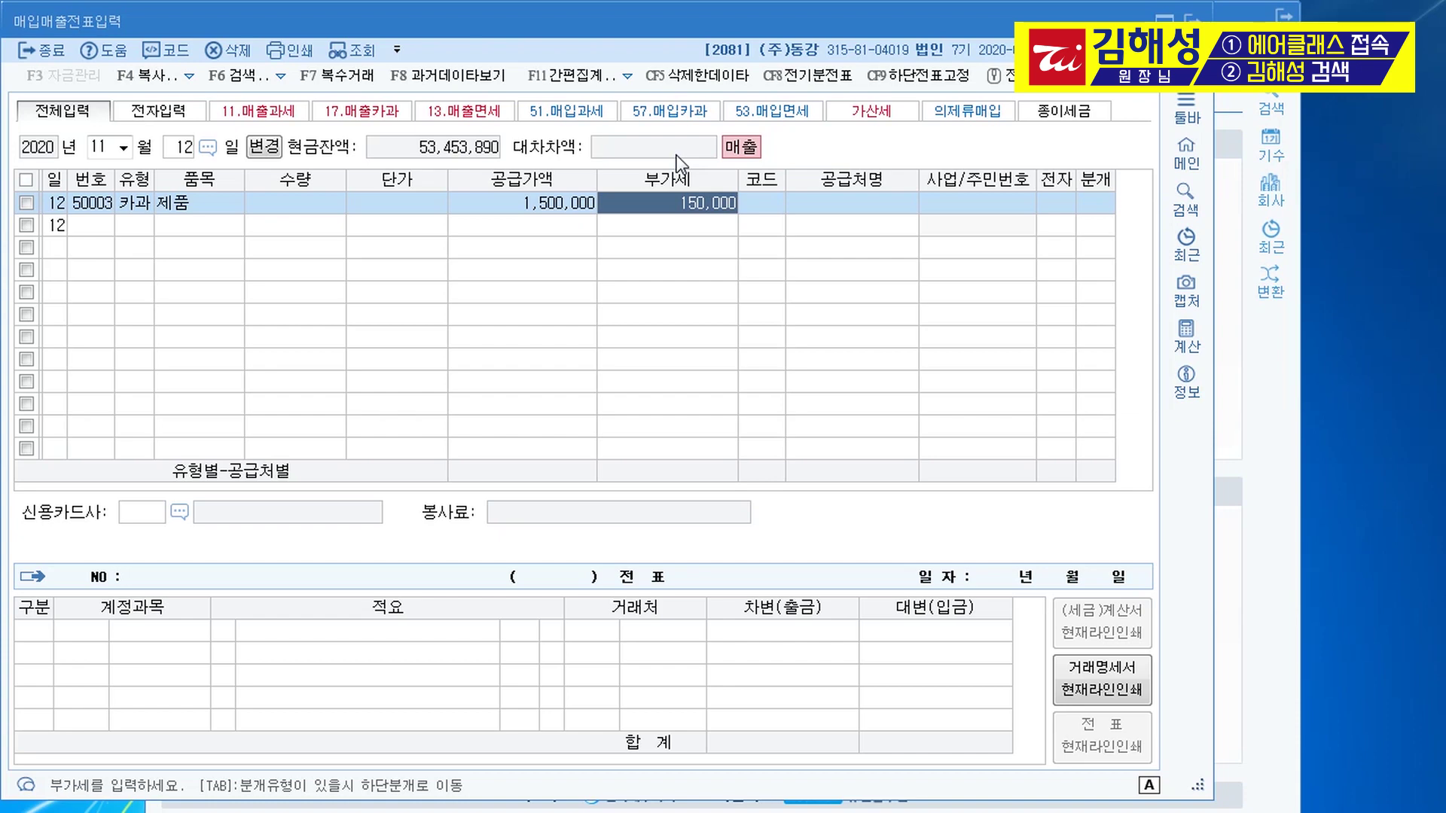
pyautogui.press('Return')
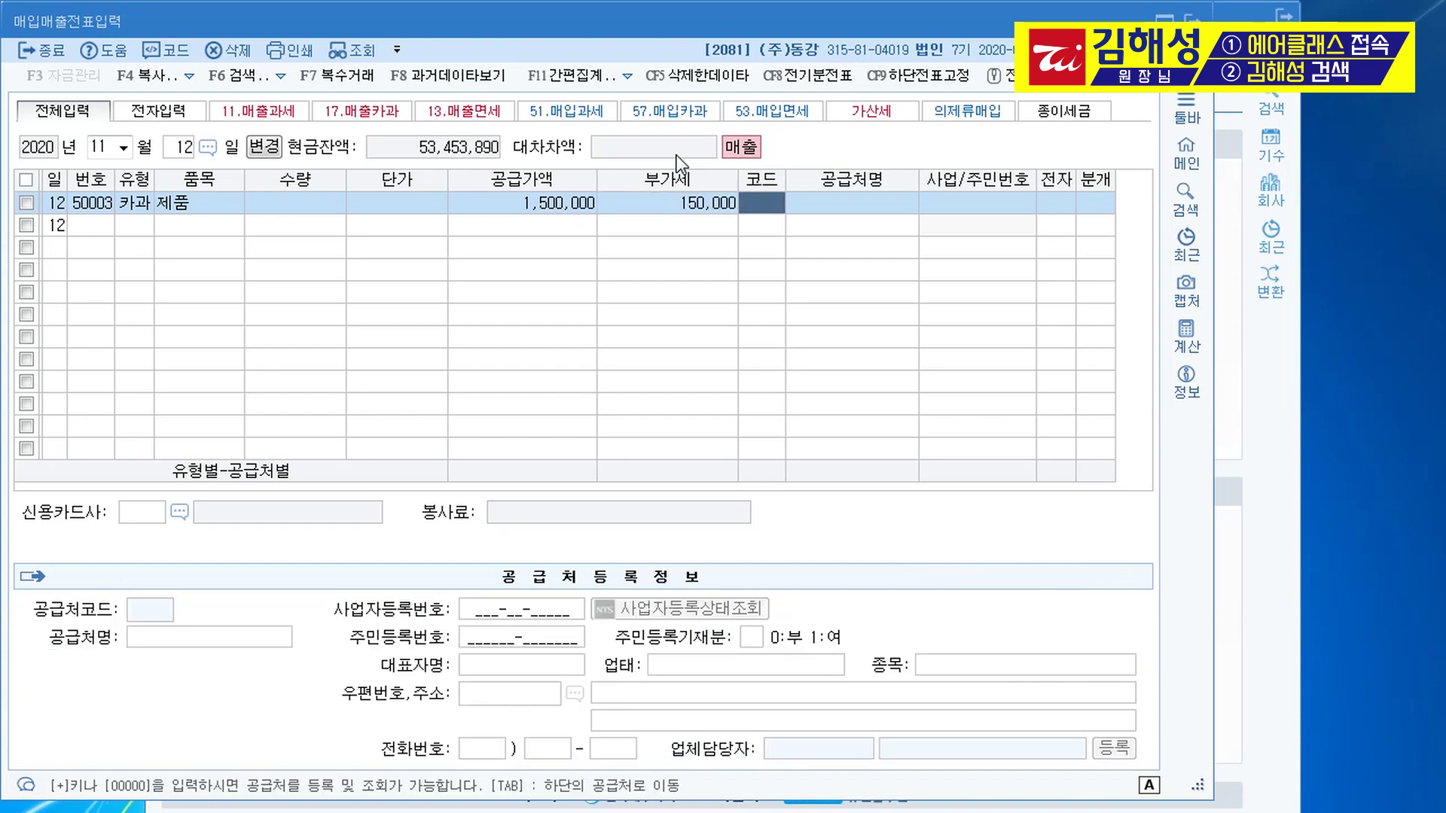
# - Delete the current November 12 card sale line and re-enter it as type 17 카과 with 제품 as the item
pyautogui.press('F5')
pyautogui.press('Return')
pyautogui.write('17')
pyautogui.press('Return')
pyautogui.write('제품')
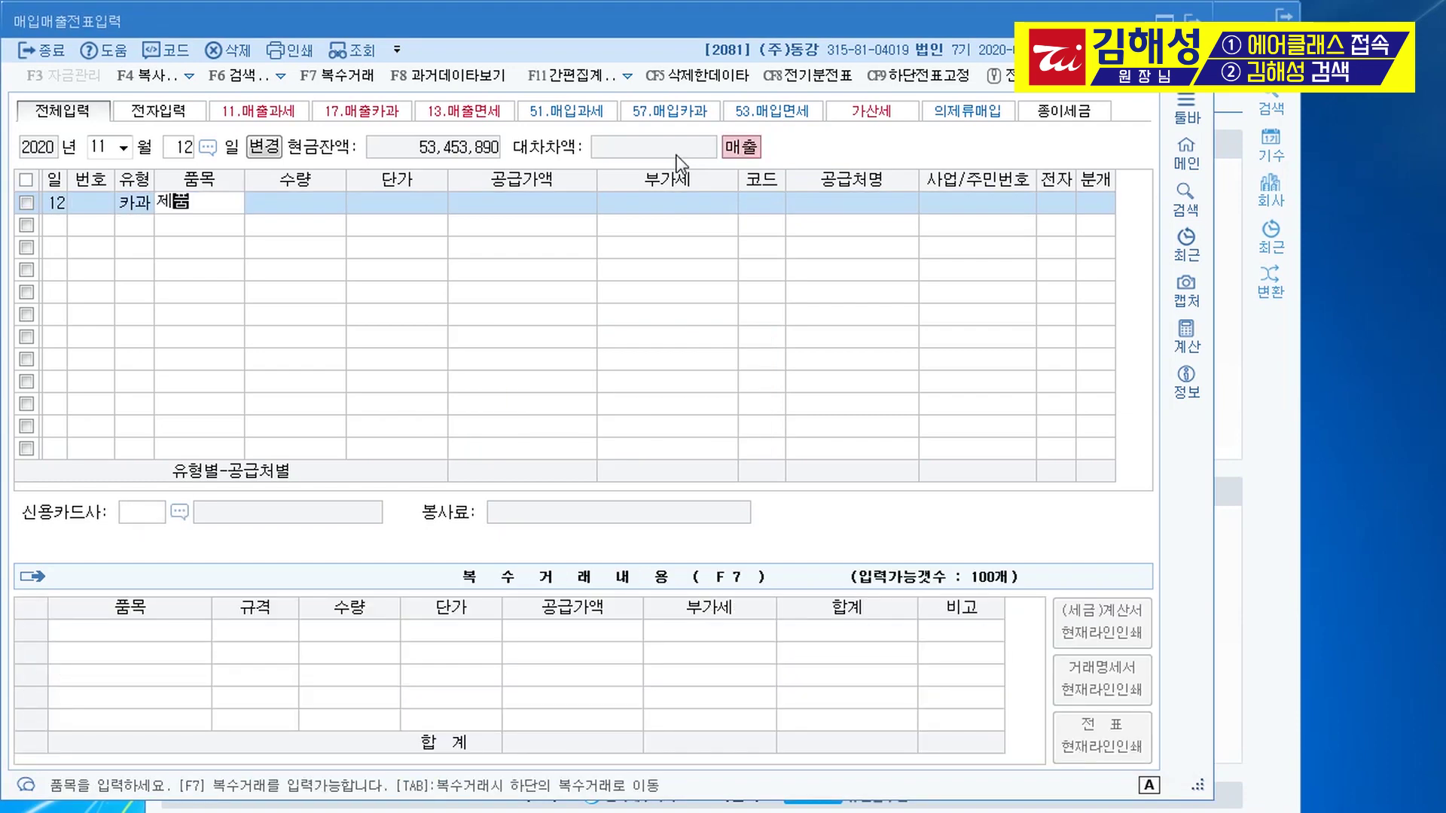
# - Enter 1,500,000 as the VAT-inclusive amount for the 제품 card sale
pyautogui.press('Return')
pyautogui.press('Return')
pyautogui.press('Return')
pyautogui.write('1500000')
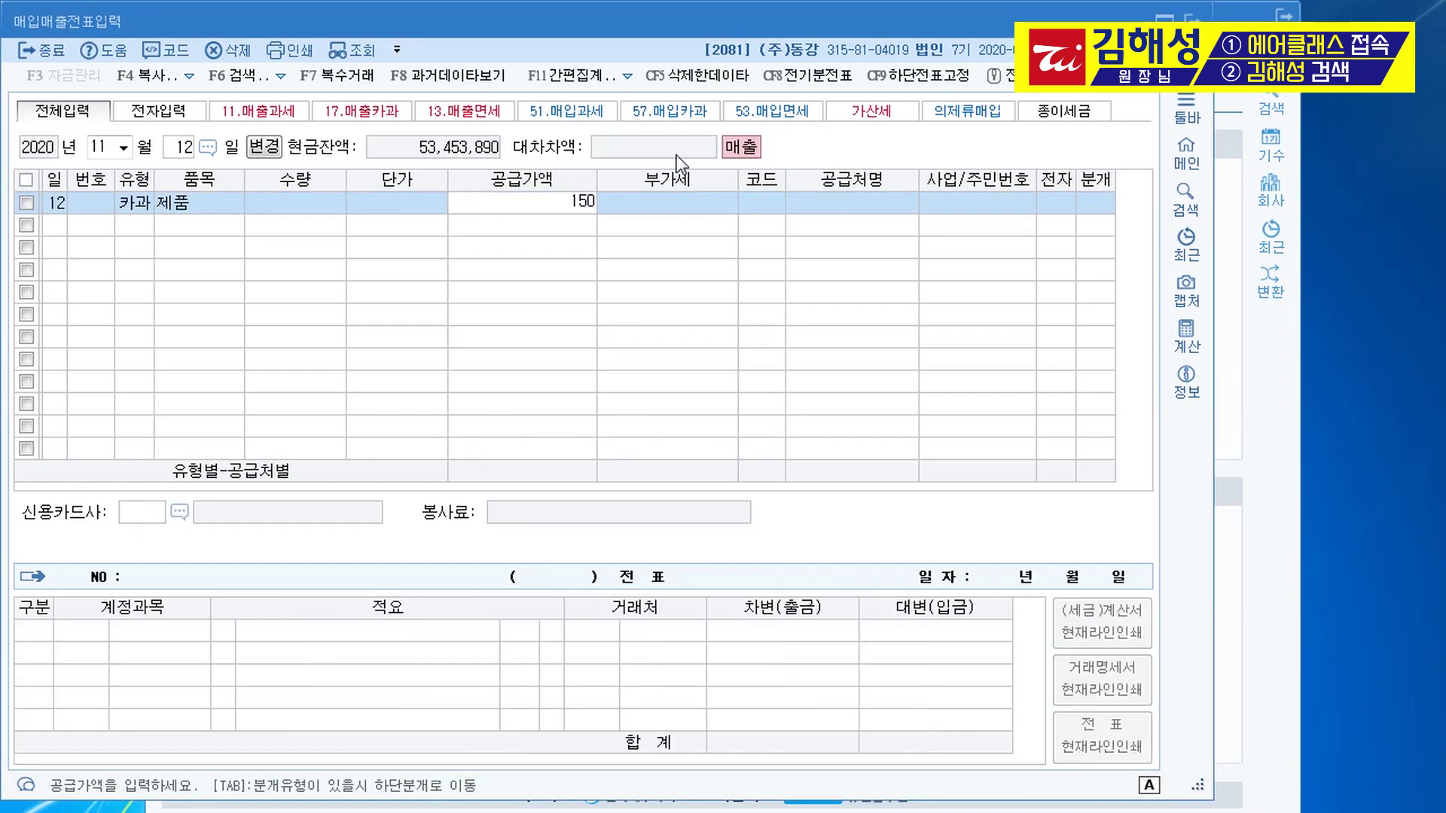
pyautogui.press('Return')
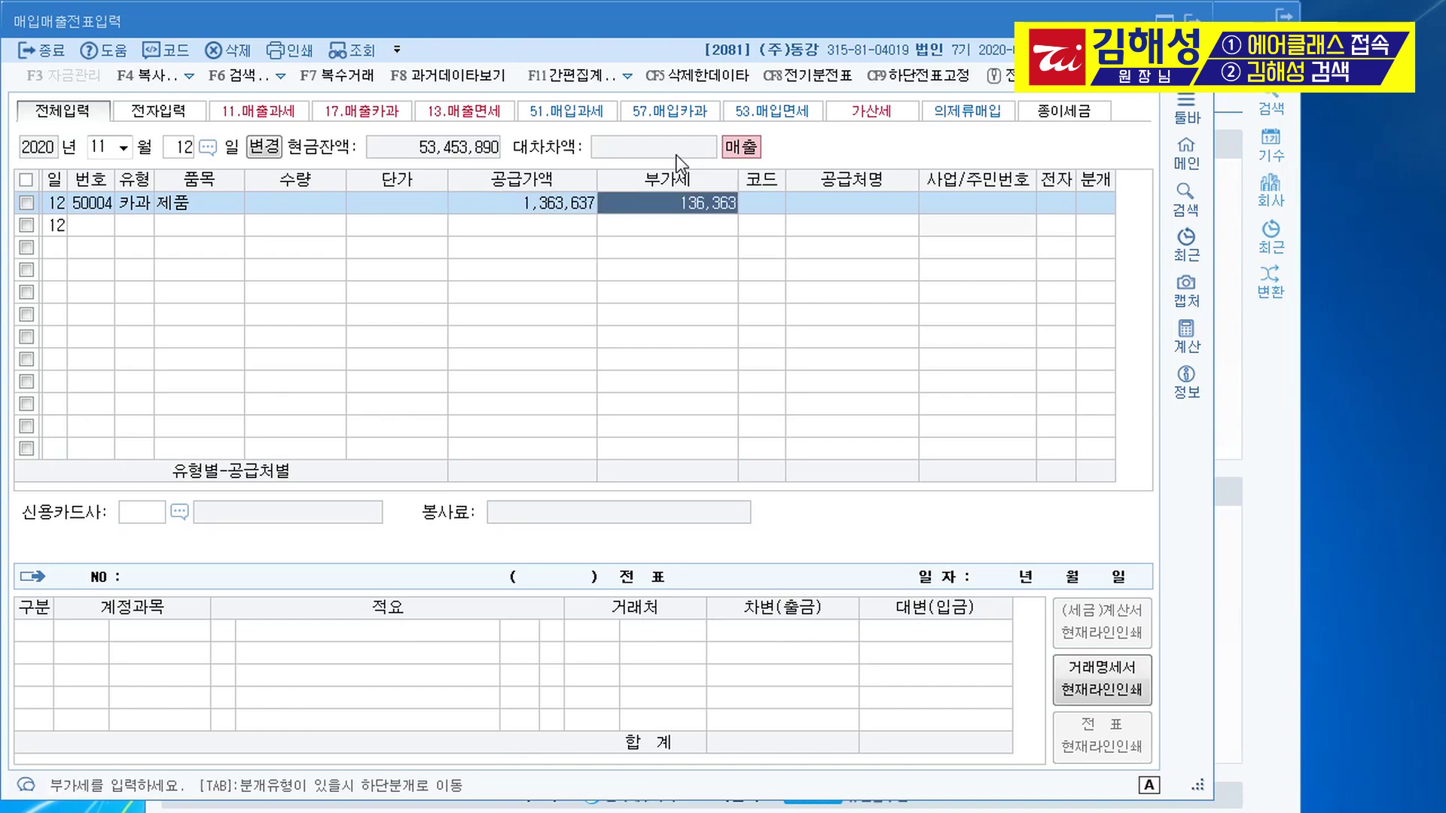
# - Set the 제품 card sale's supply value to 1,500,000 and its VAT to 150,000
pyautogui.hotkey('shift', 'Tab')
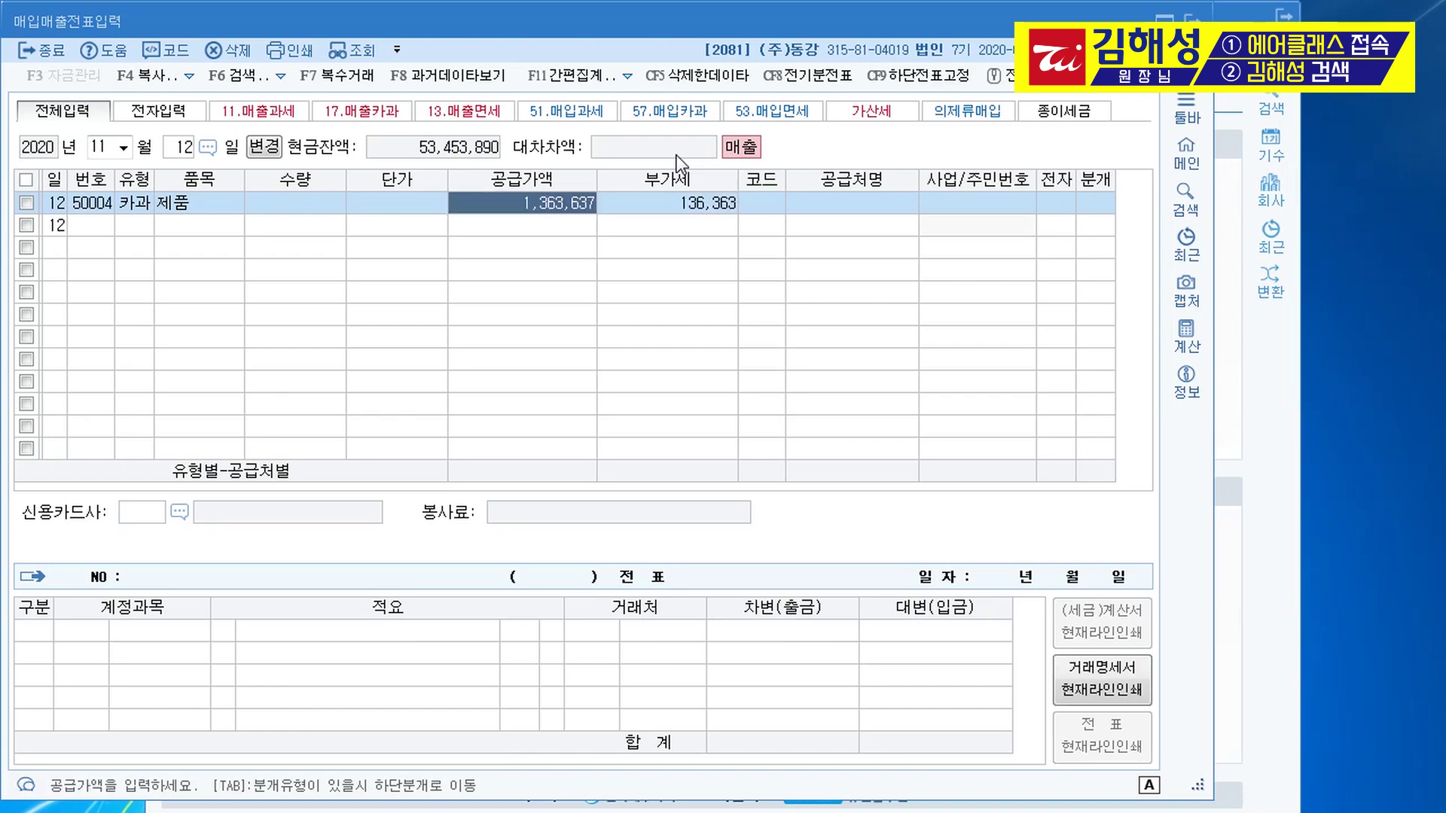
pyautogui.write('1500000')
pyautogui.press('Return')
pyautogui.write('150000')
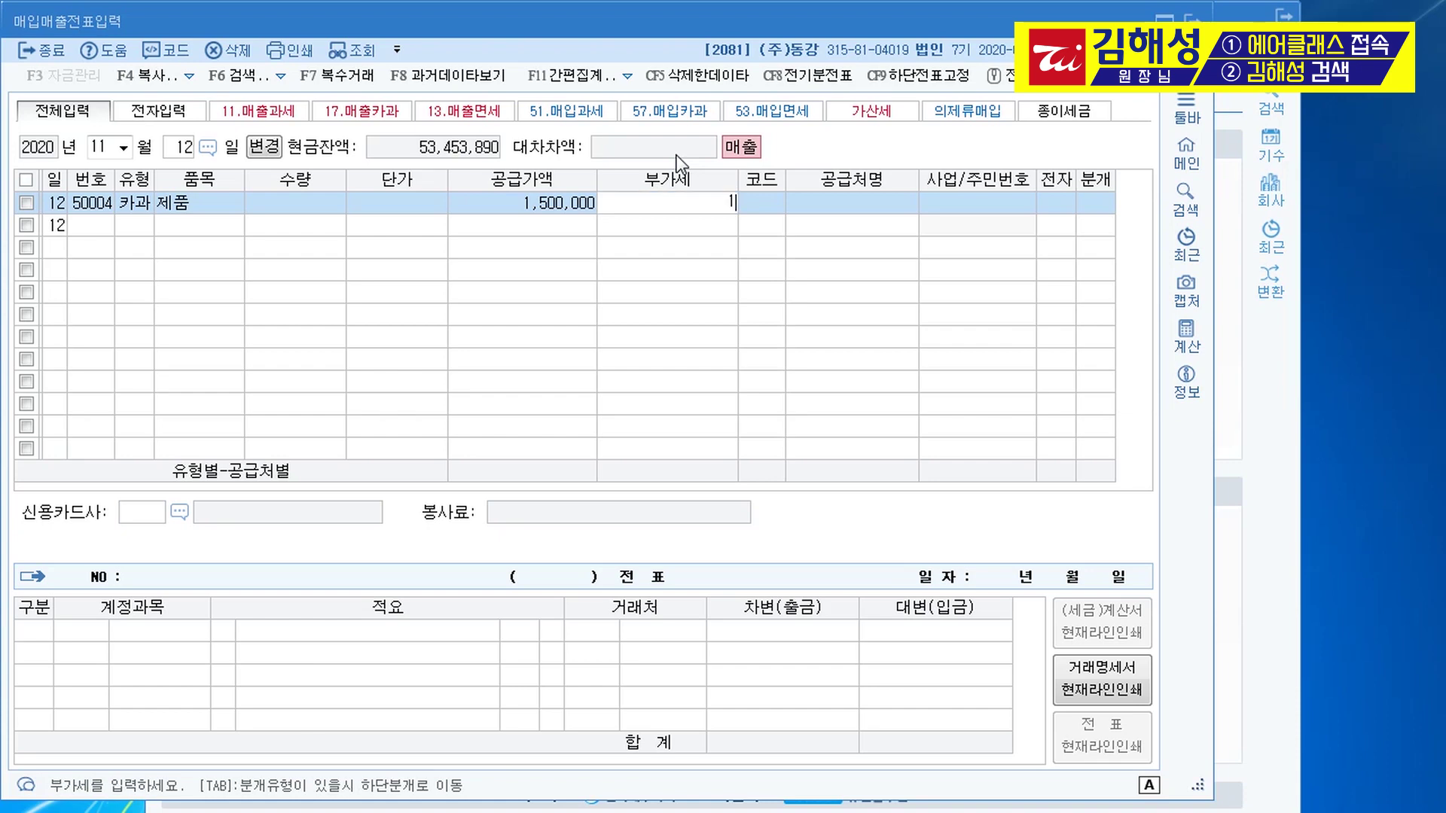
pyautogui.press('Return')
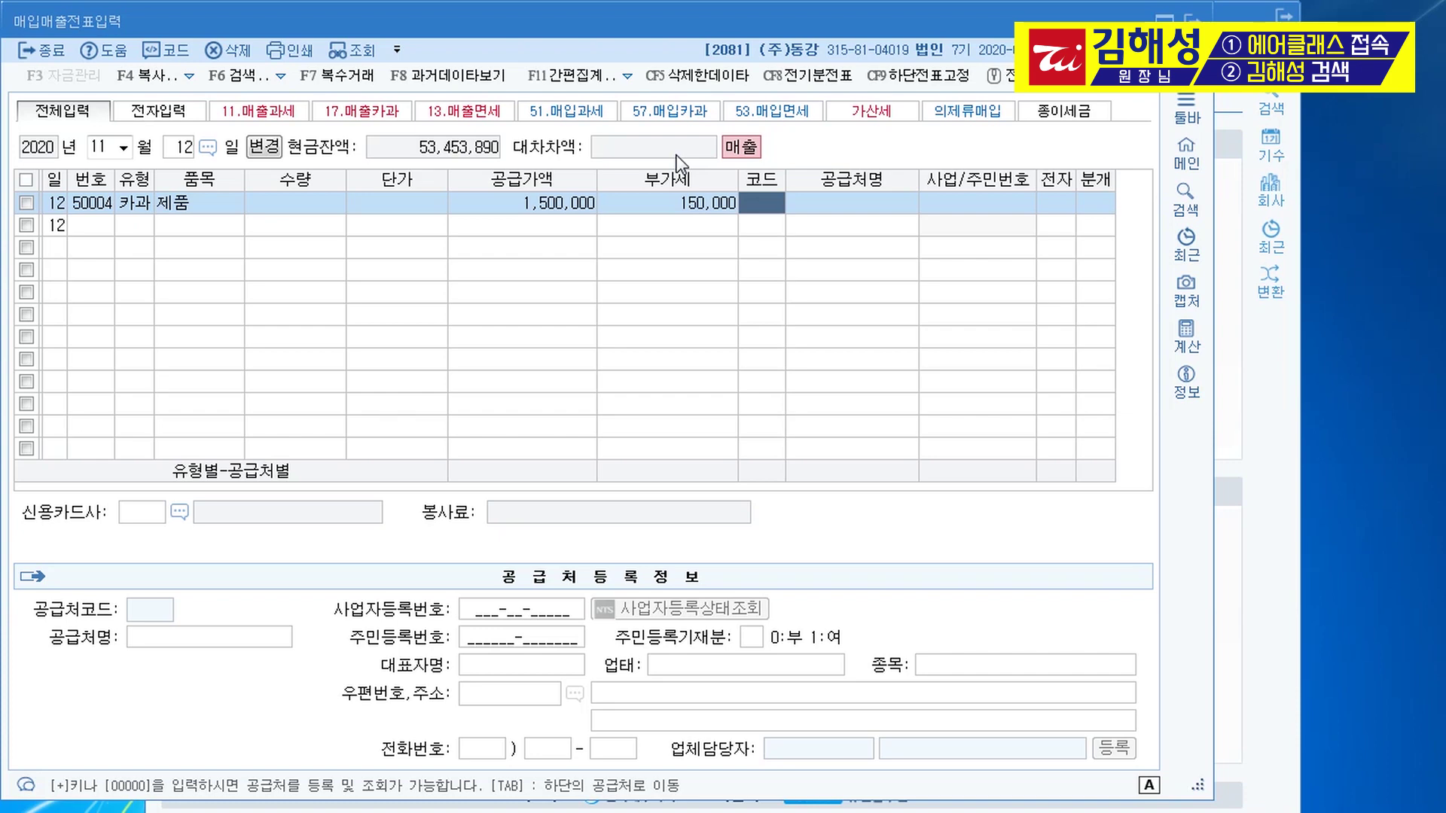
# - Look up and assign (주)부산 as the trading partner and 비씨카드 as the credit card company for the 제품 sale
pyautogui.press('F2')
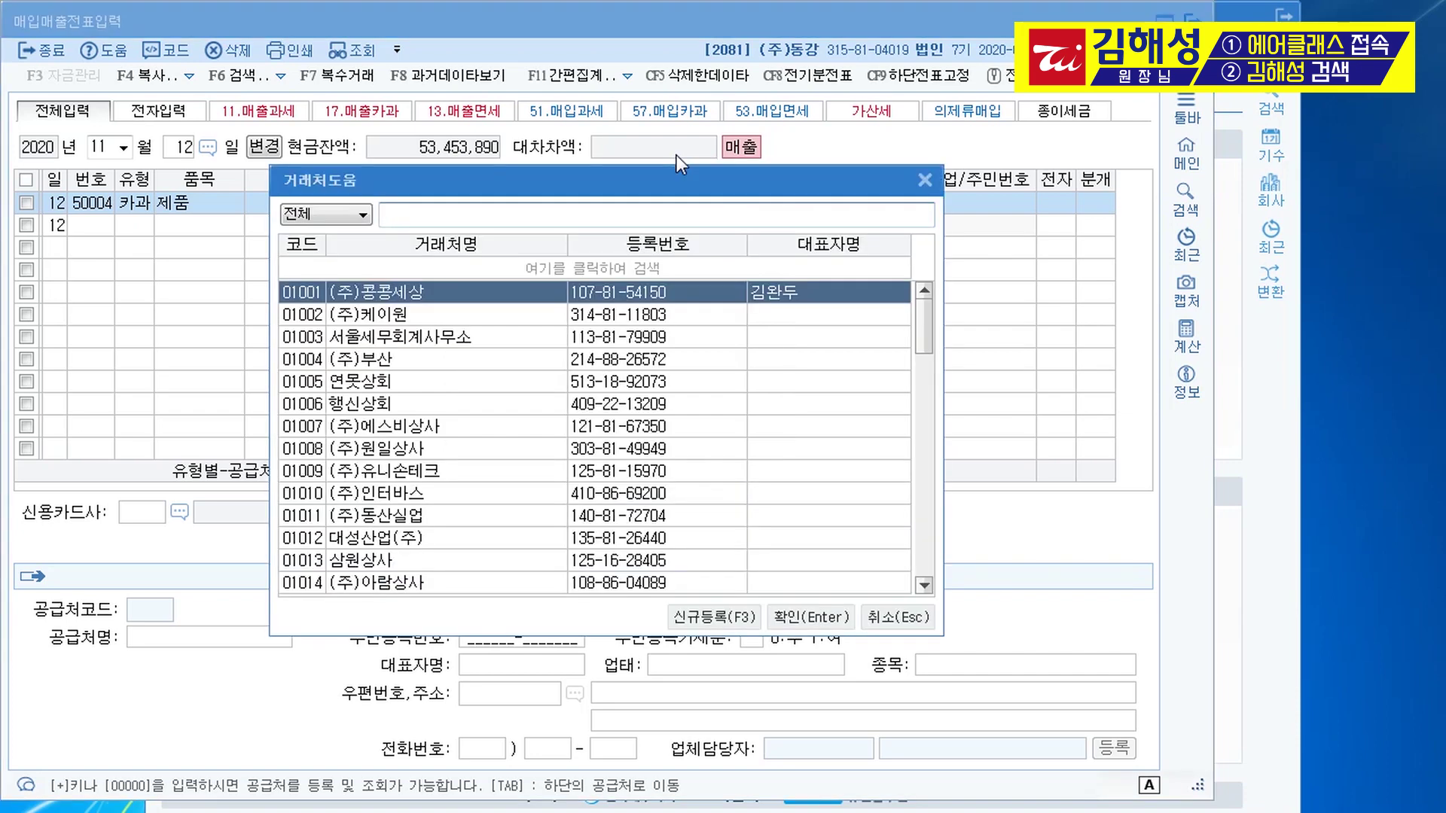
pyautogui.write('부산')
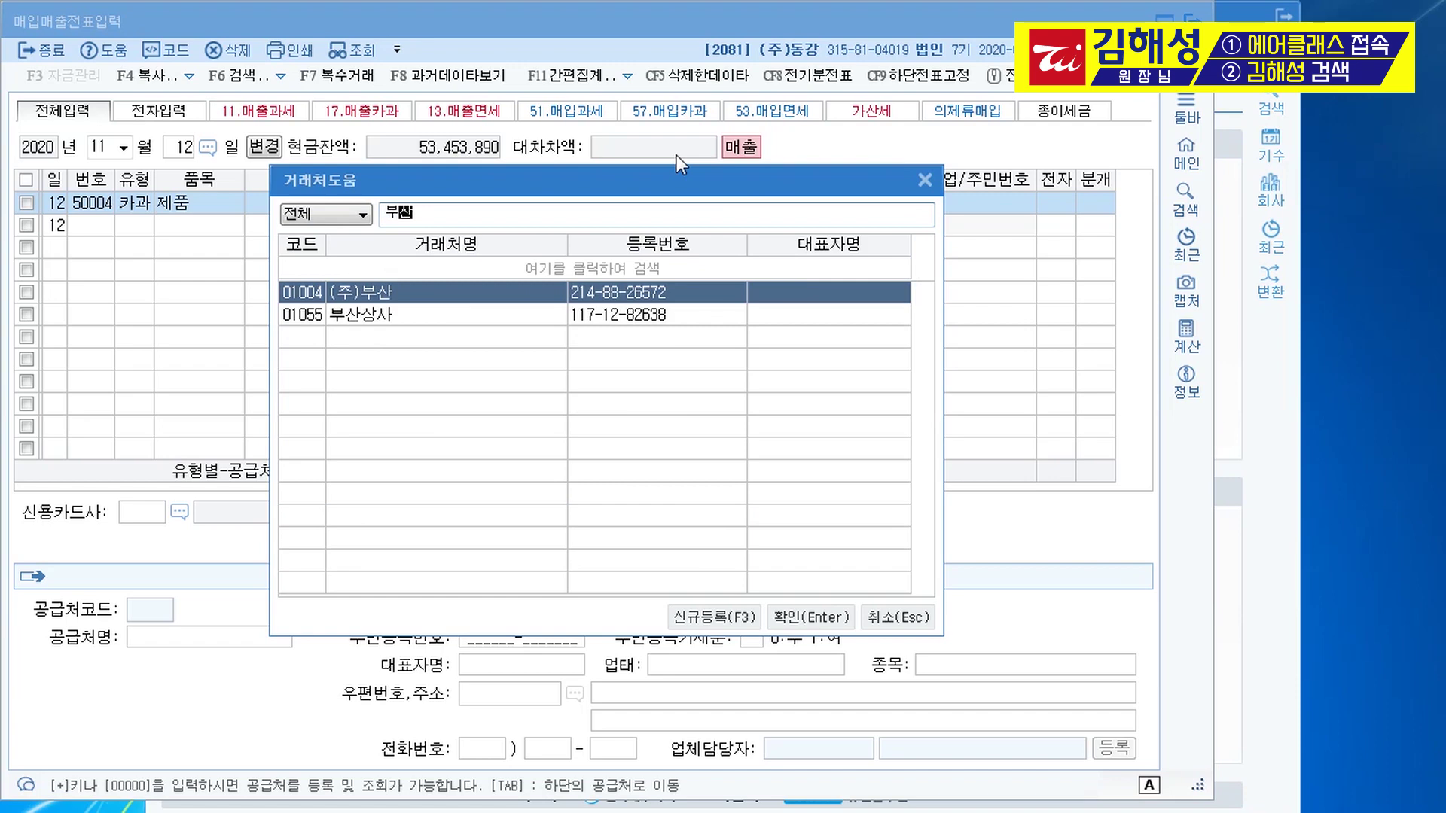
pyautogui.press('Return')
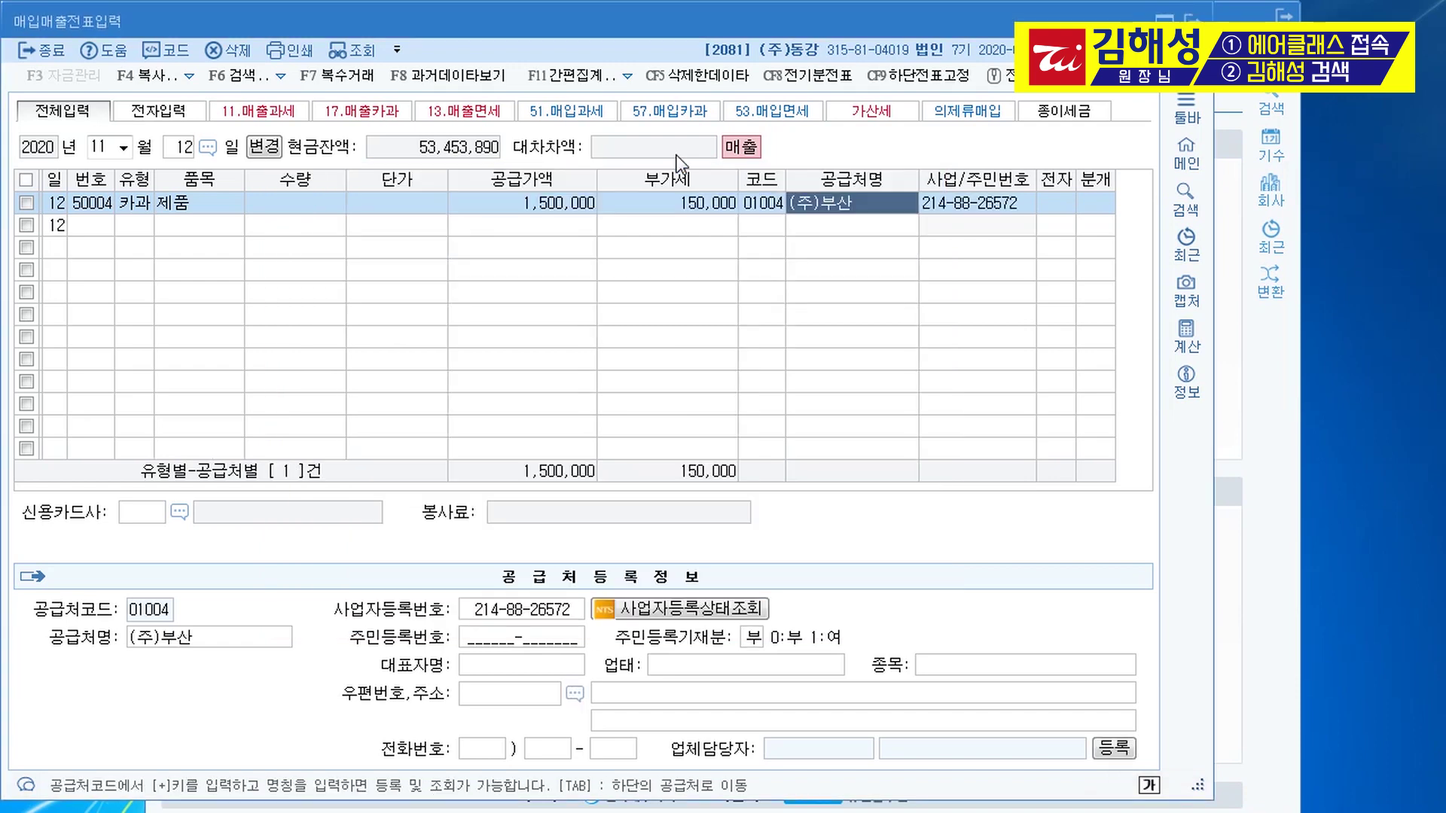
pyautogui.press('Return')
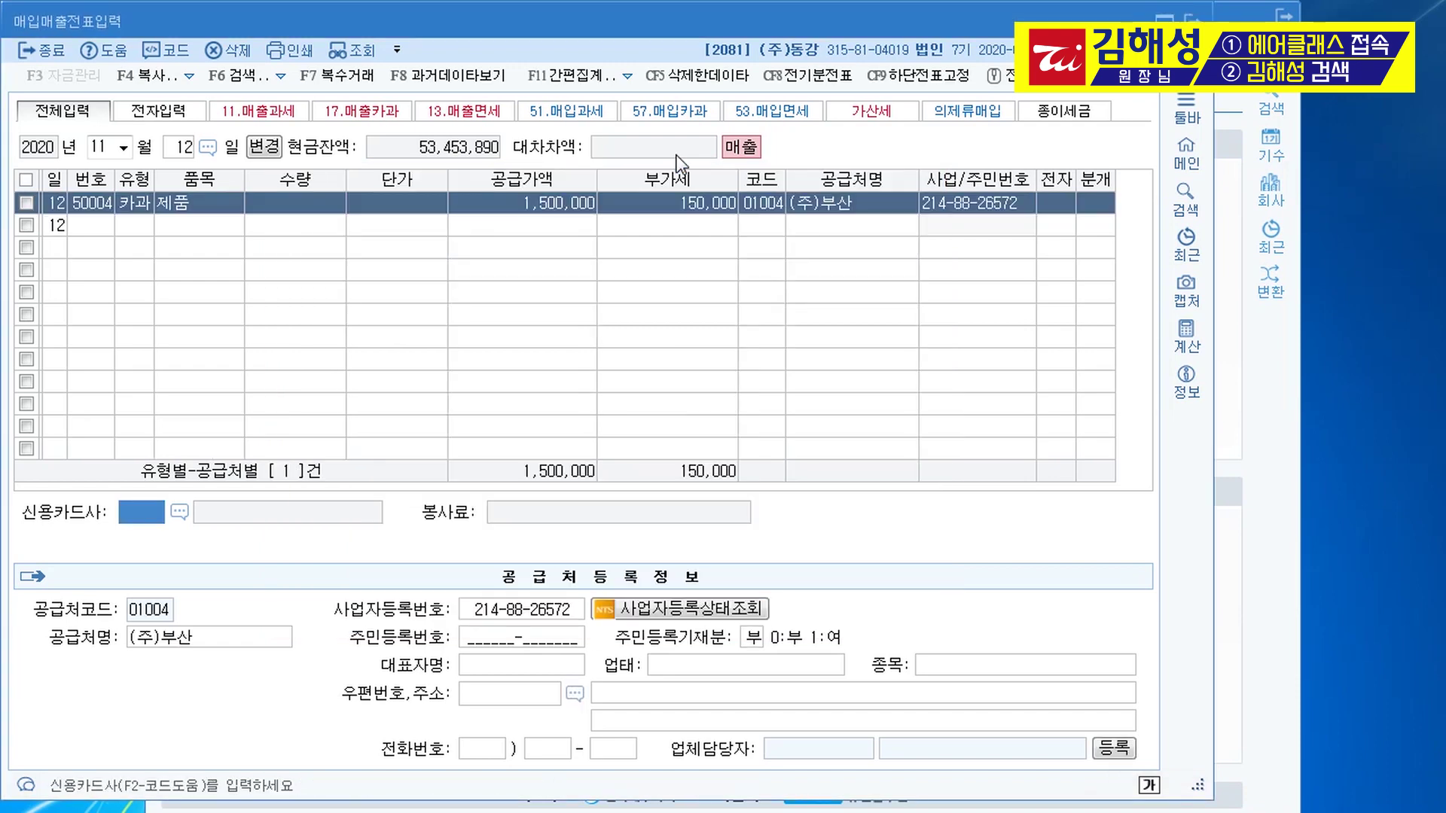
pyautogui.press('F2')
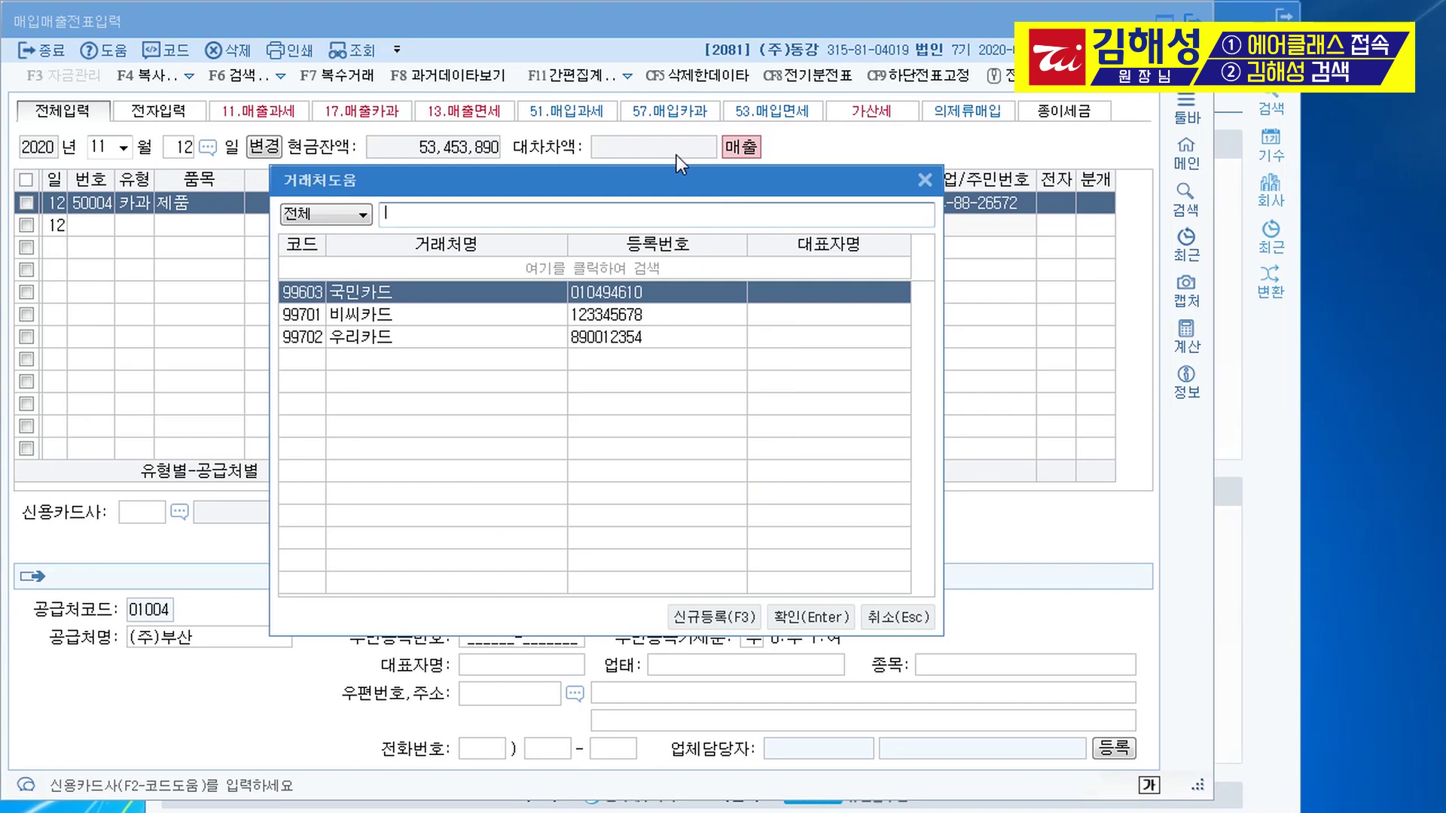
pyautogui.press('Down')
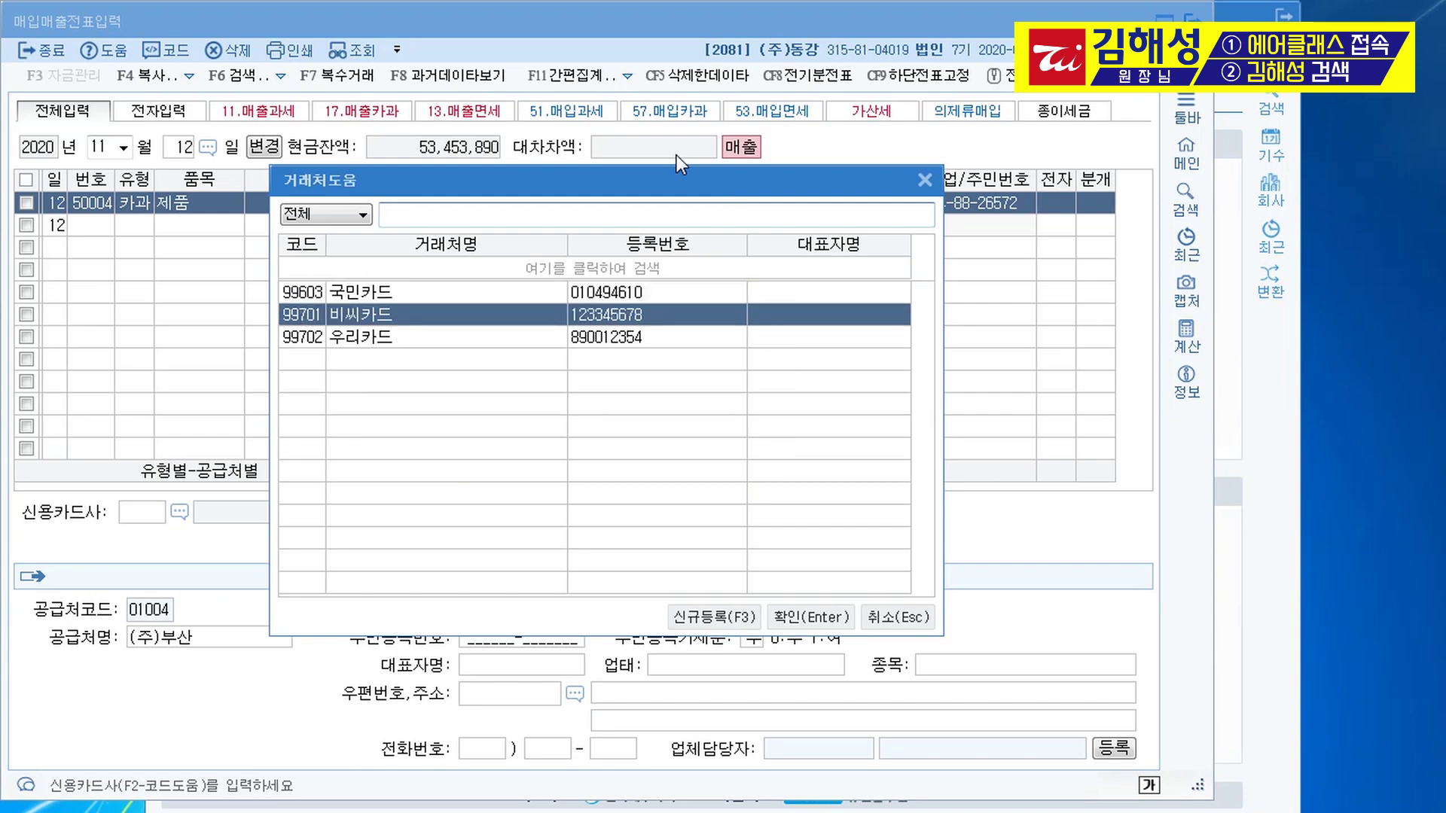
pyautogui.press('Return')
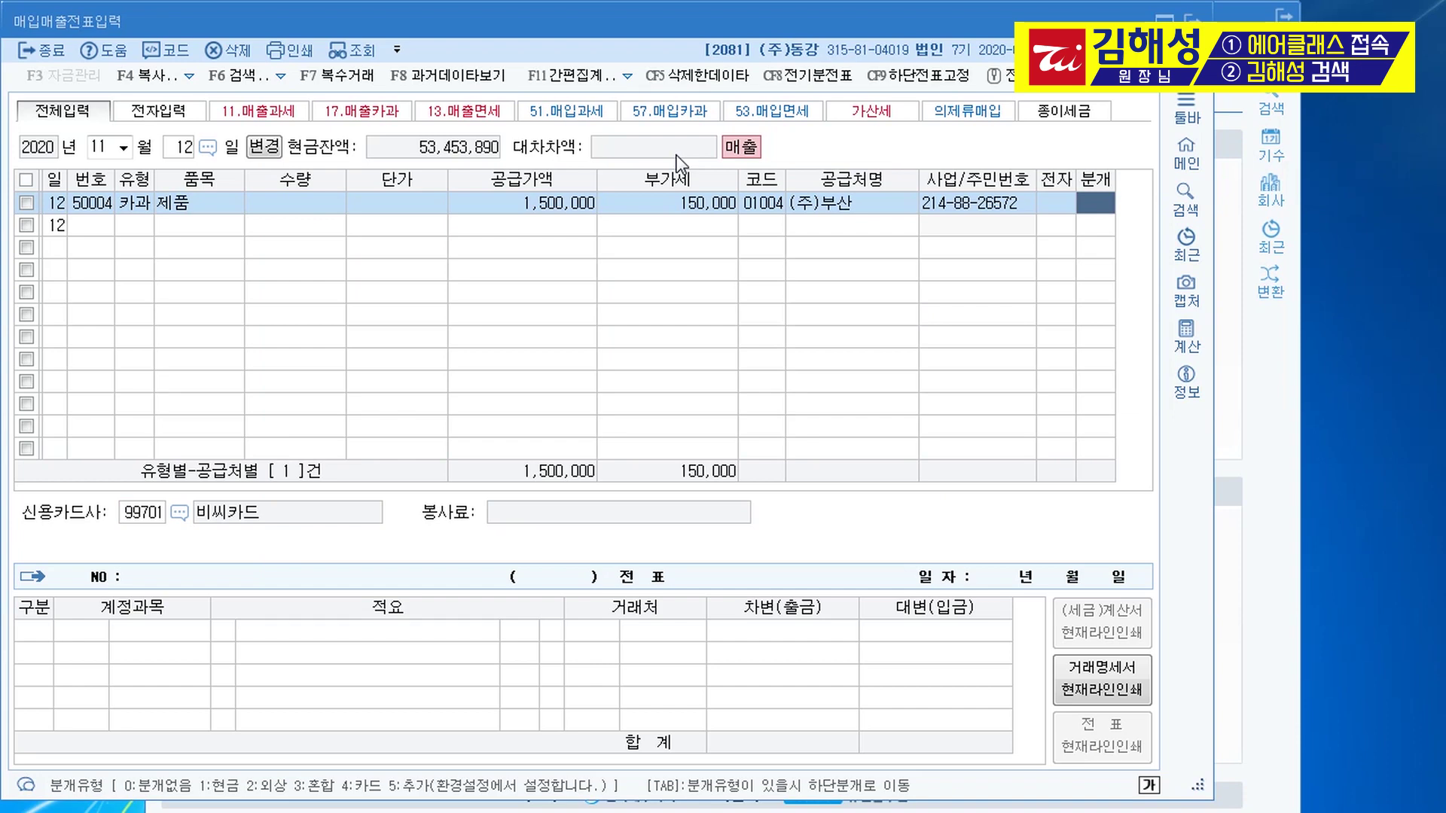
# - Set the 제품 sale's journal type to 외상 and complete the voucher with its generated entries
pyautogui.write('2')
pyautogui.press('Return')
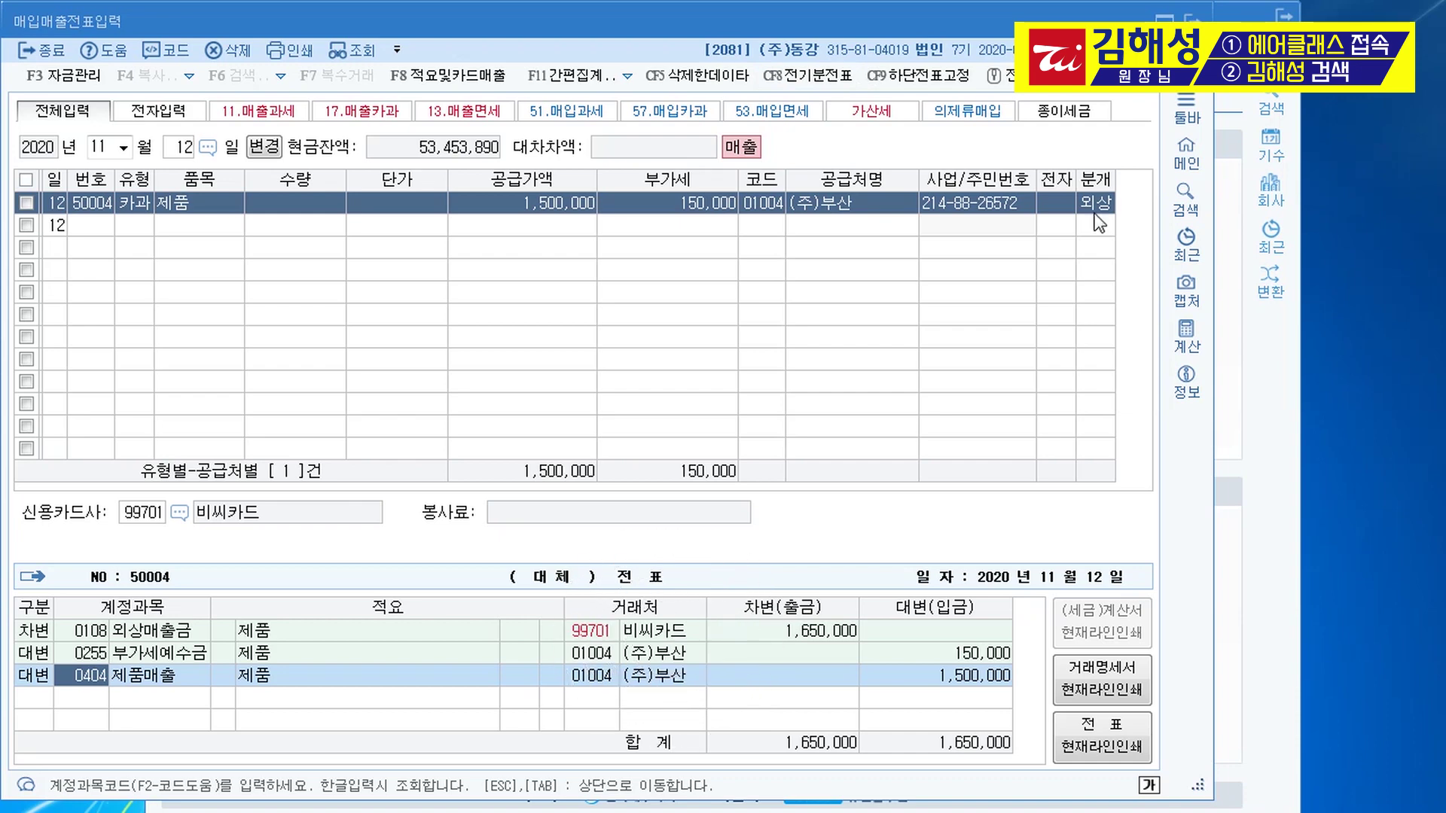
pyautogui.press('Return')
pyautogui.press('Return')
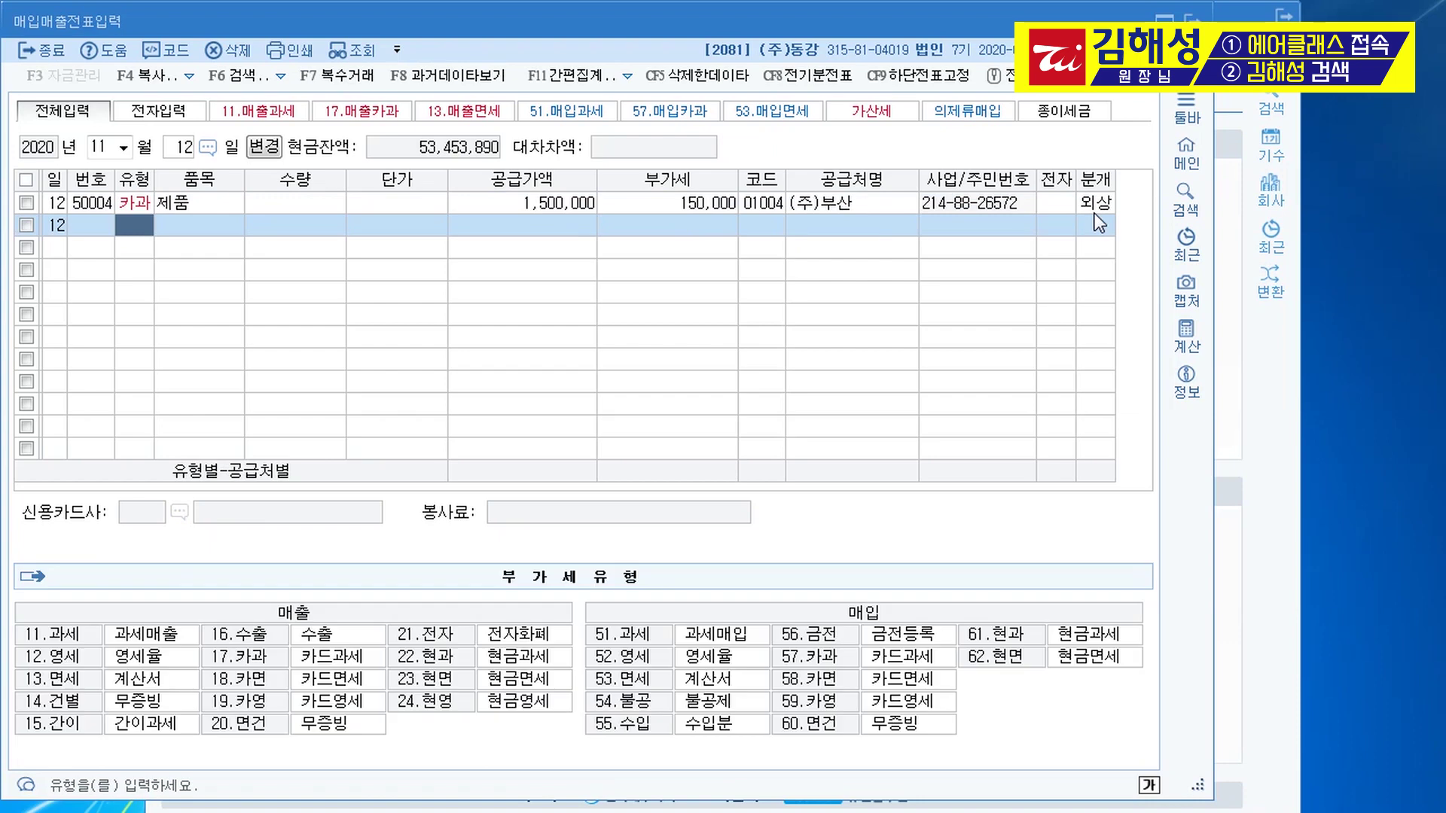
# - Set the voucher date to December 5 and start an entry of type 53 면세
pyautogui.press('Escape')
pyautogui.write('1205')
pyautogui.press('Return')
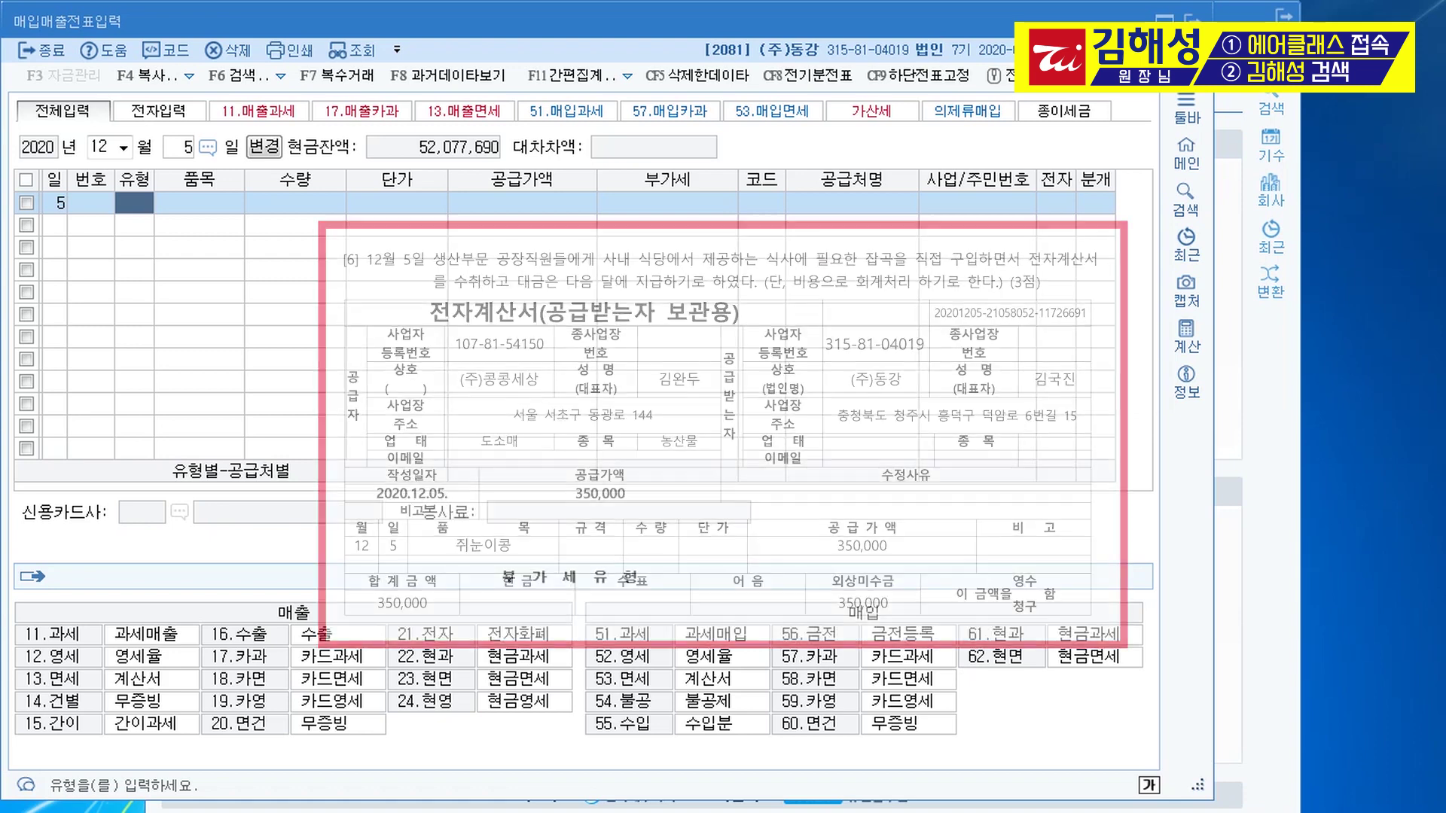
pyautogui.write('53')
pyautogui.press('Return')
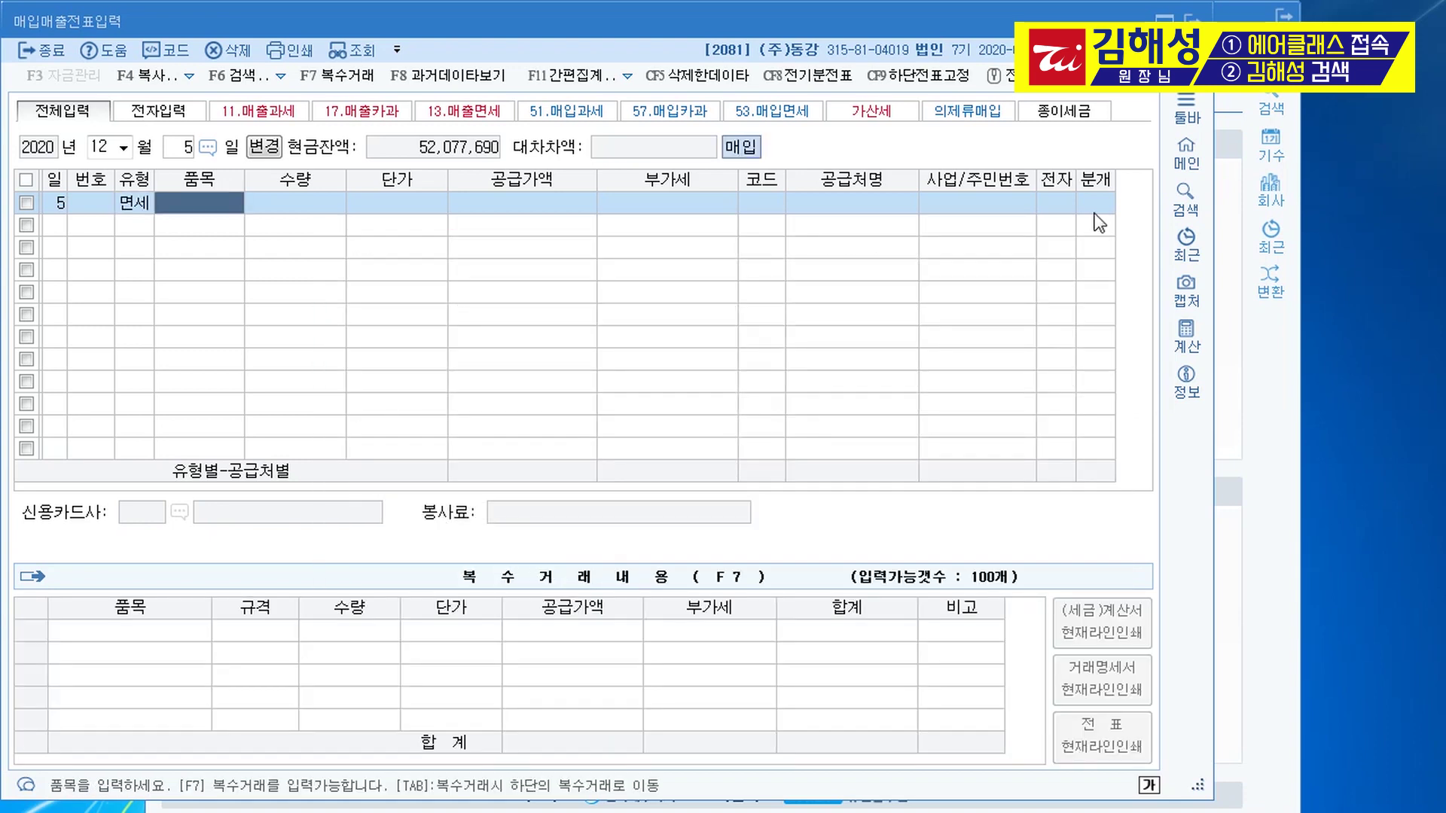
# - Enter 잡곡 as the item with a supply value of 350,000 for the tax-exempt purchase
pyautogui.write('지곡')
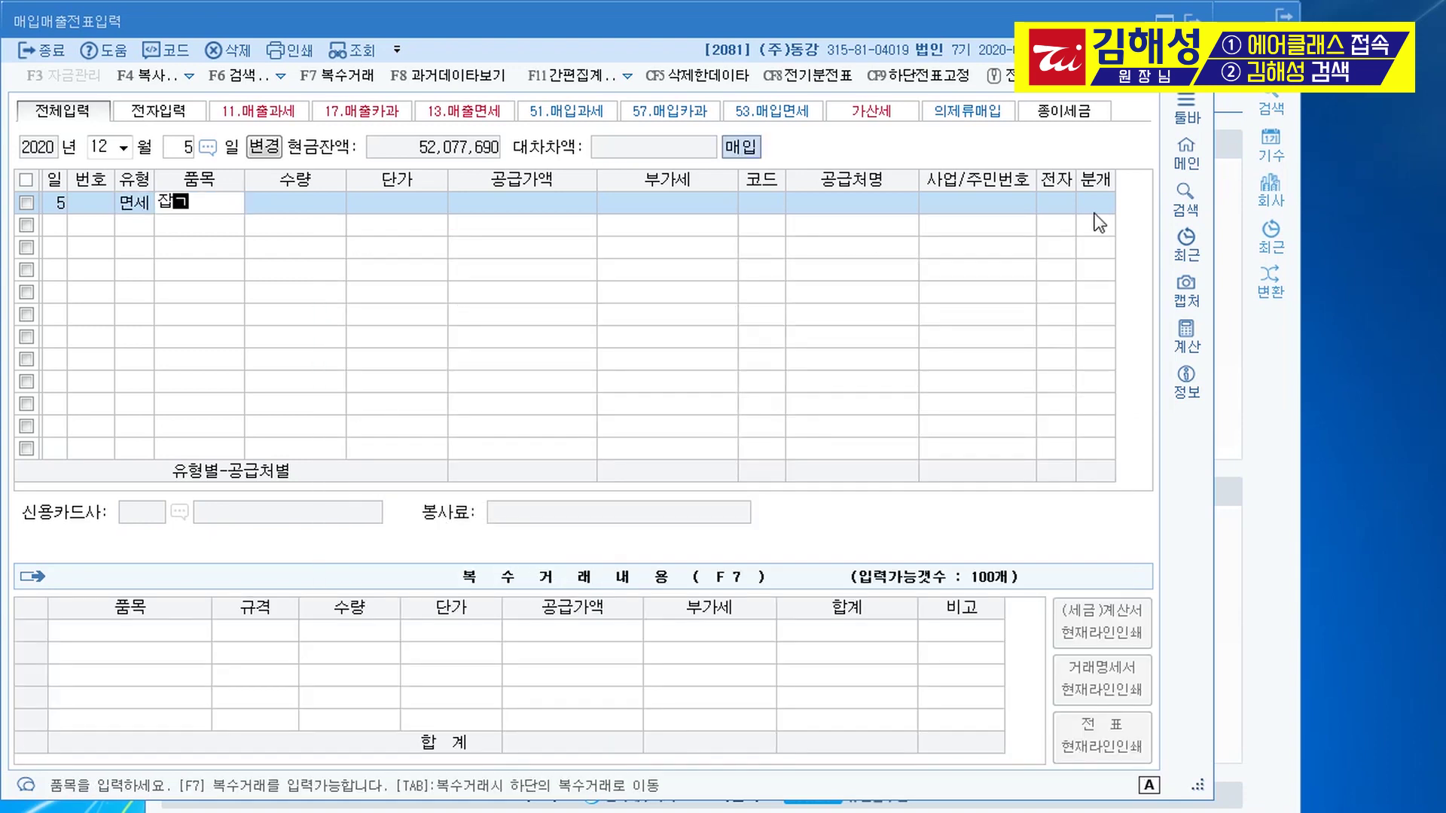
pyautogui.press('Return')
pyautogui.press('Return')
pyautogui.press('Return')
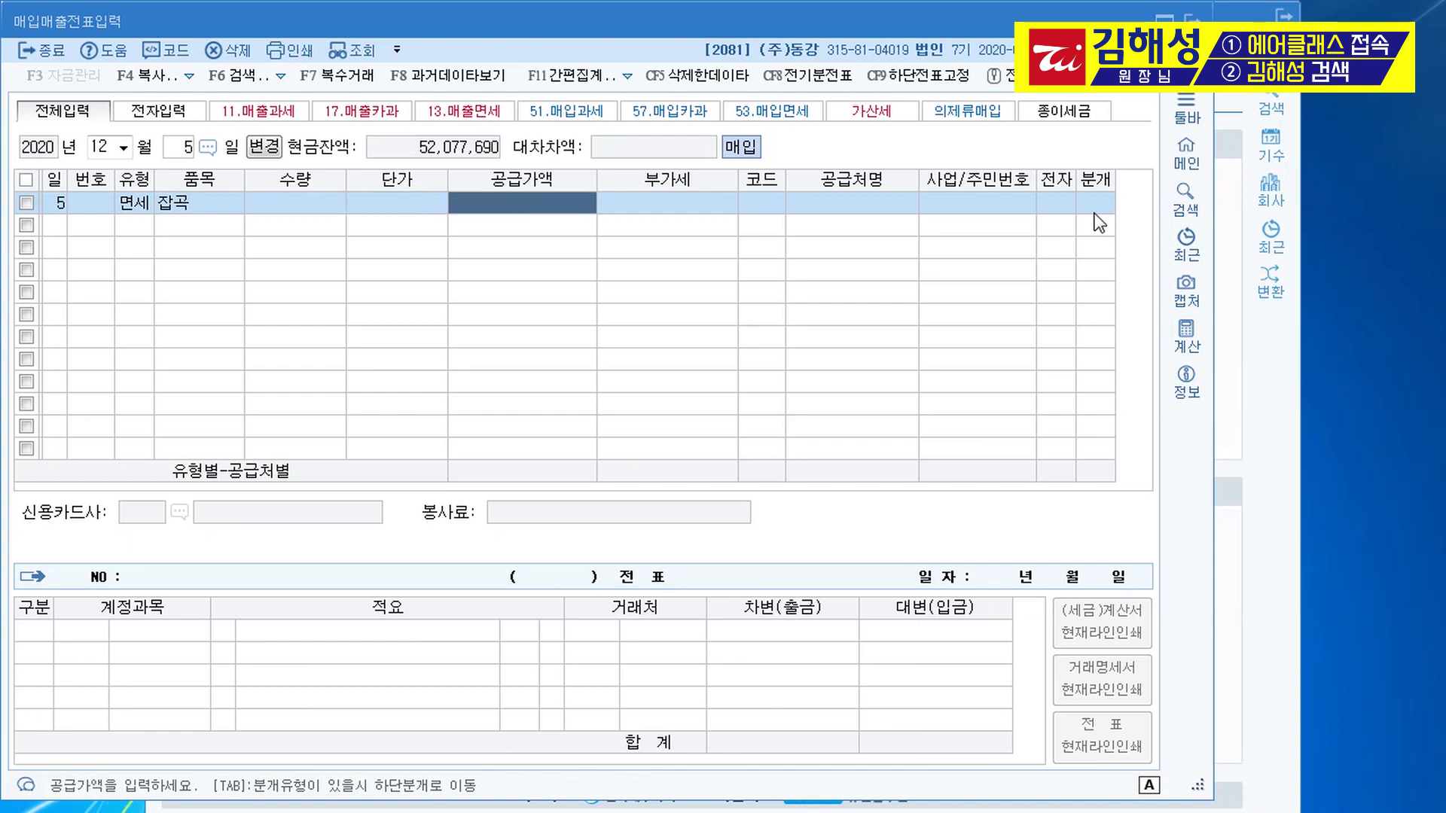
pyautogui.write('3500000')
pyautogui.press('Return')
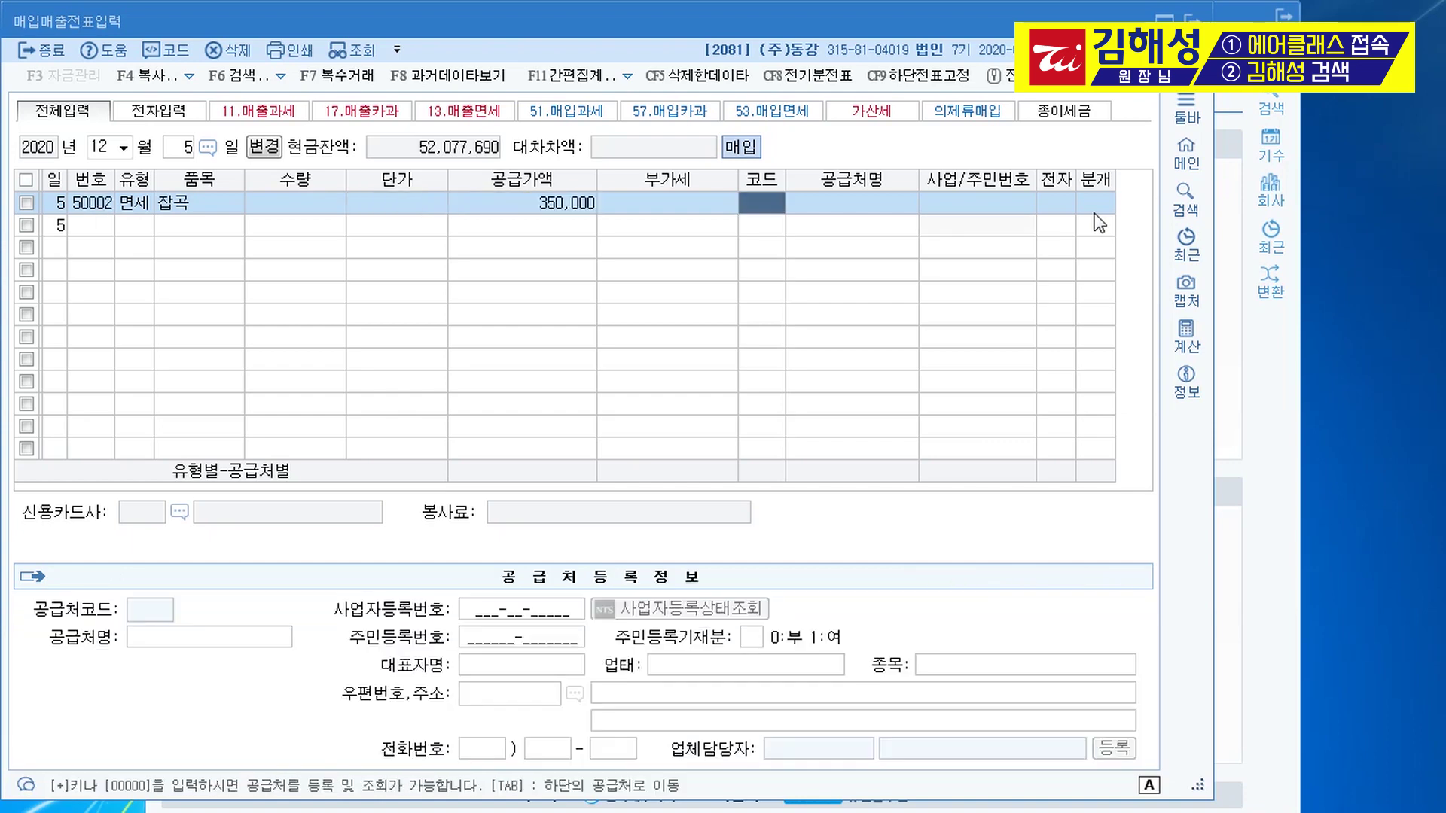
# - Assign (주)콩콩세상 as the supplier of the 잡곡 purchase and mark the invoice as electronic (여)
pyautogui.write('콩')
pyautogui.press('Return')
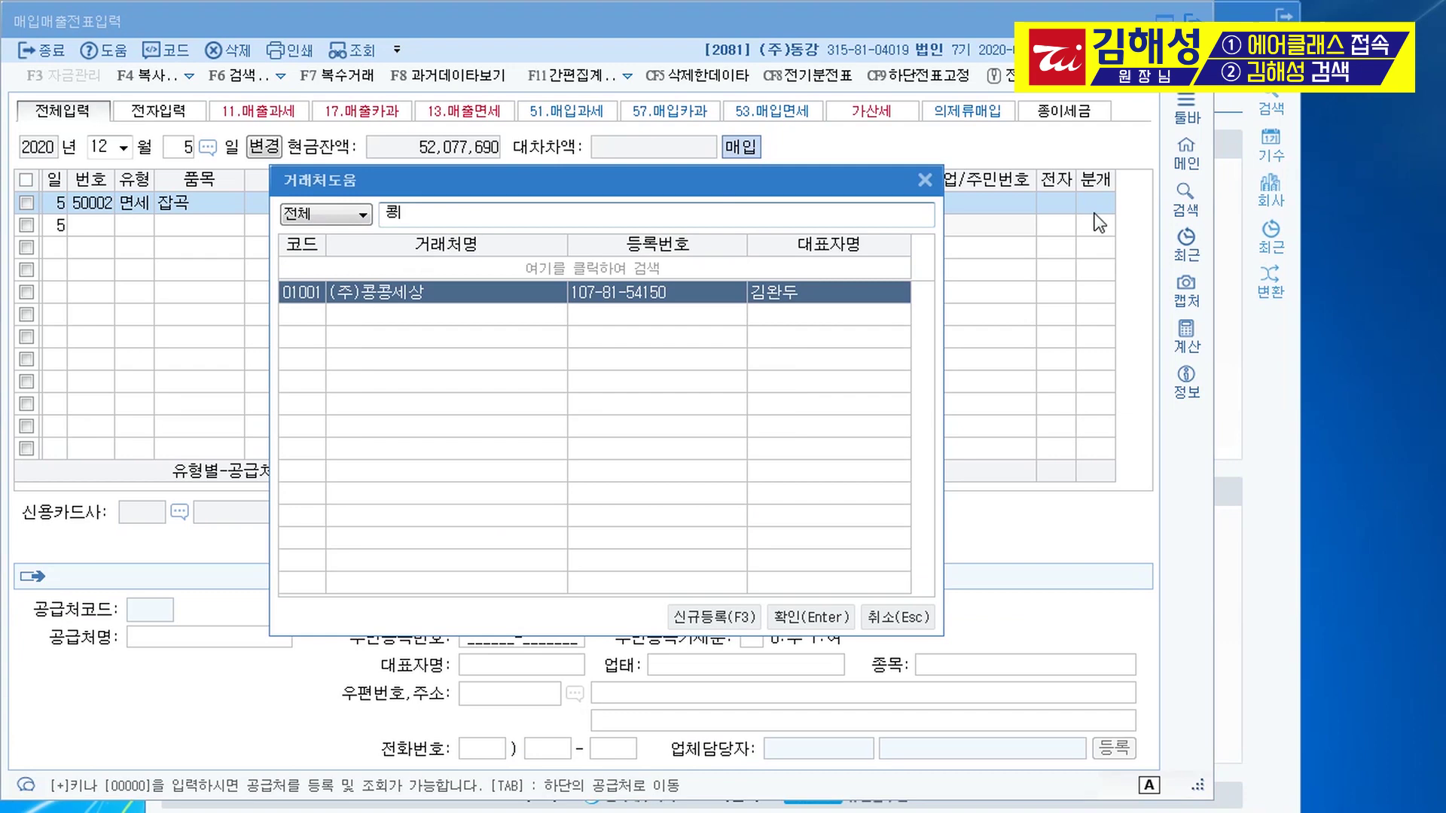
pyautogui.press('Return')
pyautogui.press('Return')
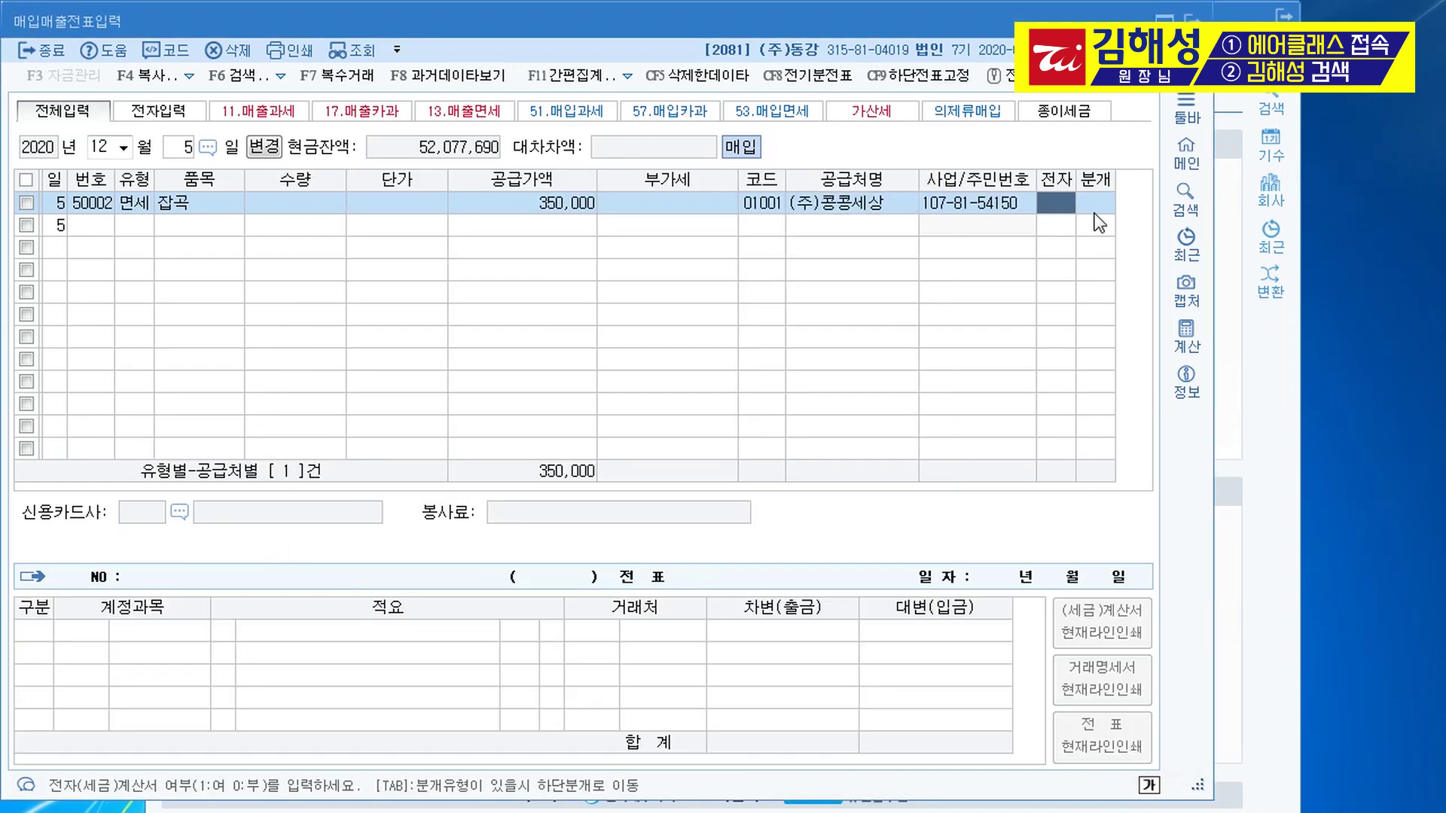
pyautogui.write('1')
pyautogui.press('Return')
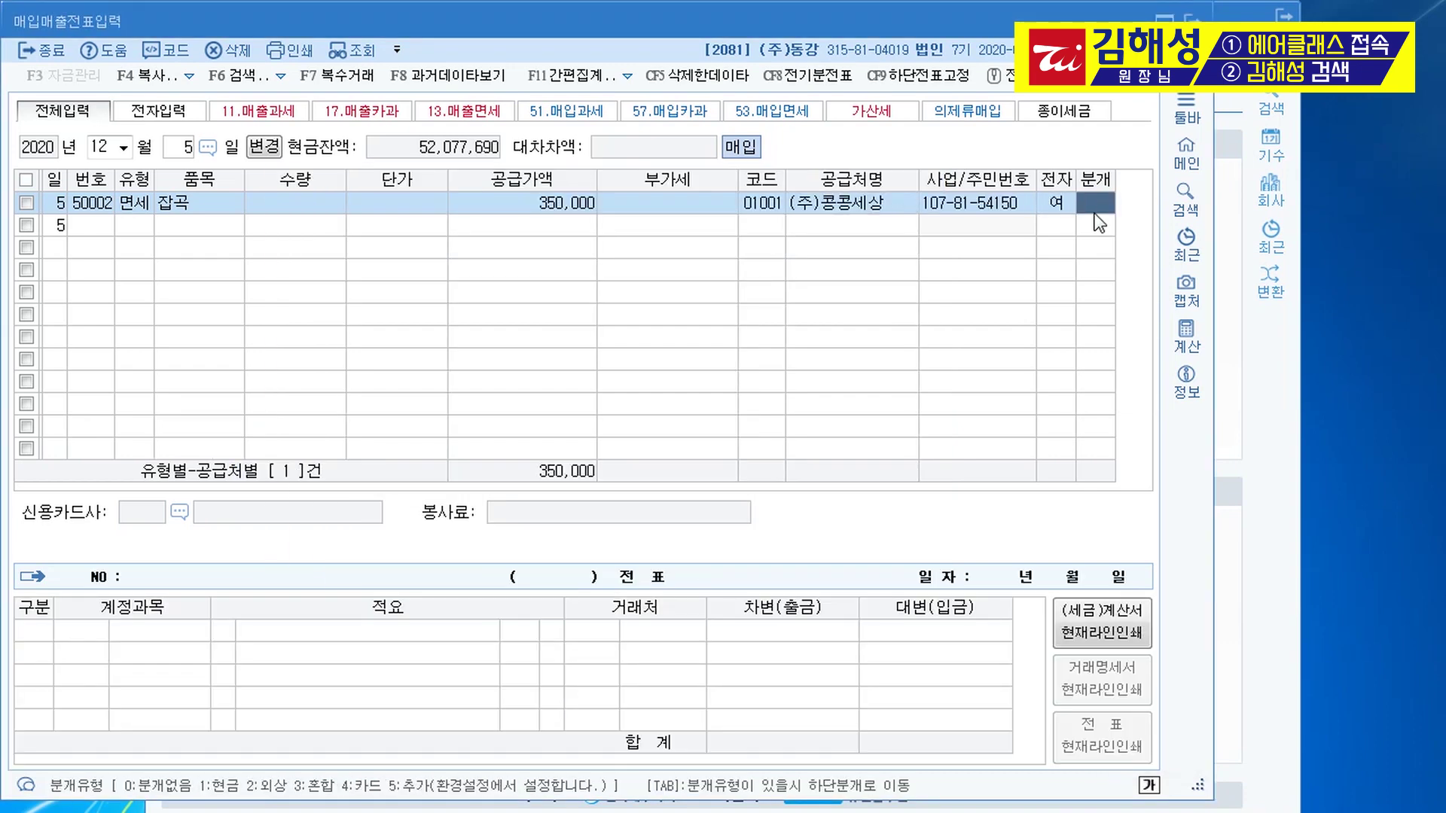
# - Set the 잡곡 purchase's journal type to 혼합 and change the 원재료 debit line to account 511 복리후생비
pyautogui.write('3')
pyautogui.press('Return')
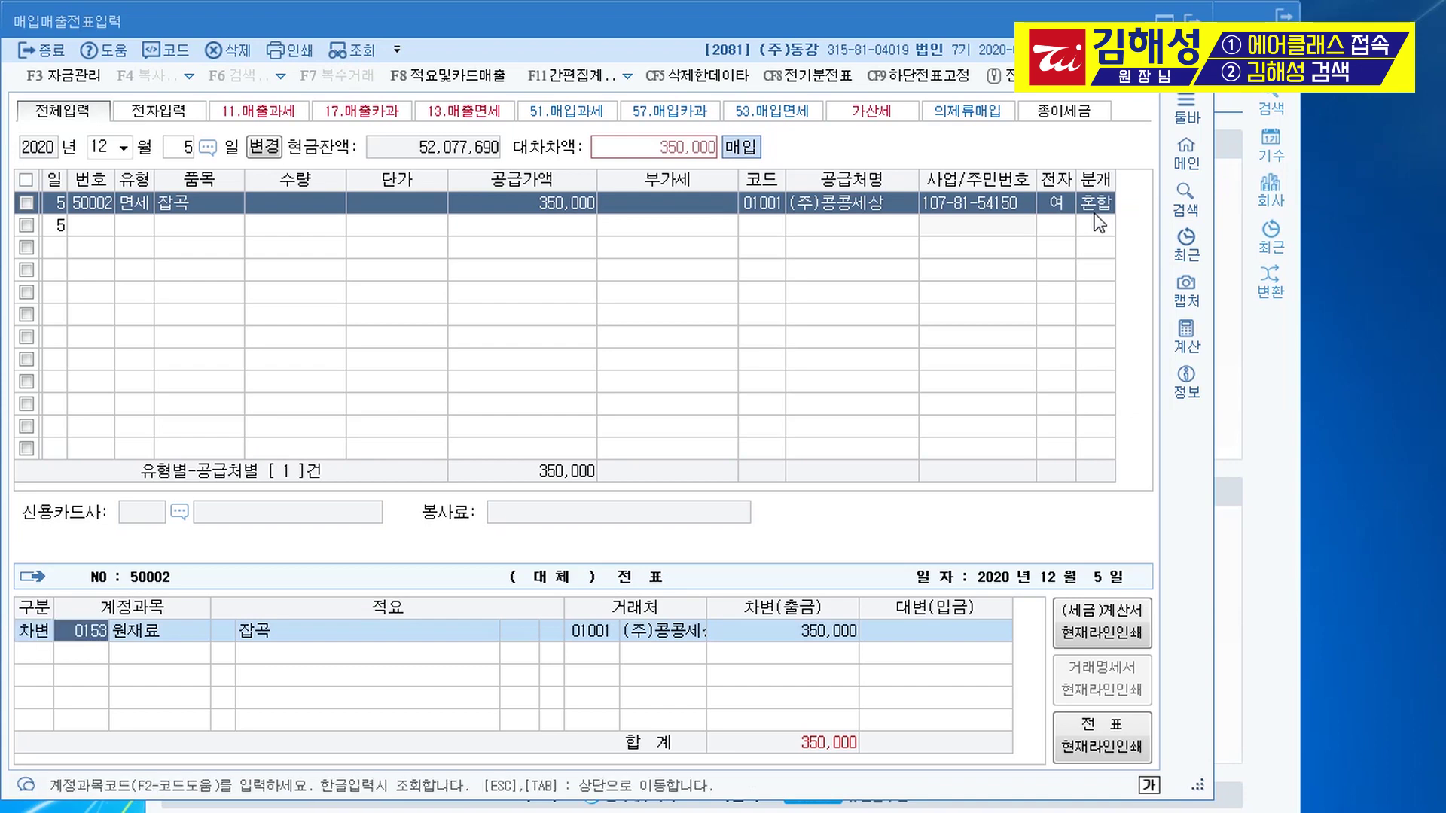
pyautogui.write('0511')
pyautogui.press('Return')
pyautogui.press('Return')
# - Add a credit line to account 253 in the 잡곡 purchase voucher
pyautogui.write('4')
pyautogui.press('Return')
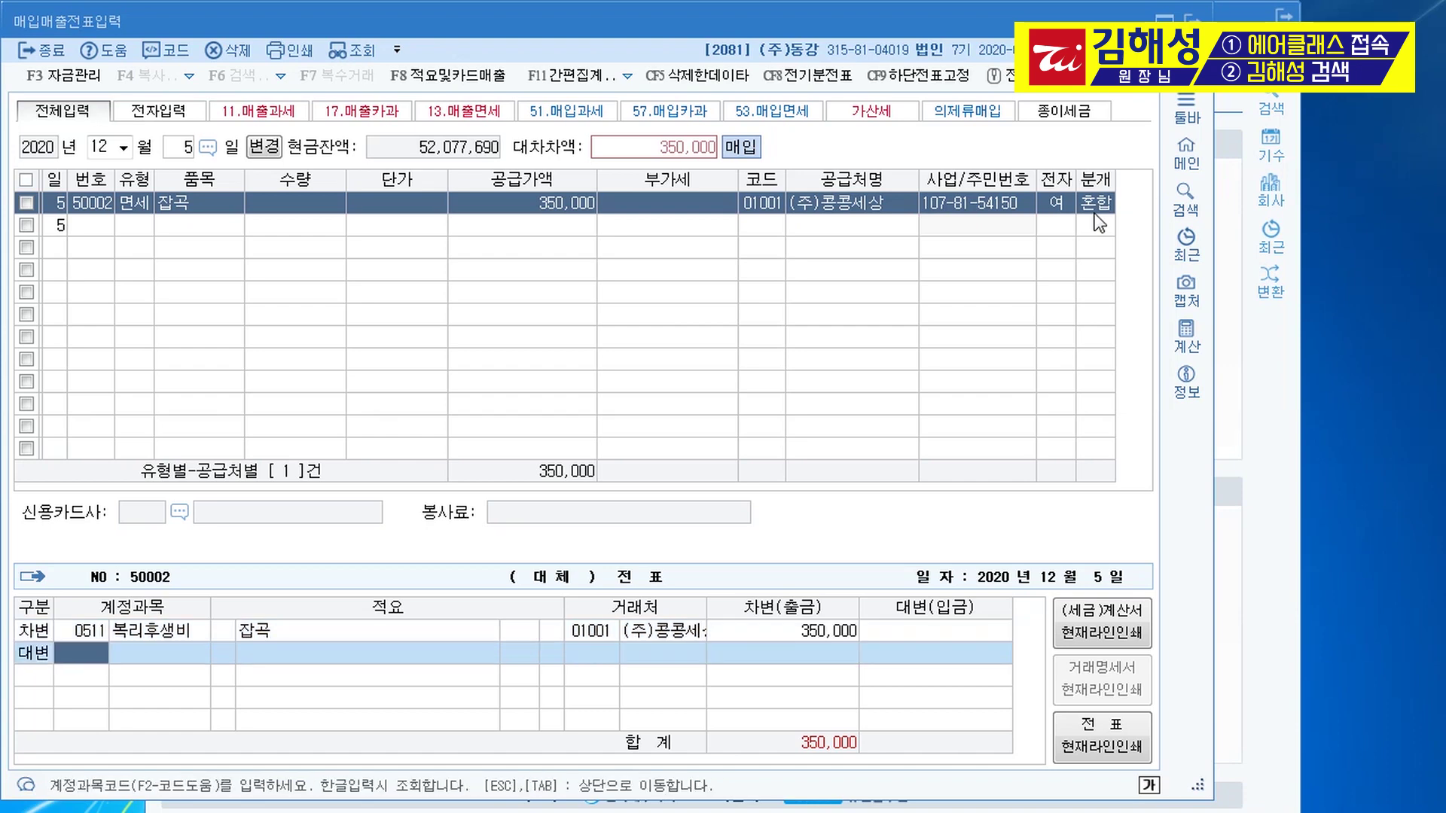
pyautogui.write('0253')
pyautogui.press('Return')
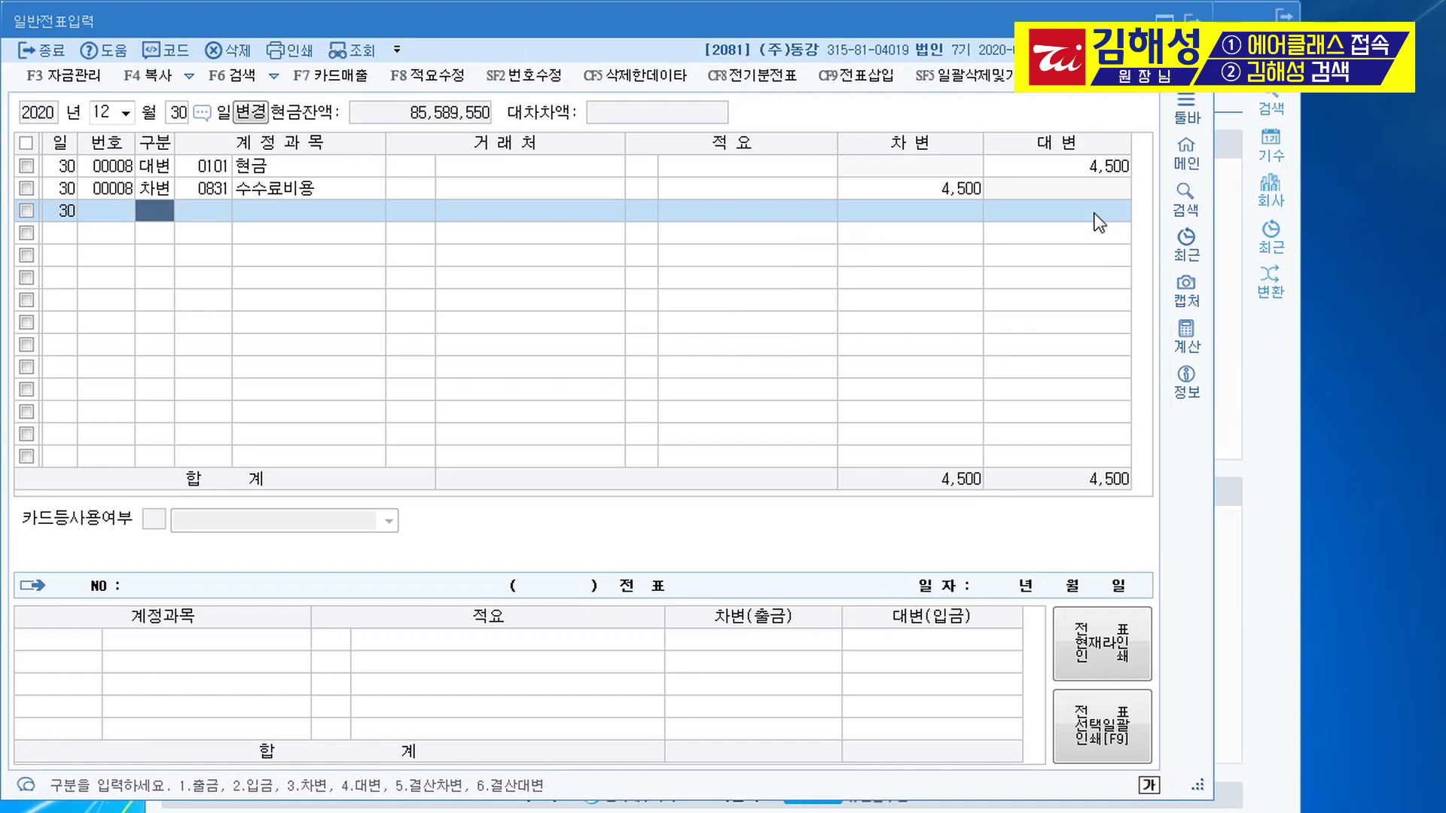
# - Open the August 9 general voucher and change its 외상매출금 credit line to account 259 선수금
pyautogui.press('Escape')
pyautogui.press('Escape')
pyautogui.write('089')
pyautogui.press('Return')
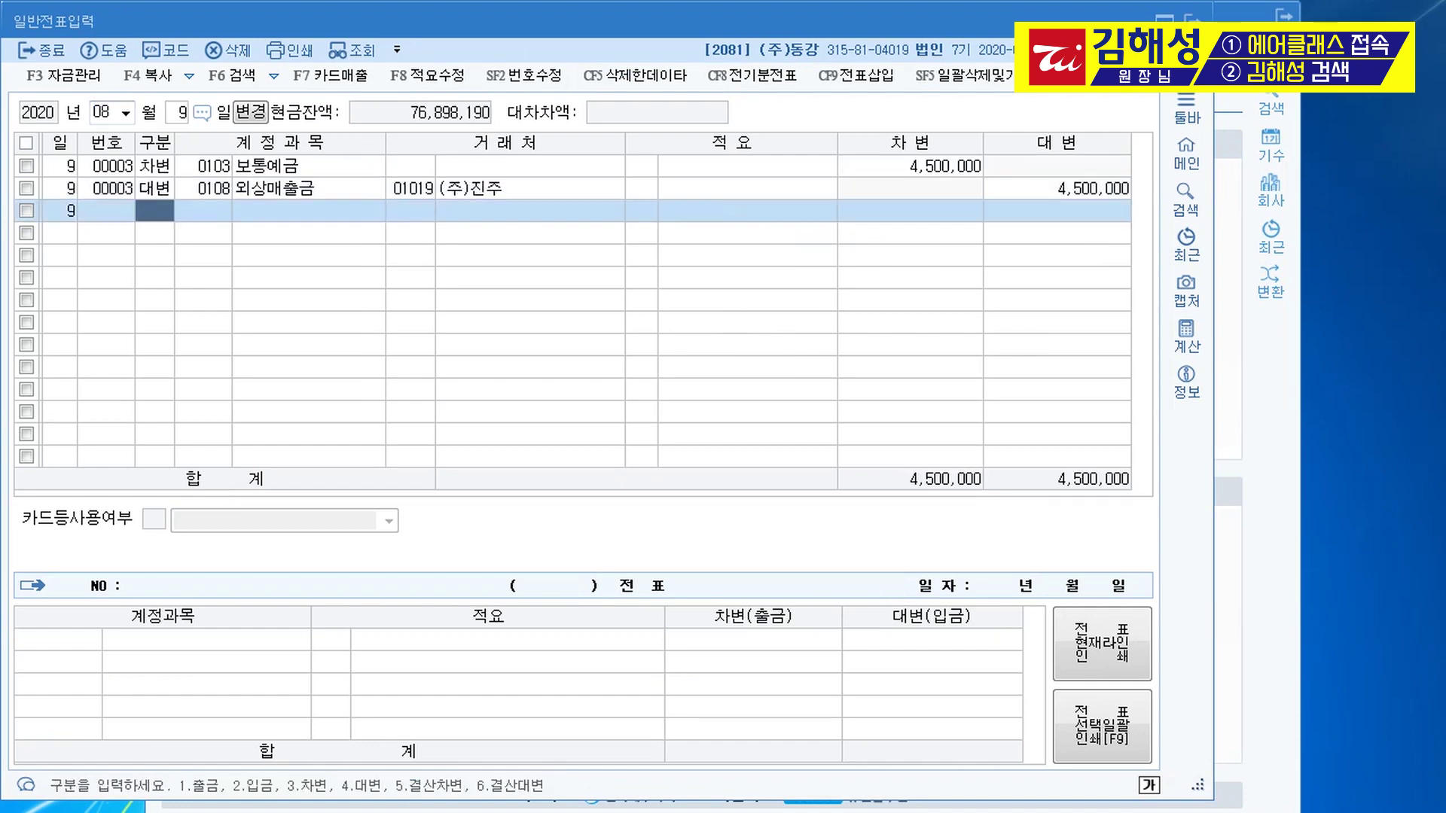
pyautogui.press('Up')
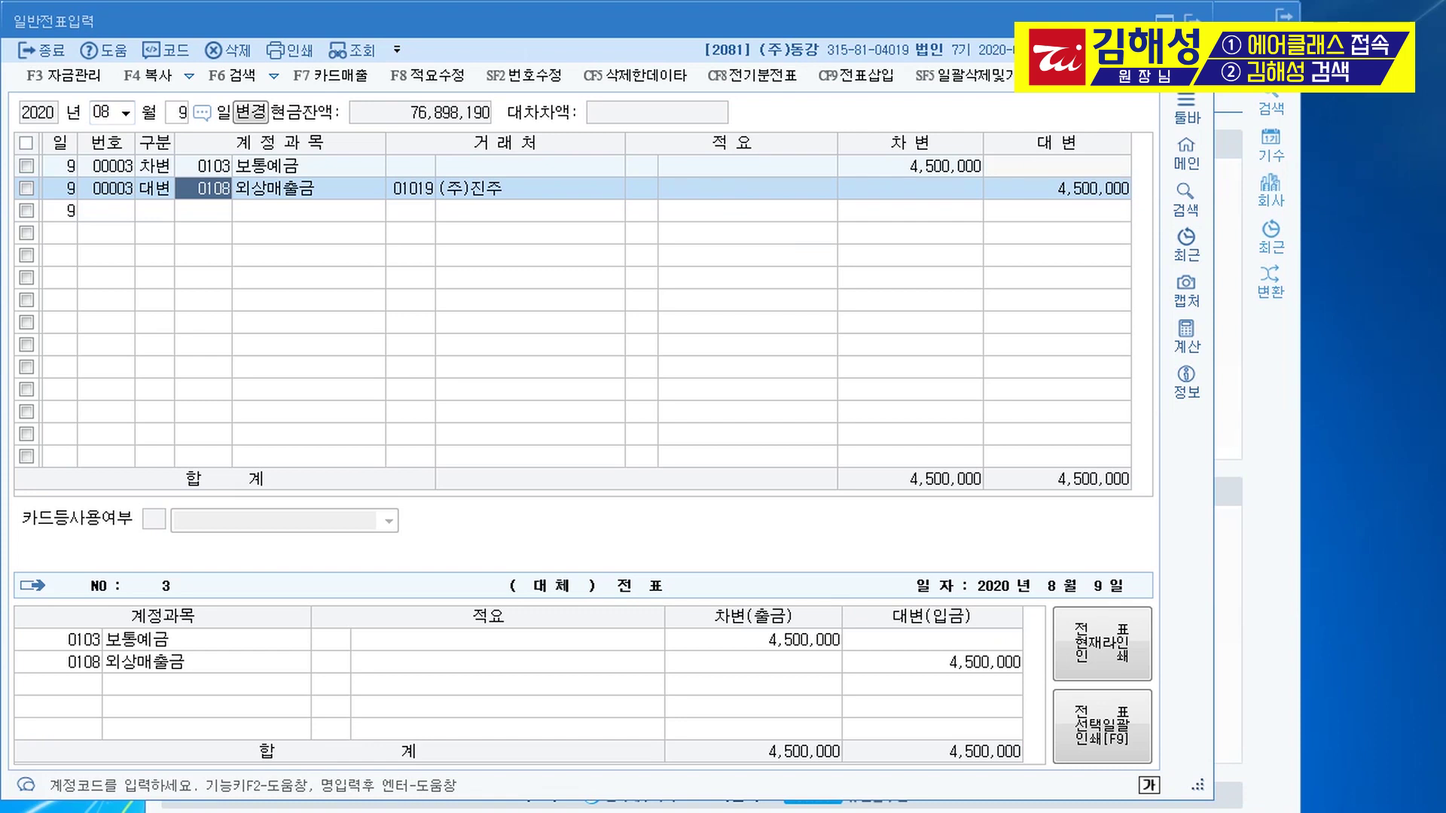
pyautogui.write('0259')
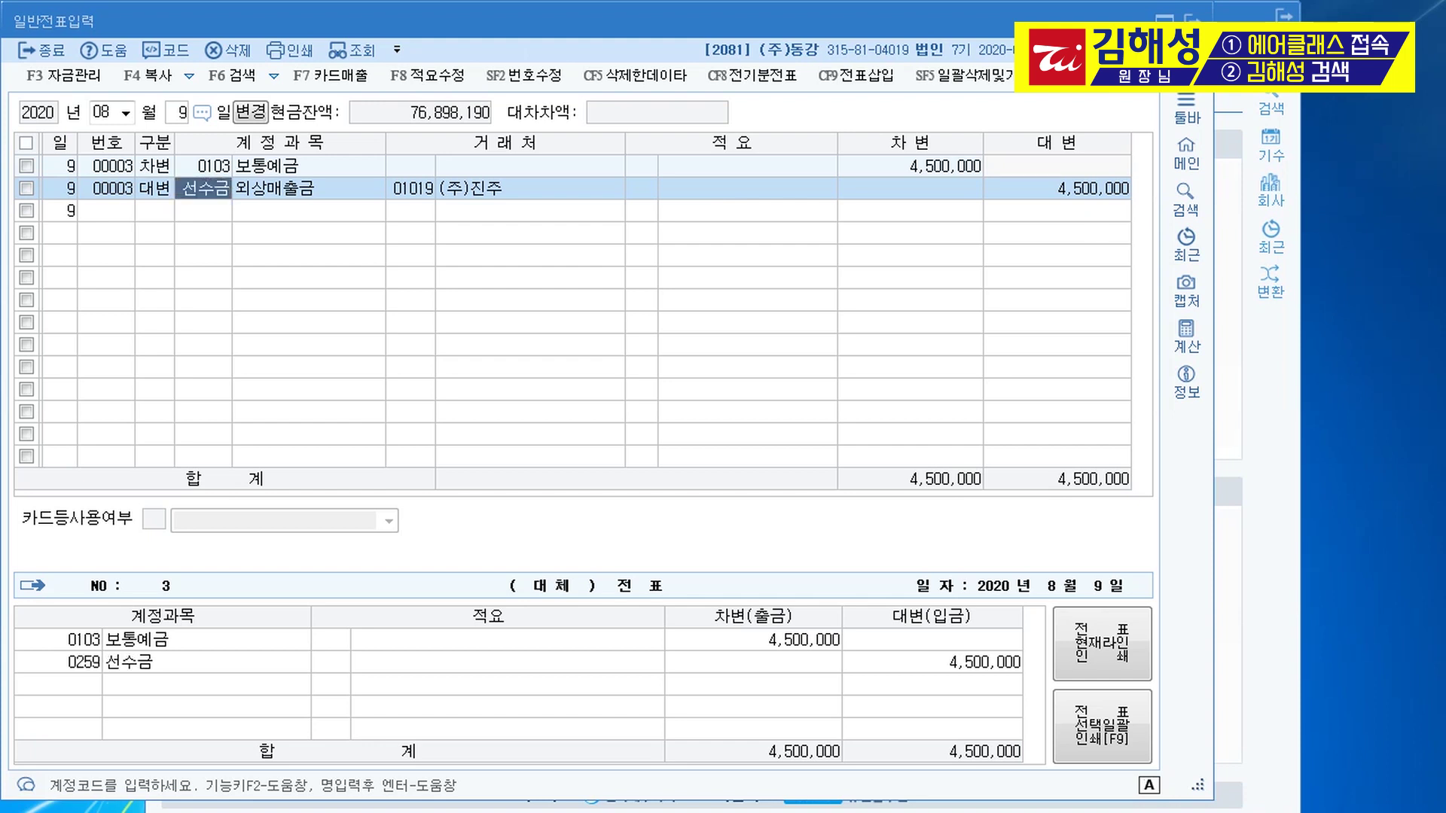
pyautogui.press('Return')
pyautogui.press('Return')
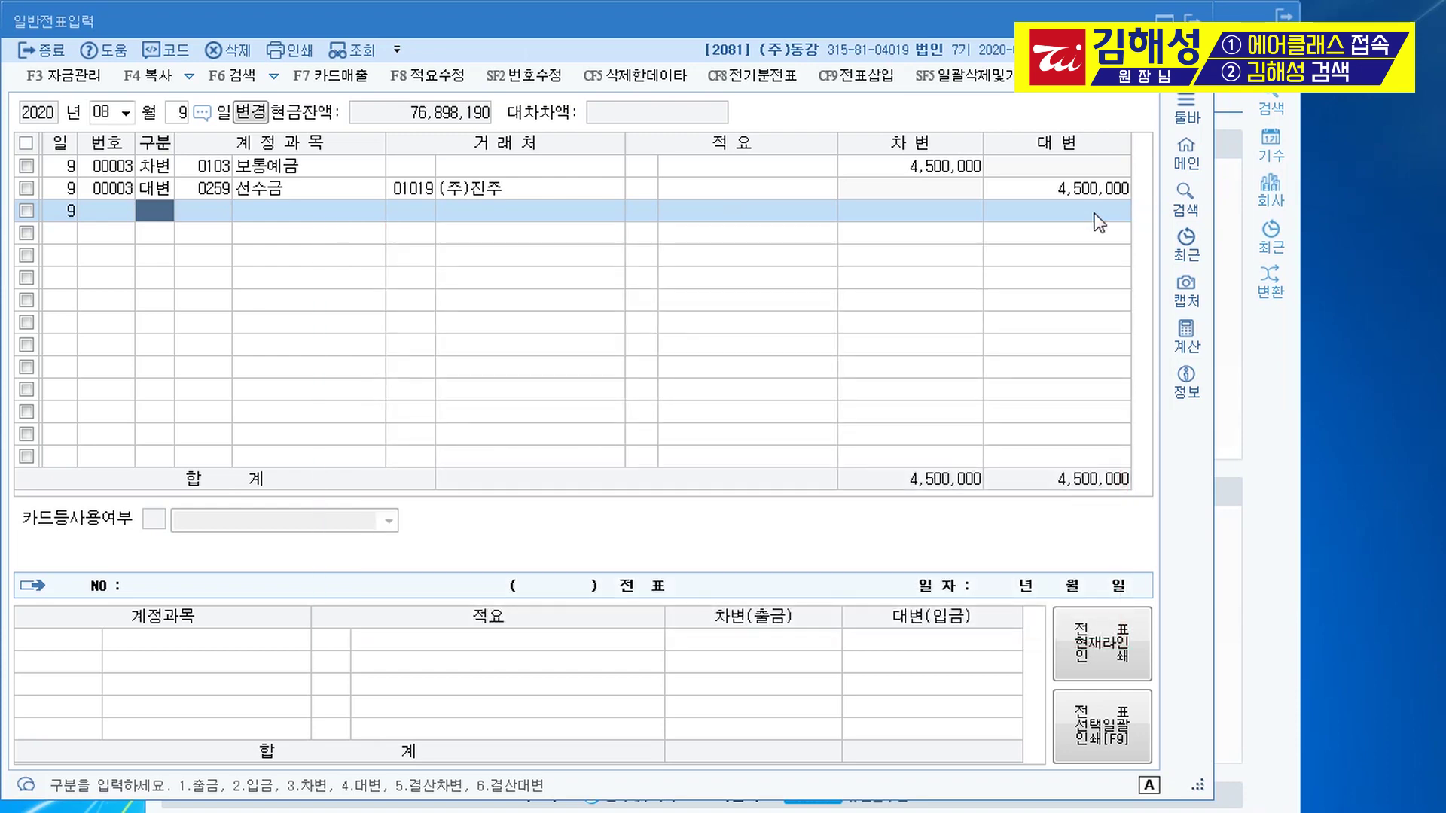
# - Open the September 10 general voucher and set the 511 복리후생비 debit amount to 270,000
pyautogui.press('Escape')
pyautogui.press('Escape')
pyautogui.write('0910')
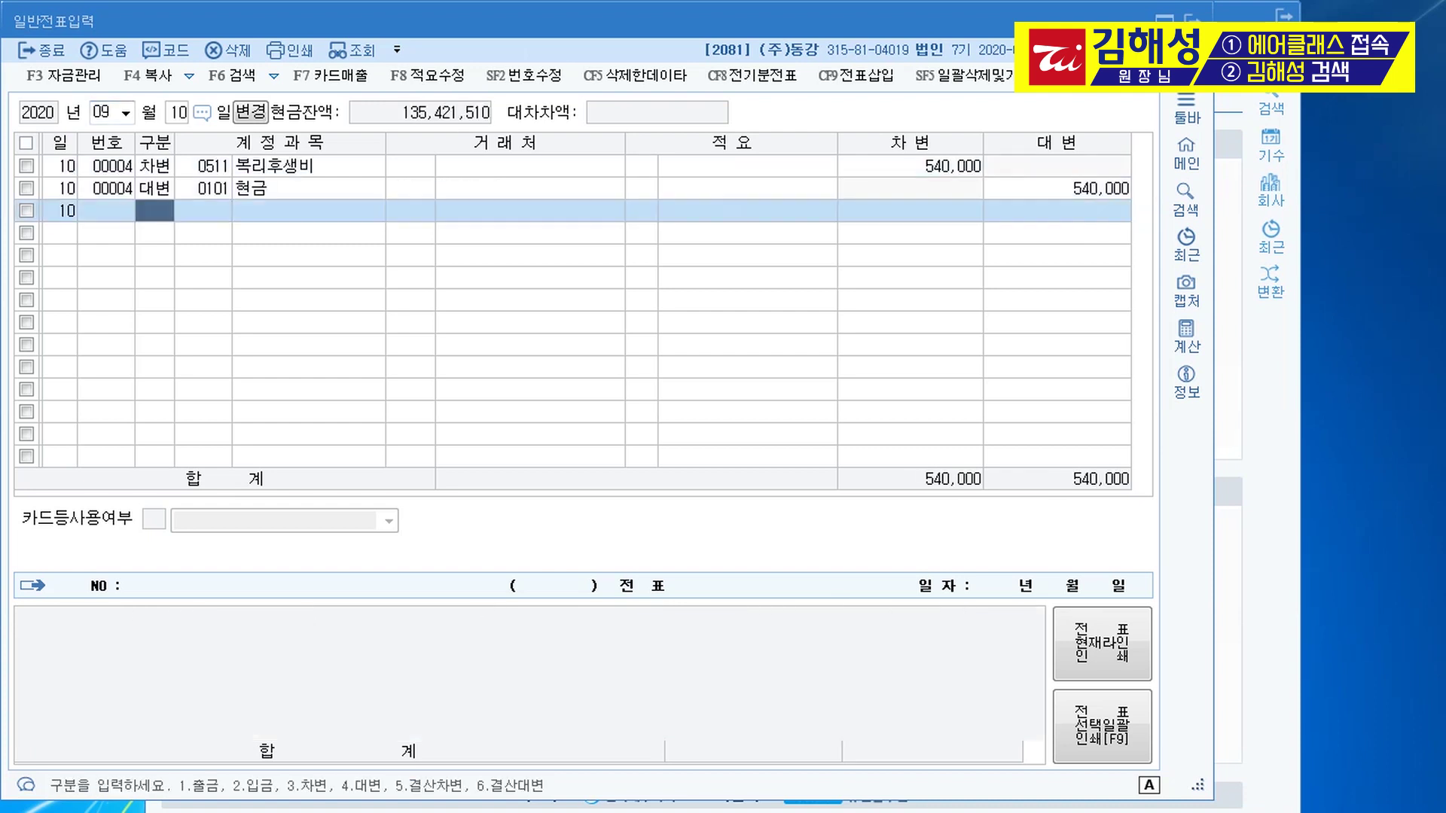
pyautogui.press('Up')
pyautogui.press('Up')
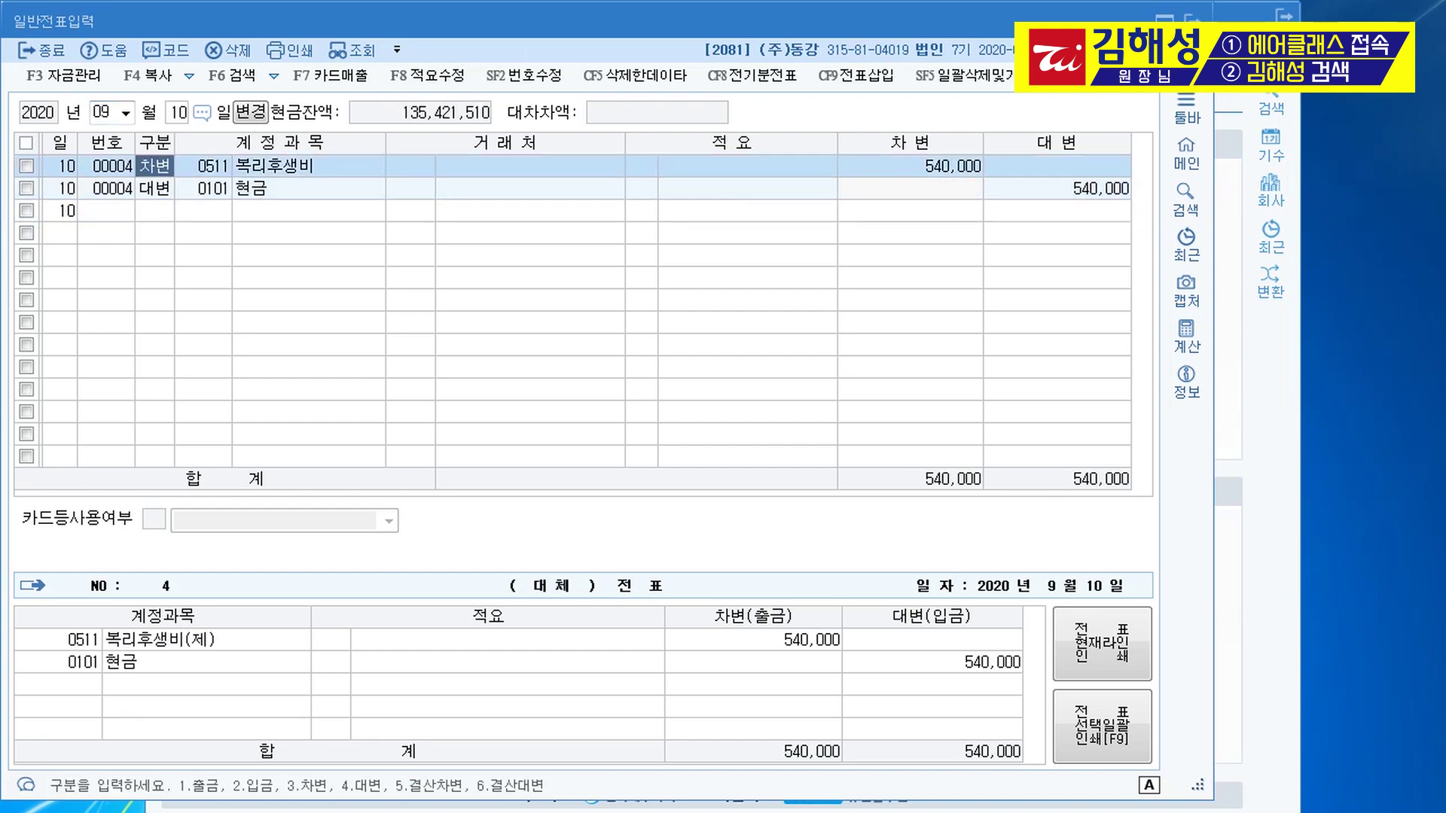
pyautogui.press('Return')
pyautogui.press('Return')
pyautogui.press('Return')
pyautogui.press('Return')
pyautogui.press('Return')
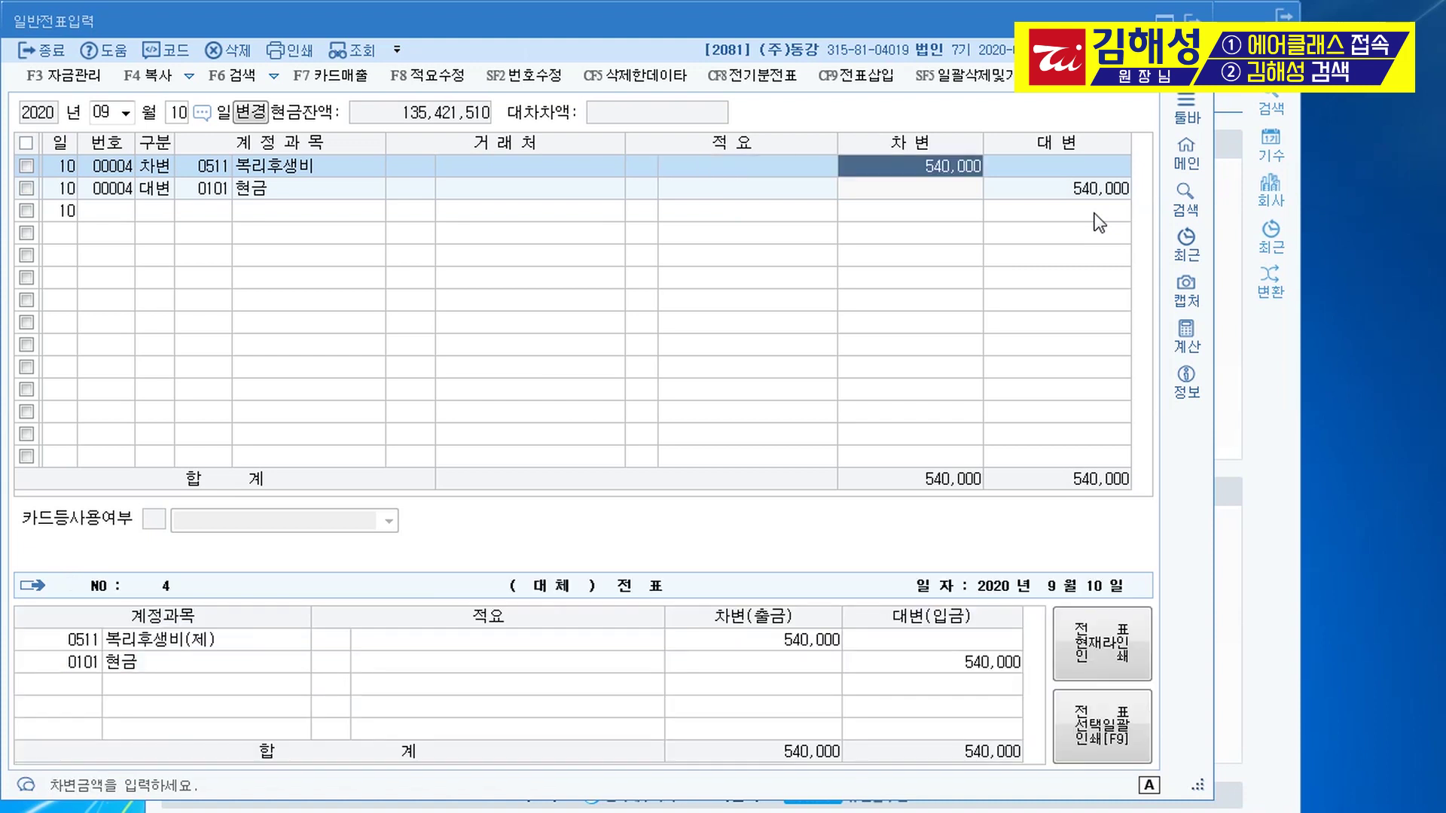
pyautogui.write('270000')
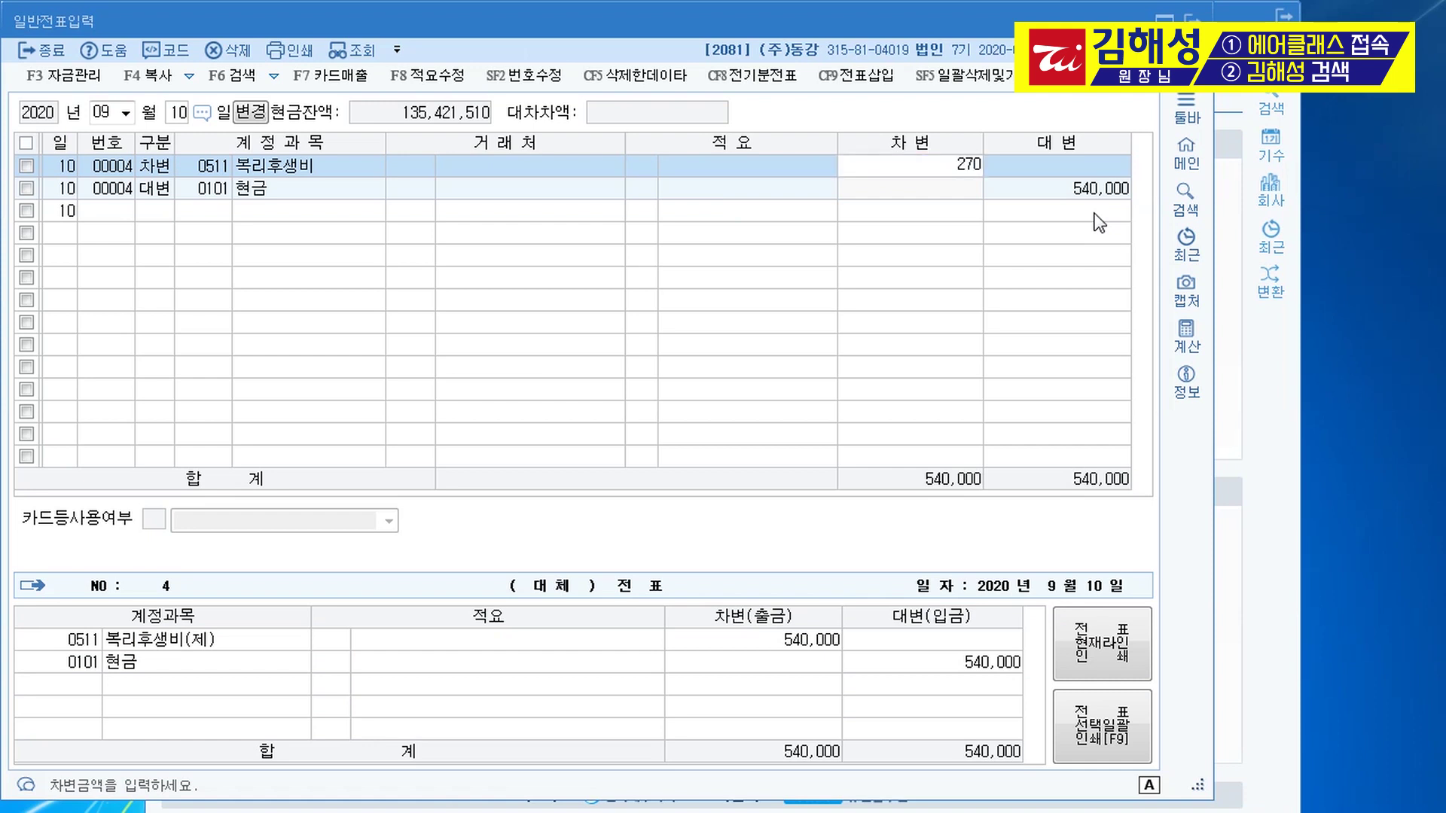
pyautogui.press('Return')
pyautogui.press('Down')
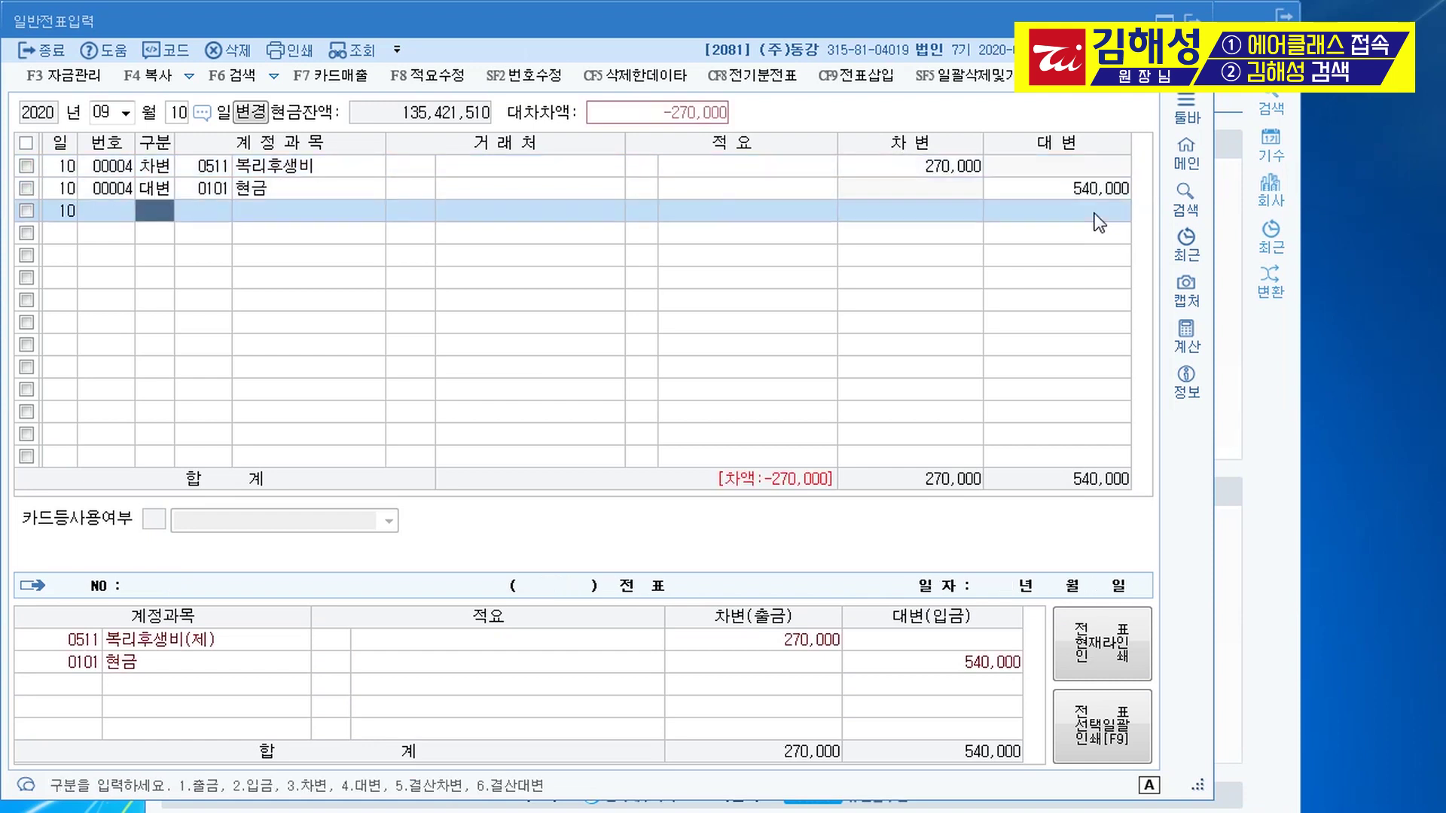
# - Add a debit line to account 254 예수금 for 270,000 in the September 10 voucher
pyautogui.write('3')
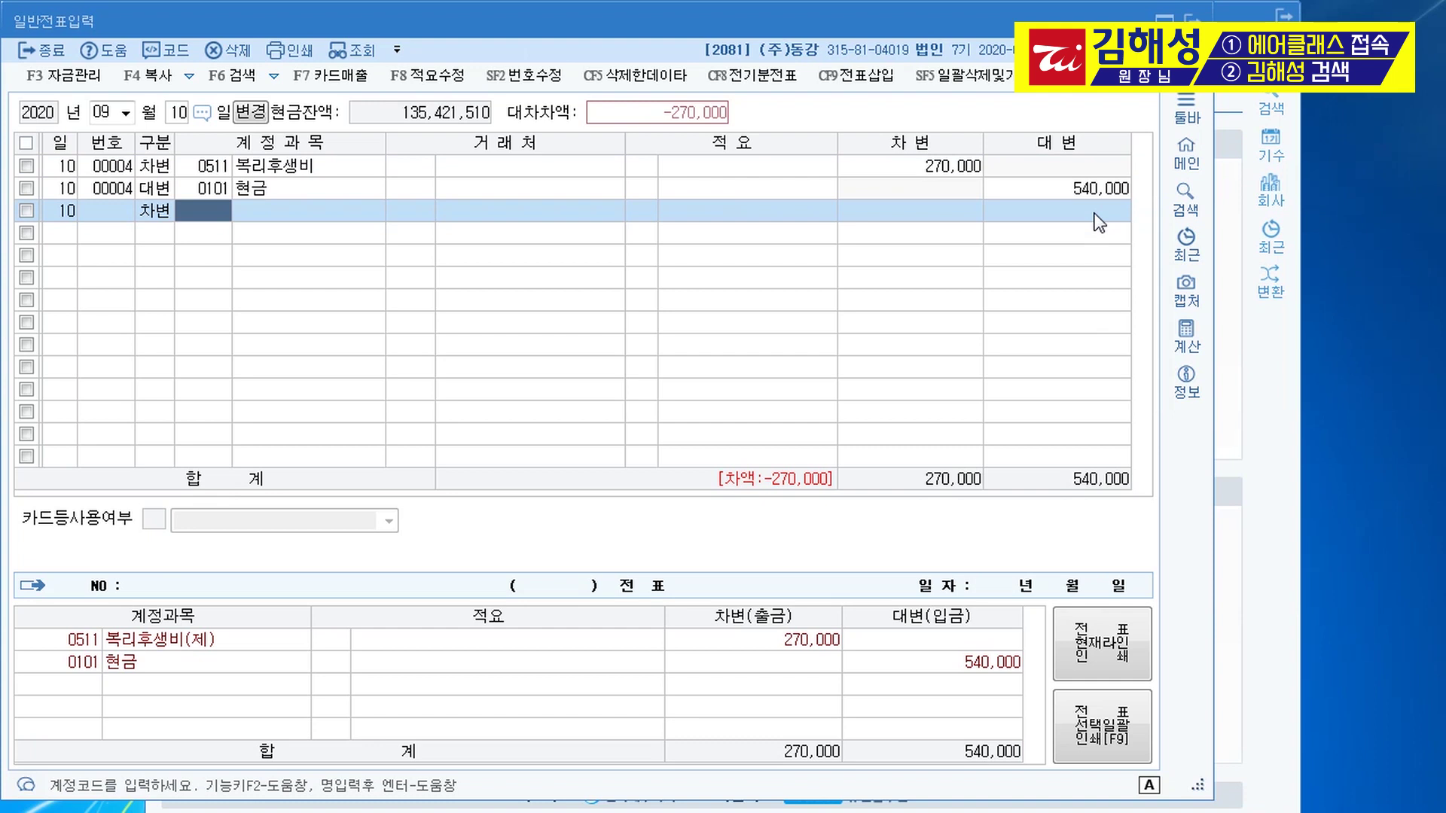
pyautogui.write('0254')
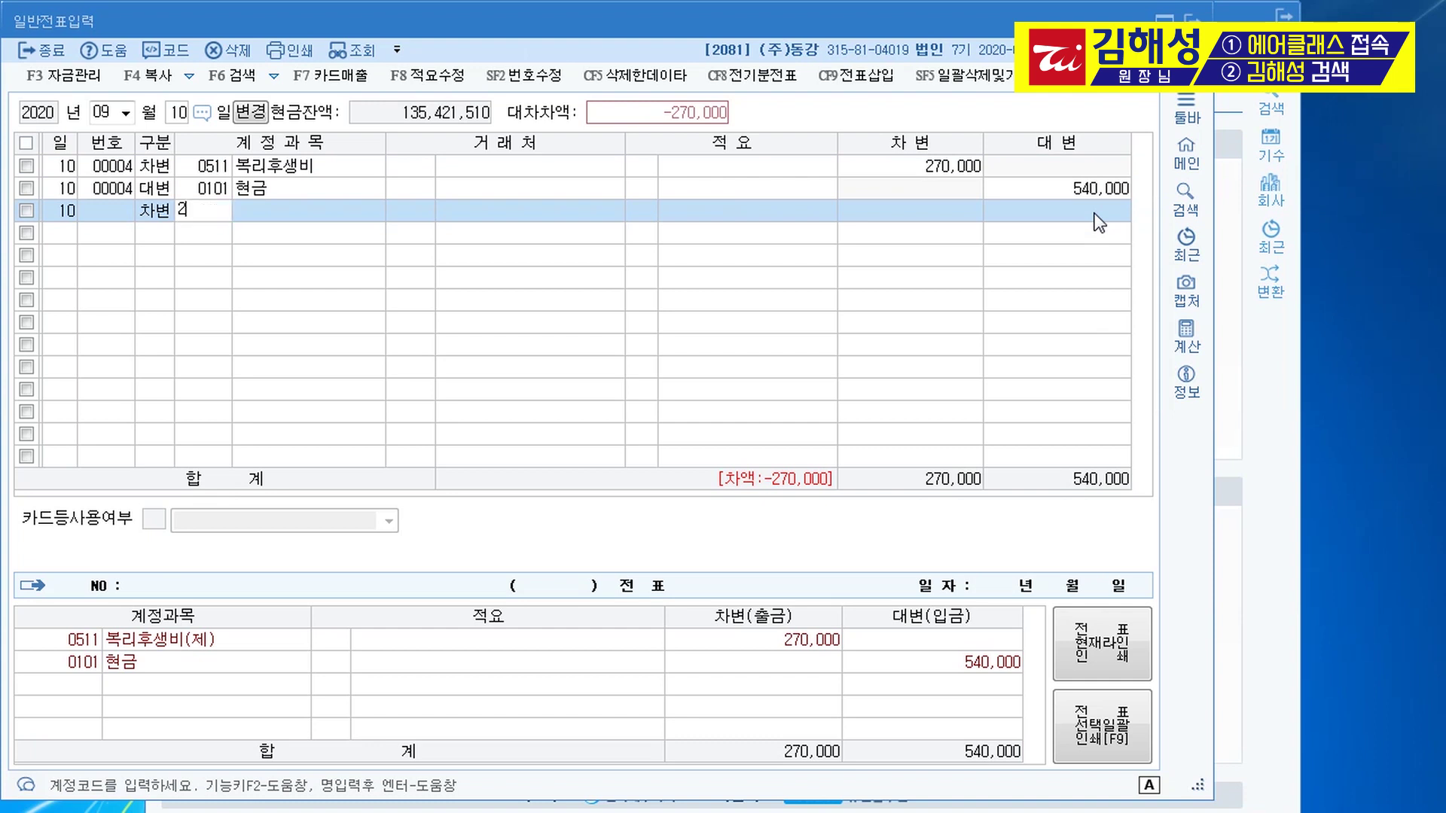
pyautogui.press('Return')
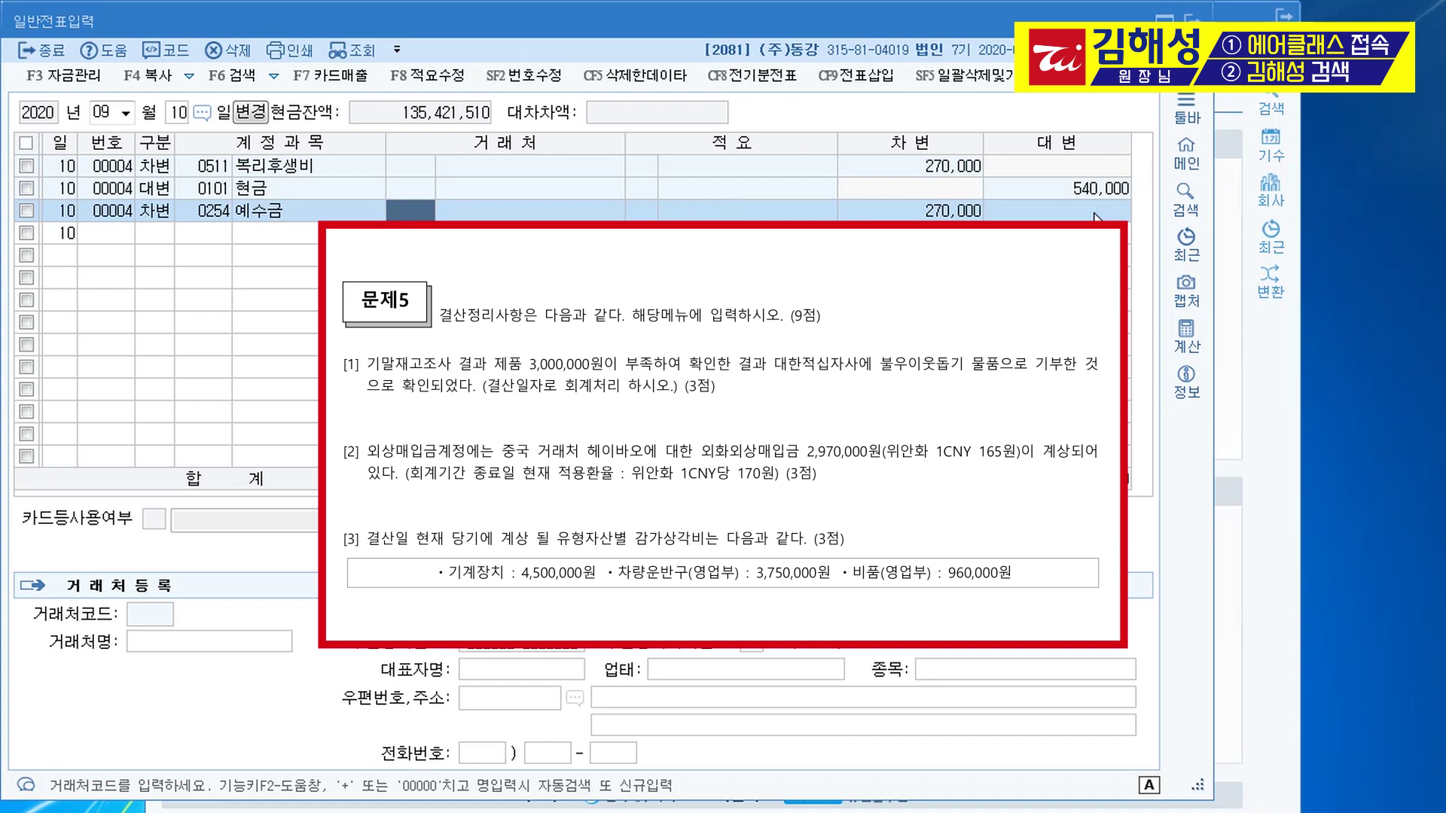
# - Open the December 31 general voucher and enter a 3,000,000 credit line to account 150 제품 with summary code 8
pyautogui.press('Escape')
pyautogui.press('Escape')
pyautogui.write('123')
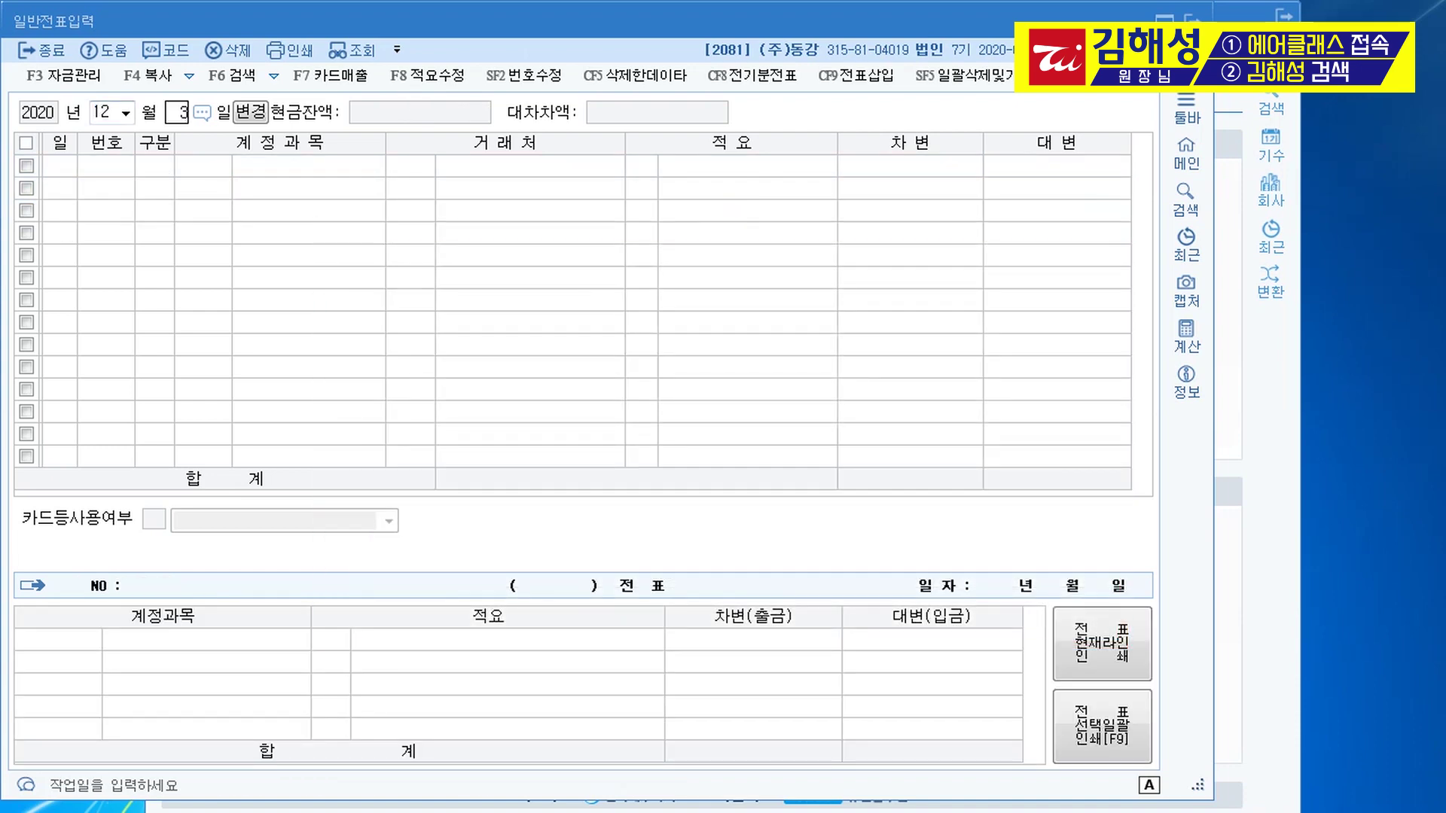
pyautogui.write('1')
pyautogui.press('Return')
pyautogui.write('40150')
pyautogui.press('Return')
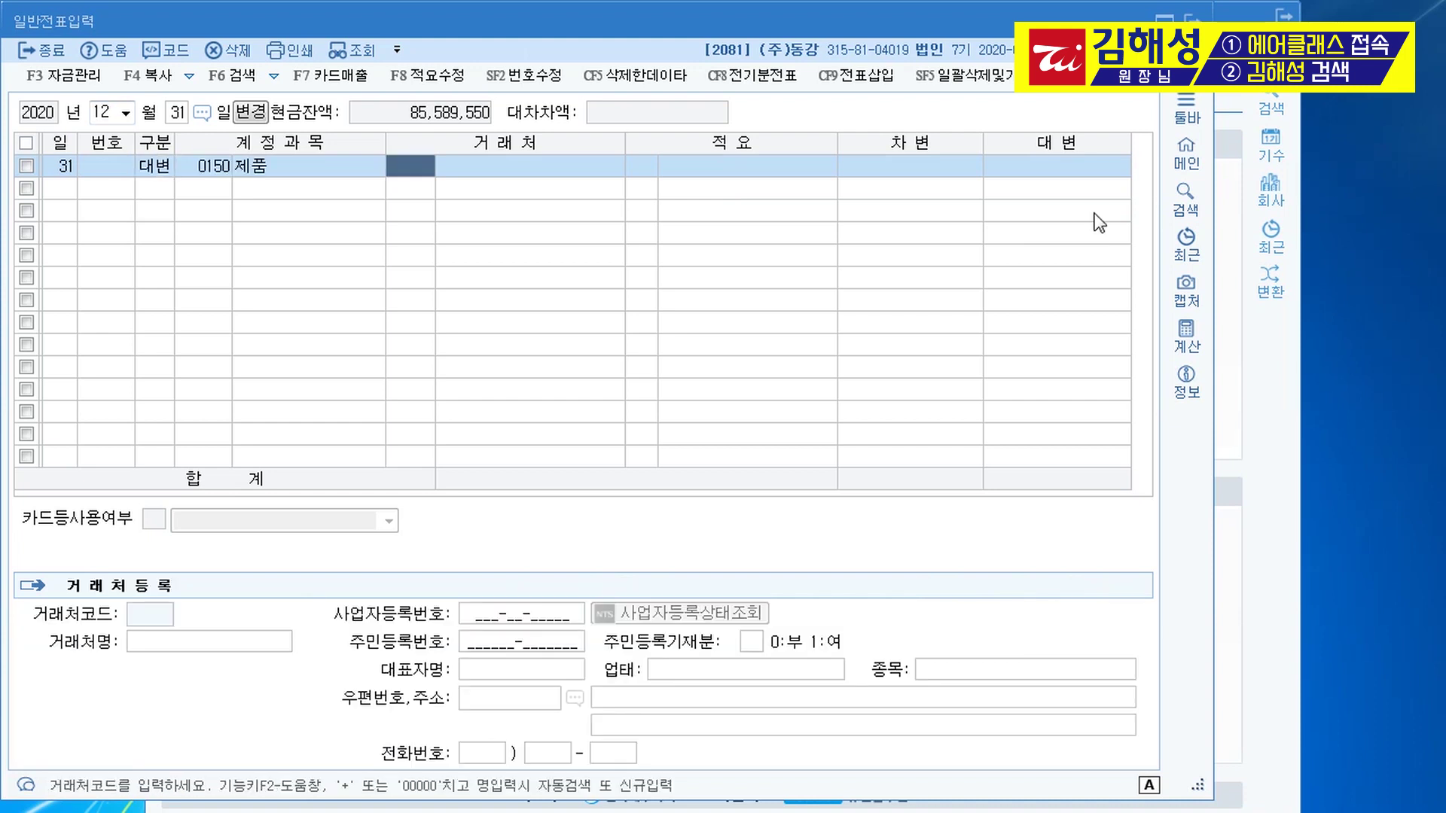
pyautogui.press('Return')
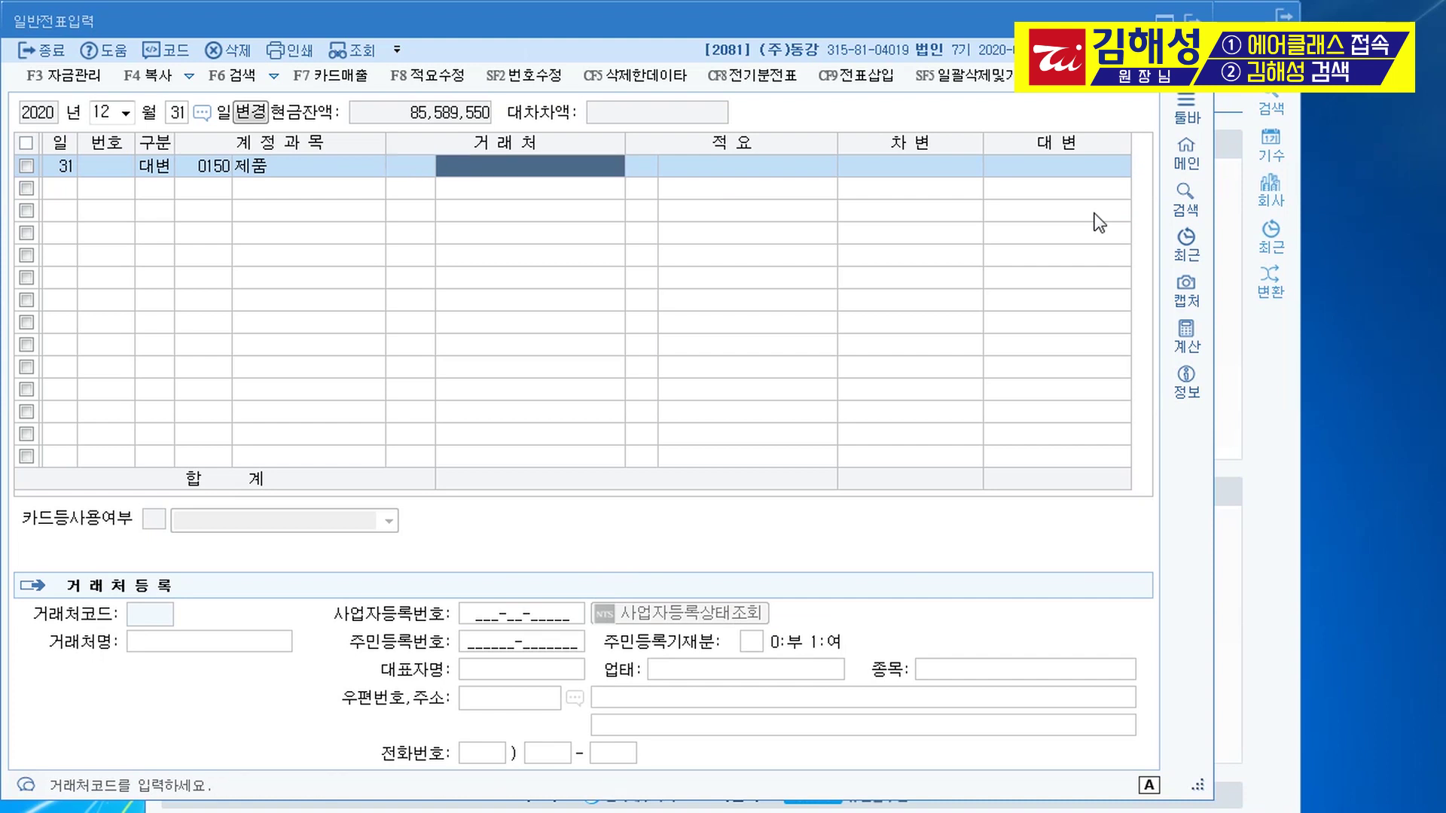
pyautogui.write('8')
pyautogui.press('Return')
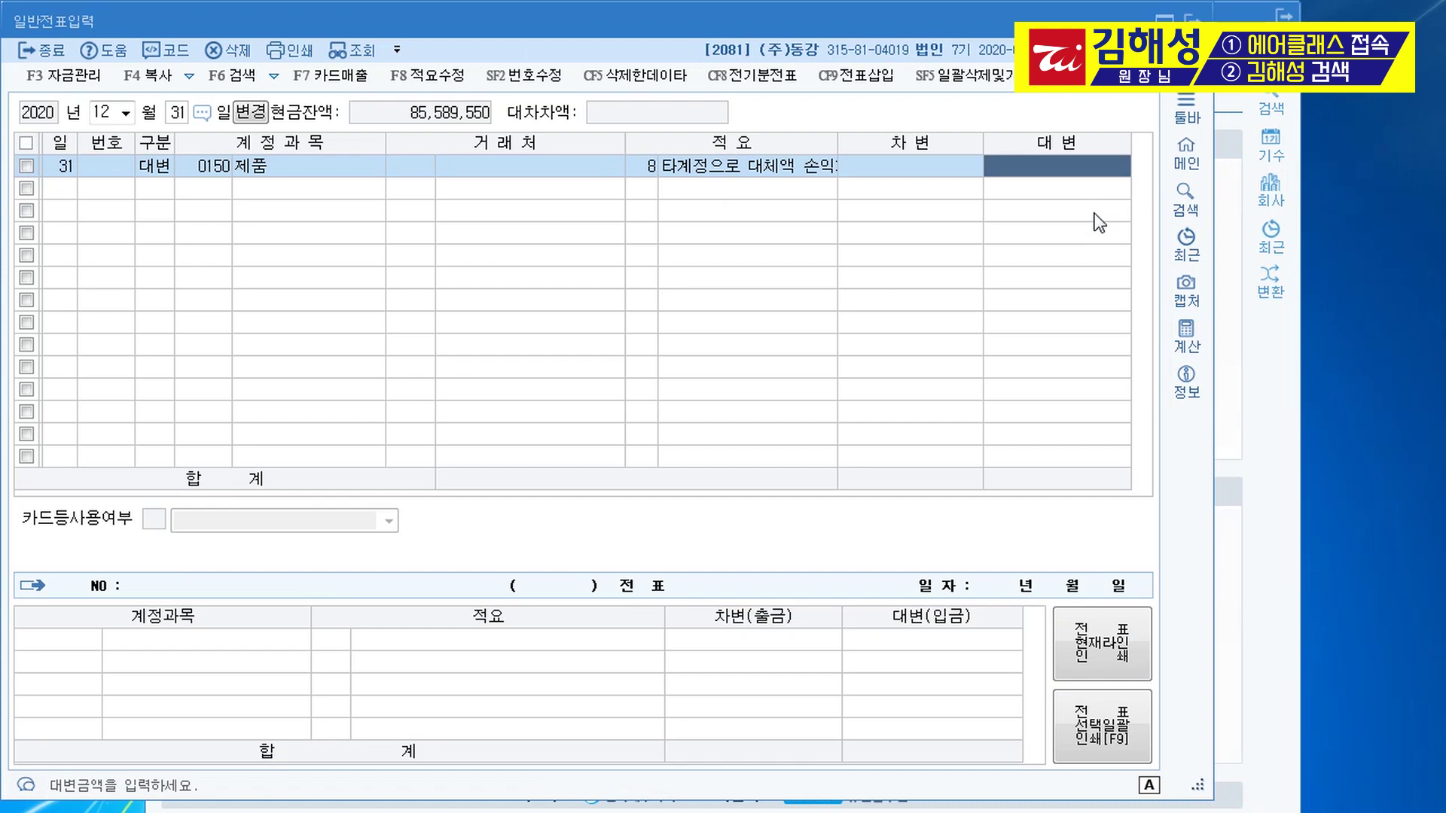
pyautogui.write('3000000')
pyautogui.press('Return')
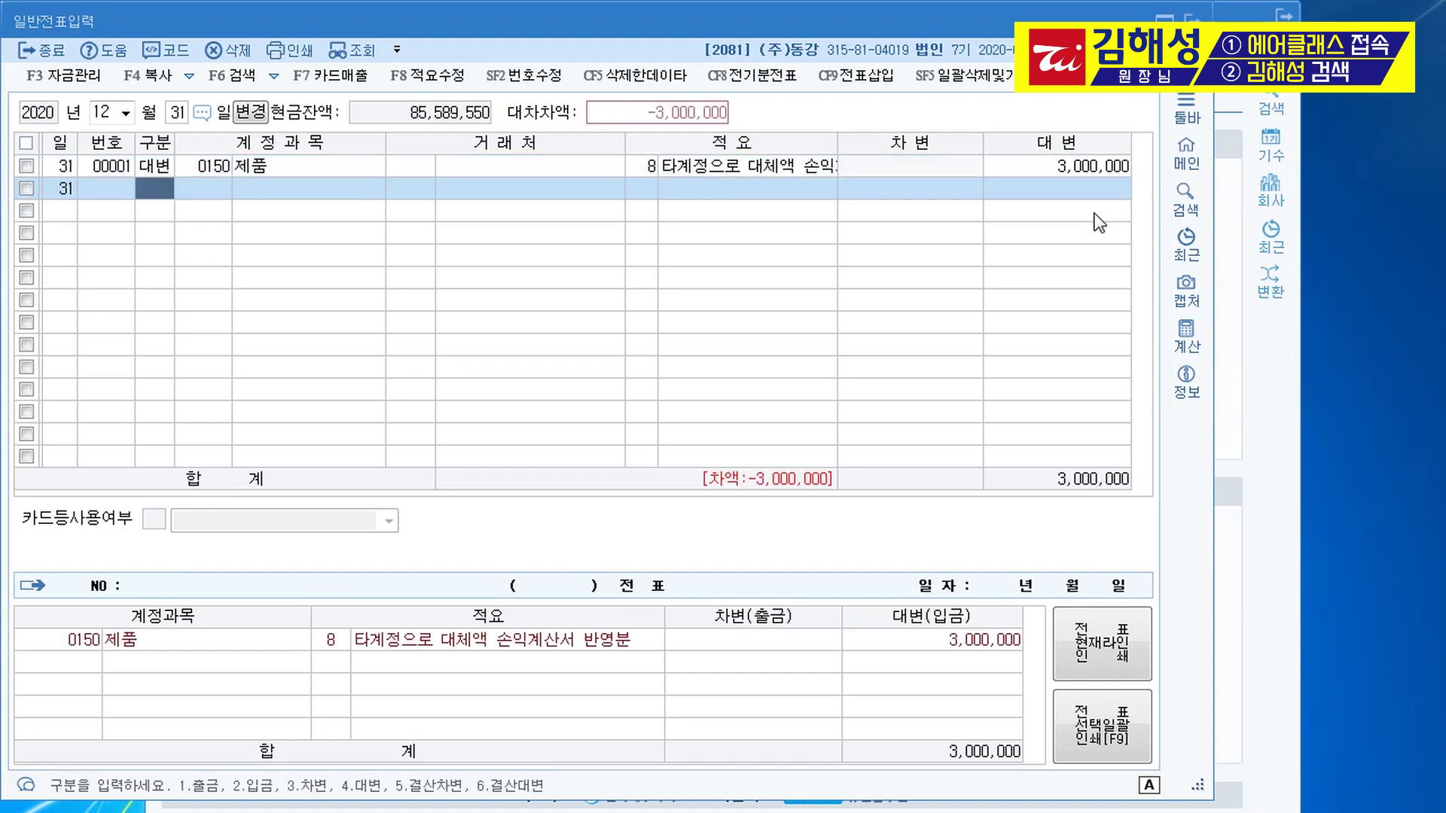
# - Add a balancing debit line to account 953 기부금 for 3,000,000 in the December 31 voucher
pyautogui.write('3')
pyautogui.press('Return')
pyautogui.write('0953')
pyautogui.press('Return')
pyautogui.press('Return')
pyautogui.press('Return')
pyautogui.press('Return')
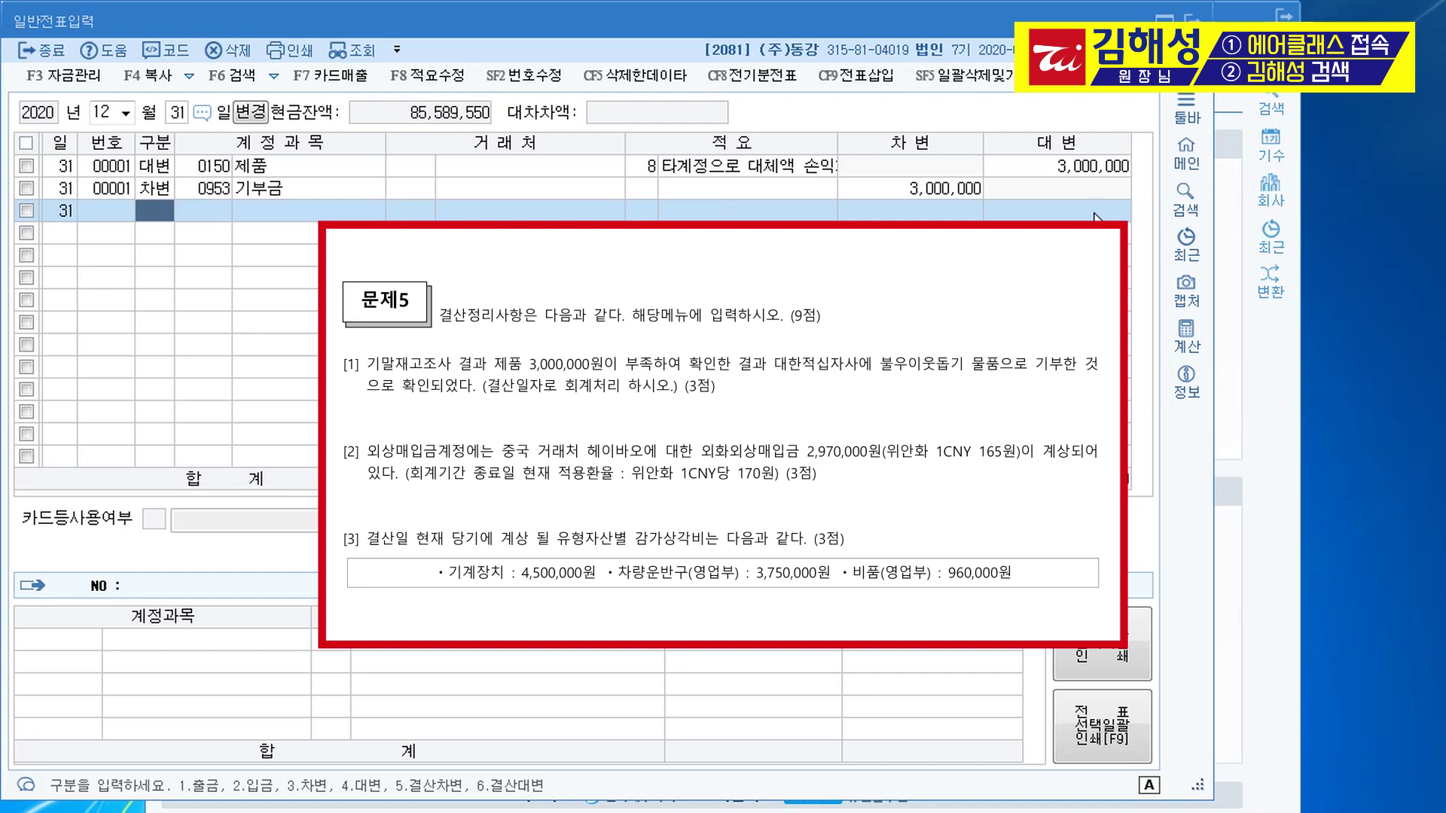
# - Enter a debit line to account 955 외화환산손실 for 90,000 as a new December 31 voucher
pyautogui.write('3외환')
pyautogui.press('Down')
pyautogui.press('Down')
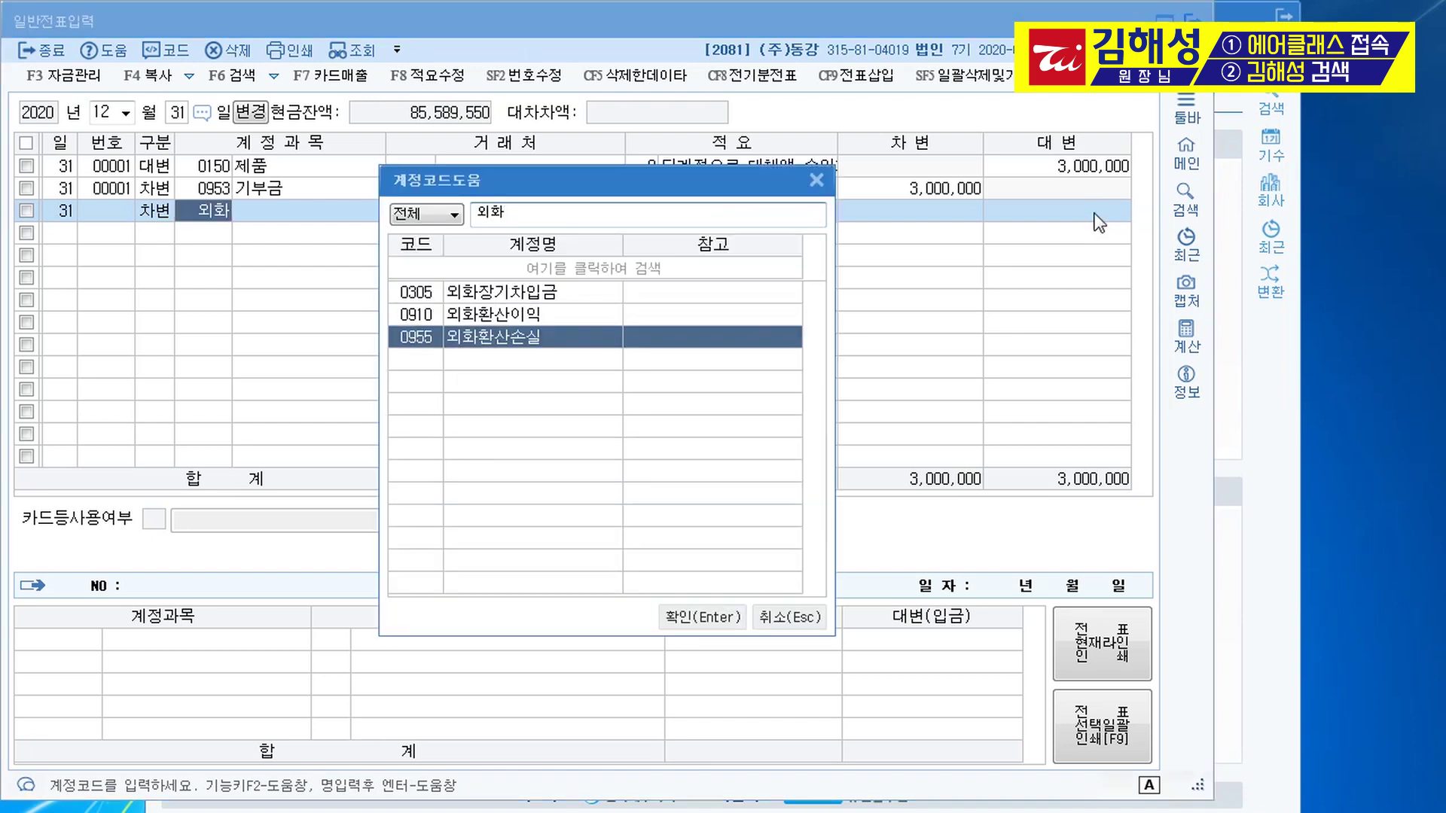
pyautogui.press('Return')
pyautogui.press('Return')
pyautogui.press('Return')
pyautogui.write('900000')
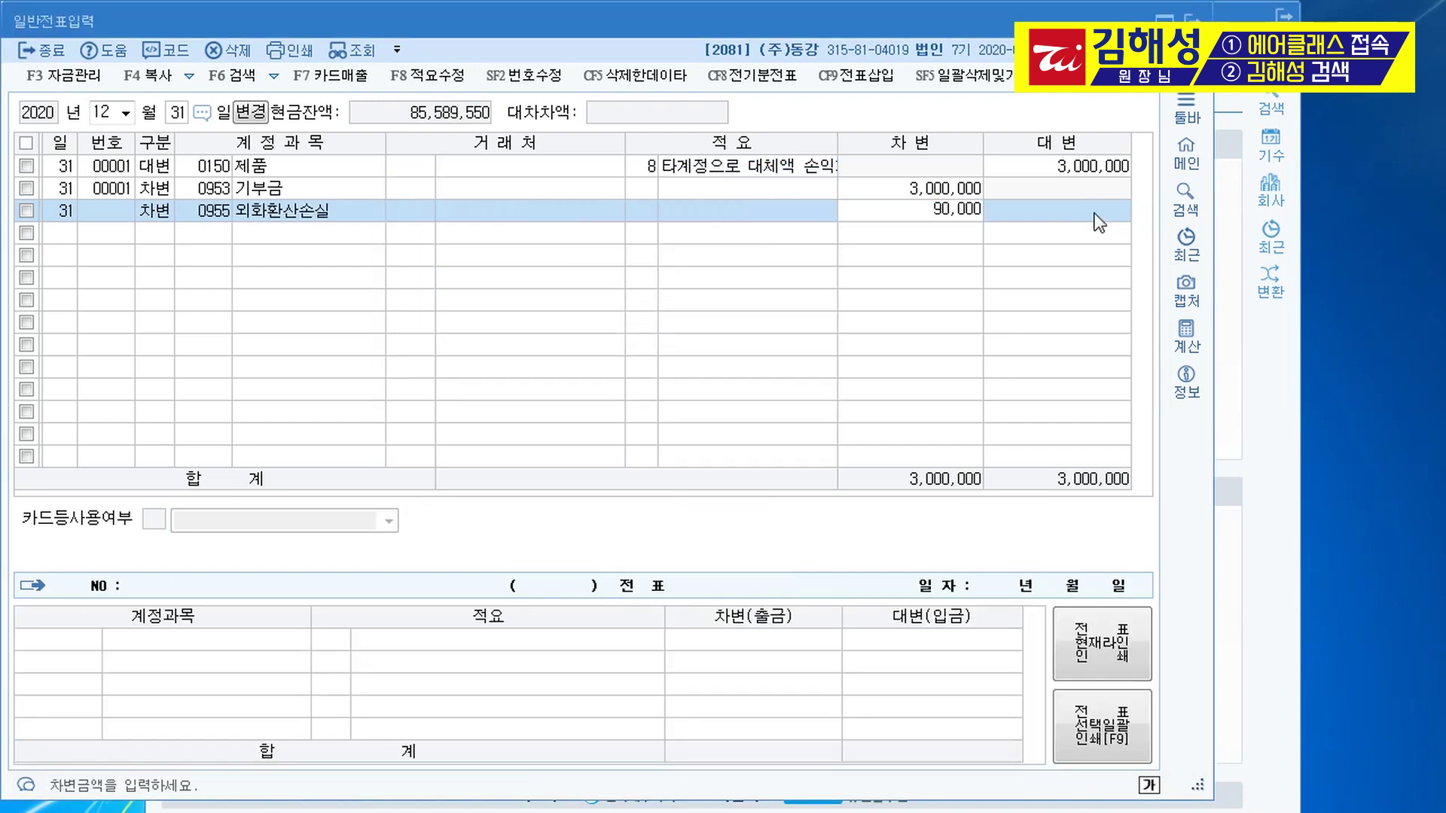
pyautogui.press('Return')
# - Add a 90,000 credit line to account 251 외상매입금 with 헤이바오 as the trading partner
pyautogui.write('4')
pyautogui.press('Return')
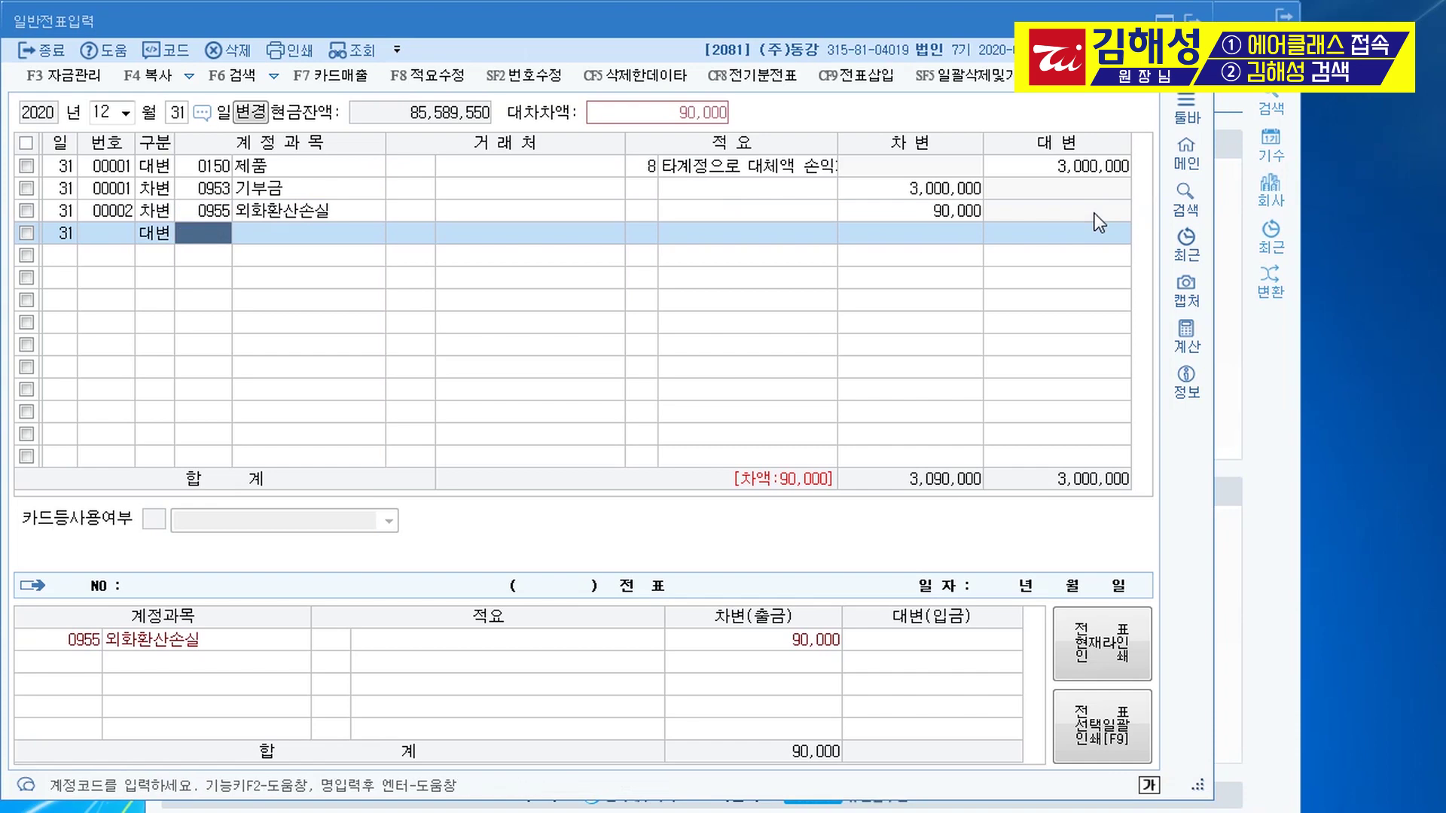
pyautogui.write('외상')
pyautogui.press('Return')
pyautogui.press('Down')
pyautogui.press('Down')
pyautogui.press('Down')
pyautogui.press('Down')
pyautogui.press('Down')
pyautogui.press('Return')
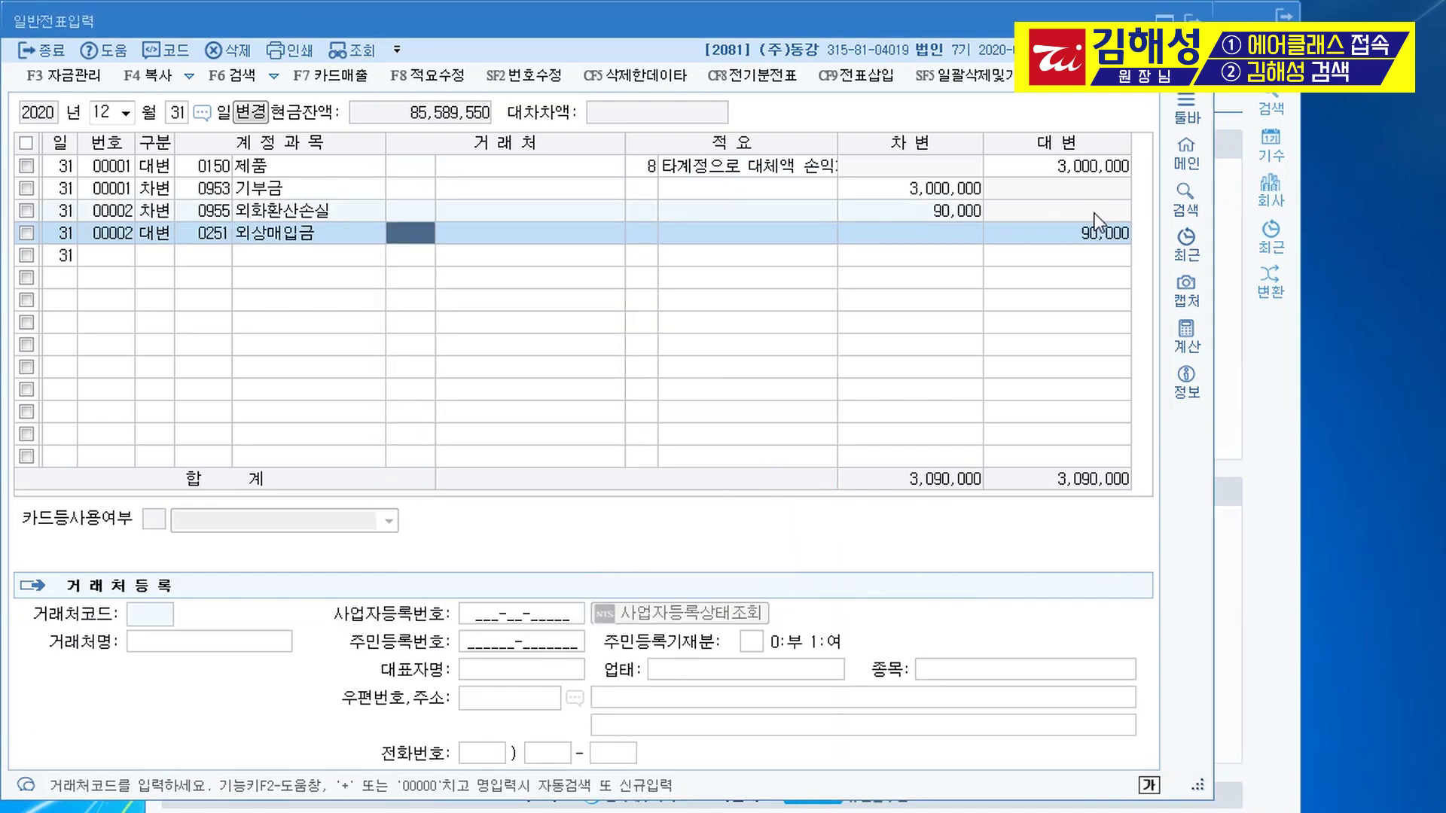
pyautogui.write('헤')
pyautogui.press('Return')
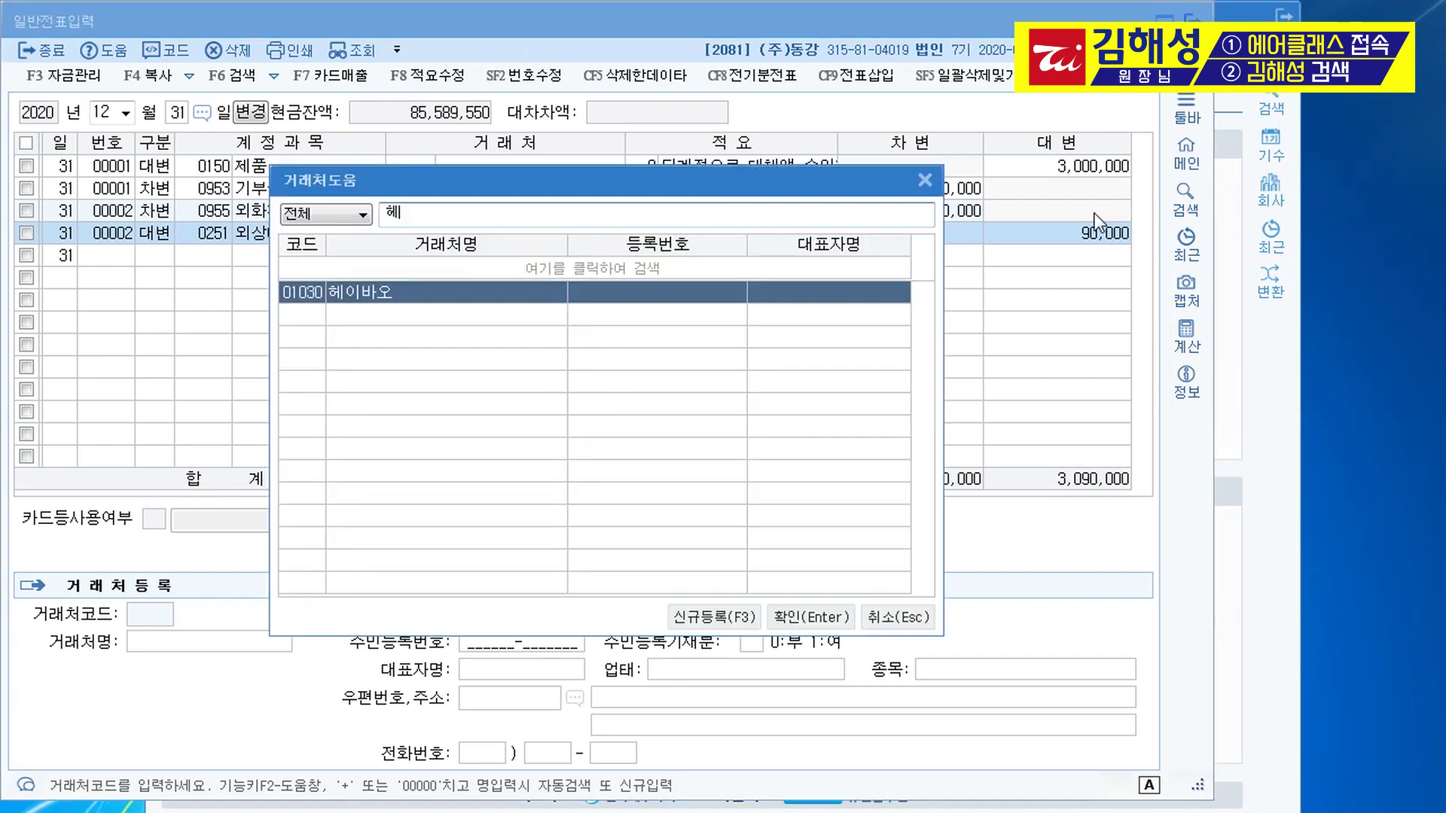
pyautogui.press('Return')
pyautogui.press('Return')
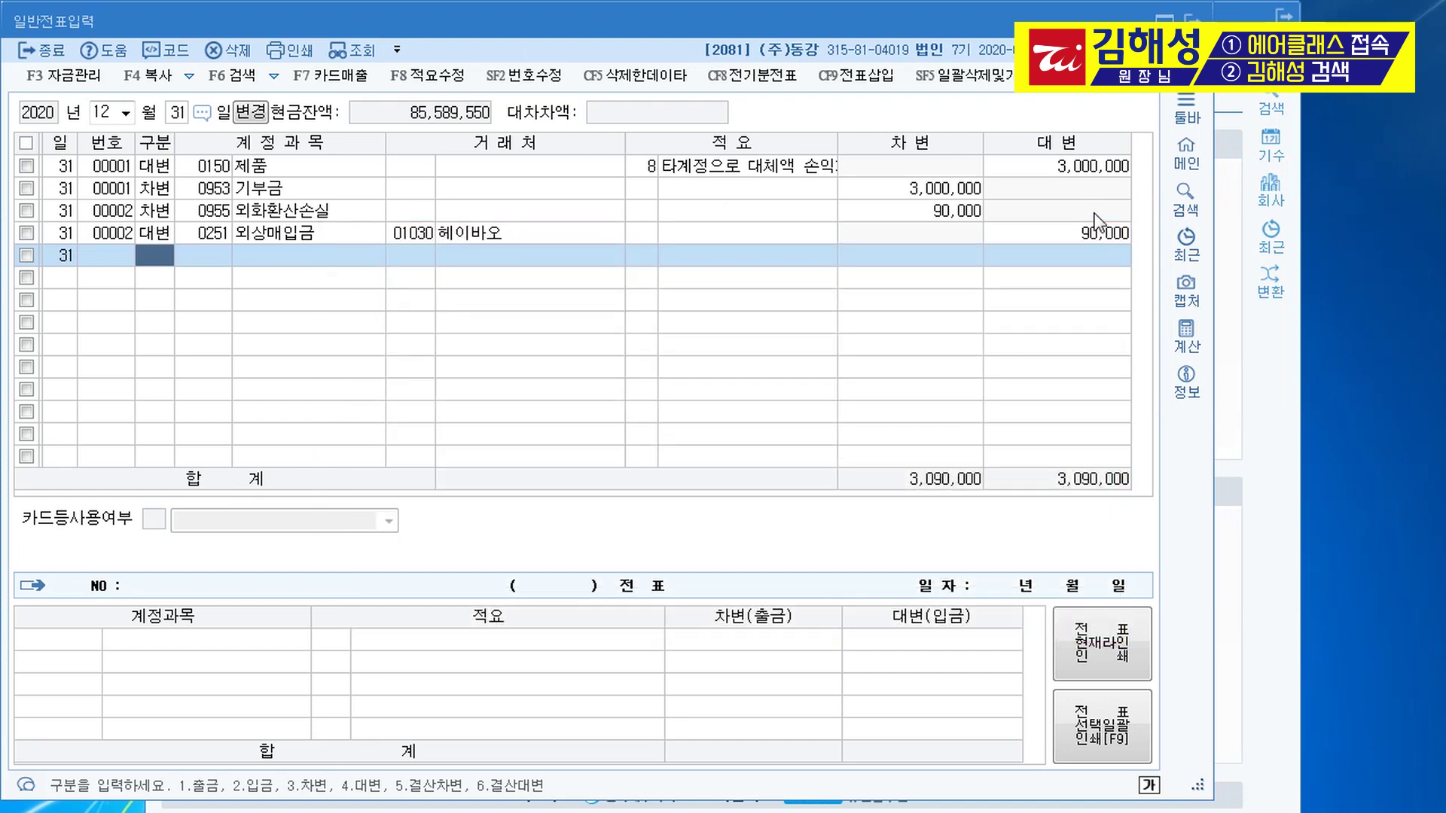
# - Open 결산자료입력 and load the closing data for the period January to December 2020
pyautogui.hotkey('ctrl', 'f')
pyautogui.write('ㄱㅅ')
pyautogui.press('Return')
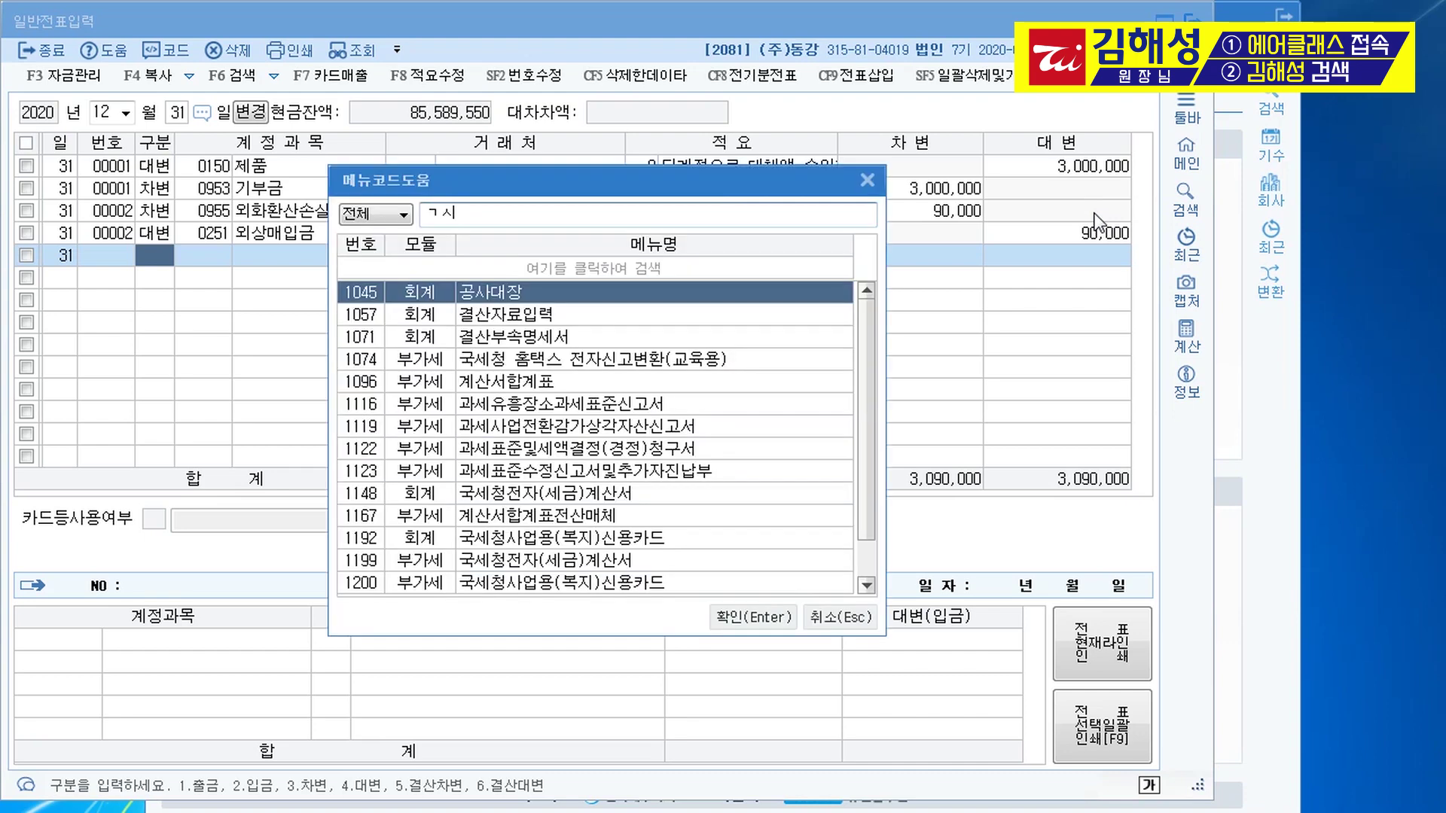
pyautogui.press('Down')
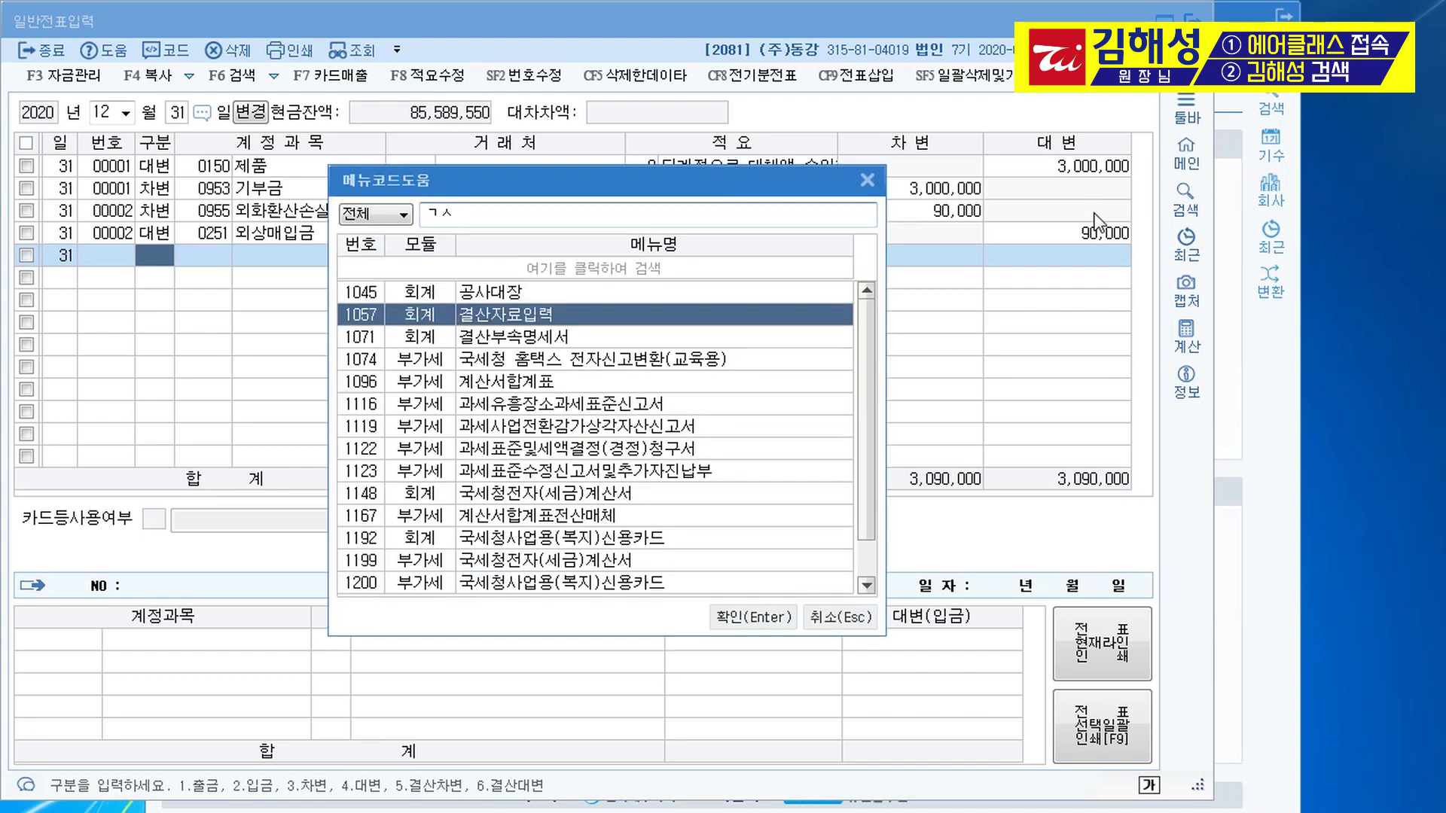
pyautogui.press('Return')
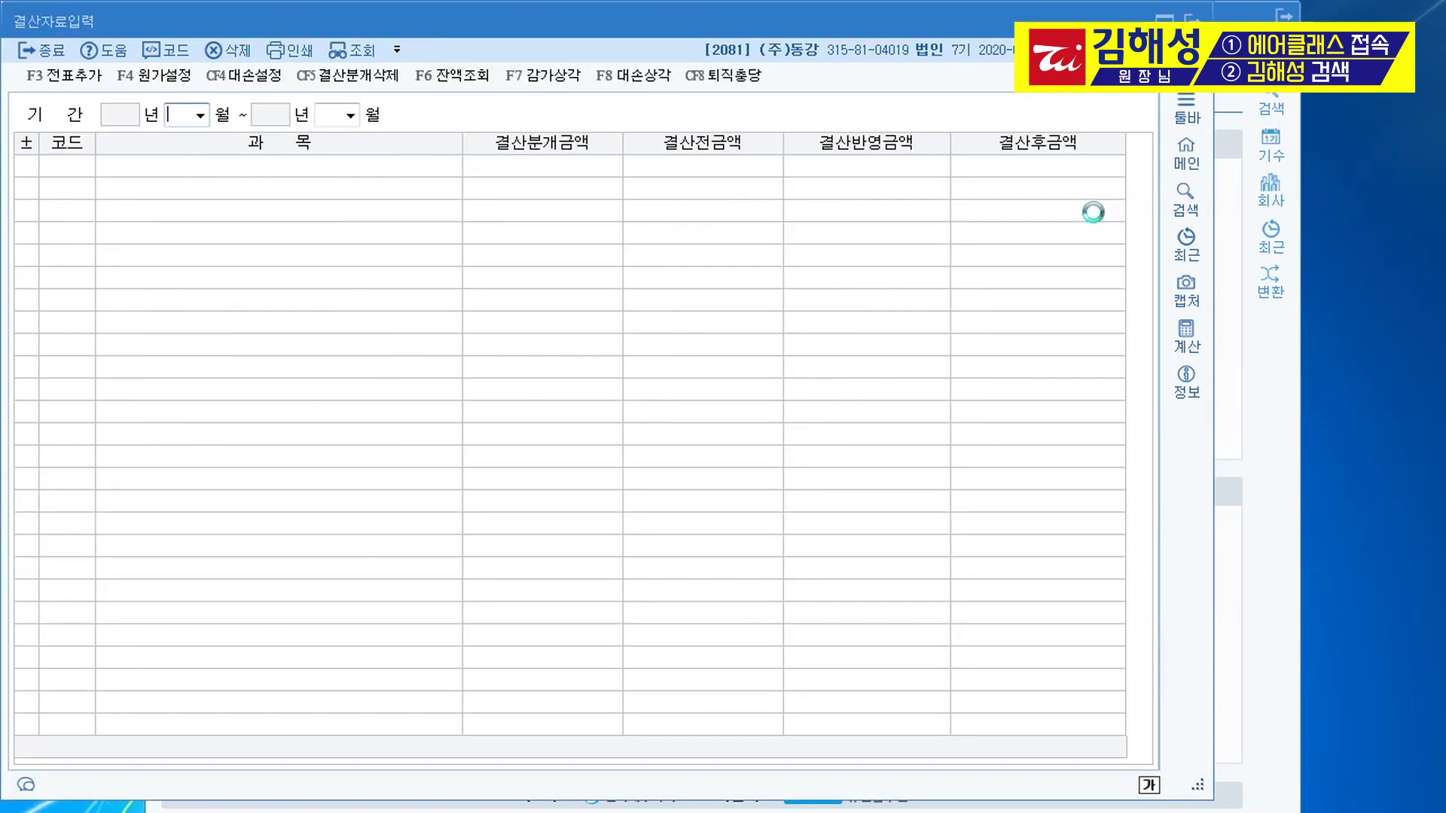
pyautogui.write('12')
pyautogui.press('Return')
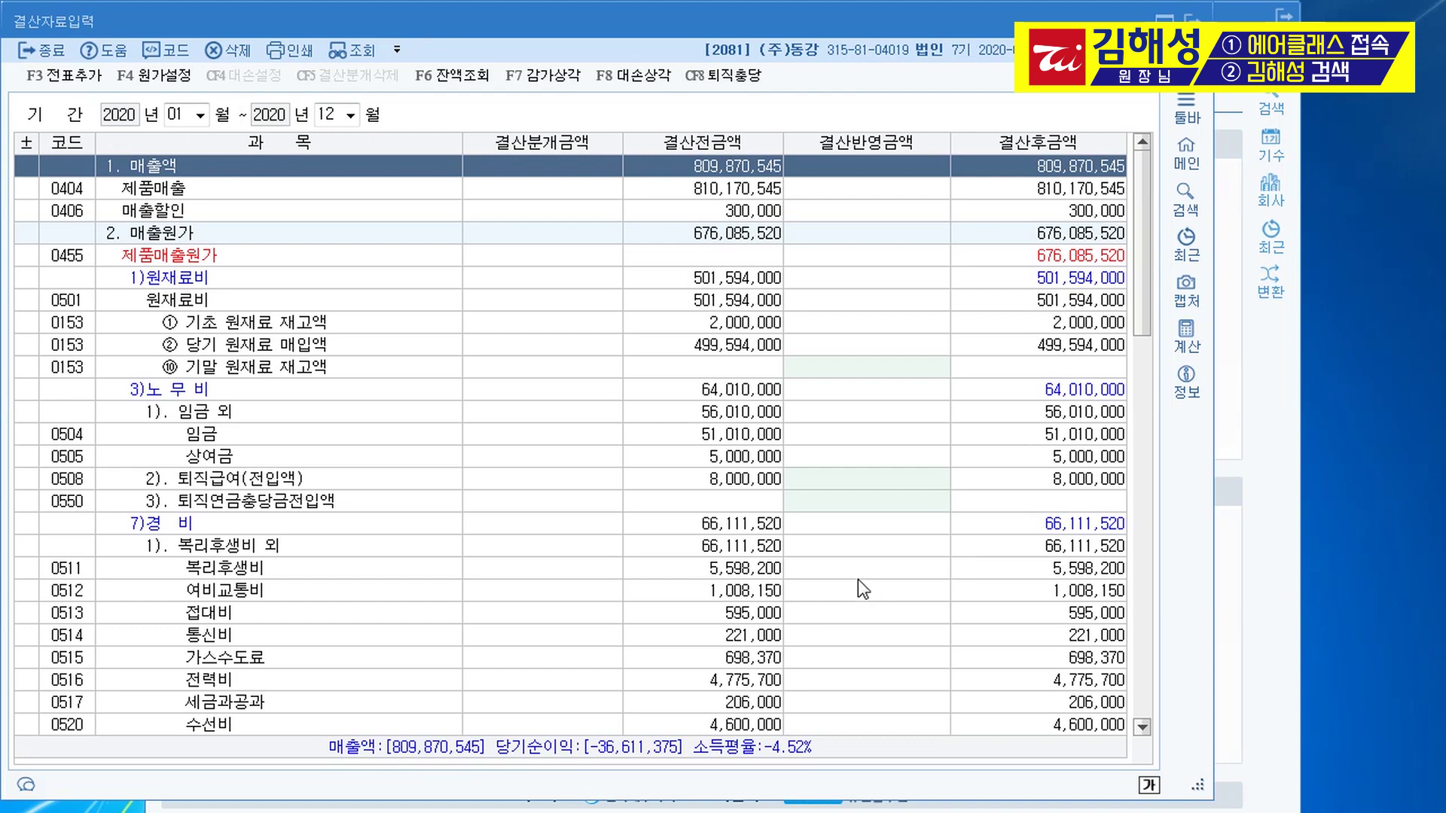
# - Enter 4,500,000 as the closing amount for 기계장치 under the manufacturing 일반감가상각비
pyautogui.click(259, 527)
pyautogui.scroll(-5, 331, 531)
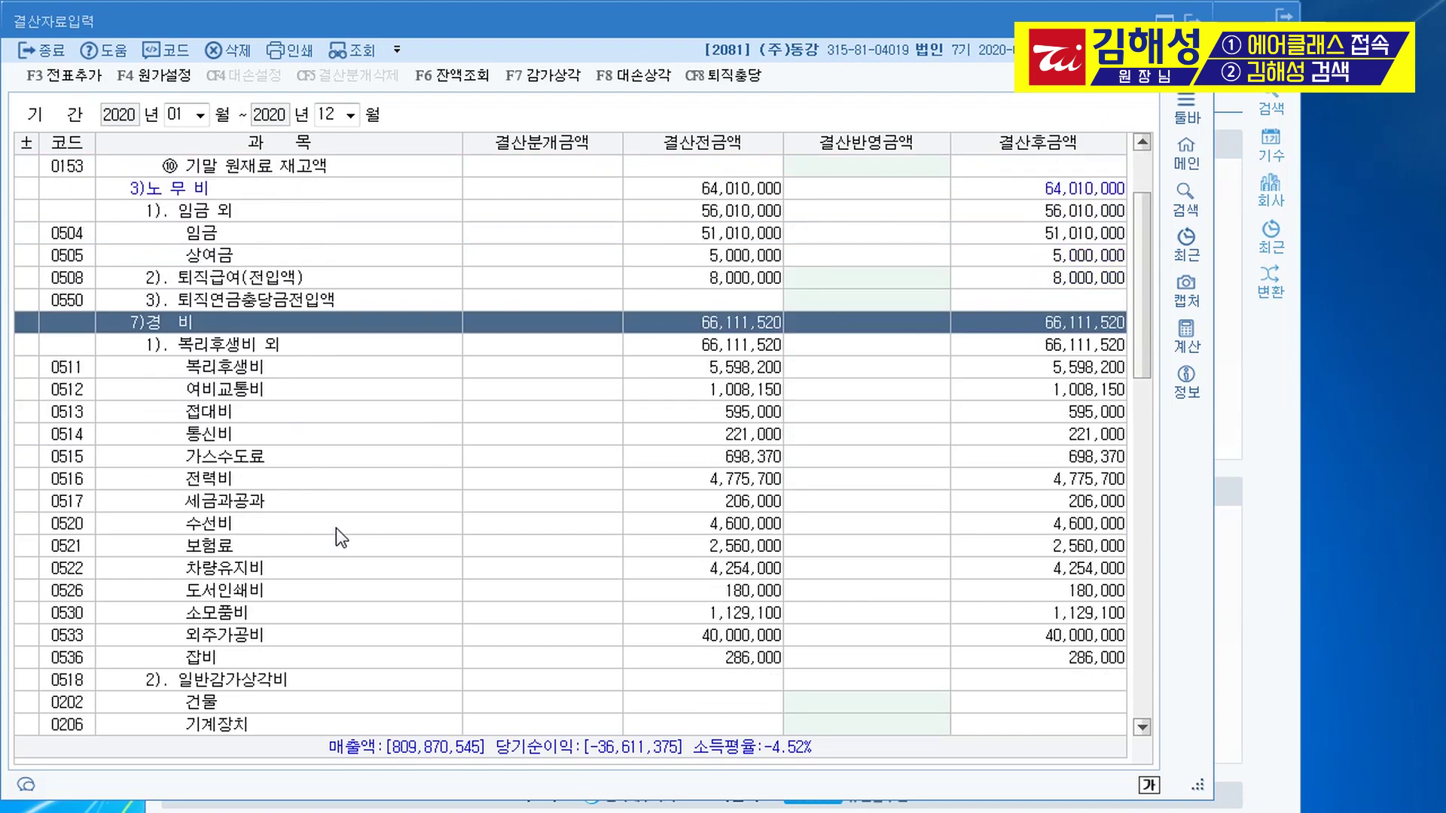
pyautogui.click(333, 547)
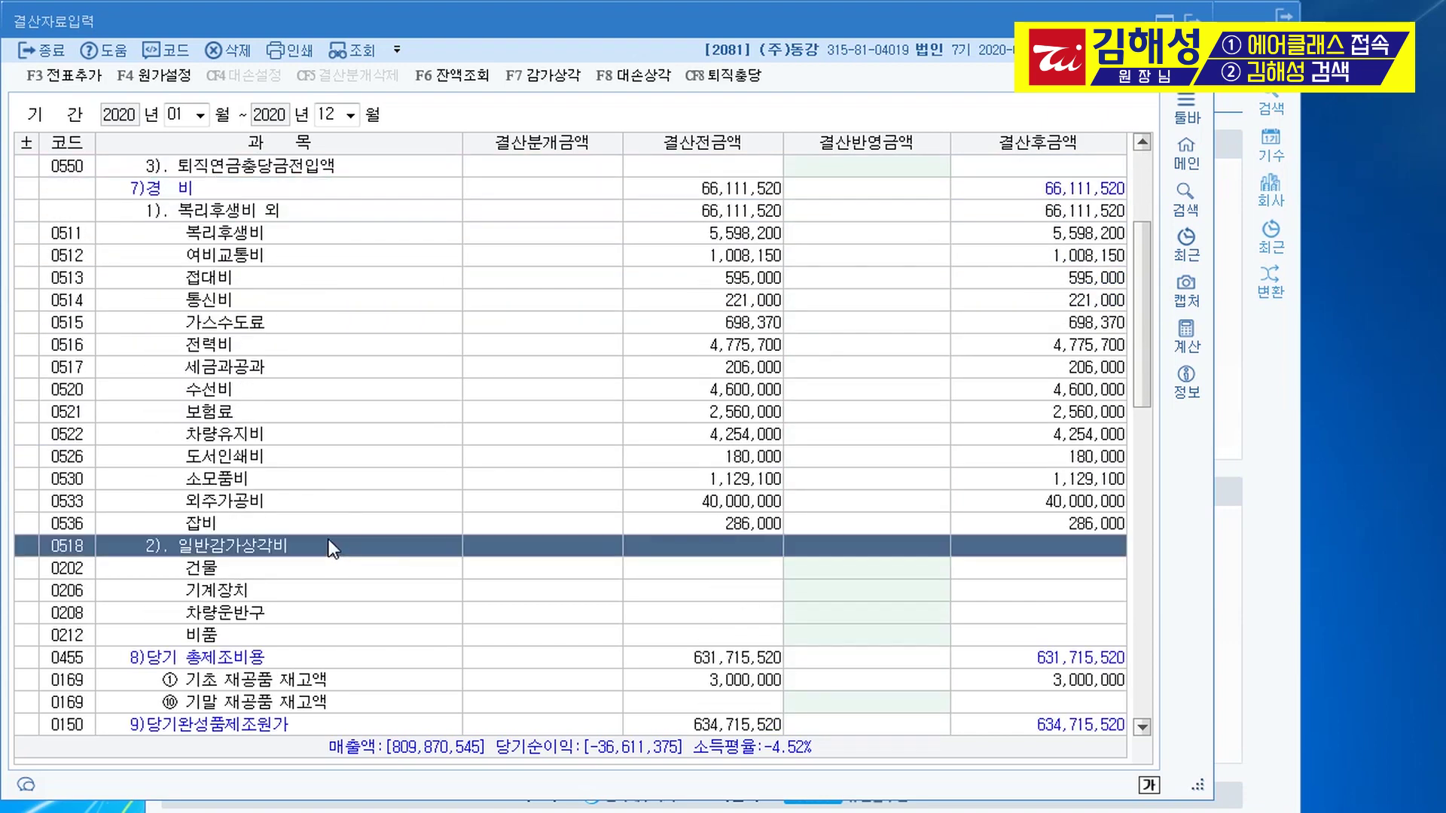
pyautogui.click(310, 594)
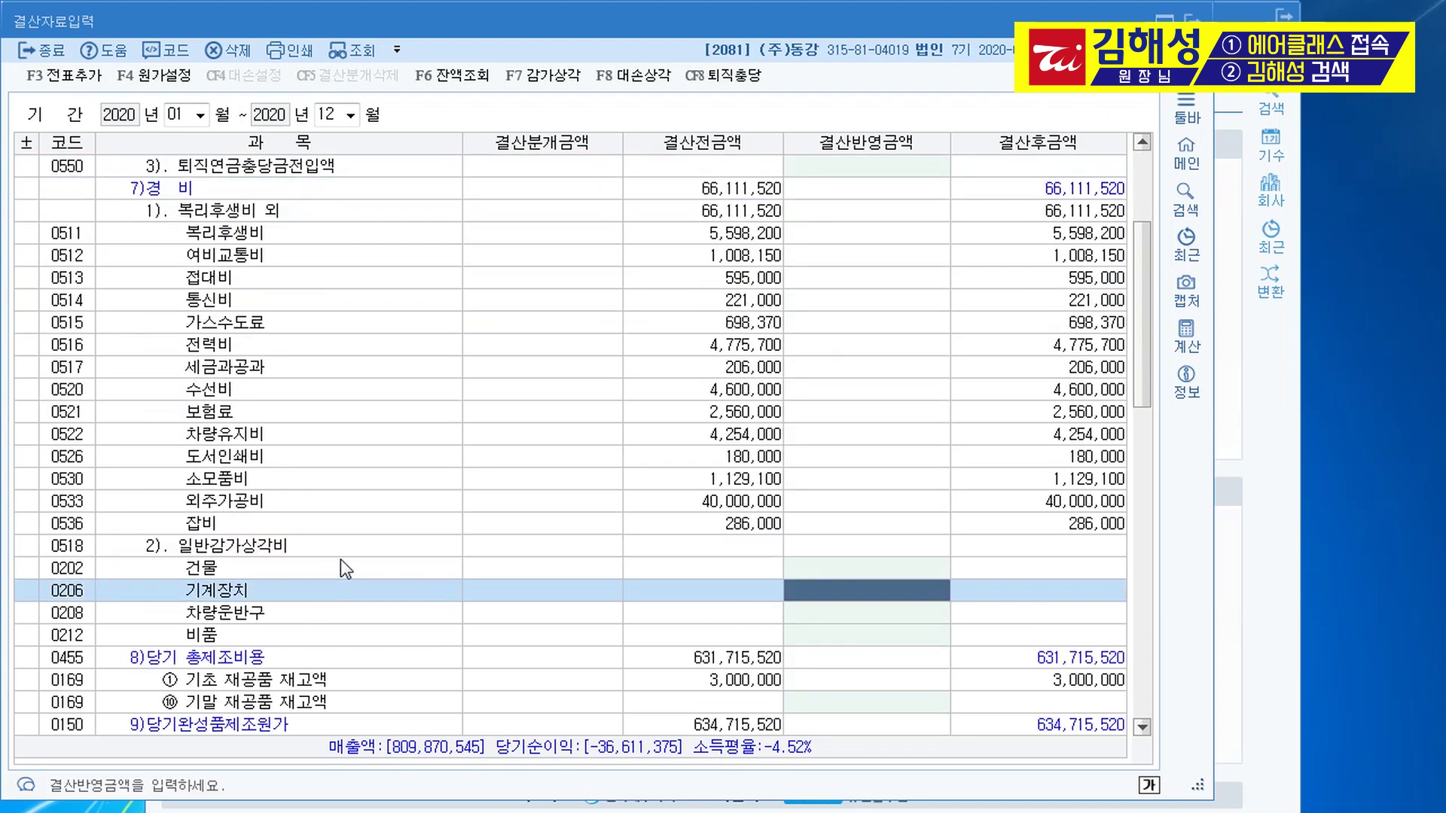
pyautogui.write('4500000')
pyautogui.press('Return')
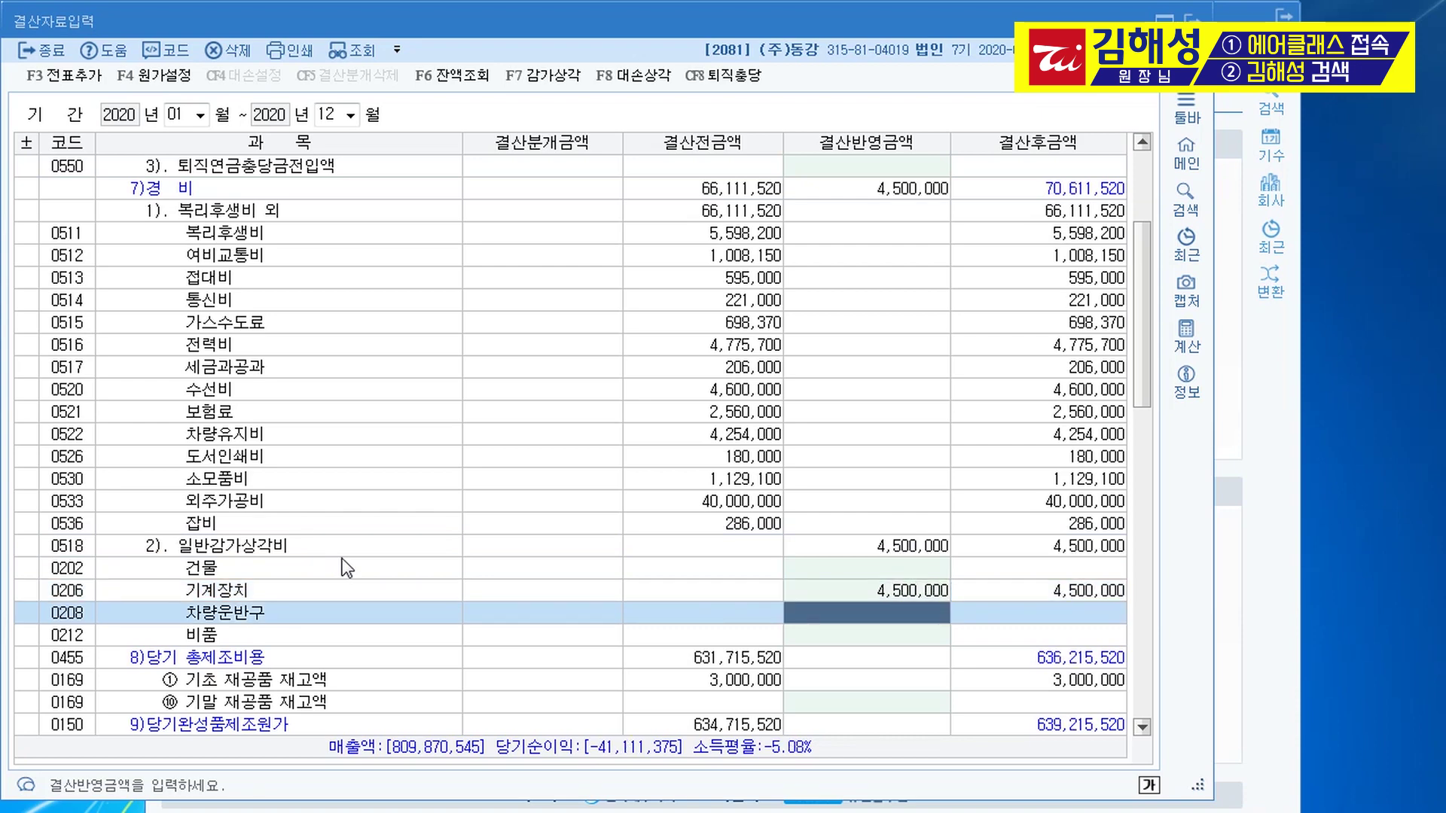
# - Under 감가상각비 in 판매비와 일반관리비, enter closing amounts of 3,750,000 for 차량운반구 and 960,000 for 비품
pyautogui.scroll(-5, 342, 560)
pyautogui.click(311, 527)
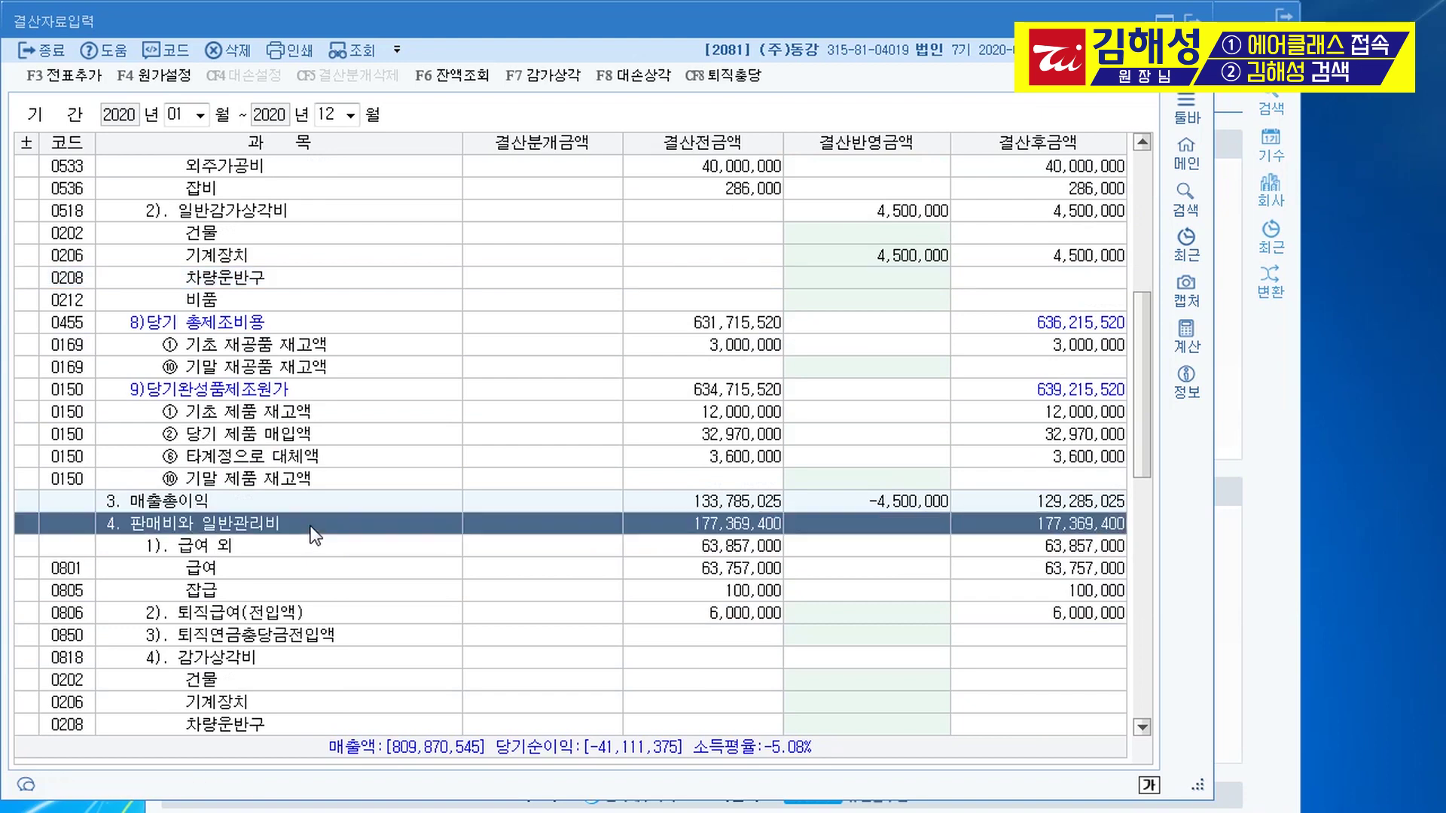
pyautogui.scroll(-2, 311, 535)
pyautogui.click(254, 524)
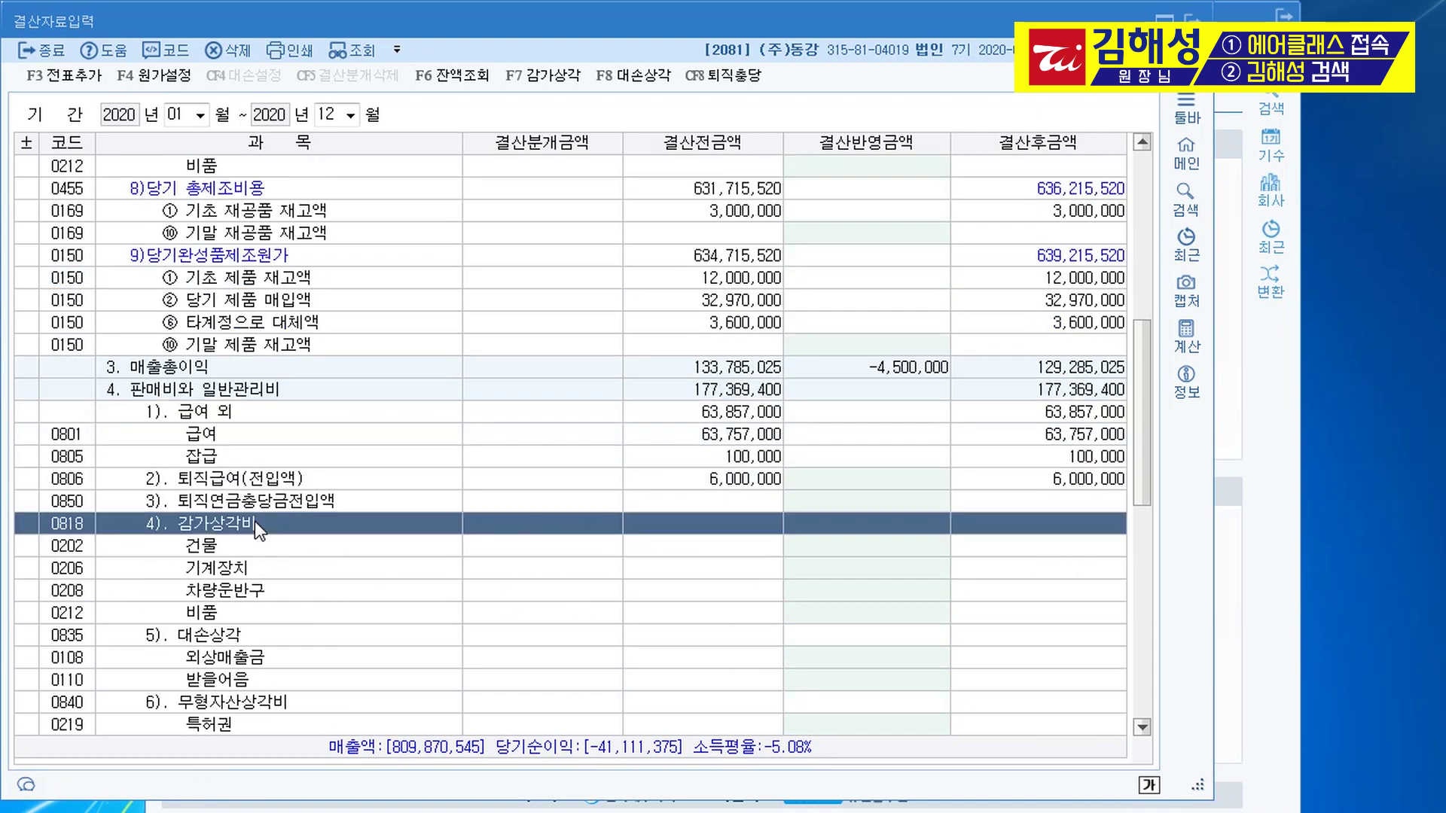
pyautogui.click(282, 594)
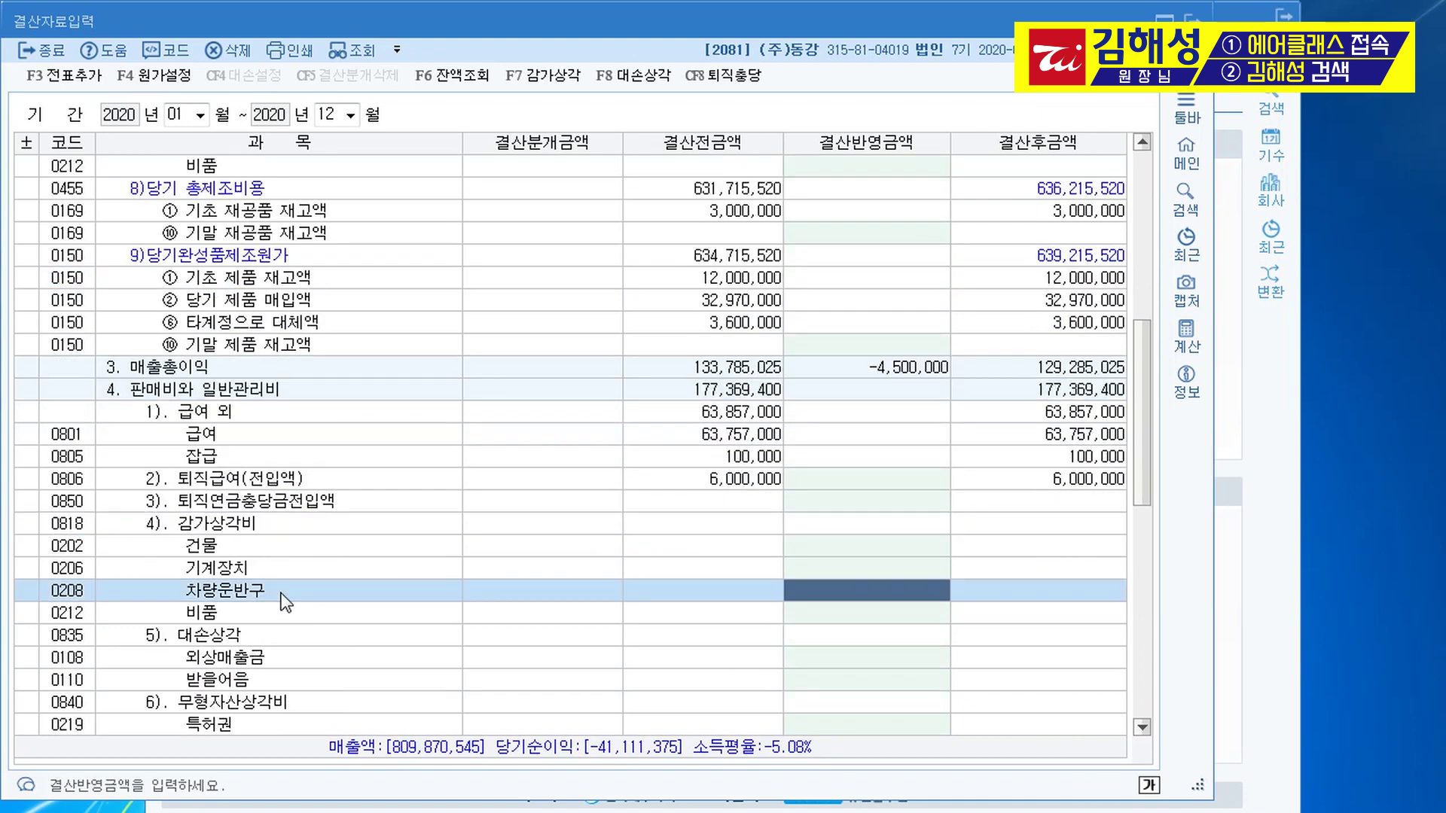
pyautogui.write('3750000')
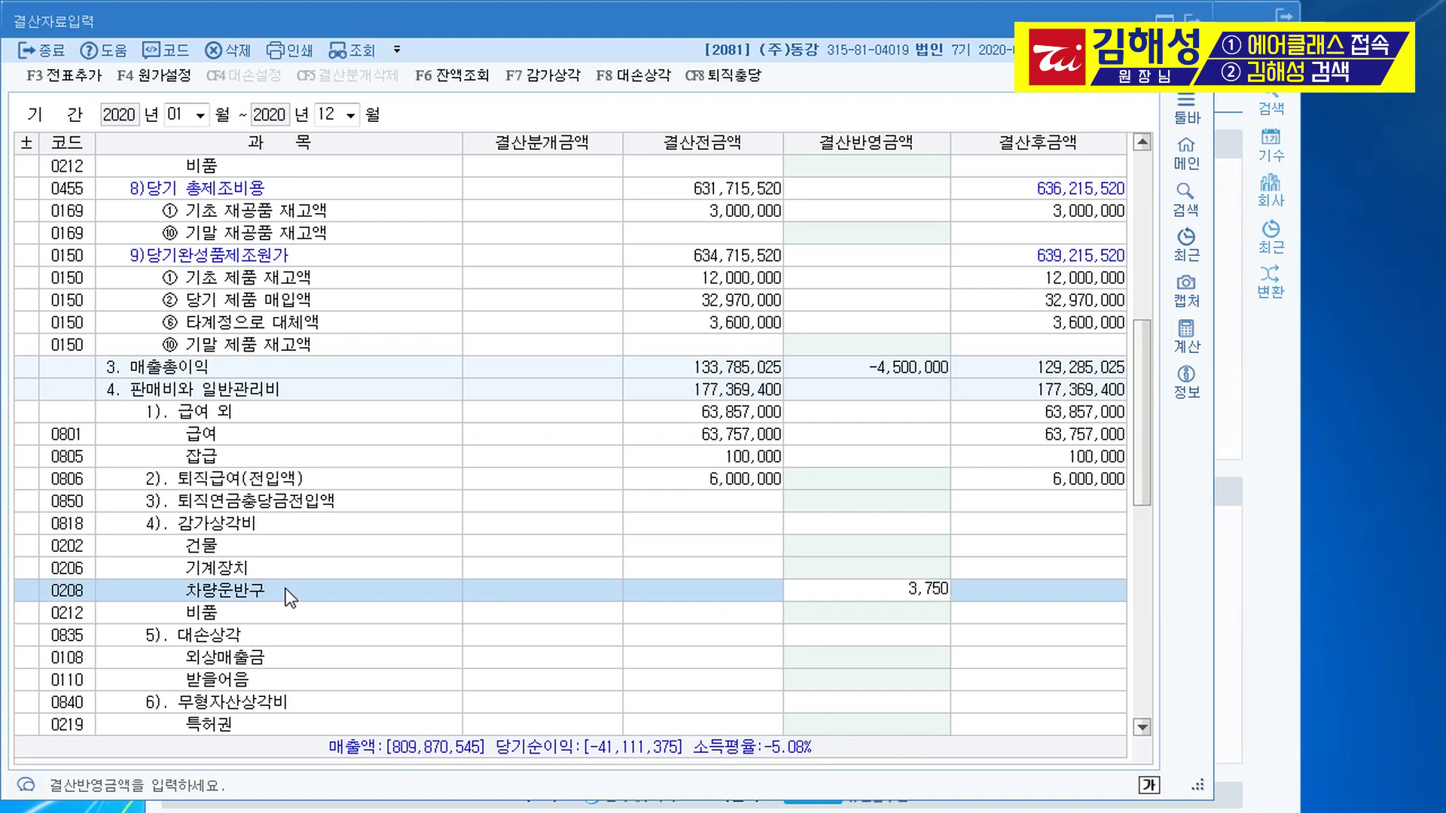
pyautogui.press('Return')
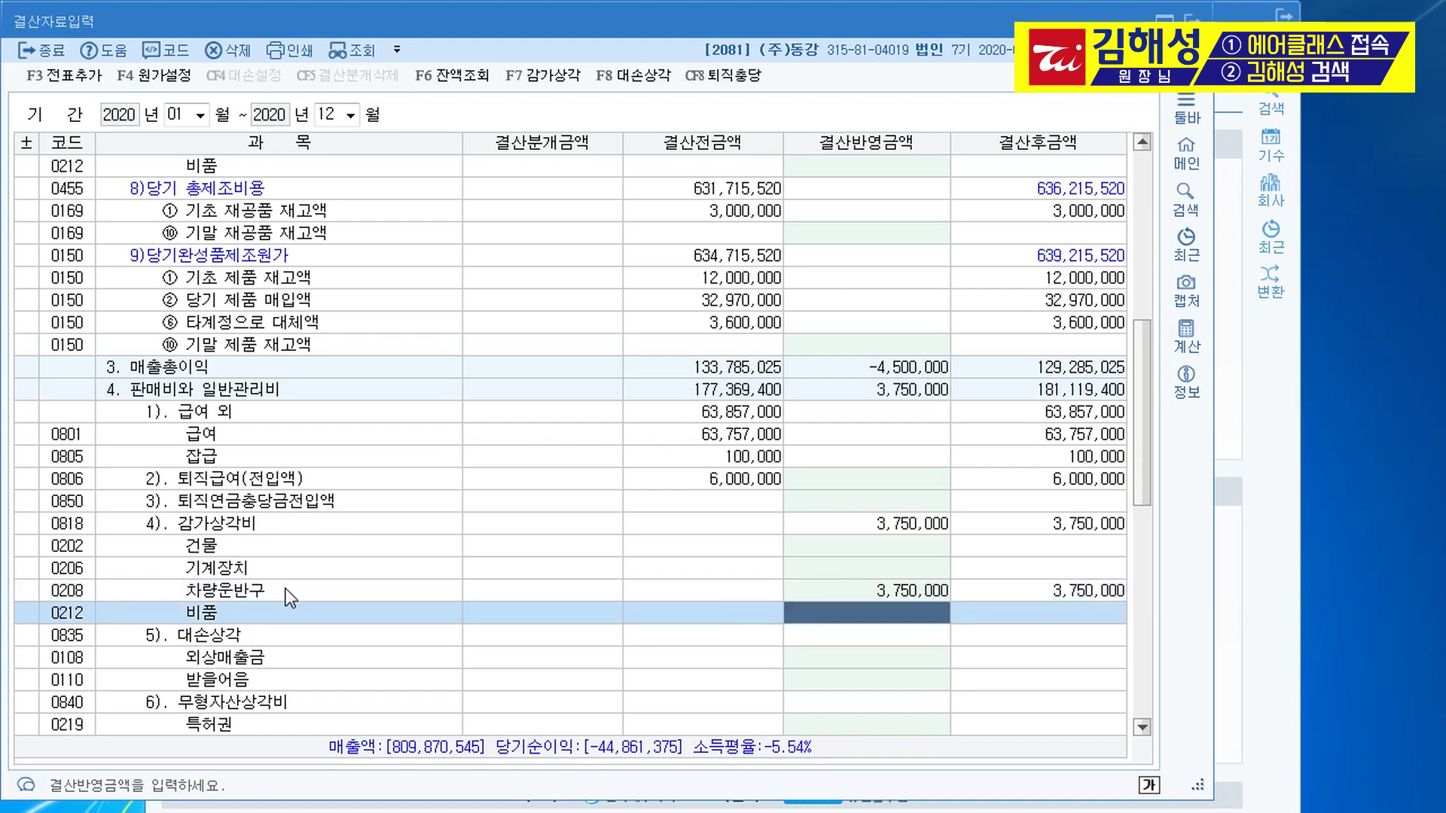
pyautogui.write('9600000')
pyautogui.press('Return')
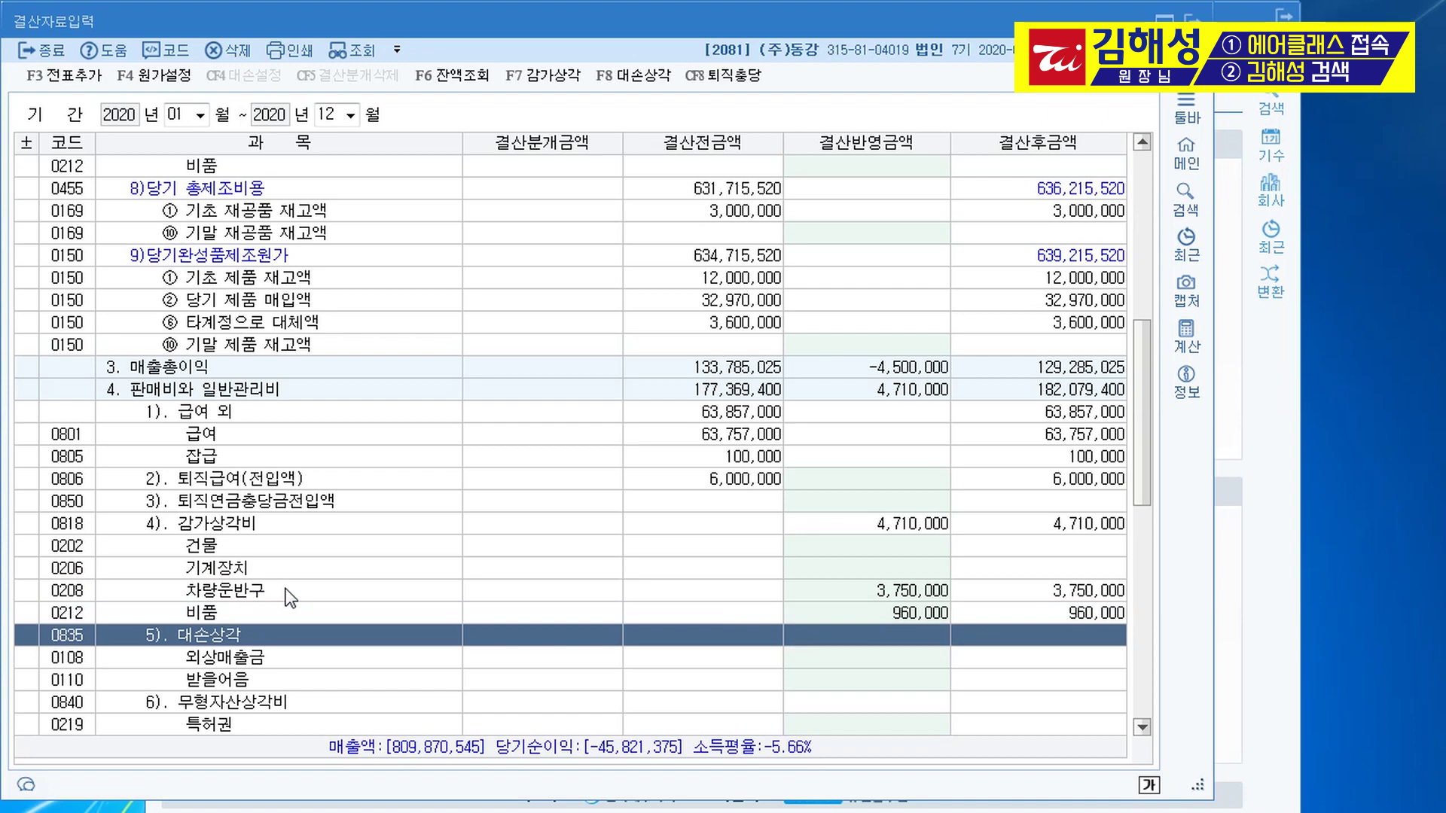
# - Add the closing journal entries to the general vouchers and confirm the addition
pyautogui.click(74, 83)
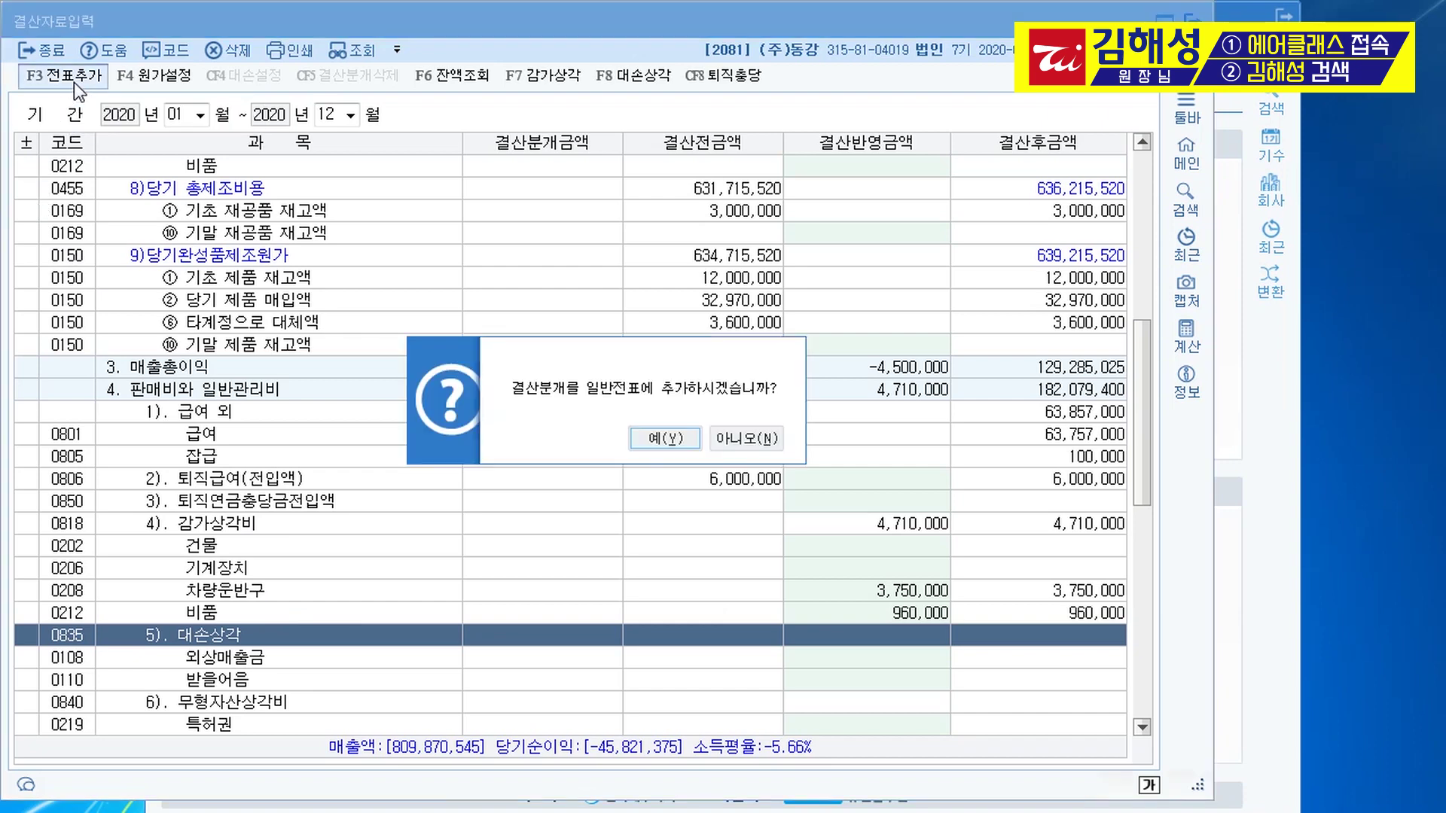
pyautogui.click(662, 440)
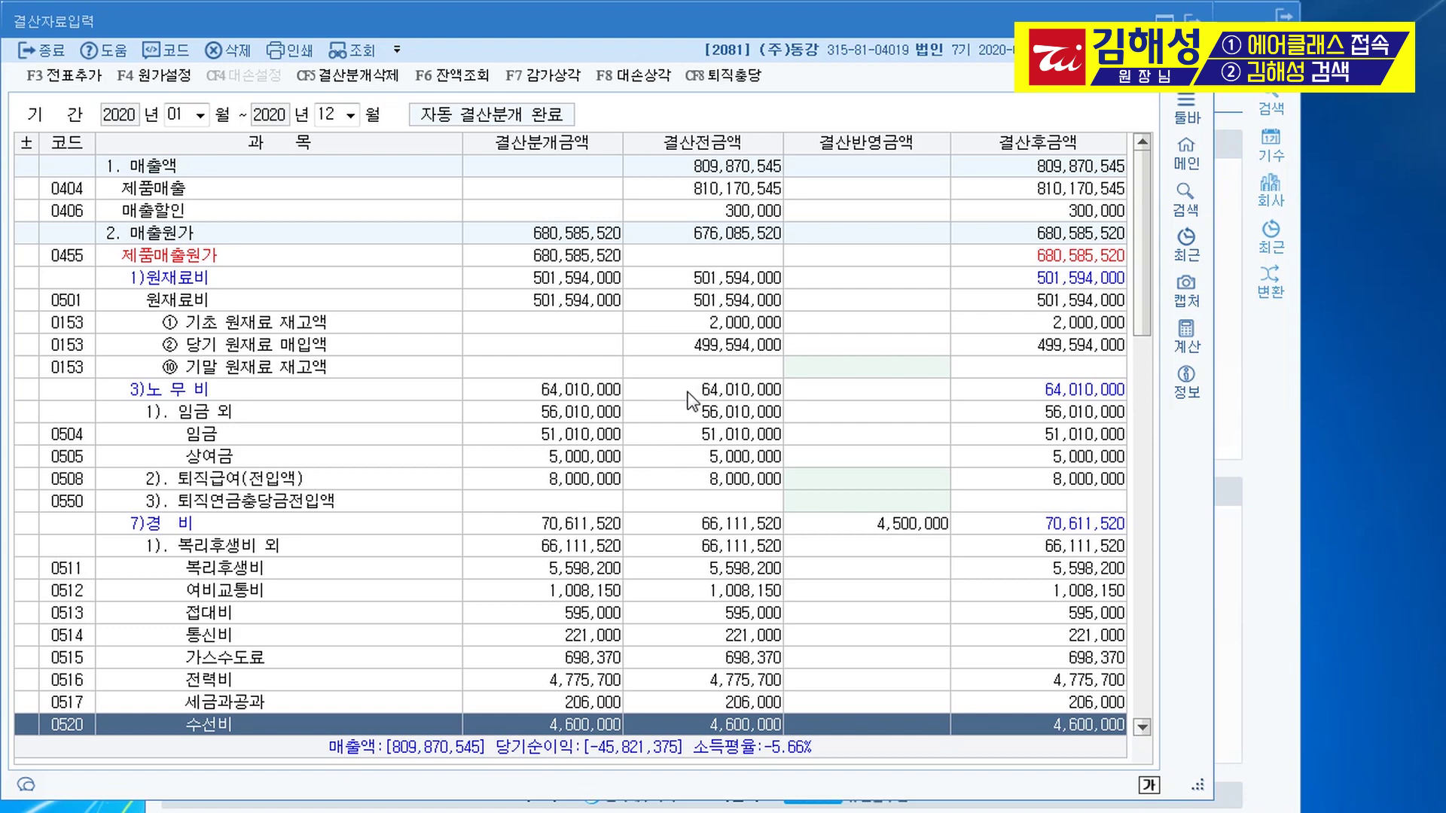
pyautogui.click(522, 545)
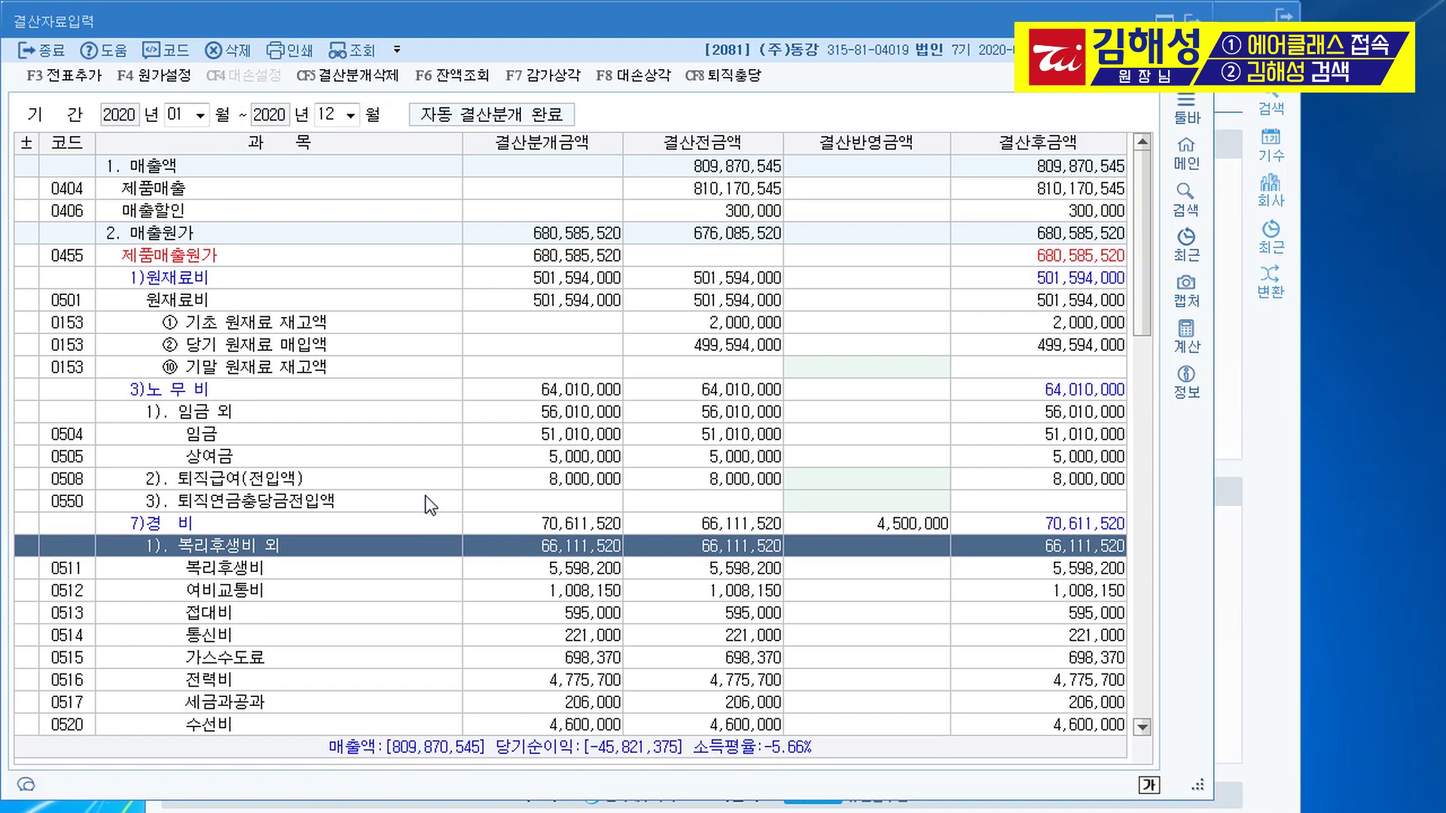
# - Search the program menus for 일계표(월계표) and open it
pyautogui.hotkey('ctrl', 'f')
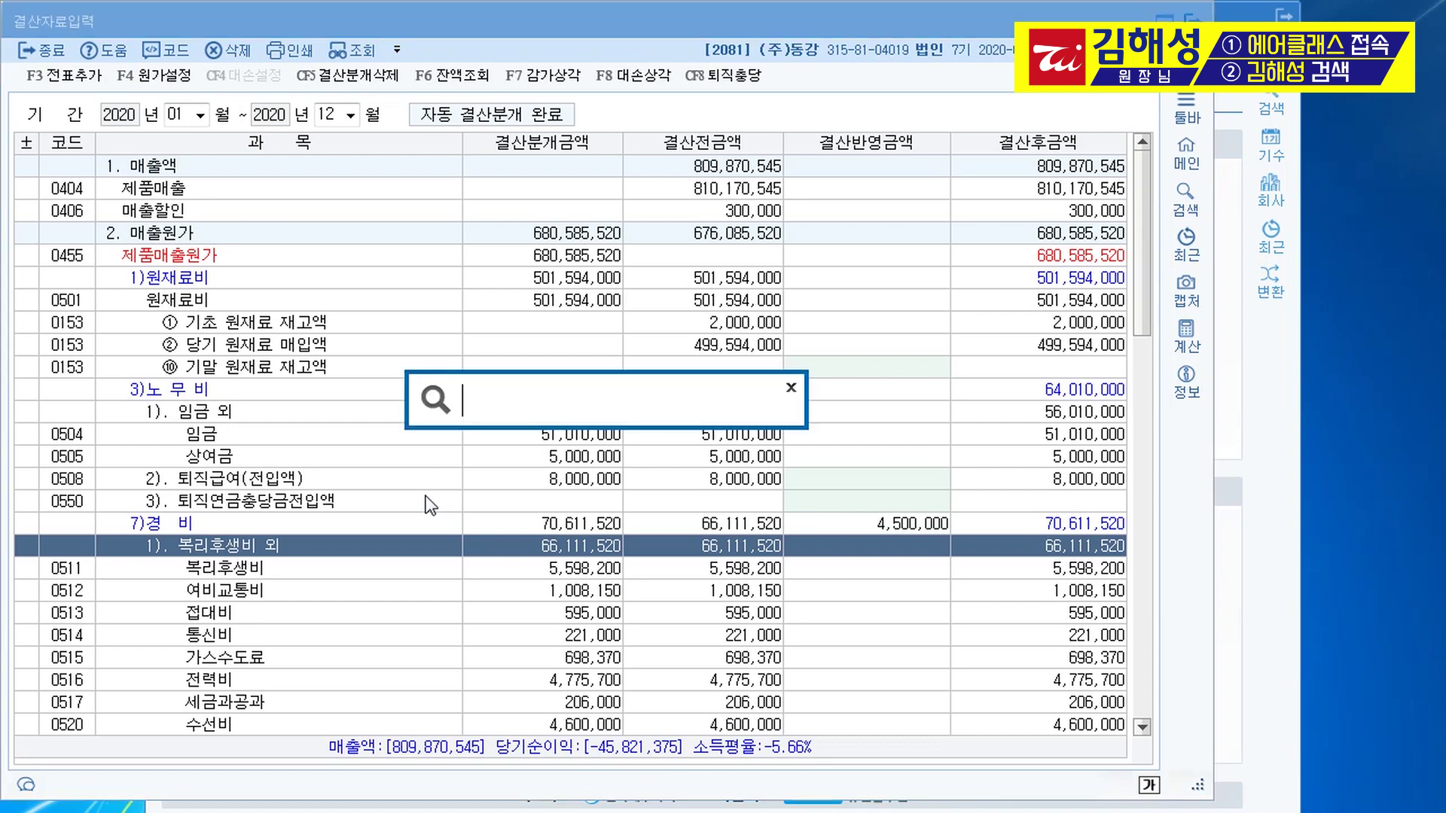
pyautogui.write('ㅇㄱㅍ')
pyautogui.press('Return')
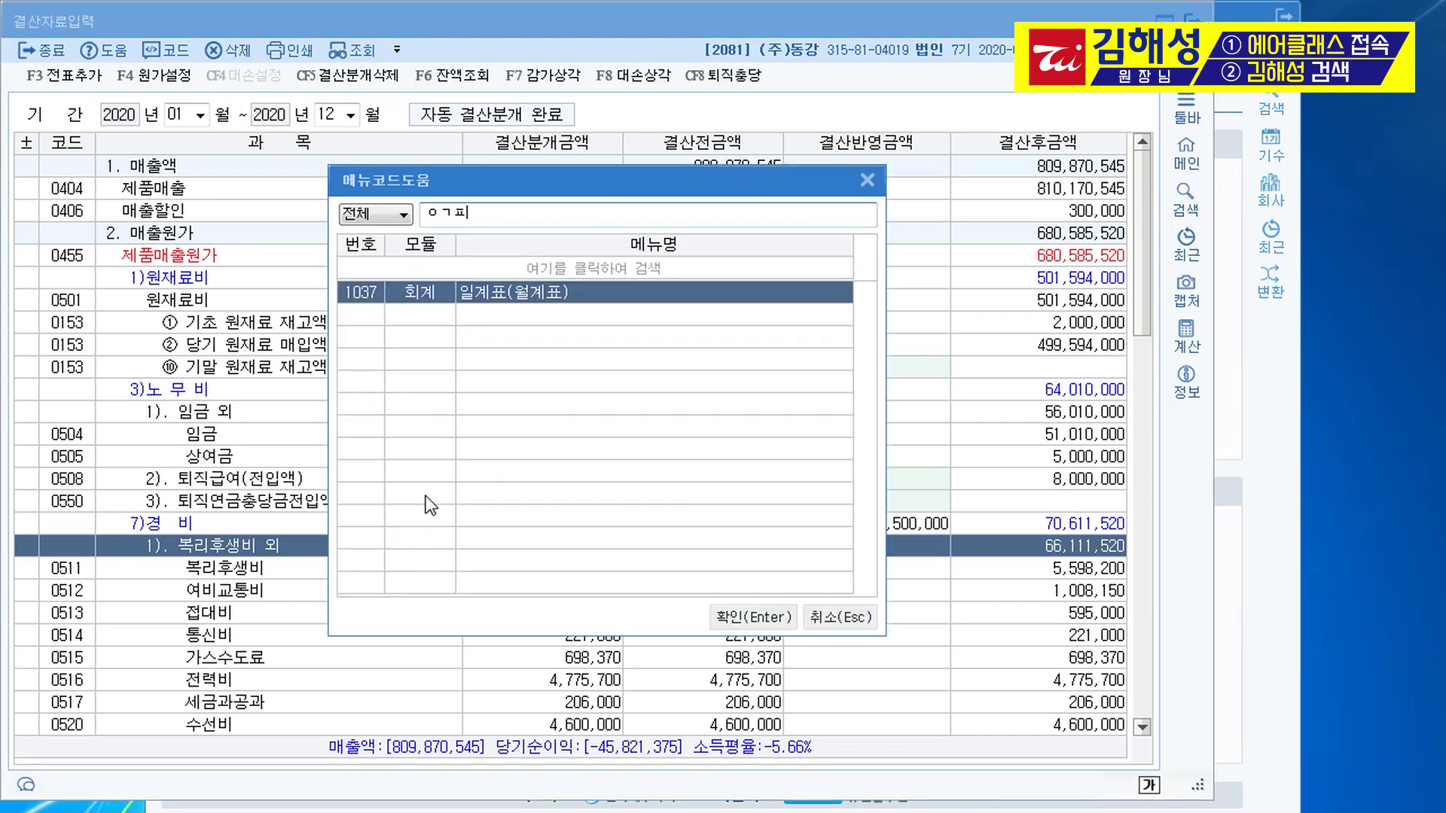
pyautogui.press('Return')
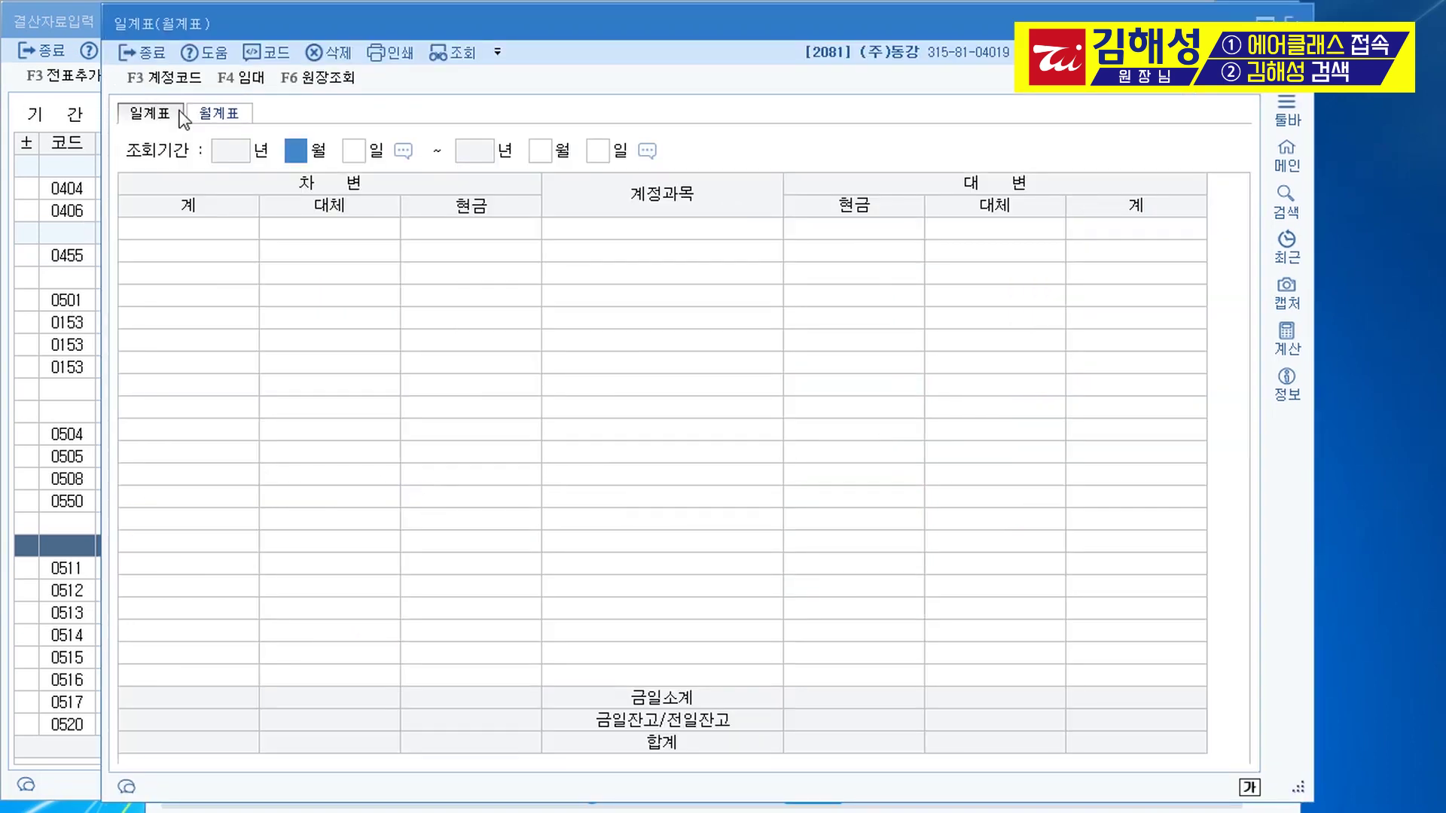
# - Switch to the monthly report (월계표) and query January through June 2020
pyautogui.click(215, 114)
pyautogui.write('1')
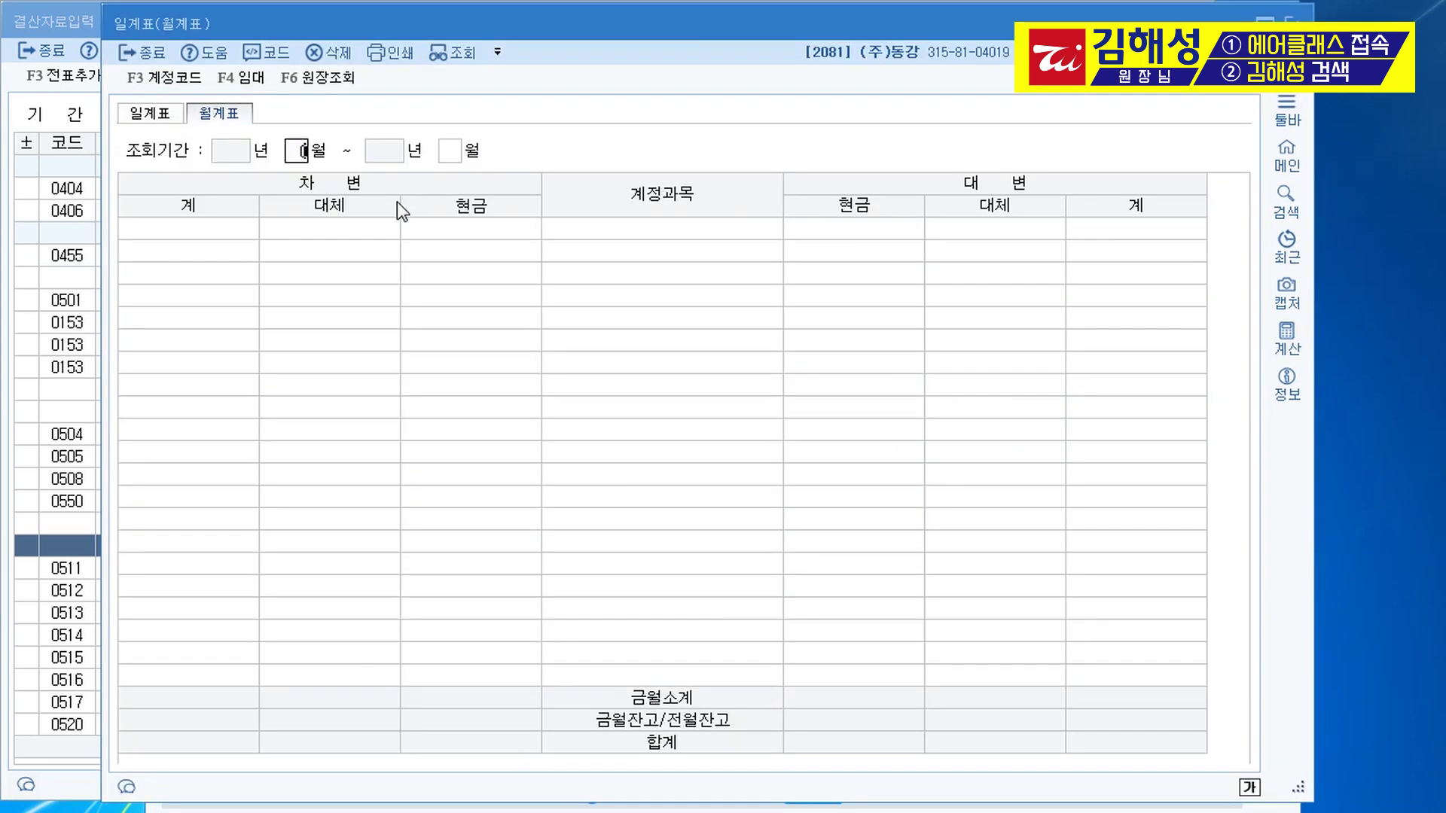
pyautogui.press('Return')
pyautogui.write('6')
pyautogui.press('Return')
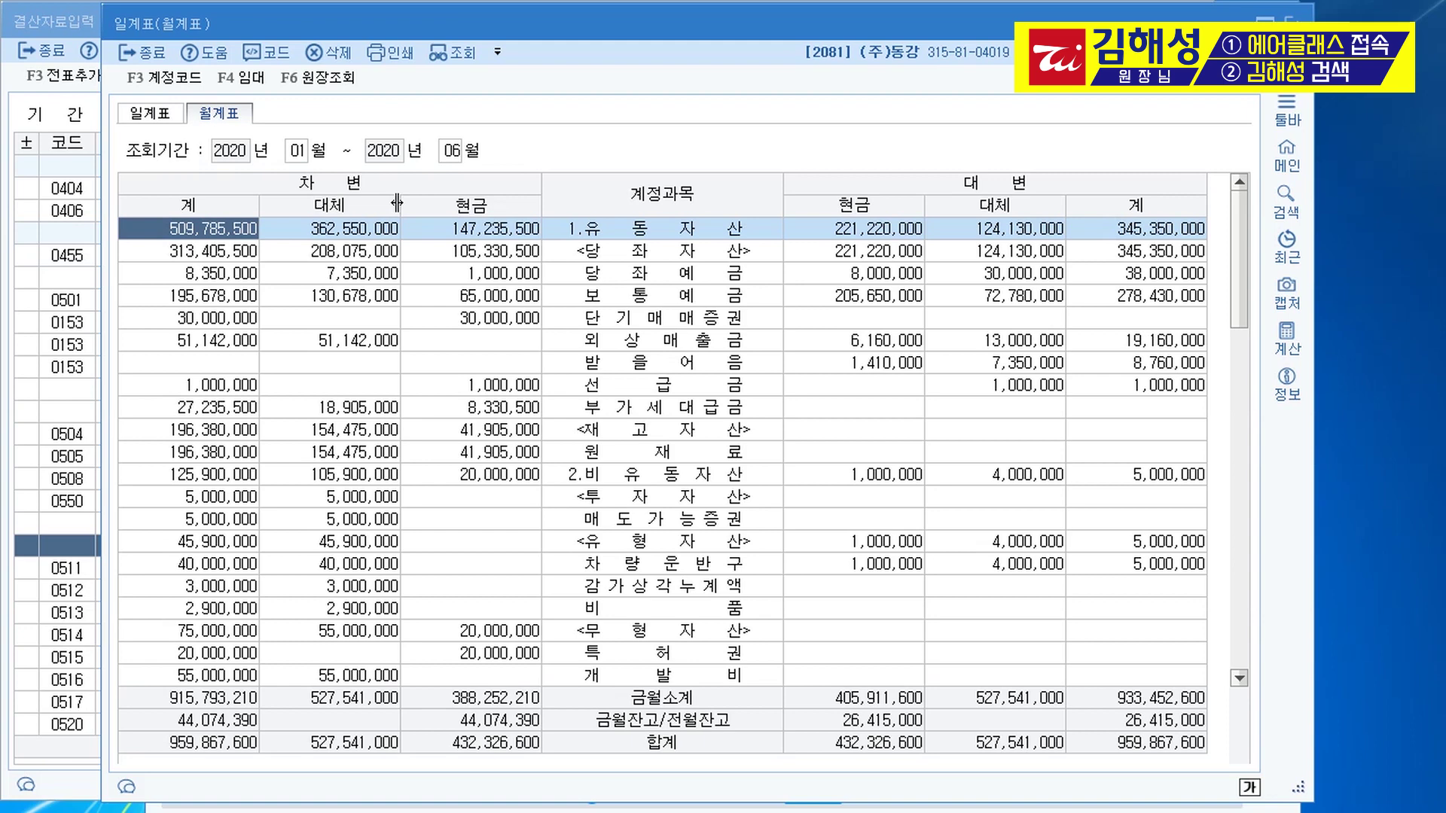
# - In the 월계표, find 소모품비 under 판매비및일반관리비 and check its debit total
pyautogui.scroll(-8, 663, 414)
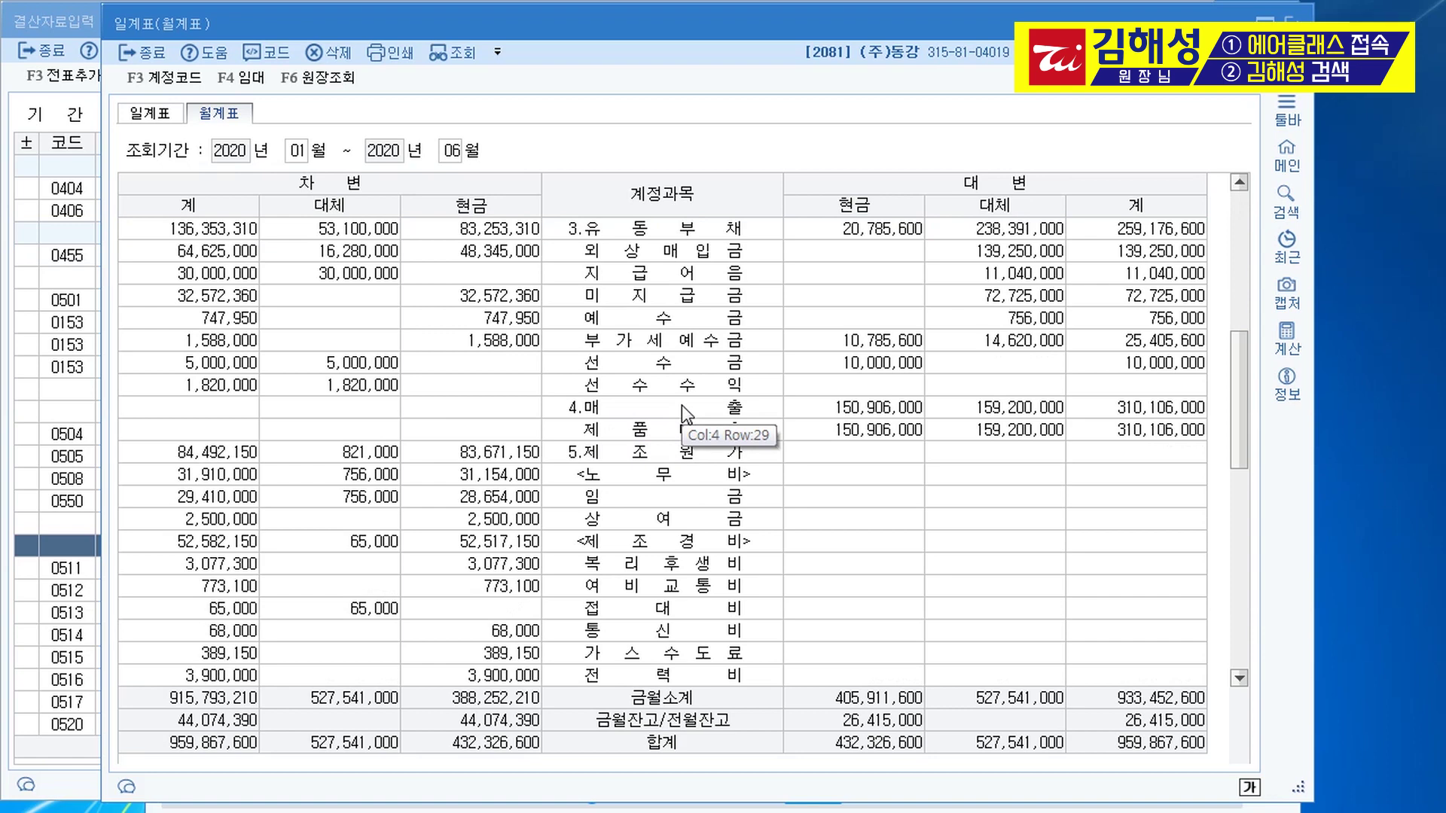
pyautogui.scroll(-1, 681, 405)
pyautogui.scroll(-1, 681, 406)
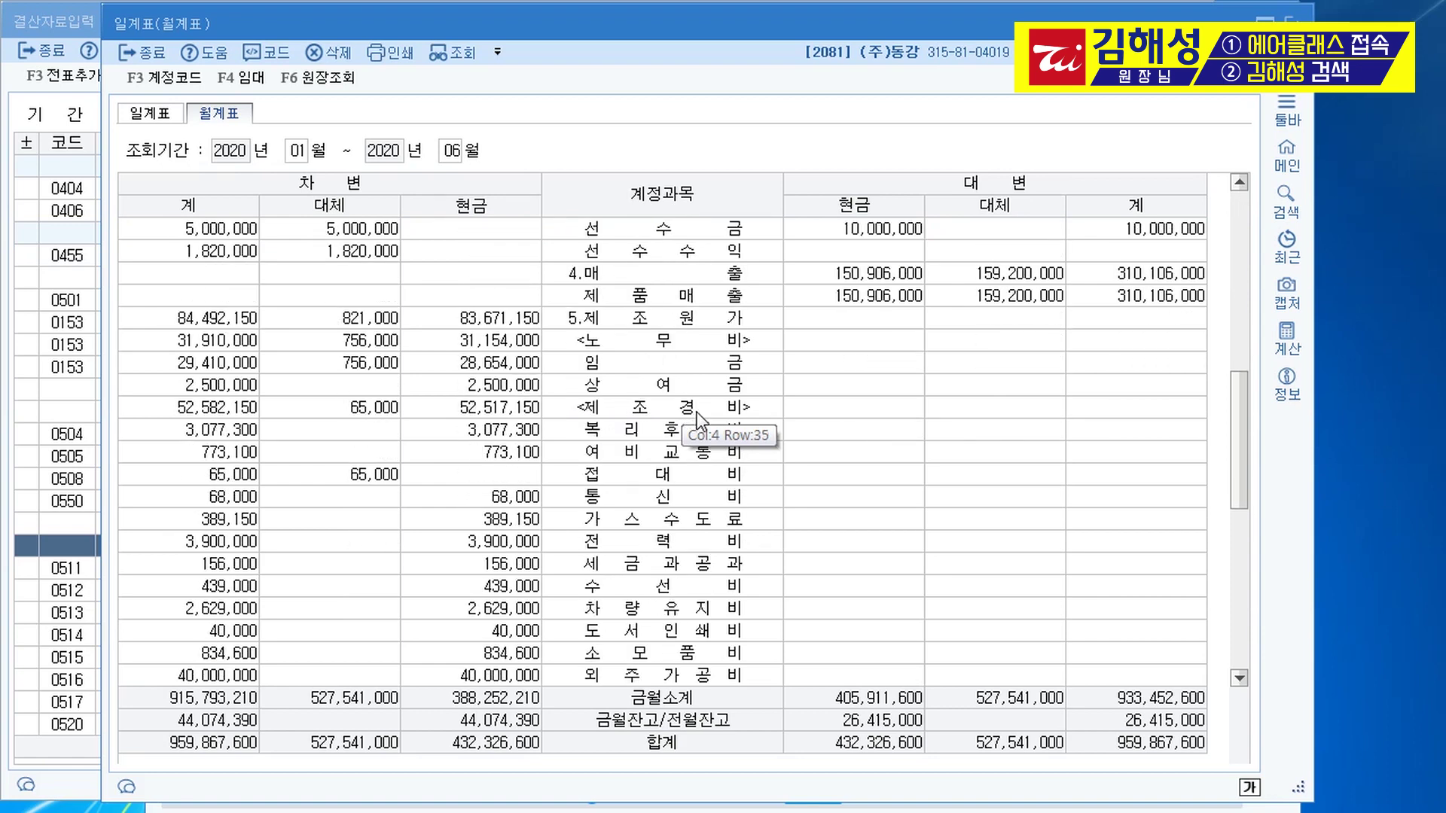
pyautogui.click(685, 407)
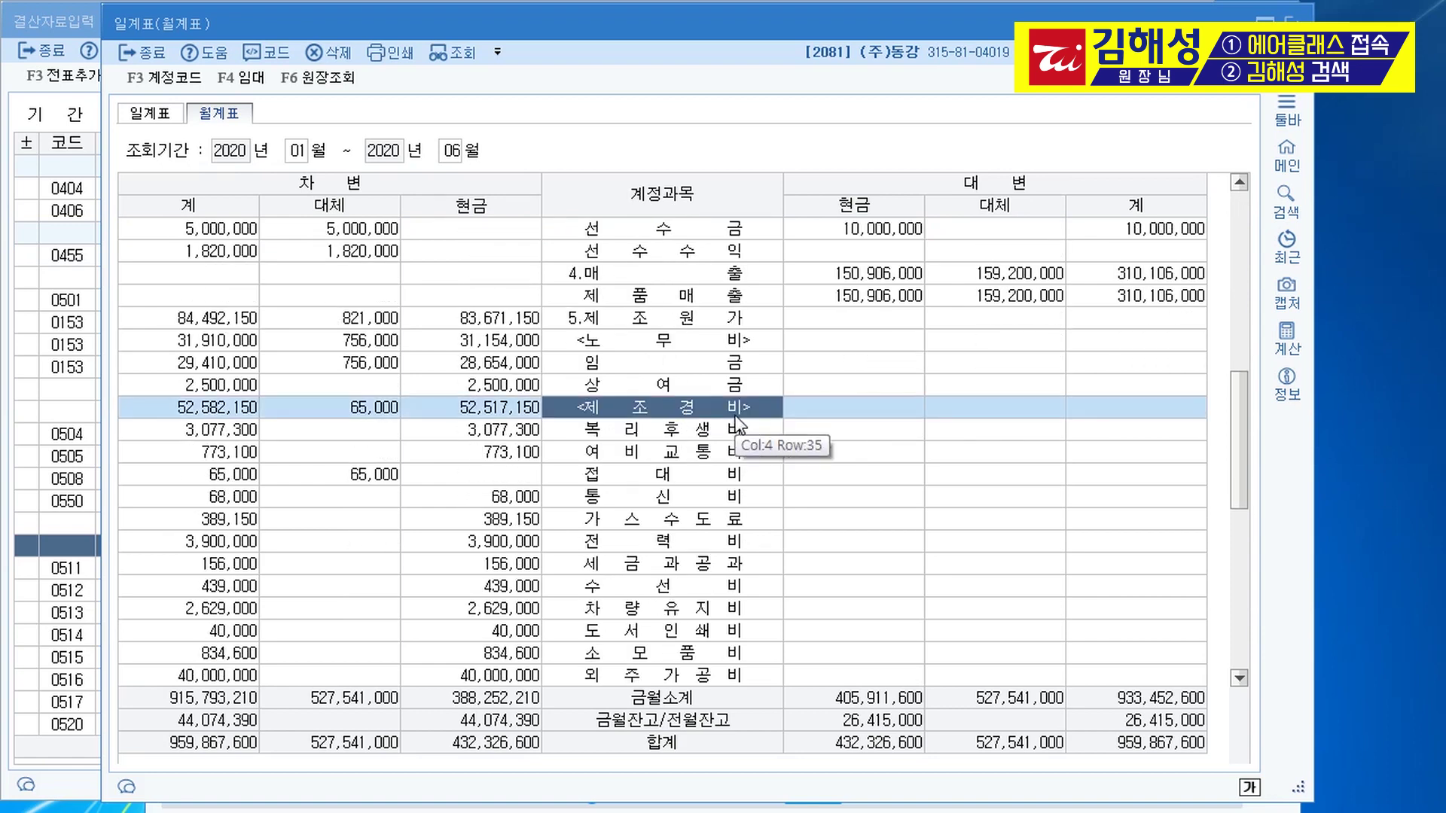
pyautogui.click(681, 653)
pyautogui.scroll(-1, 742, 629)
pyautogui.scroll(-2, 742, 630)
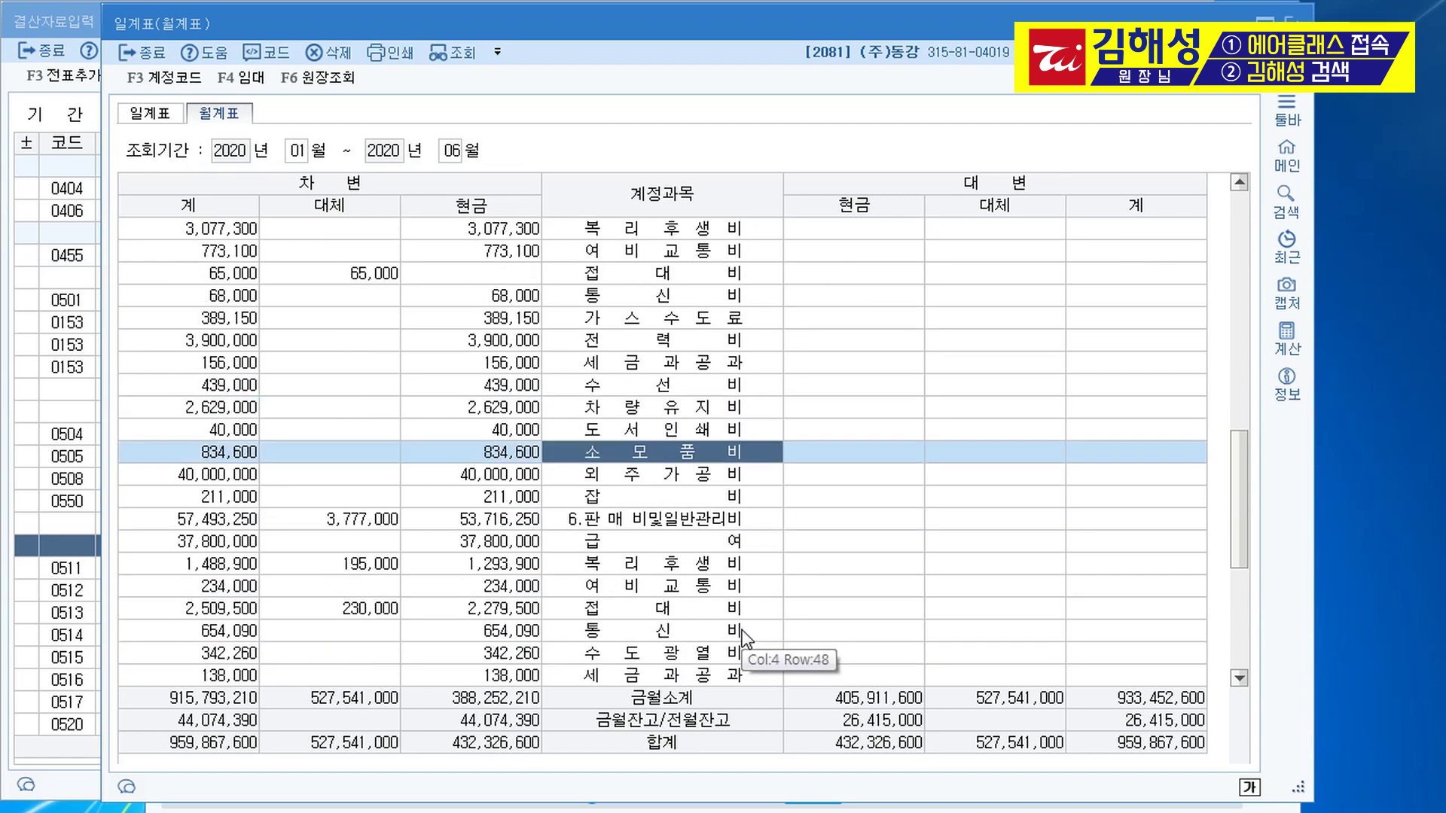
pyautogui.click(689, 527)
pyautogui.scroll(-3, 919, 558)
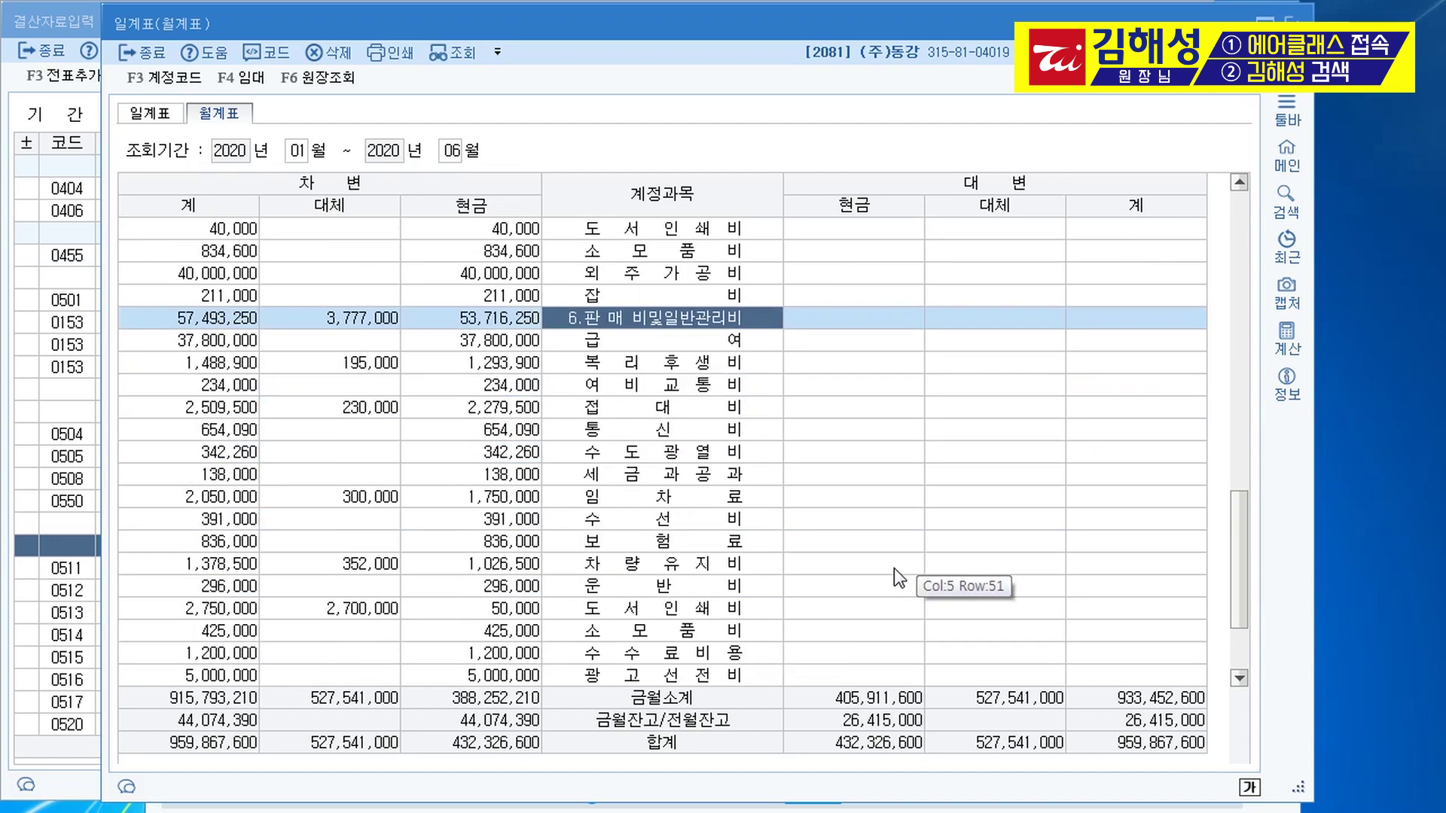
pyautogui.click(697, 631)
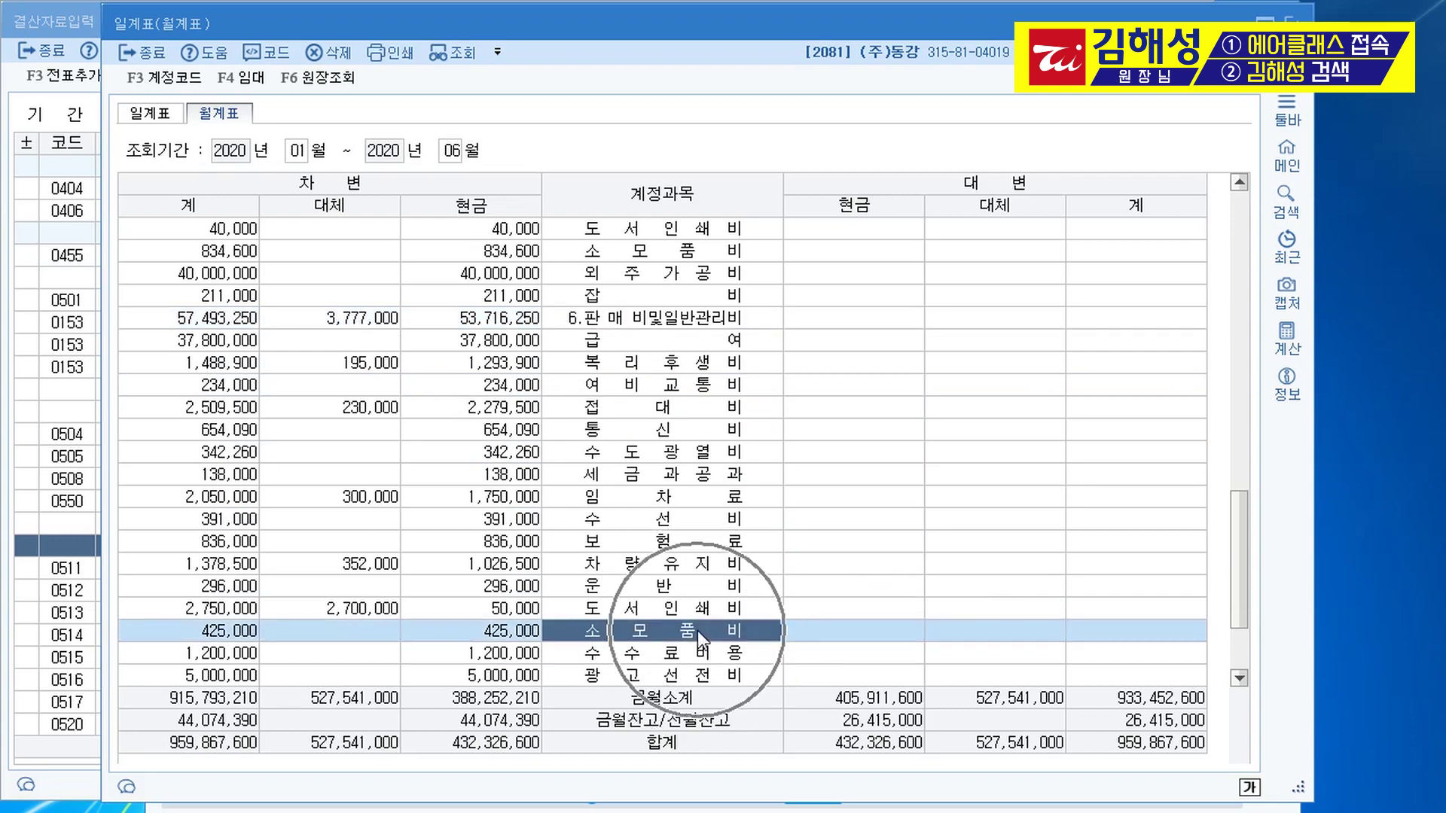
pyautogui.click(189, 631)
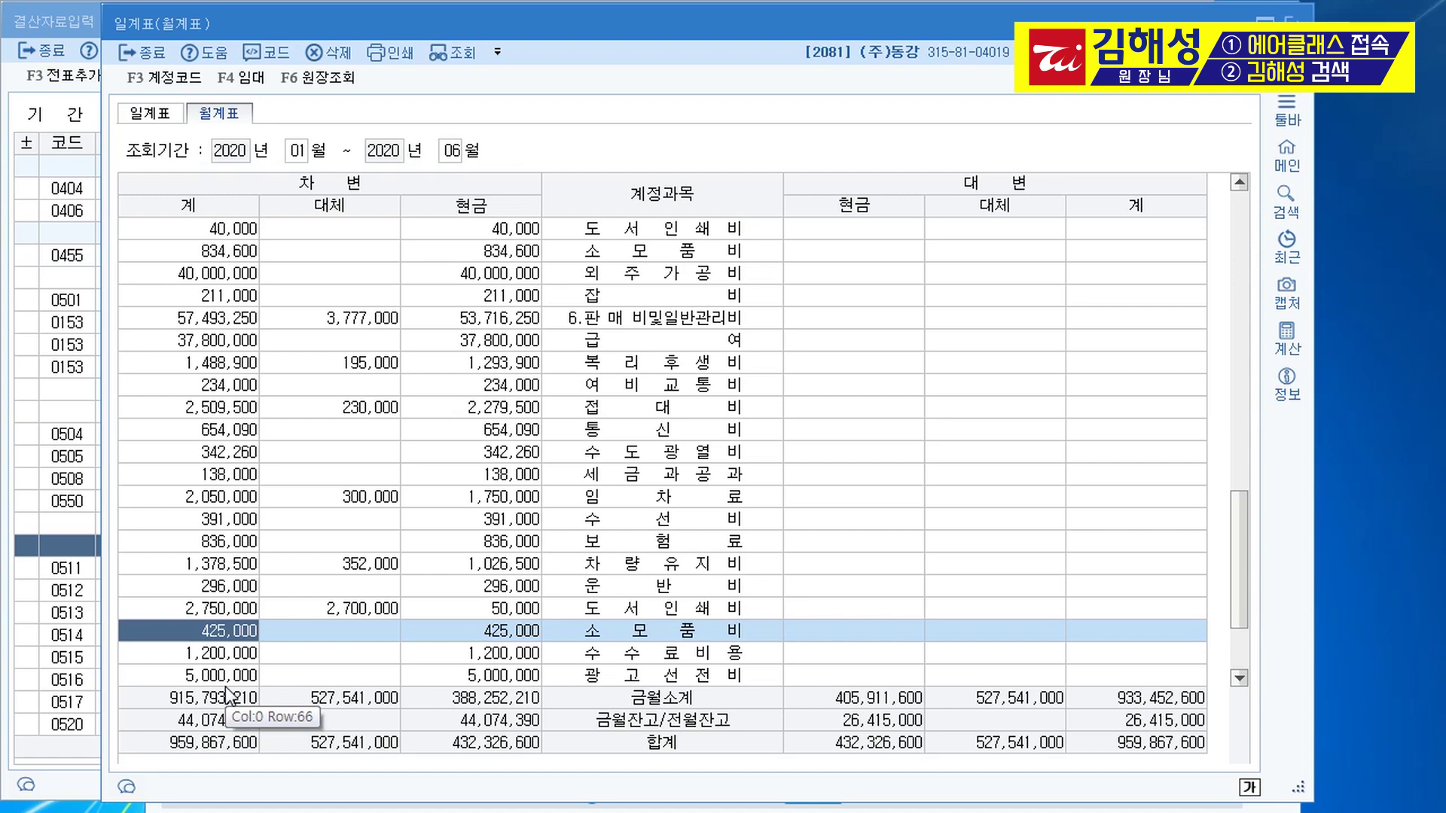
# - Find and open 합계잔액시산표 and query it as of June 30, 2020
pyautogui.hotkey('ctrl', 'f')
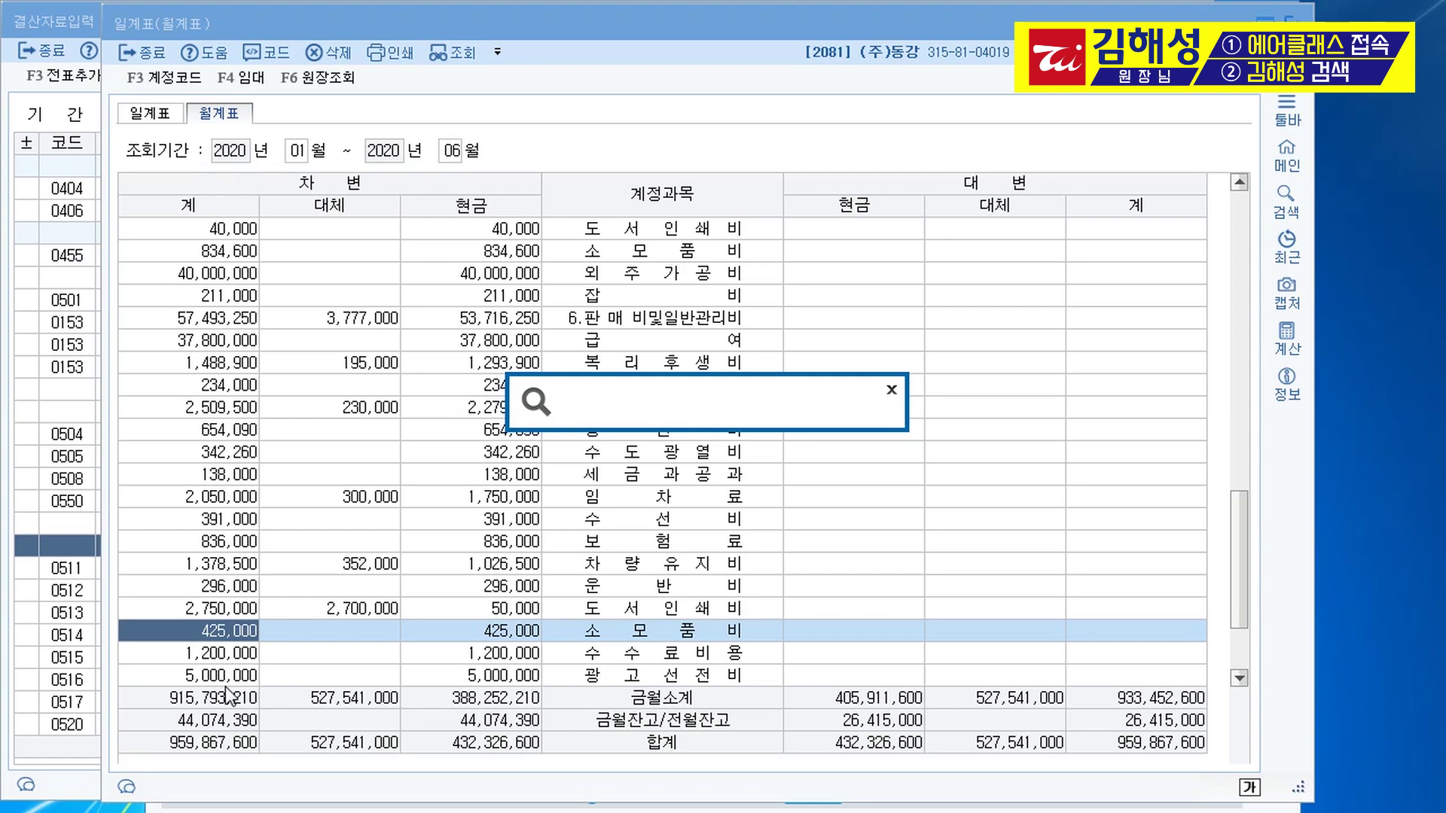
pyautogui.write('ㅎㄱㅈ')
pyautogui.press('Return')
pyautogui.press('Return')
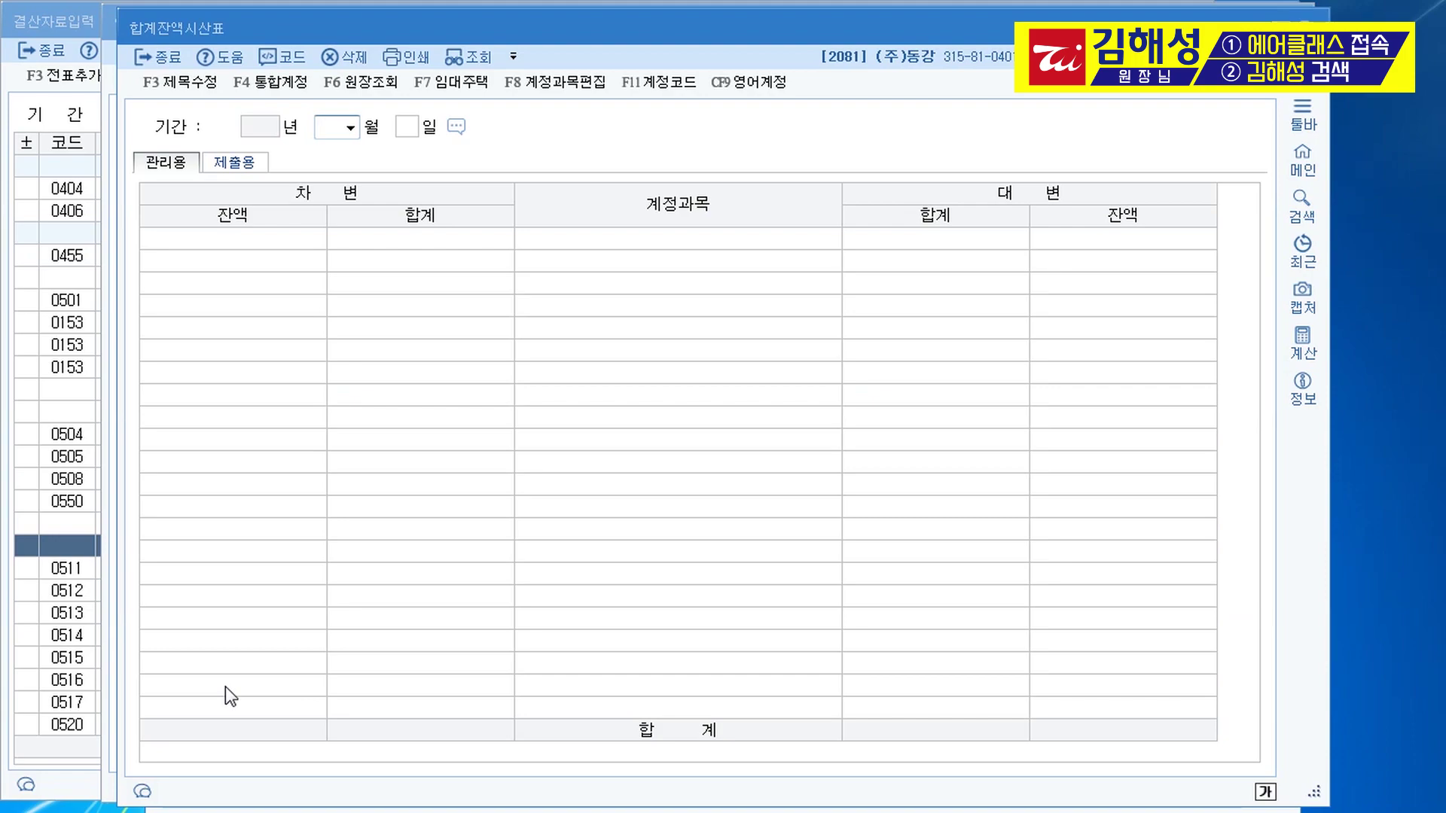
pyautogui.write('06')
pyautogui.press('Return')
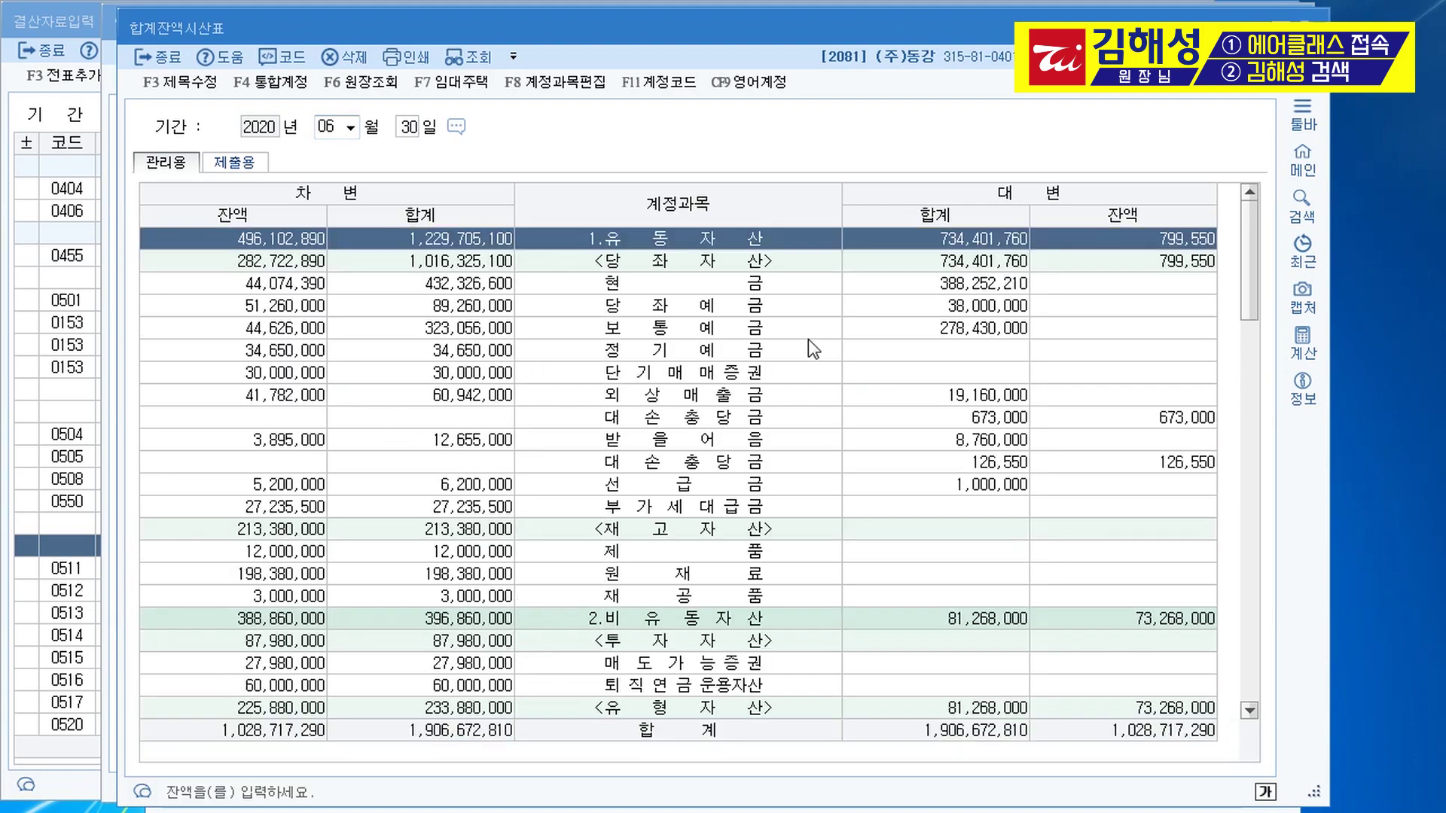
# - In the trial balance, locate 소모품비 under 판매비및일반관리비 and check its debit balance
pyautogui.scroll(-5, 792, 372)
pyautogui.scroll(-11, 795, 388)
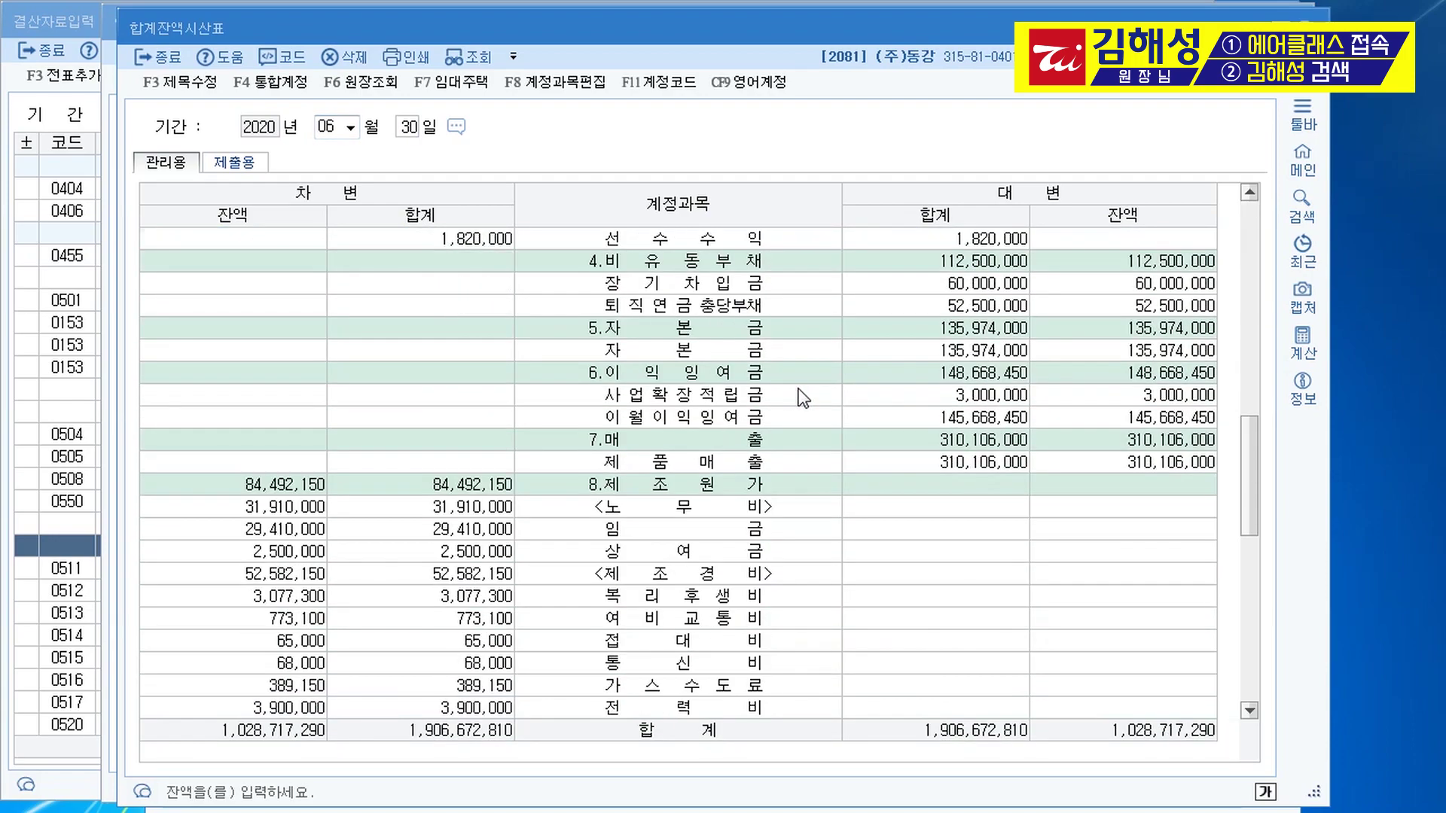
pyautogui.click(742, 556)
pyautogui.scroll(-4, 1085, 557)
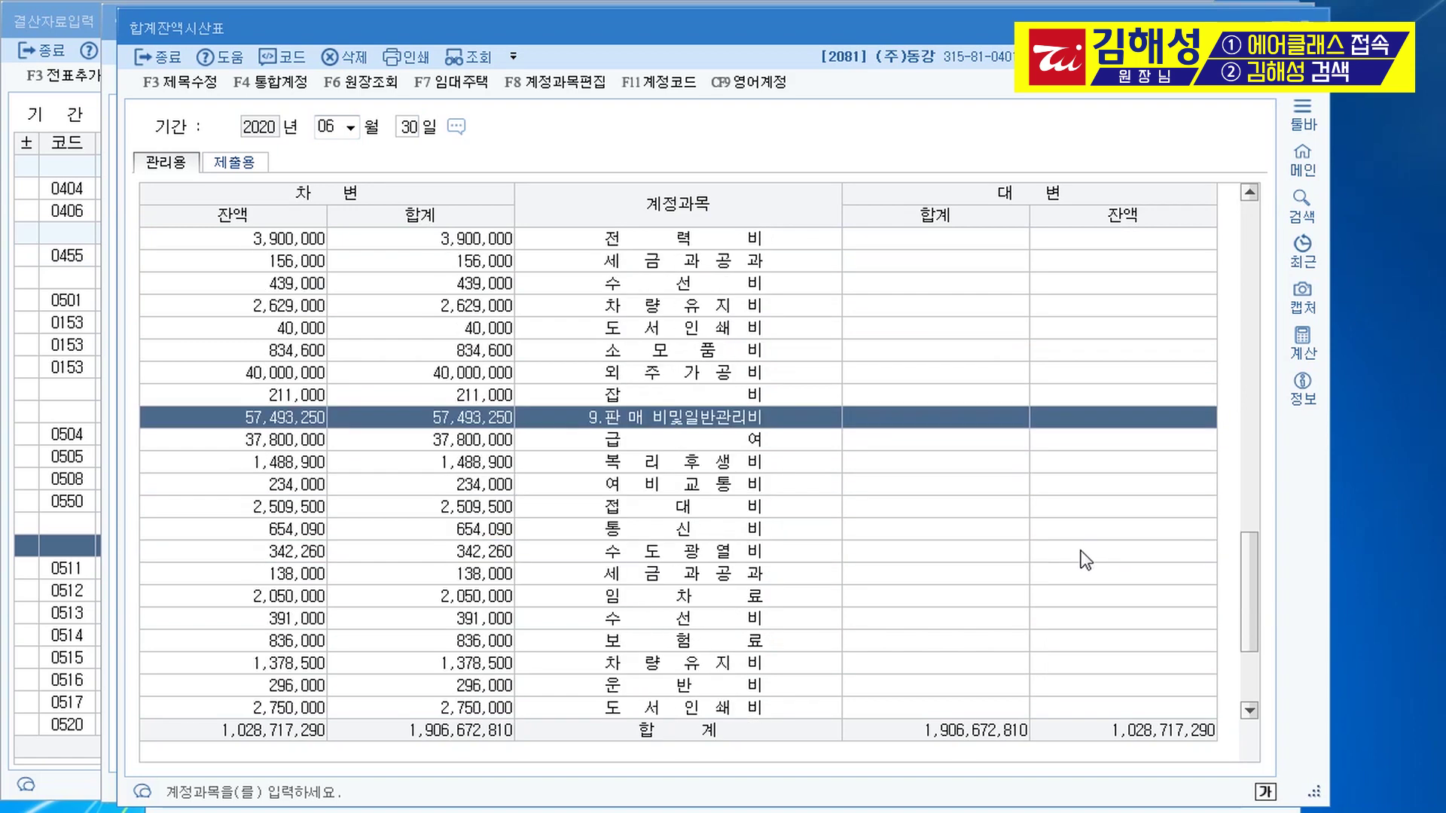
pyautogui.click(753, 596)
pyautogui.click(299, 601)
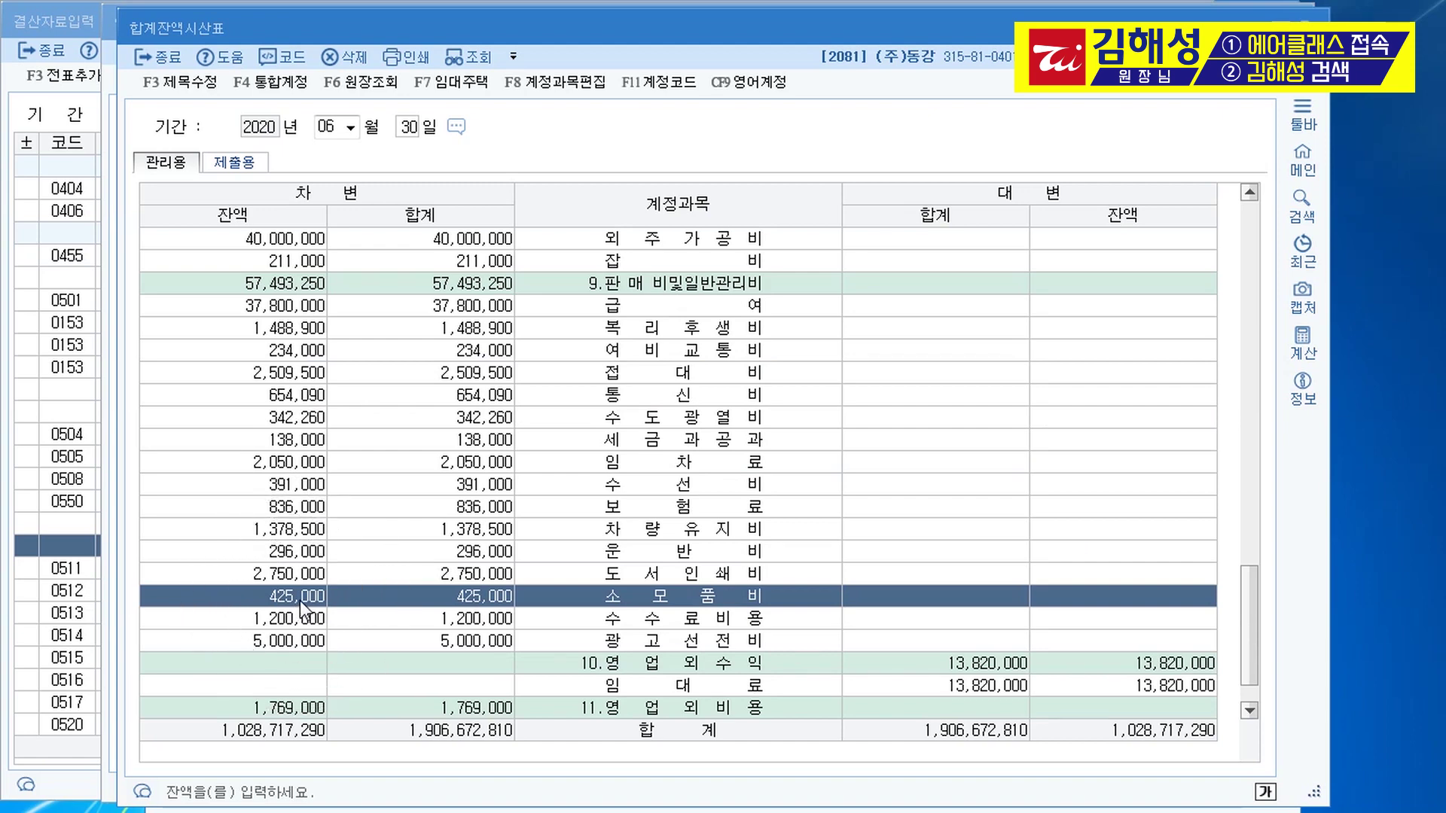
# - Search the program menus for 계정별원장 and open it
pyautogui.hotkey('ctrl', 'f')
pyautogui.write('ㄱㅈㅂ')
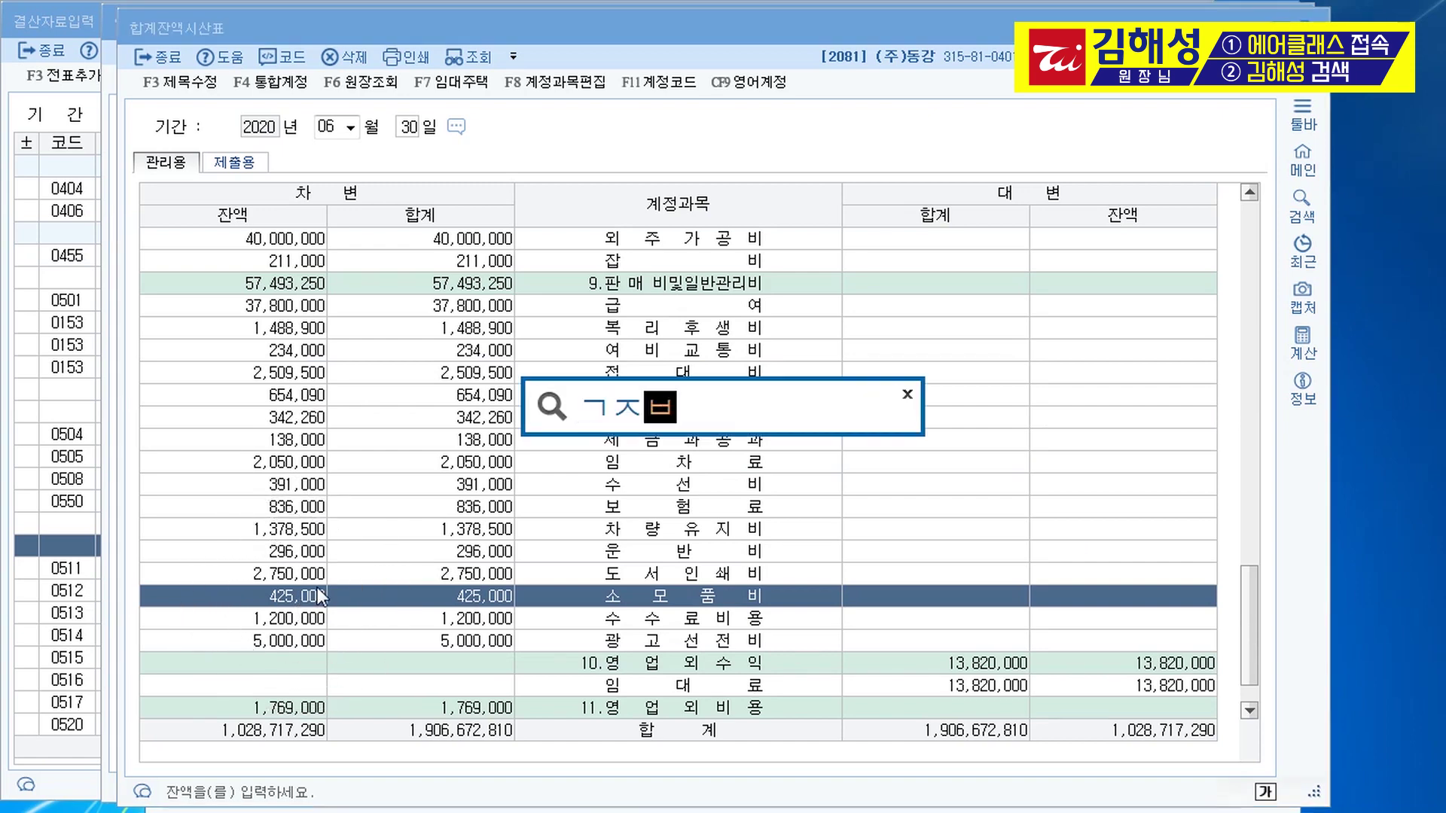
pyautogui.press('Return')
pyautogui.press('Return')
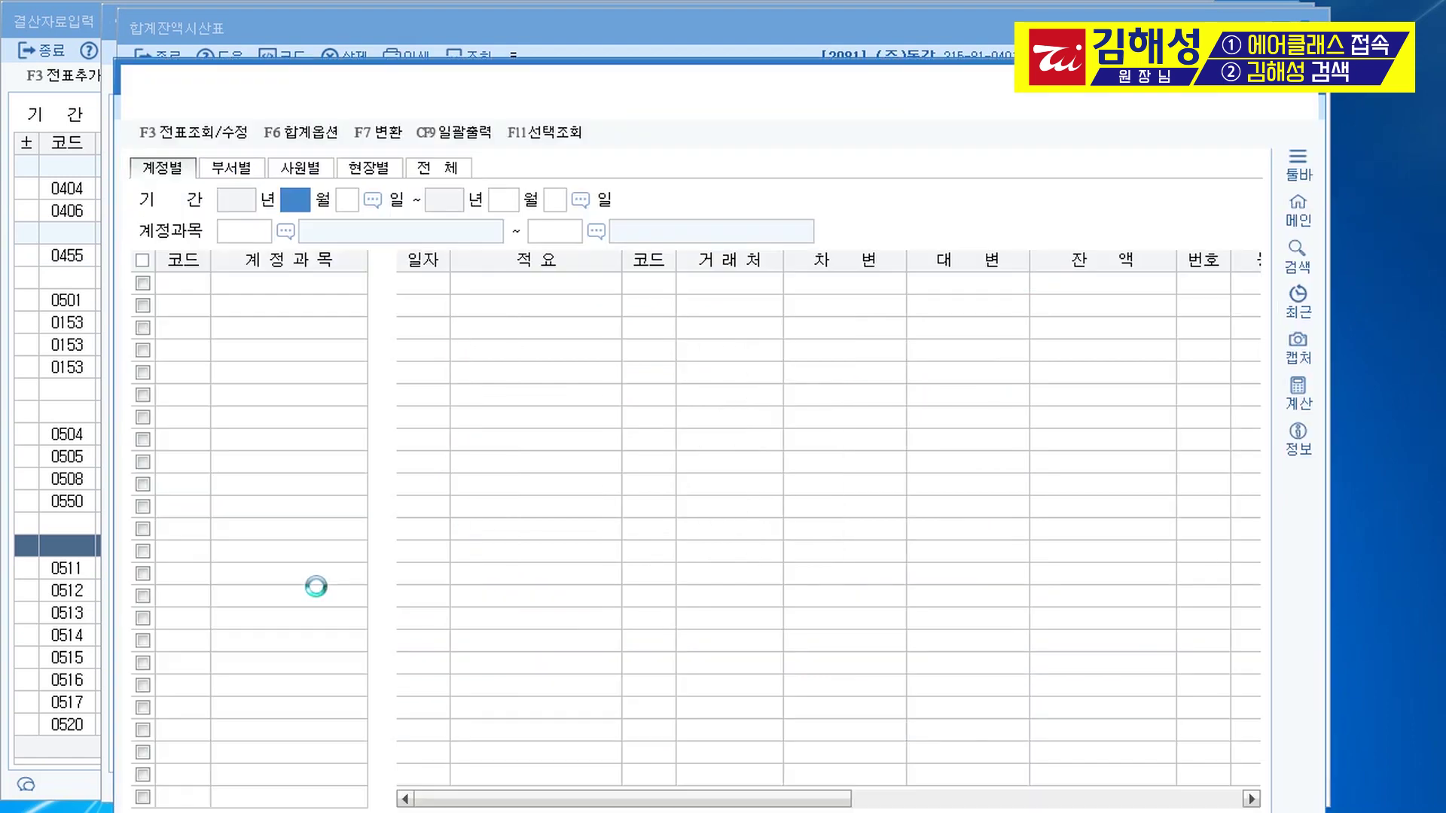
# - Query account 0830 소모품비 for January 1 to June 30, 2020 and check the June cumulative debit total (누계)
pyautogui.press('Return')
pyautogui.press('Return')
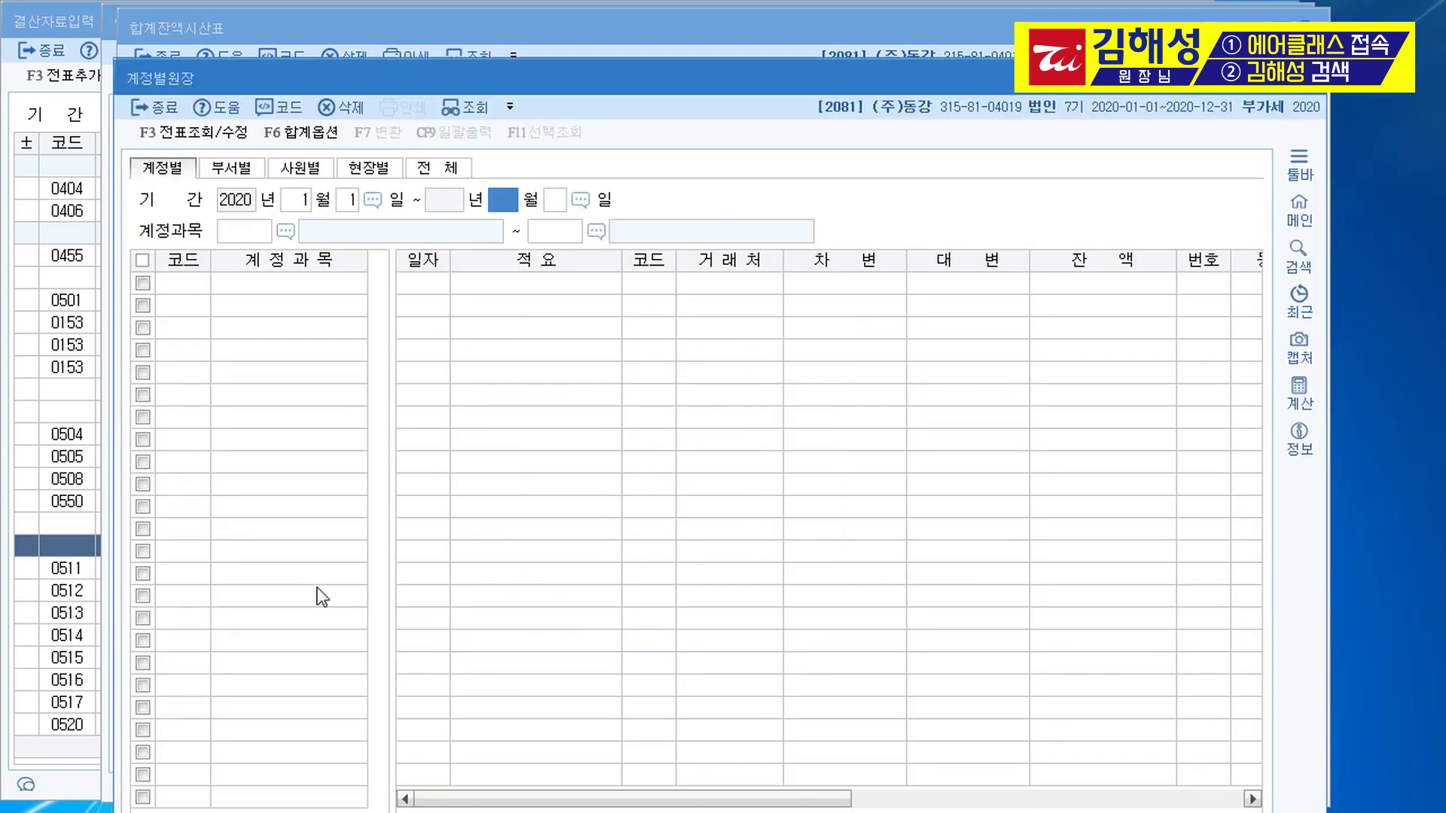
pyautogui.write('6')
pyautogui.press('Return')
pyautogui.press('Return')
pyautogui.write('0830')
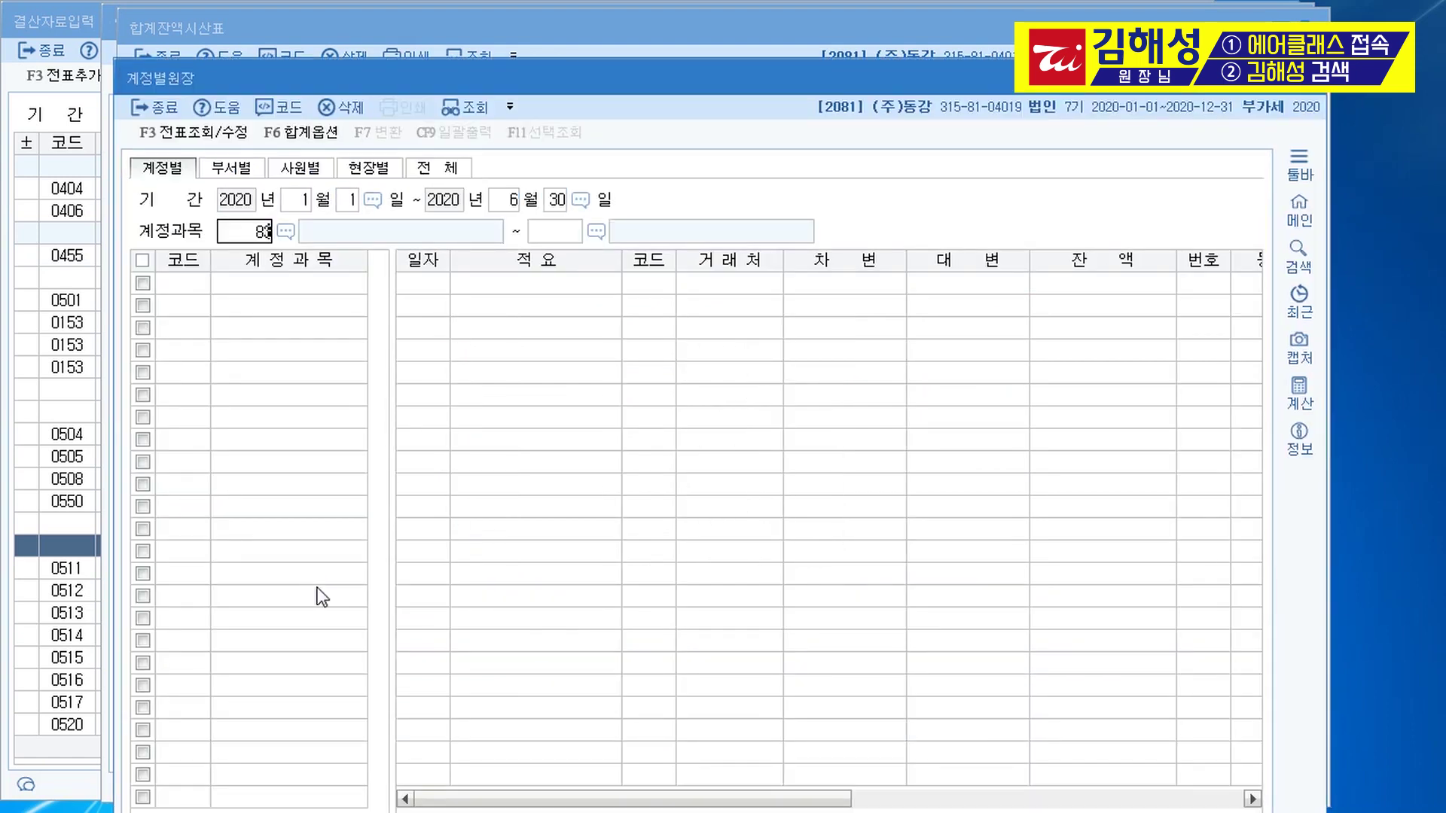
pyautogui.press('Return')
pyautogui.press('Return')
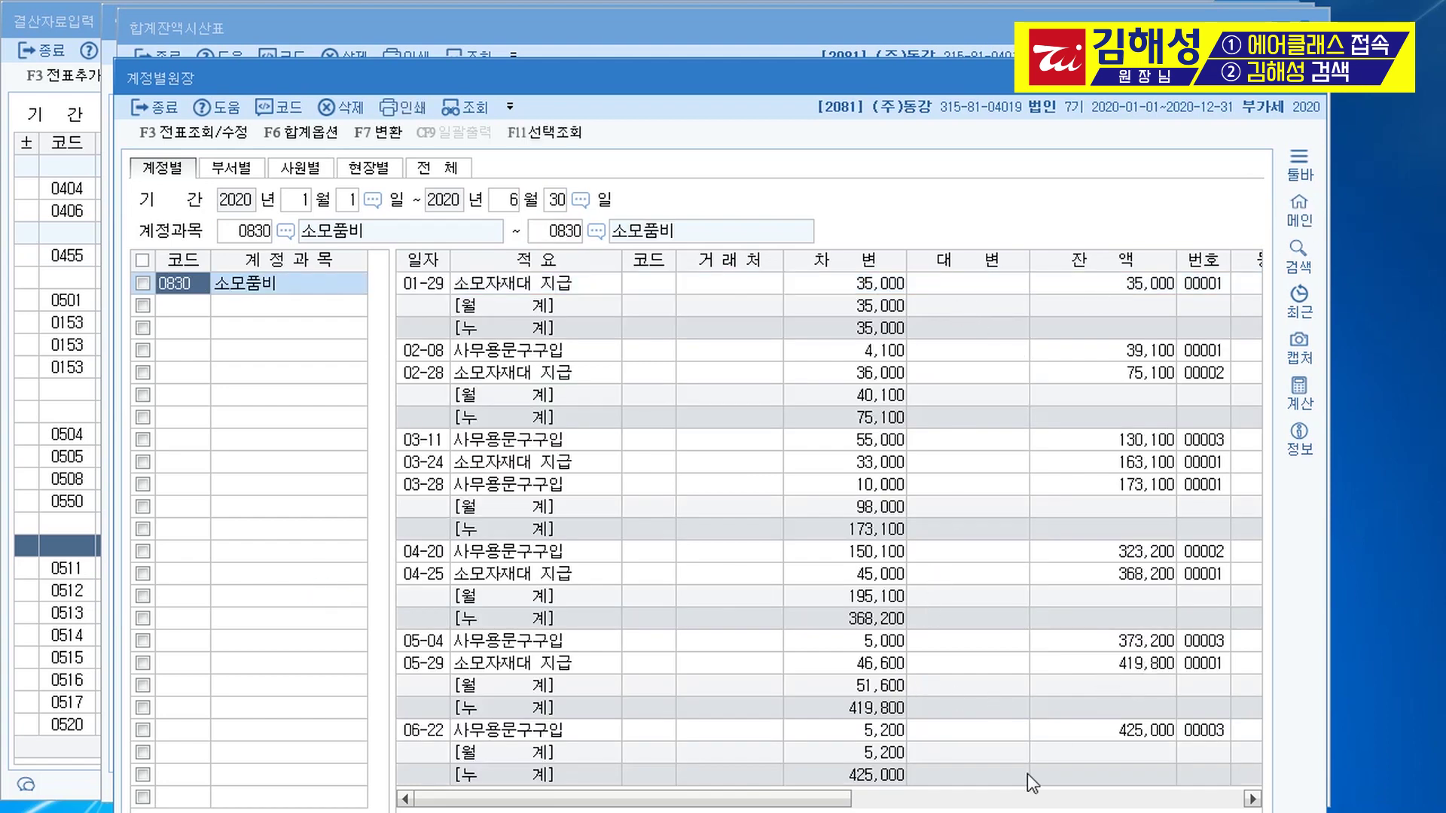
pyautogui.click(896, 780)
pyautogui.click(885, 780)
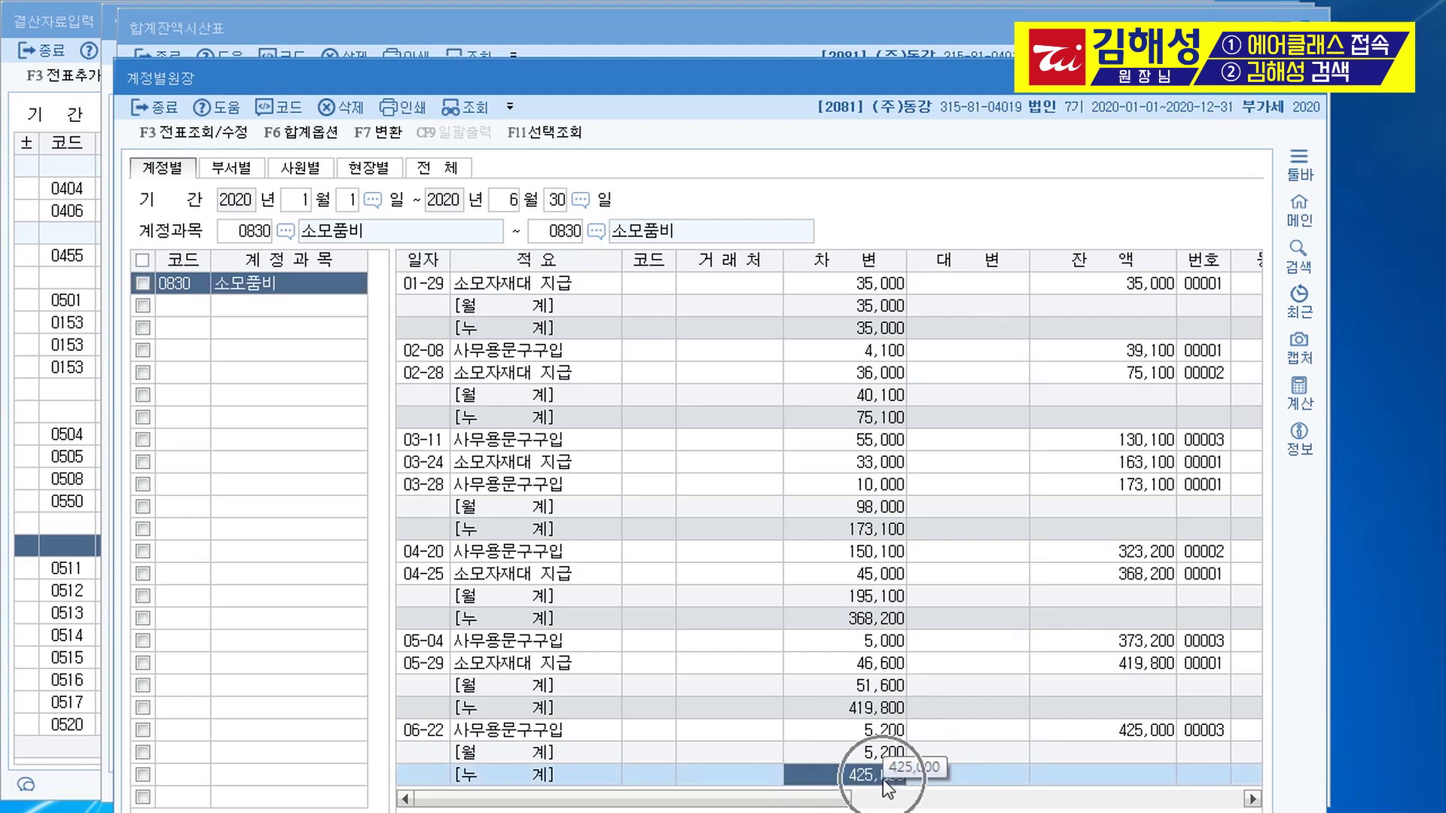
pyautogui.click(883, 779)
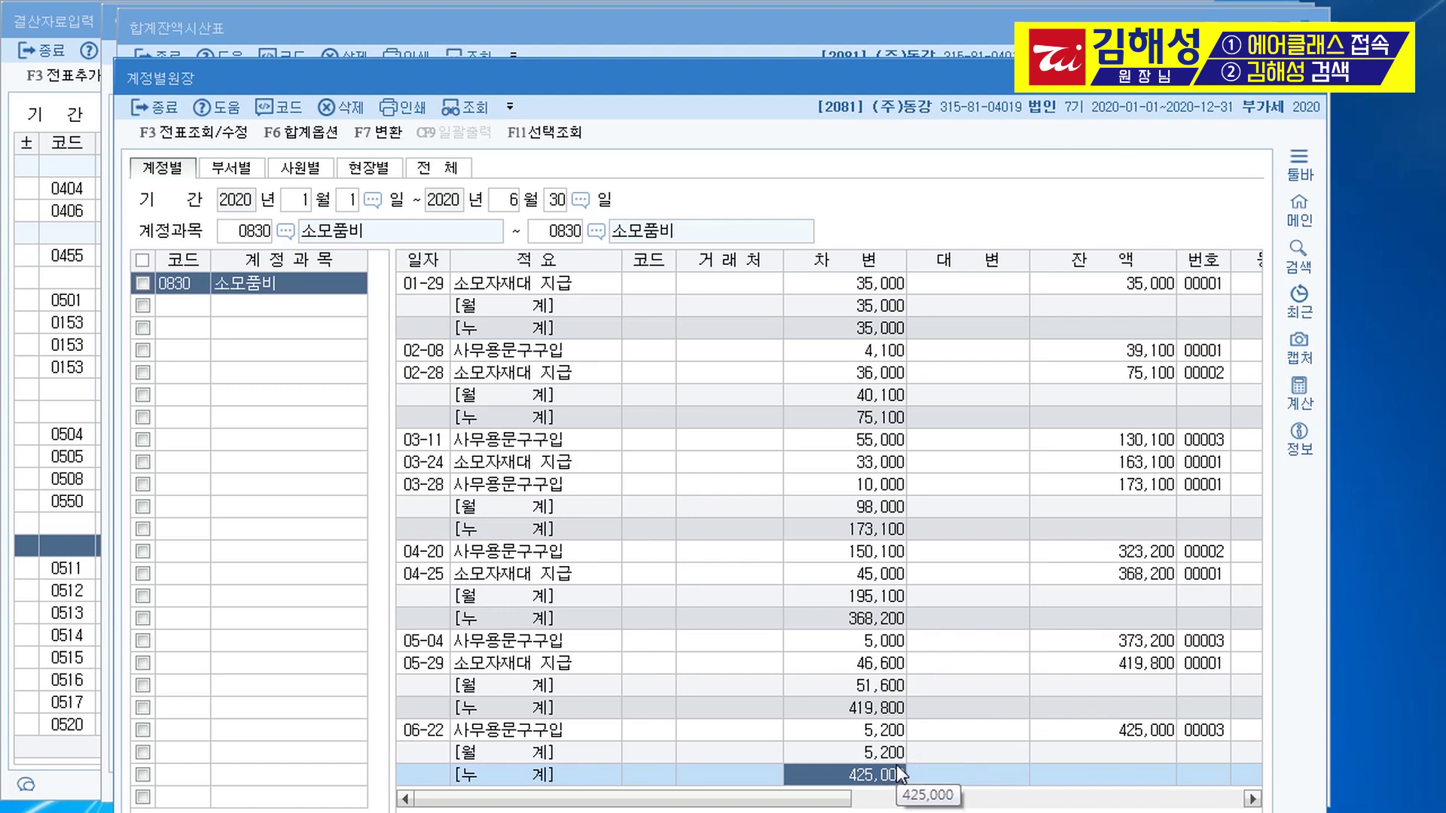
# - Search the program menus for 총계정원장 and open it
pyautogui.hotkey('ctrl', 'f')
pyautogui.write('ㅊㄱㅈ')
pyautogui.press('Return')
pyautogui.press('Return')
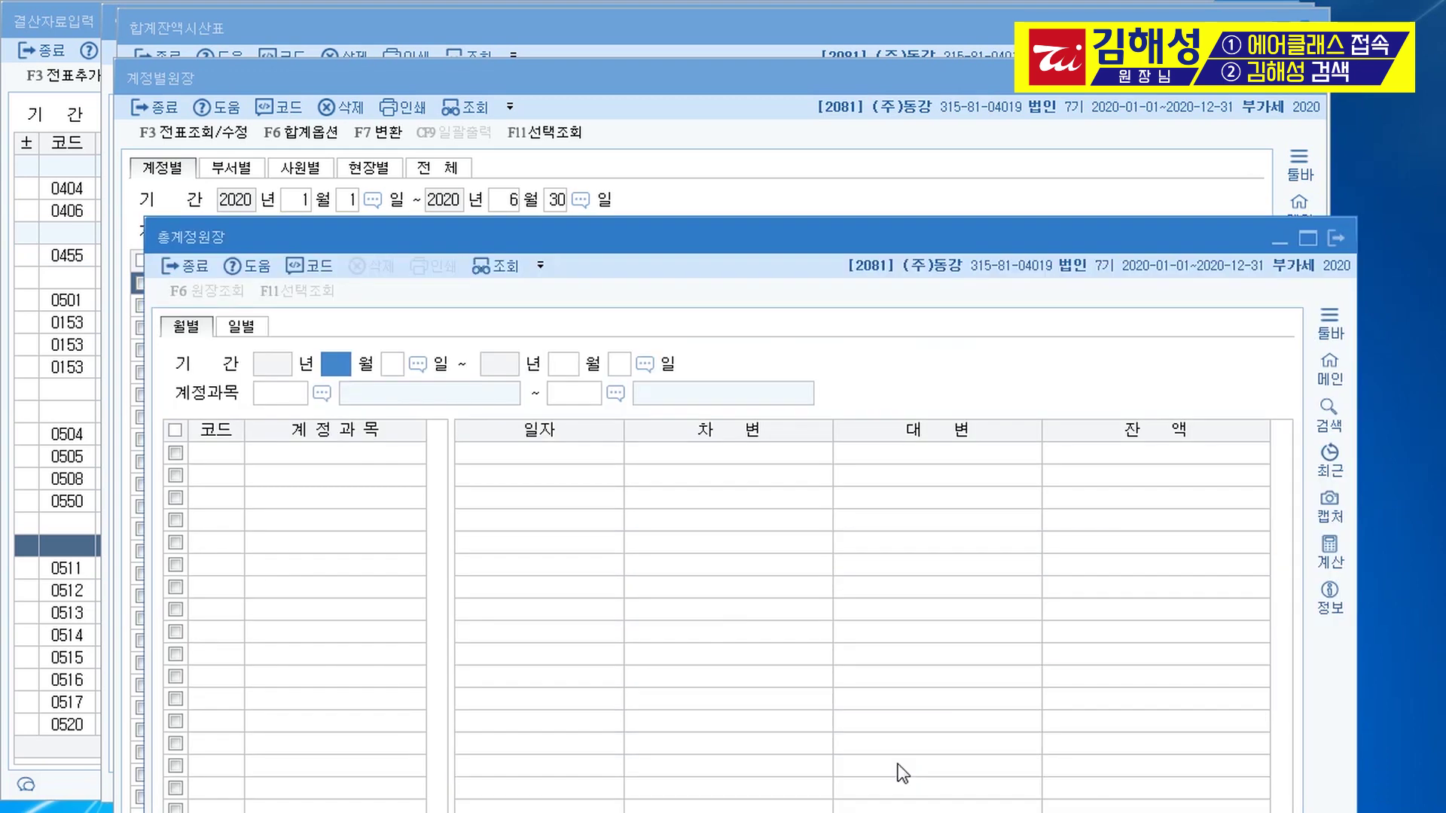
# - Query the monthly 총계정원장 for account 0830 소모품비, January 1 to June 30, 2020, and check the debit total
pyautogui.write('1')
pyautogui.press('Return')
pyautogui.press('Return')
pyautogui.write('6')
pyautogui.press('Return')
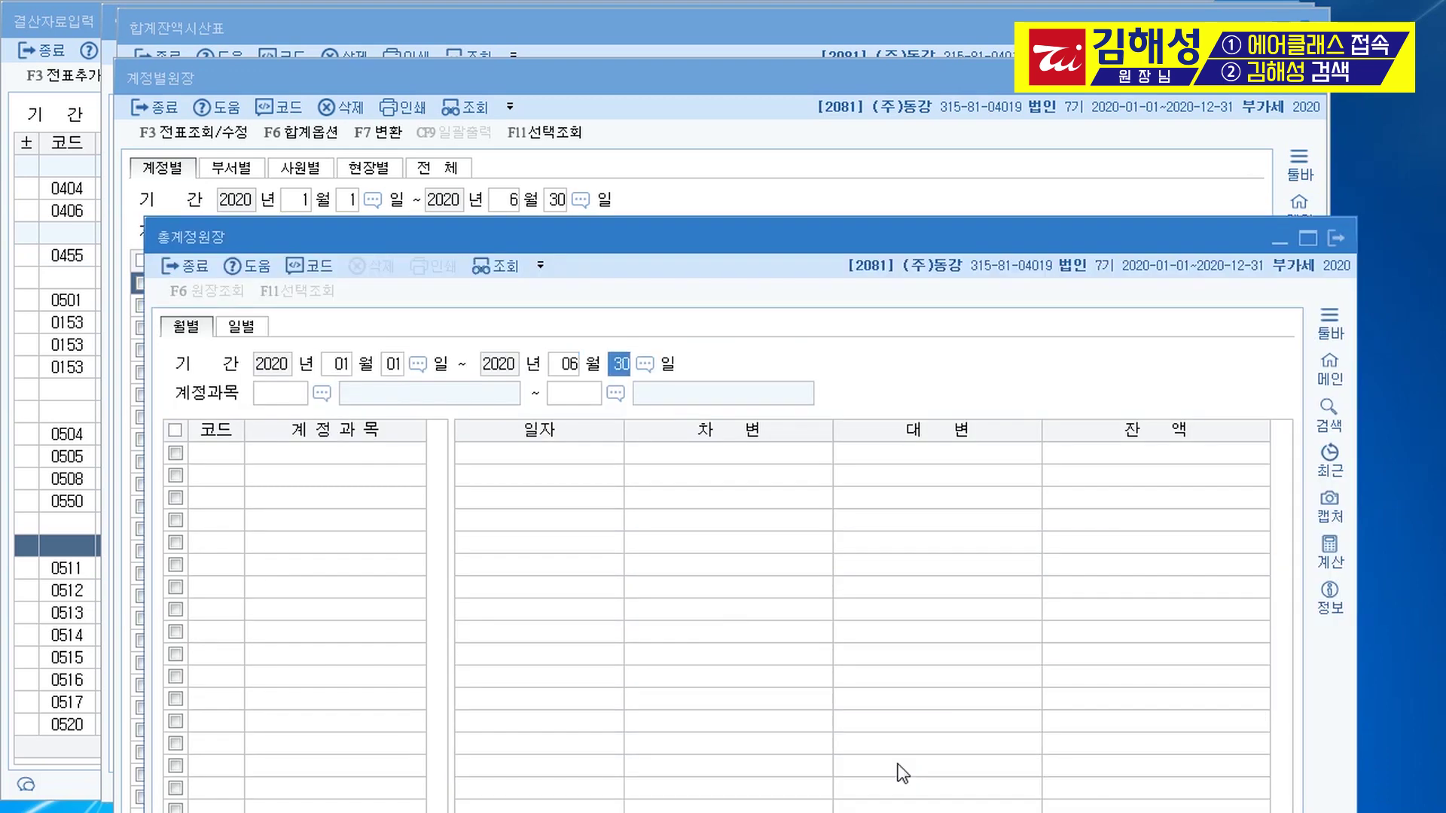
pyautogui.press('Return')
pyautogui.write('83')
pyautogui.press('Return')
pyautogui.write('83')
pyautogui.press('Return')
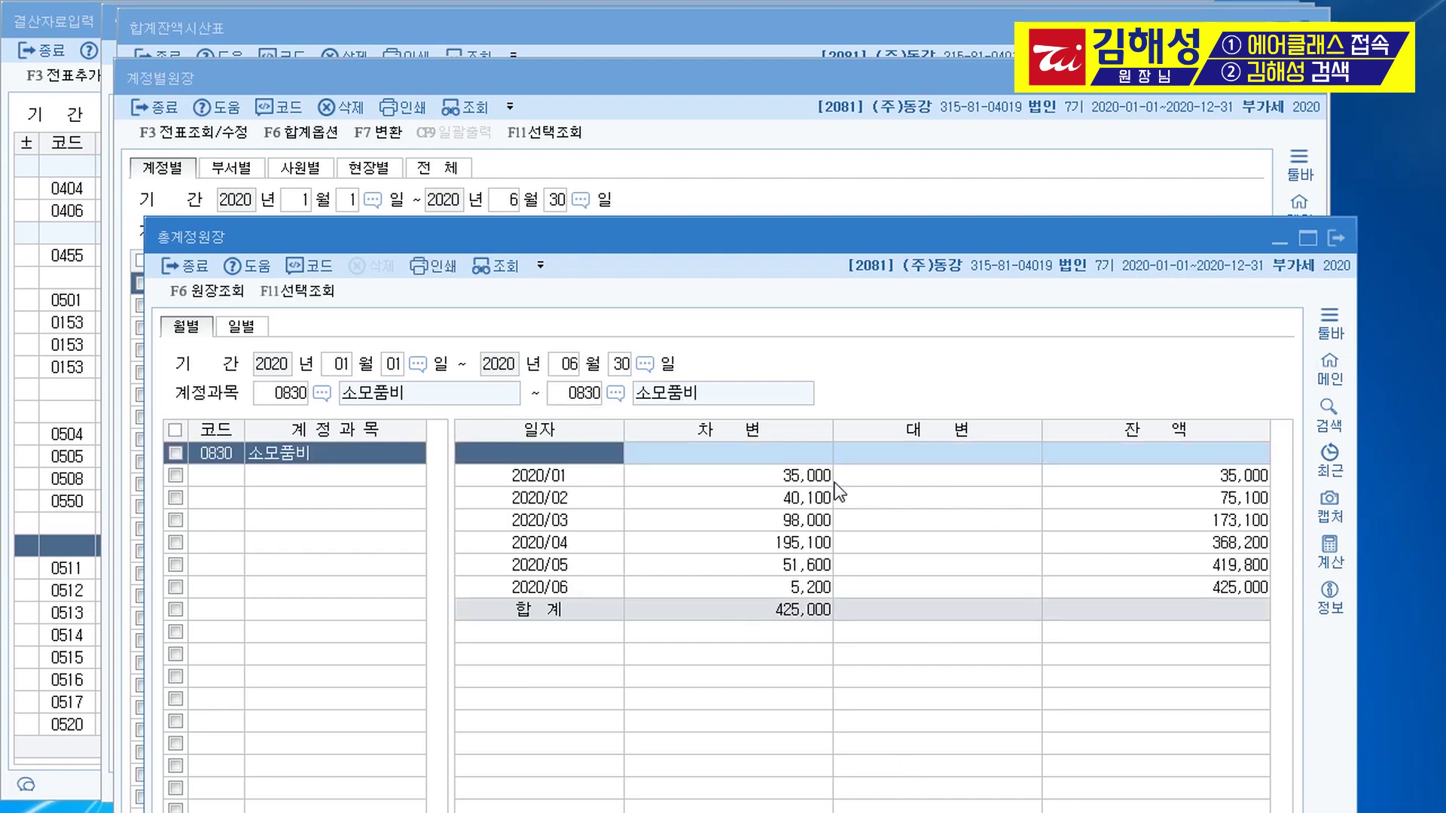
pyautogui.click(776, 616)
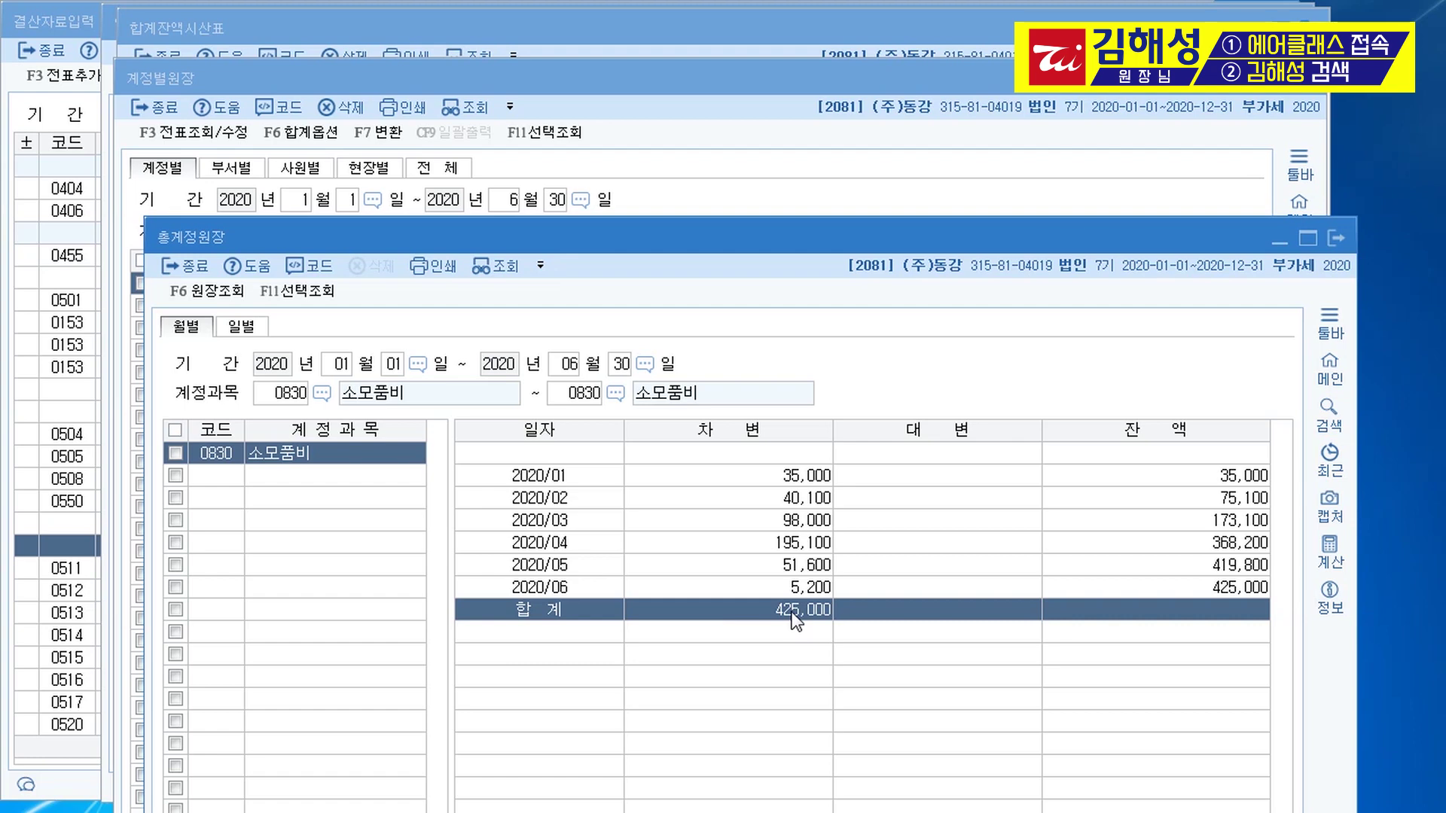
# - Find and open 재무상태표 and query it for March 2020
pyautogui.hotkey('ctrl', 'f')
pyautogui.write('ㅈㅁㅅ')
pyautogui.press('Return')
pyautogui.press('Return')
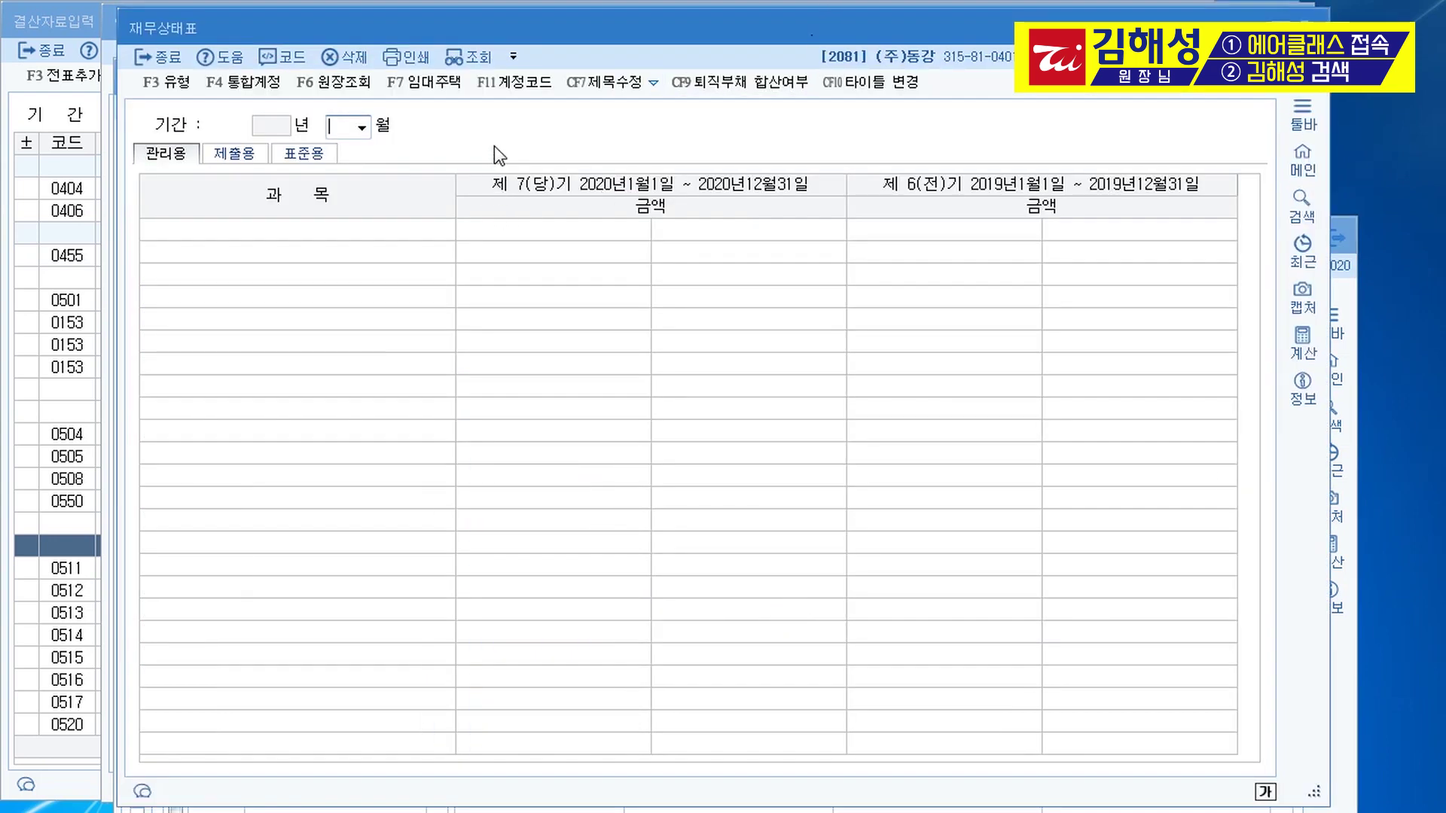
pyautogui.write('03')
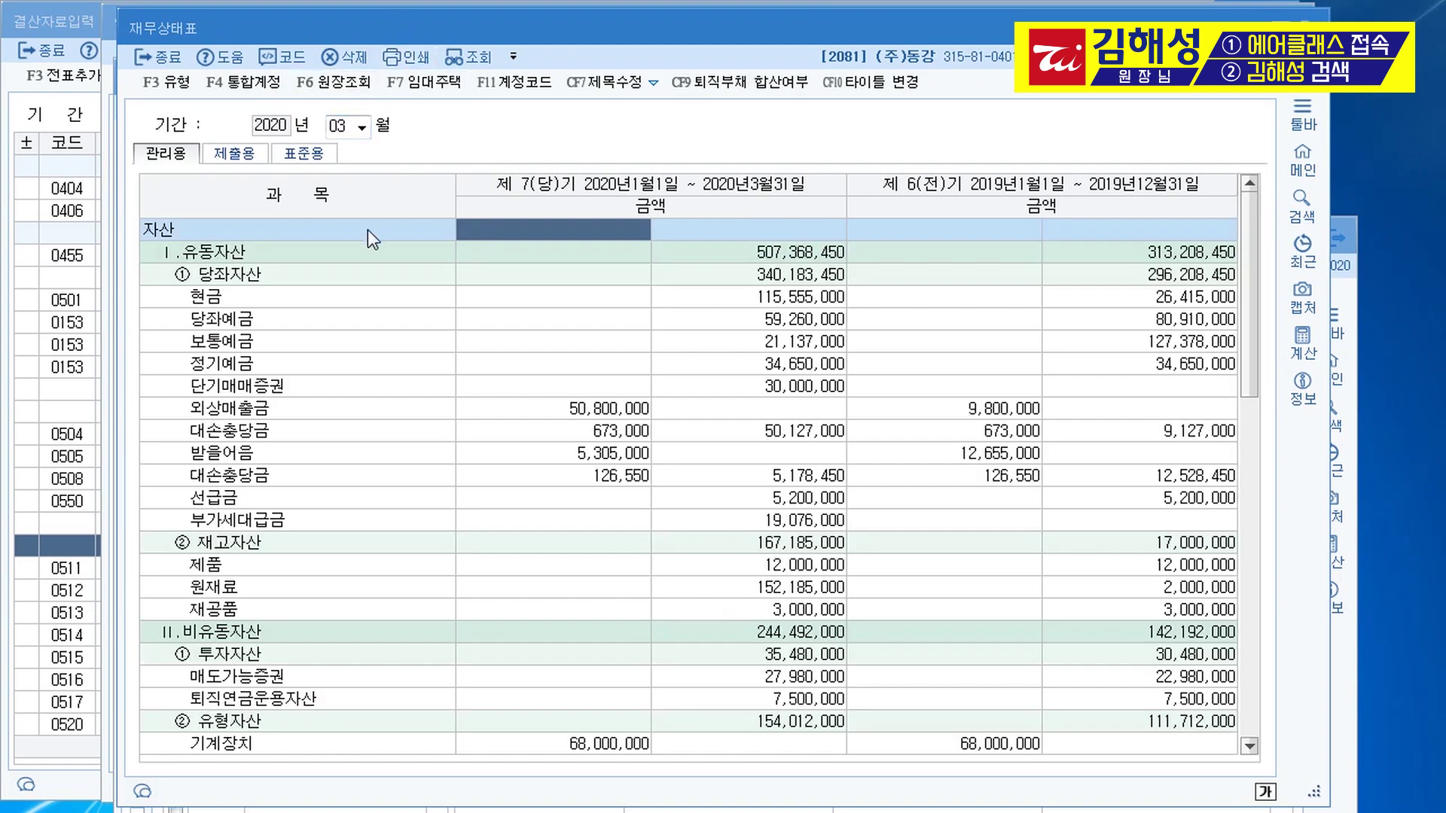
# - Compare the 유동자산 amounts of the current and prior periods in the balance sheet
pyautogui.click(817, 259)
pyautogui.click(1210, 255)
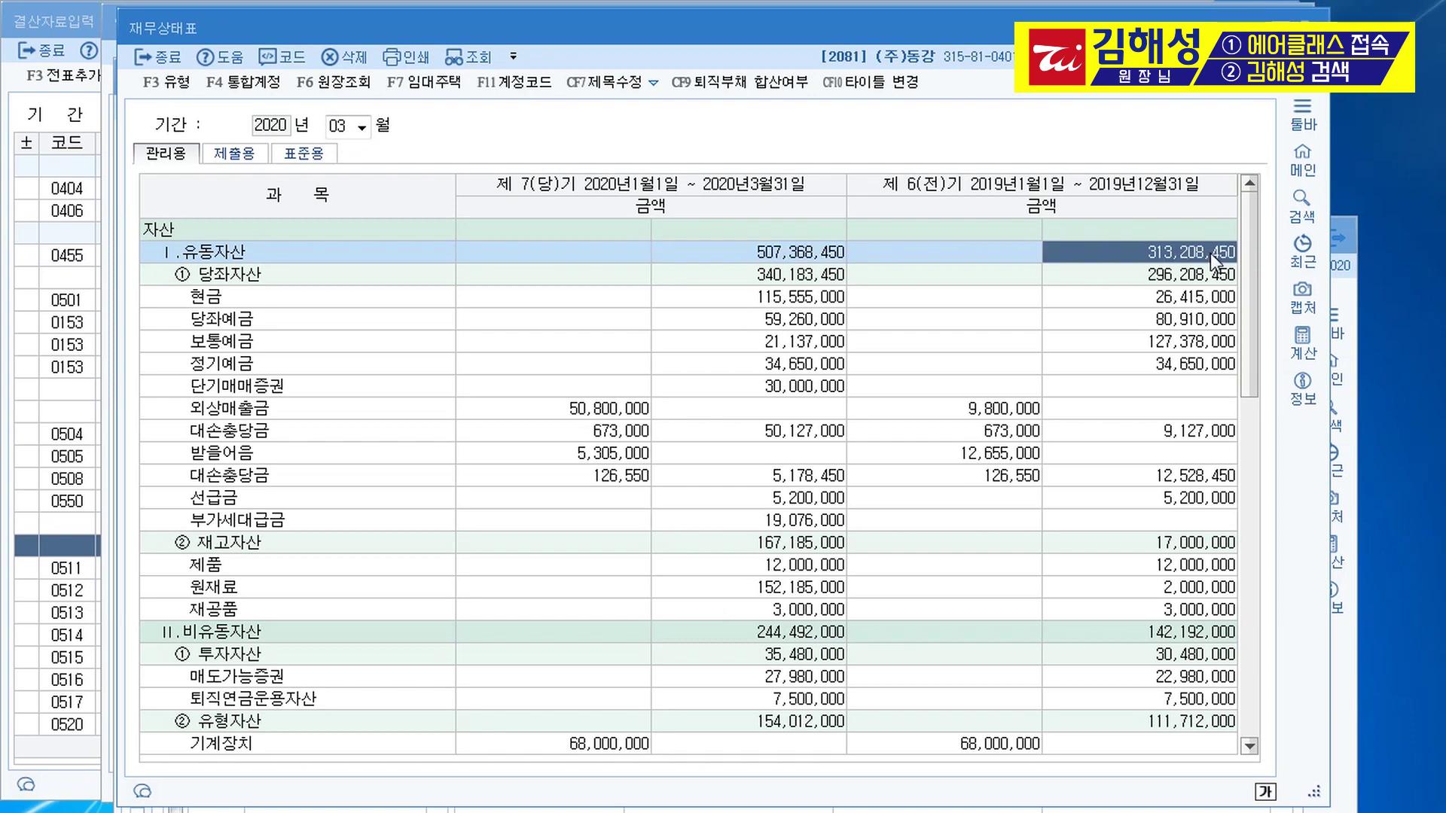
pyautogui.click(831, 257)
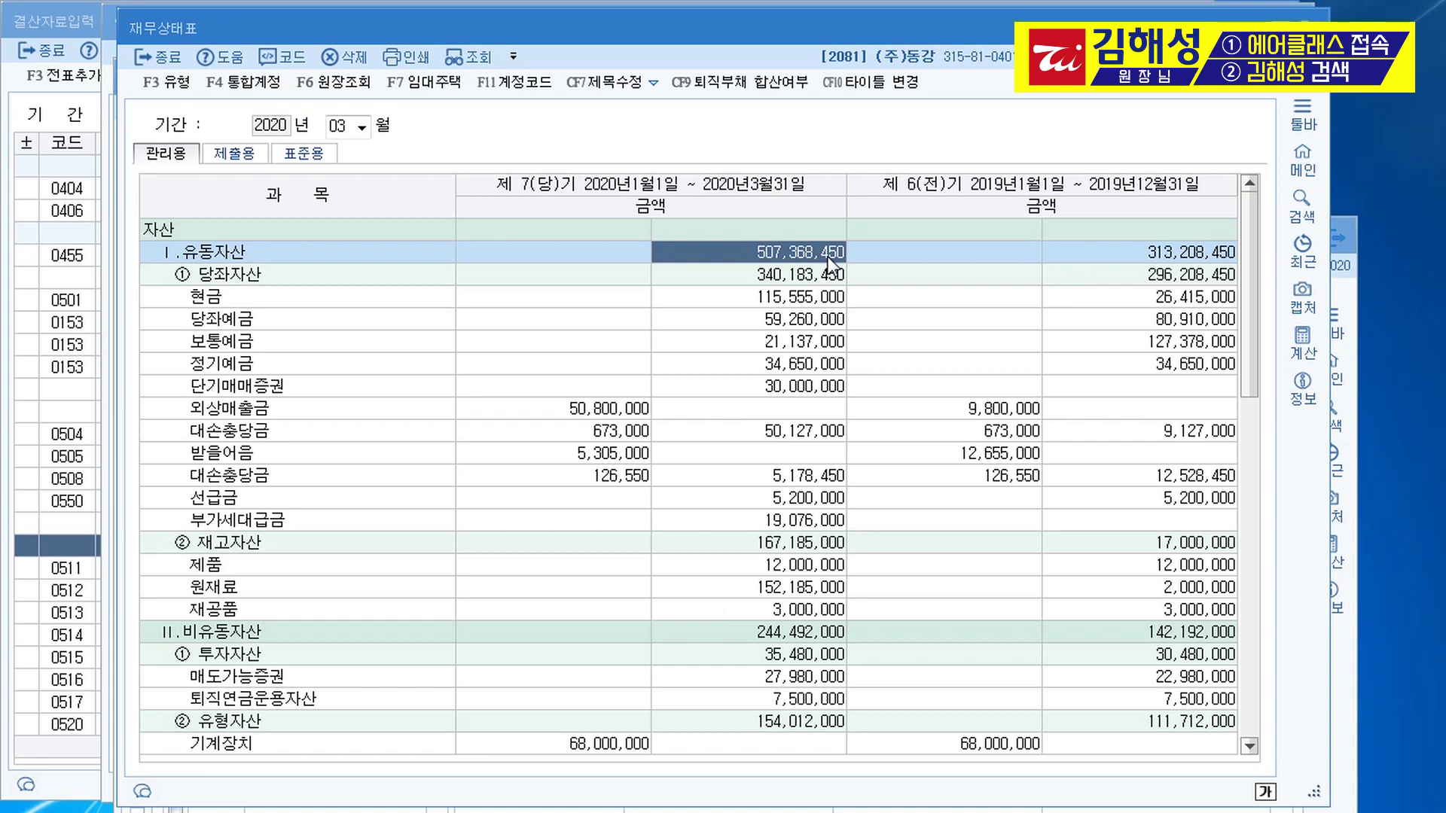
# - Search the program menus for 부가가치세신고서 and open it
pyautogui.hotkey('ctrl', 'f')
pyautogui.write('ㅂㄱㄱ')
pyautogui.press('Return')
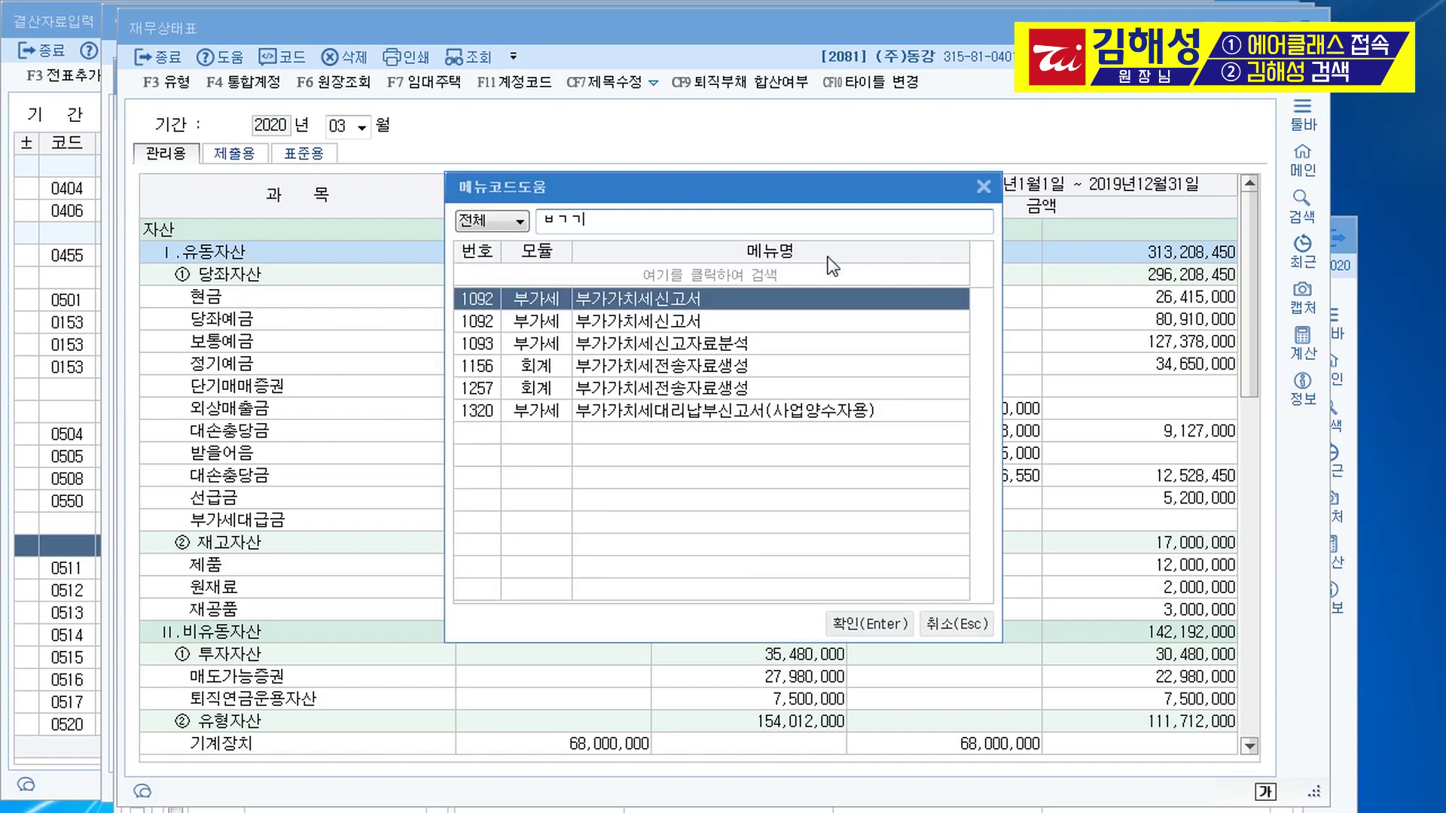
pyautogui.press('Return')
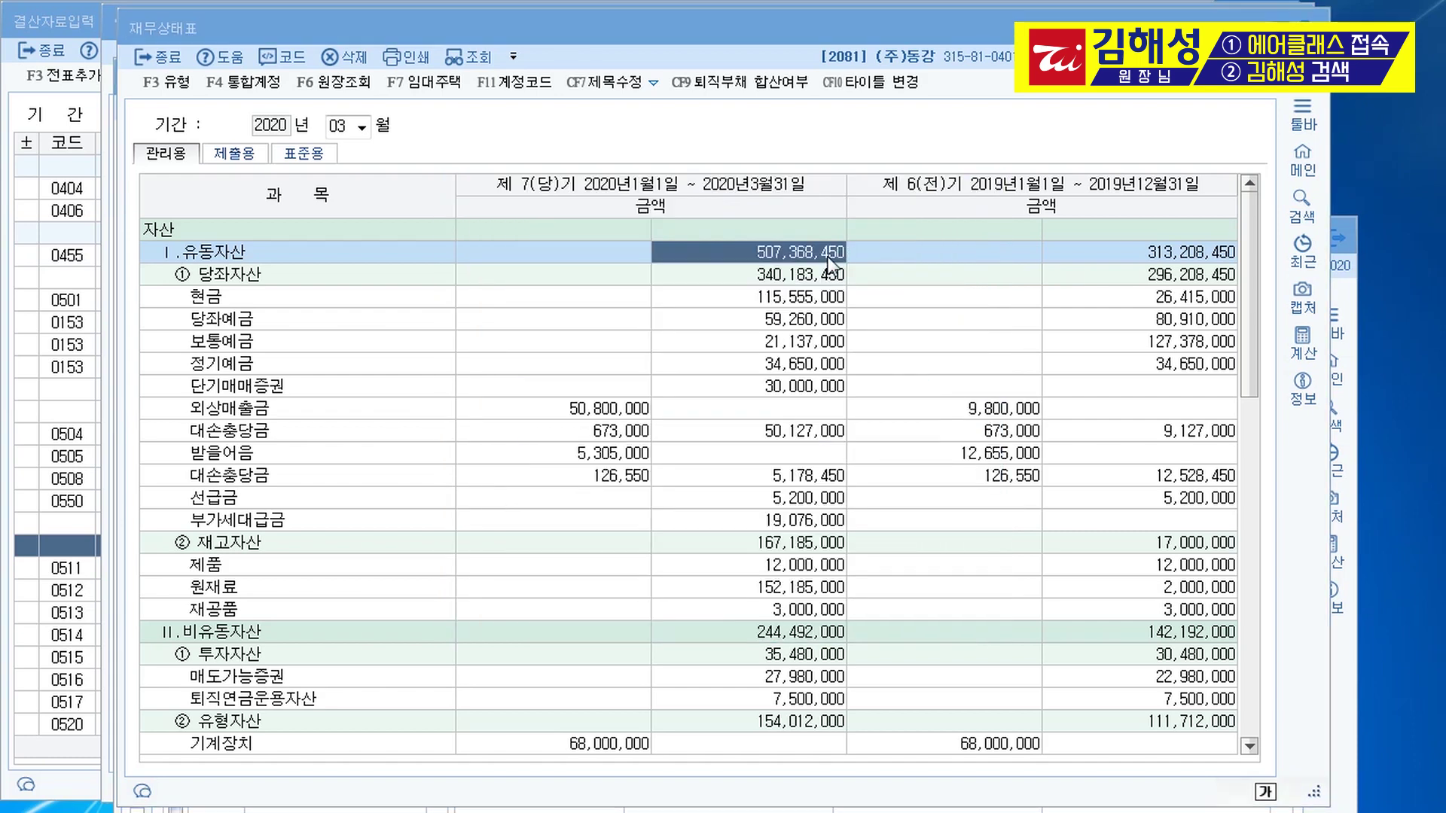
# - Query the VAT return for April 1 to June 30, 2020
pyautogui.write('4')
pyautogui.press('Return')
pyautogui.press('Return')
pyautogui.write('6')
pyautogui.press('Return')
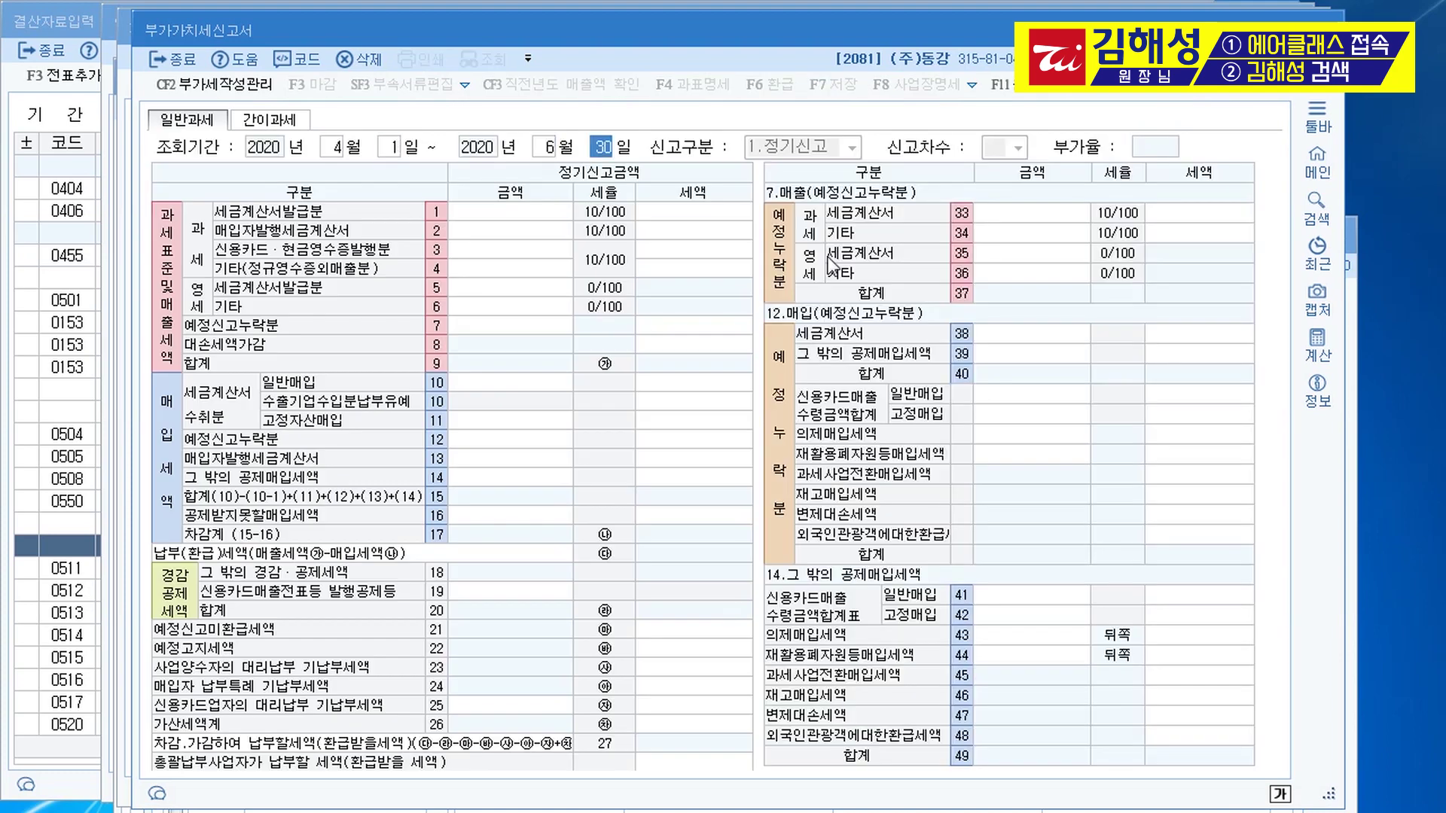
pyautogui.press('Return')
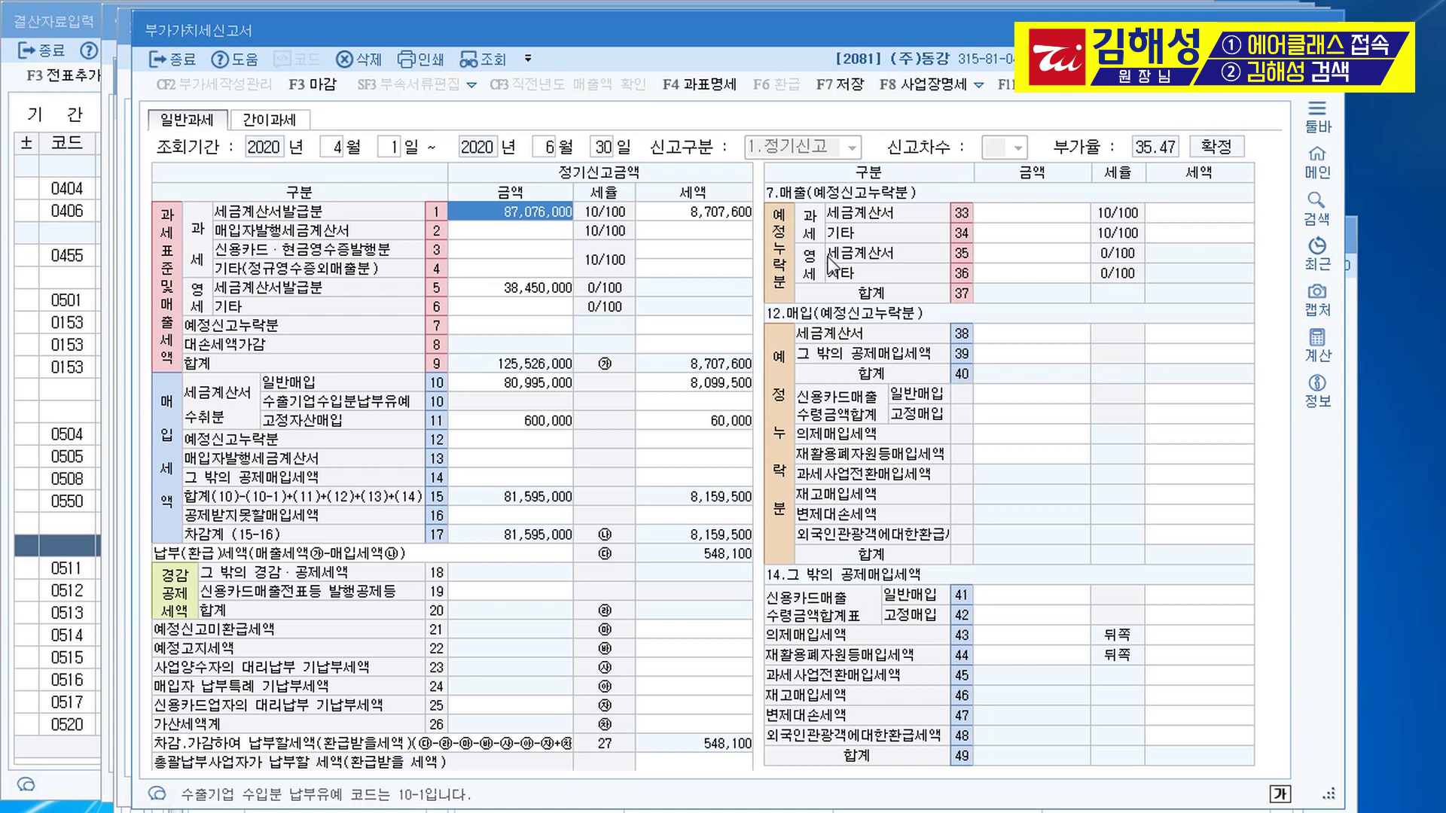